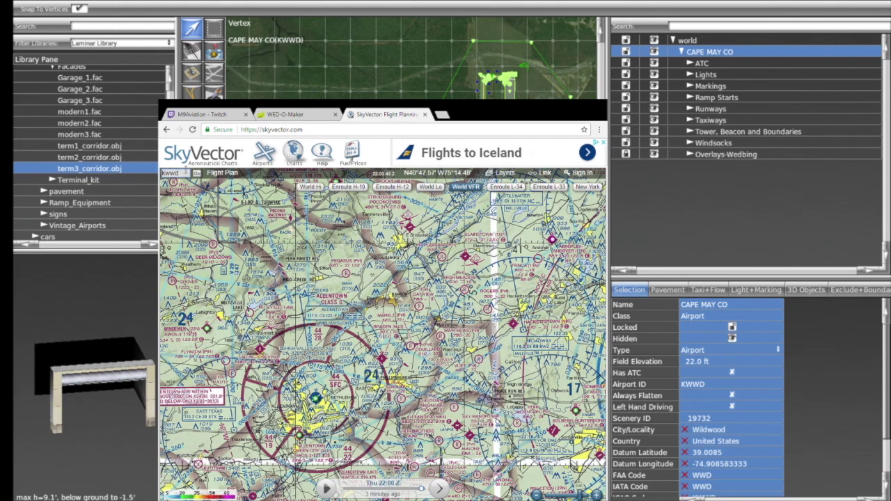
- Look up KWWD on SkyVector and open the Cape May County airport's information page from the chart
click(197, 173)
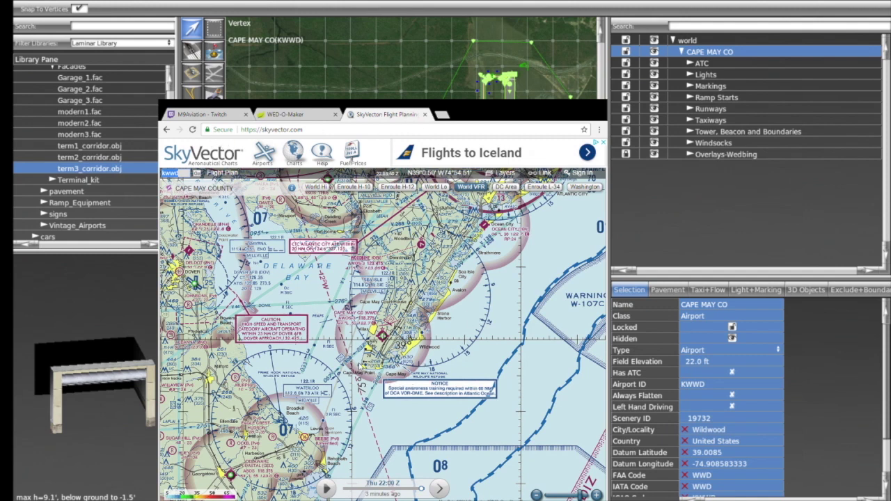
scroll(357, 360, up, 1)
mouse_move(408, 314)
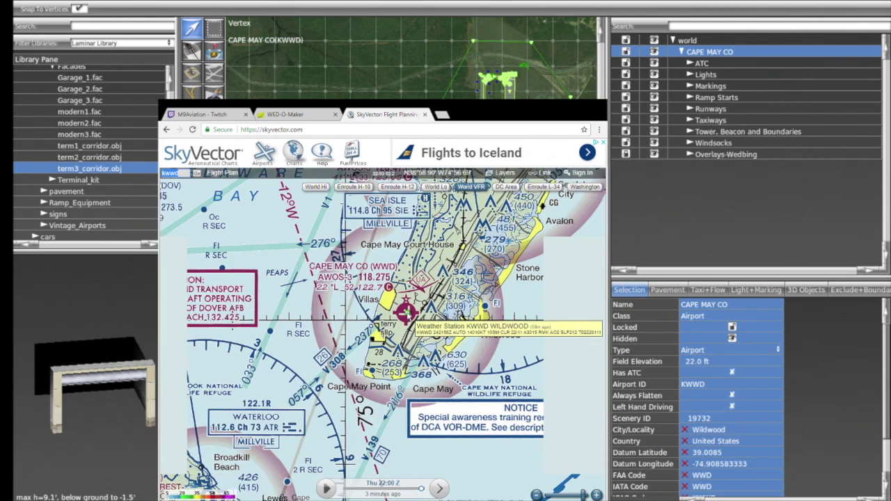
click(408, 314)
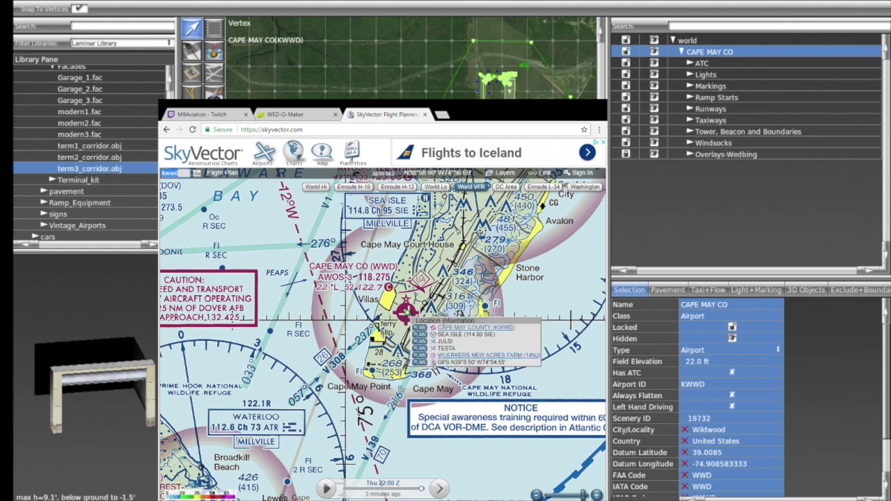
click(446, 331)
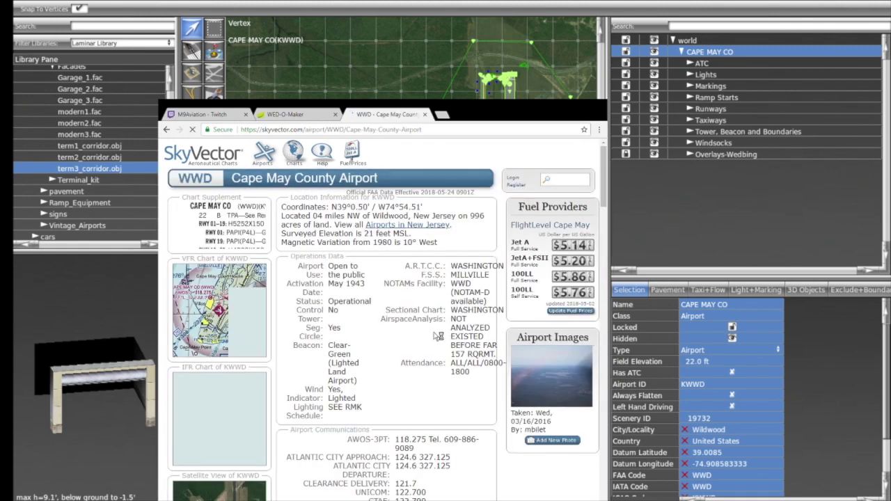
- Check the surveyed elevation on the Cape May County Airport page and return to World Editor
scroll(440, 313, down, 1)
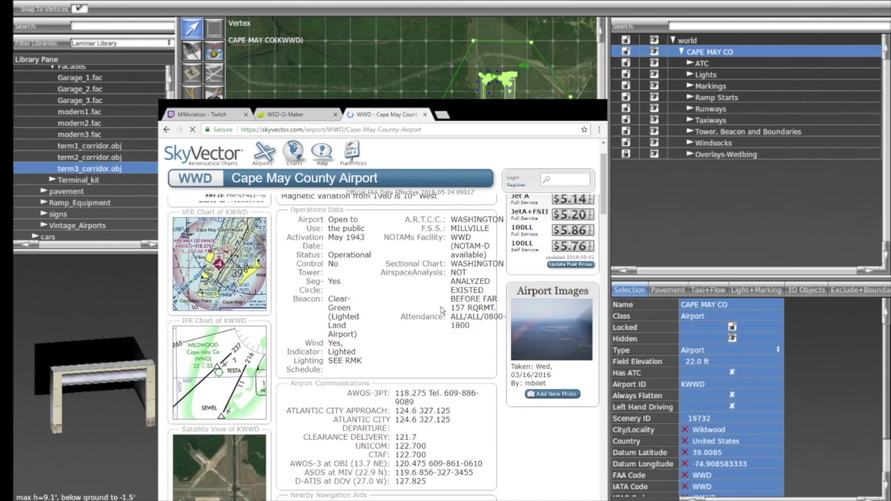
scroll(440, 306, up, 1)
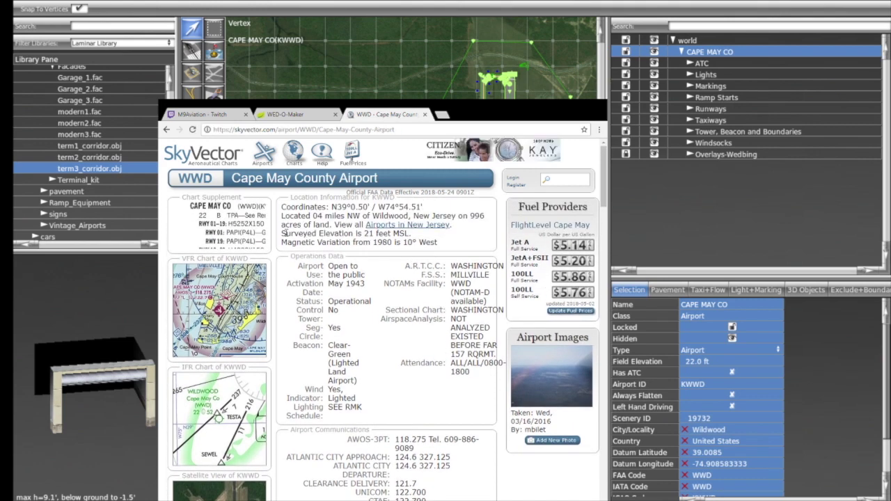
double_click(369, 234)
drag(488, 113, 771, 101)
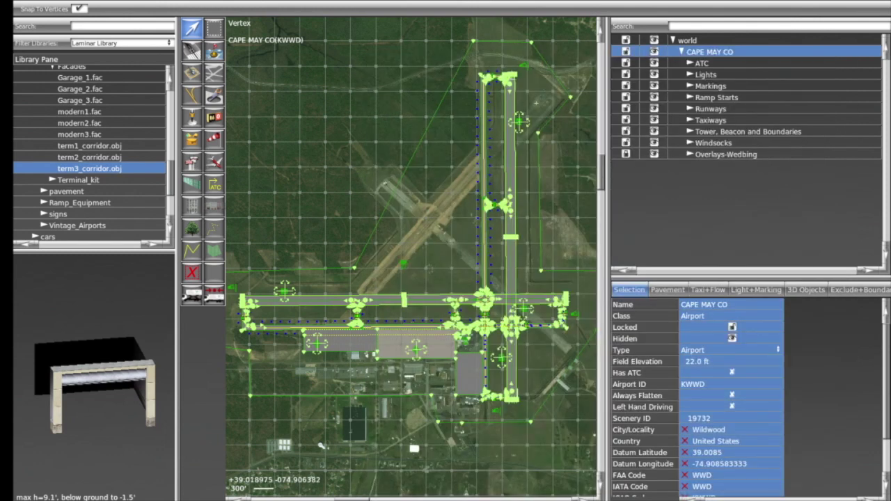
- Set the CAPE MAY CO airport's field elevation to 21 ft and enable Always Flatten
click(699, 369)
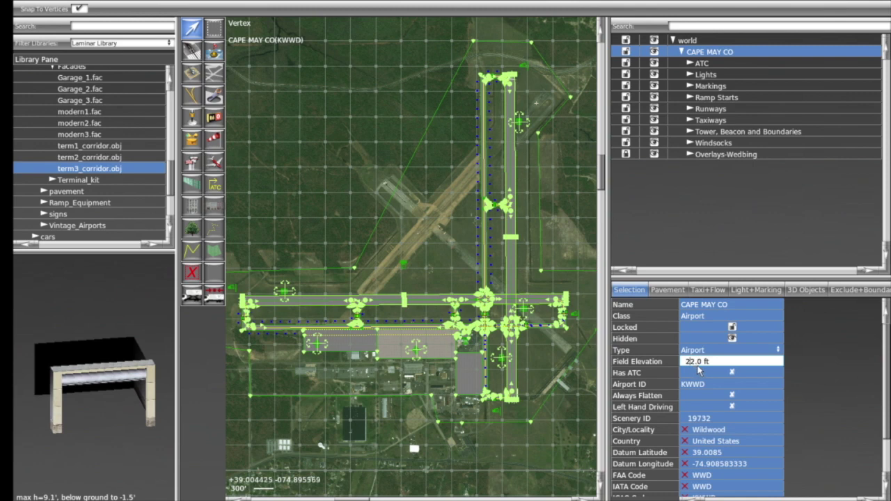
key(BackSpace)
text(1)
key(Return)
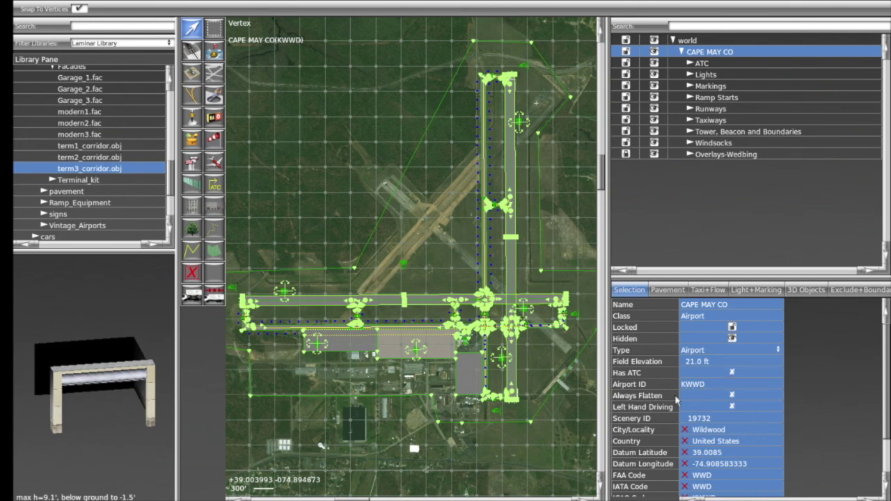
click(732, 396)
key(ctrl+z)
click(733, 396)
- Inspect the Lights group and the airport boundary line on the map
click(705, 74)
click(465, 96)
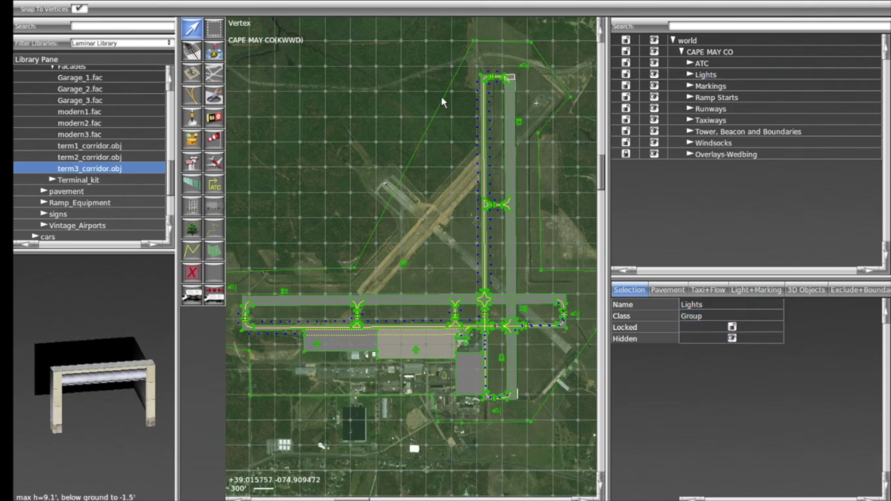
click(443, 105)
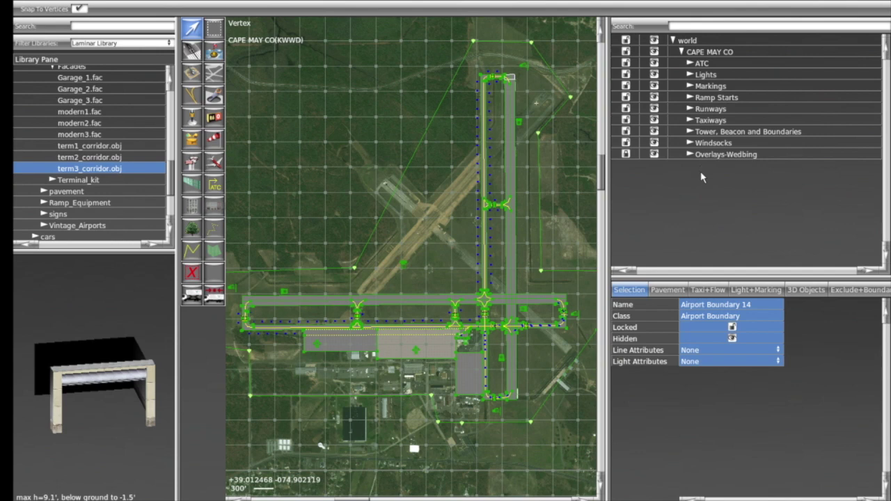
- Review the CAPE MAY CO airport's name, location, codes and transition fields
click(717, 55)
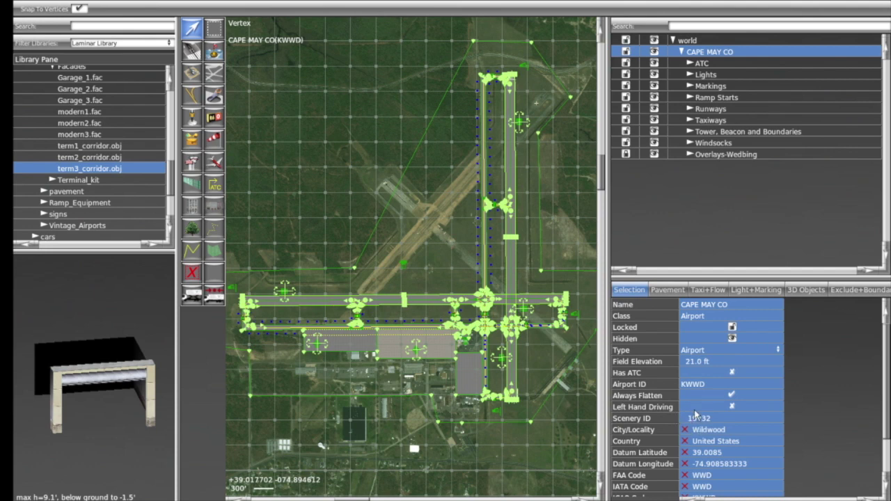
scroll(709, 426, down, 3)
scroll(723, 390, down, 1)
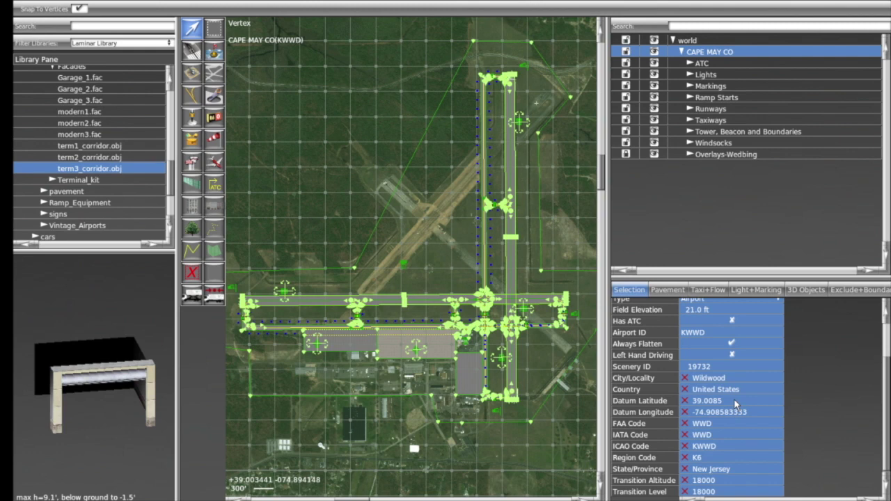
double_click(700, 52)
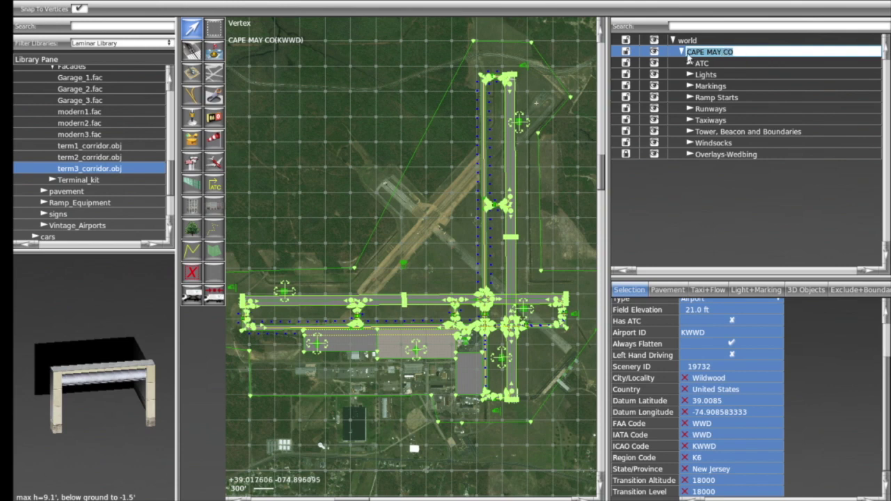
key(Return)
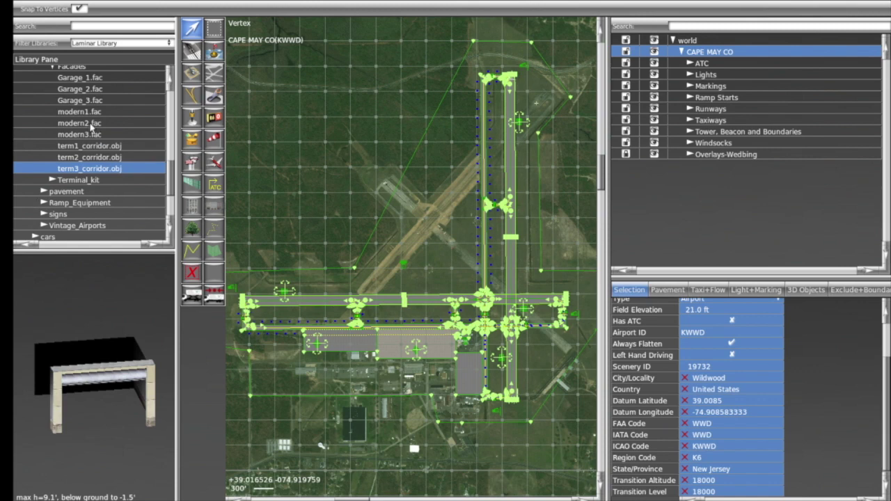
scroll(94, 130, up, 3)
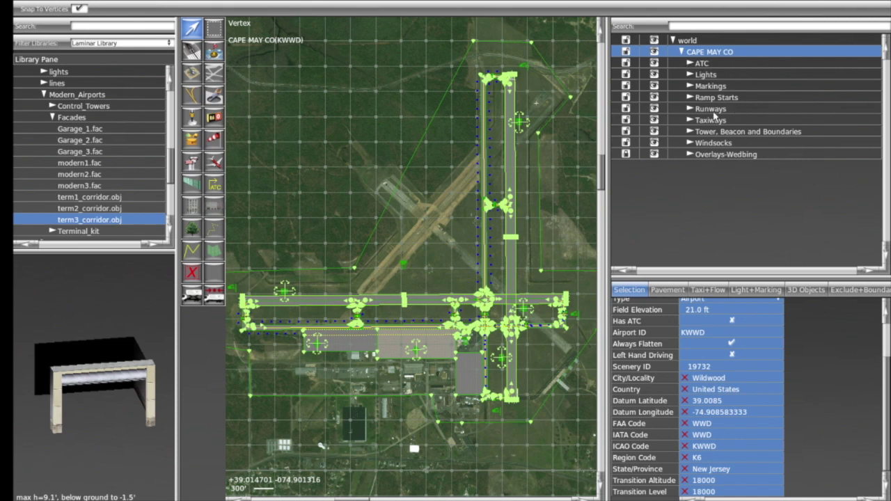
- Open the AWOS 3 entry in the ATC group and compare it with the airport communications listed on SkyVector
click(689, 63)
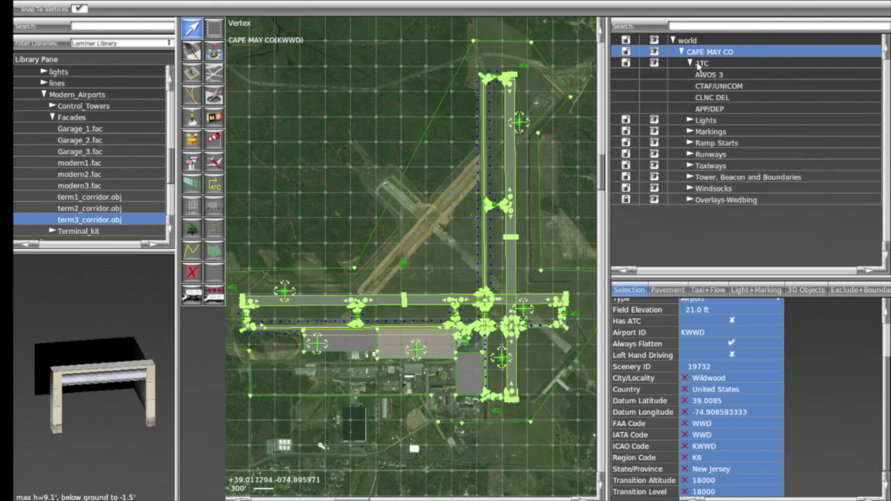
click(708, 75)
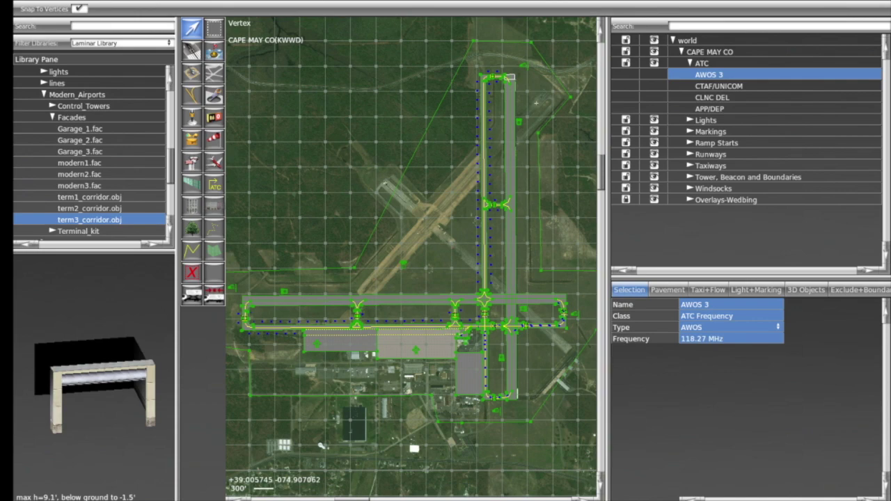
key(alt+Tab)
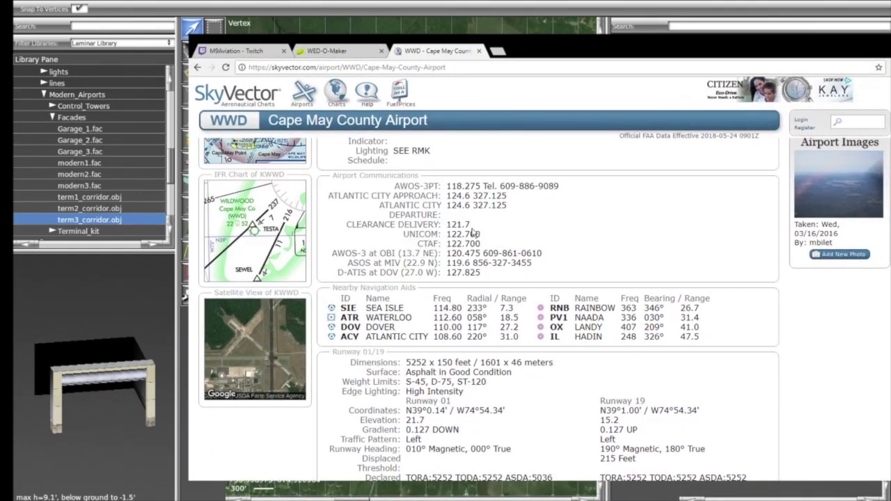
scroll(455, 225, up, 2)
scroll(454, 225, down, 2)
drag(332, 254, 367, 253)
click(333, 253)
drag(332, 253, 491, 277)
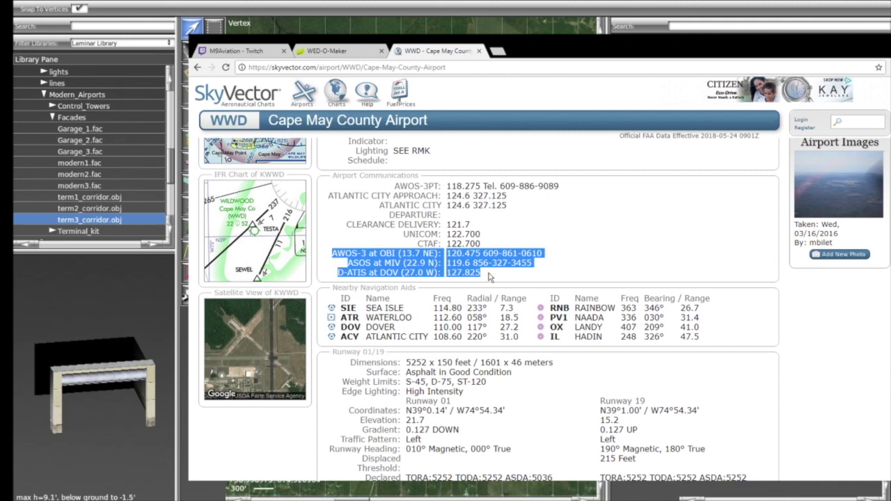
click(394, 185)
drag(394, 185, 449, 186)
key(alt+Tab)
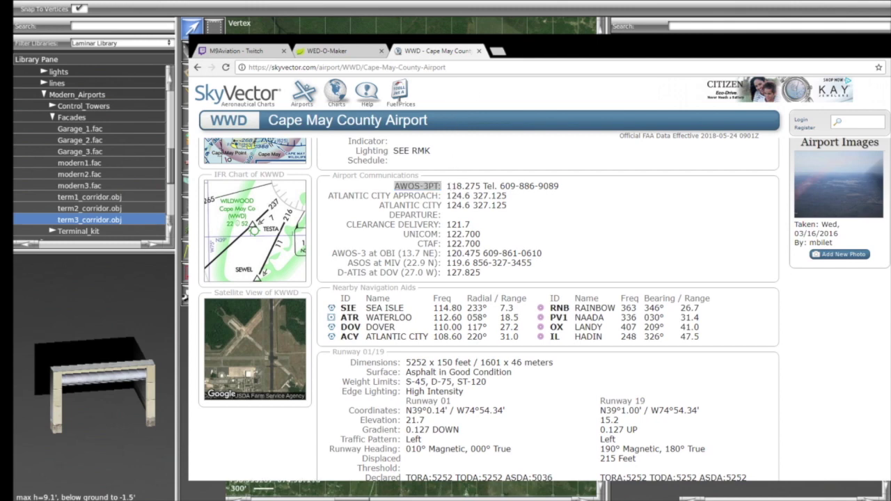
- Return to World Editor and try to set the AWOS 3 frequency to 118.275 MHz
key(alt+Tab)
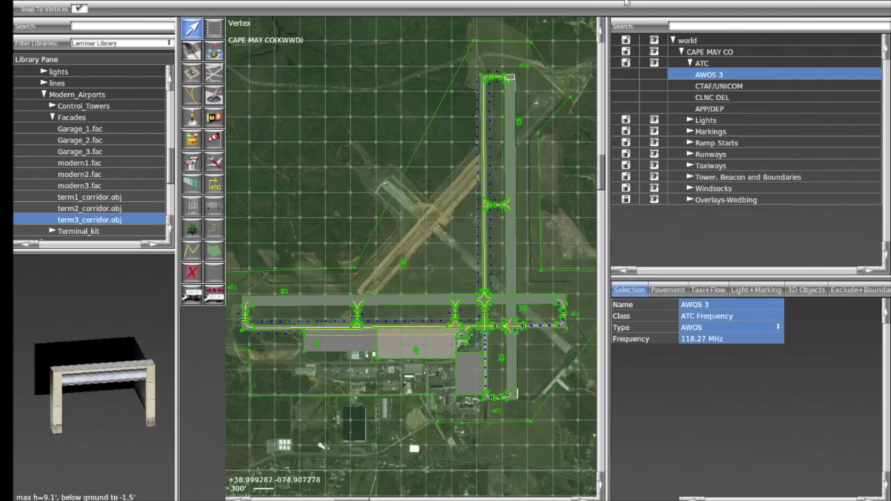
click(708, 341)
click(708, 341)
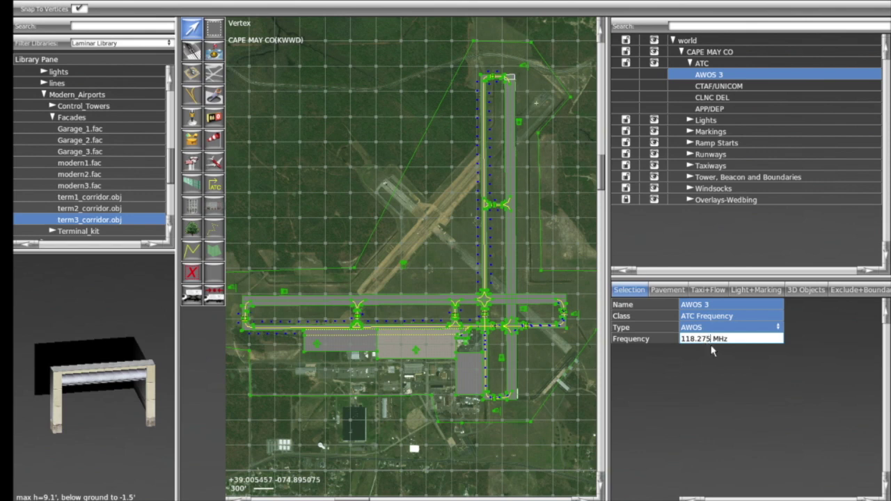
key(Return)
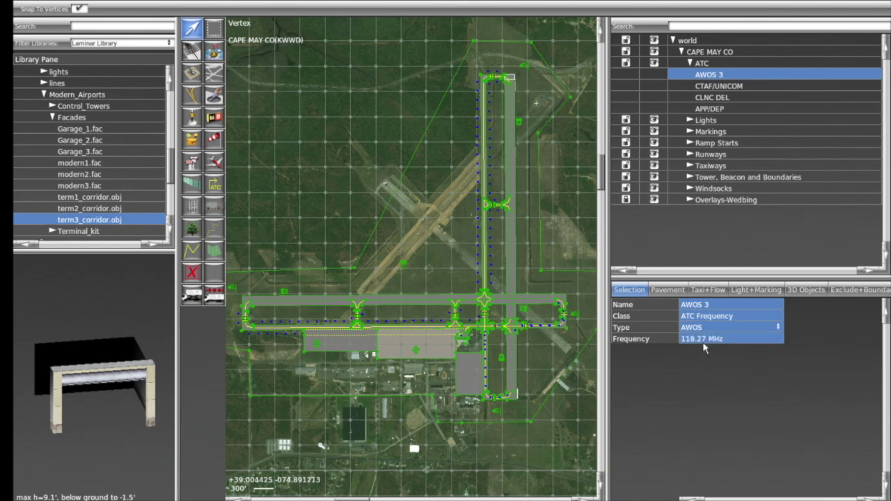
- Review the type and frequency of the CTAF/UNICOM, CLNC DEL, APP/DEP and AWOS 3 entries
click(719, 89)
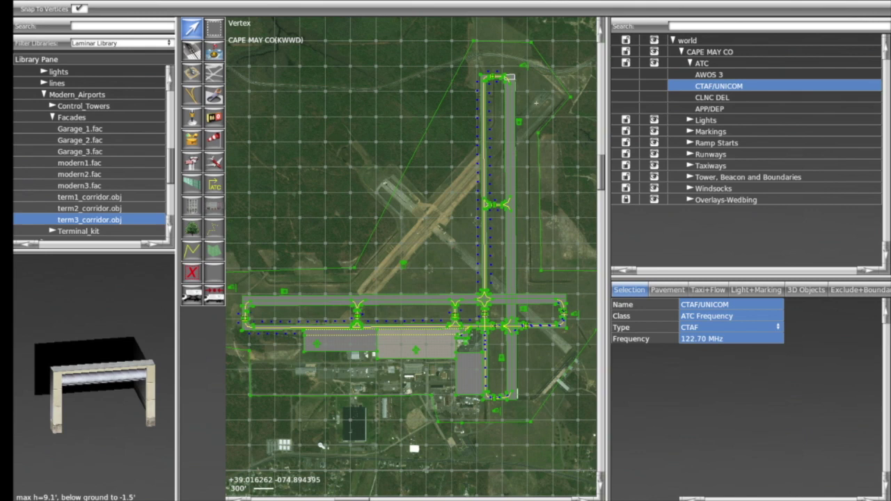
click(724, 99)
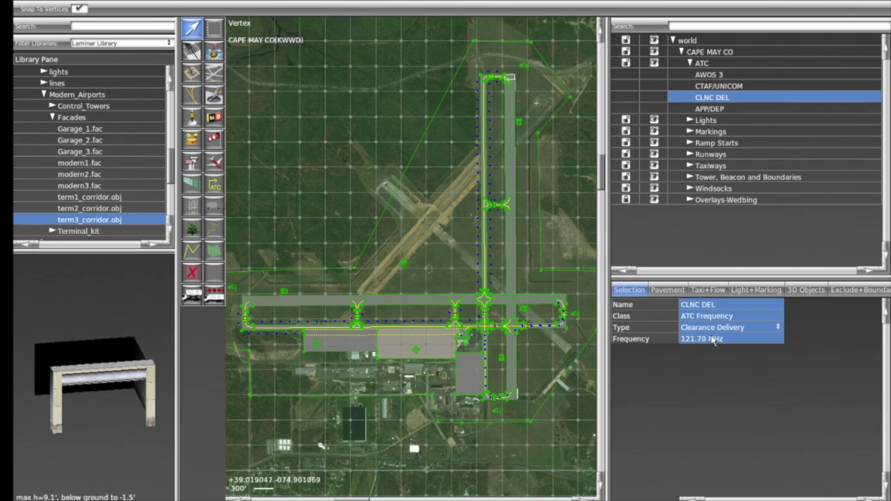
click(722, 108)
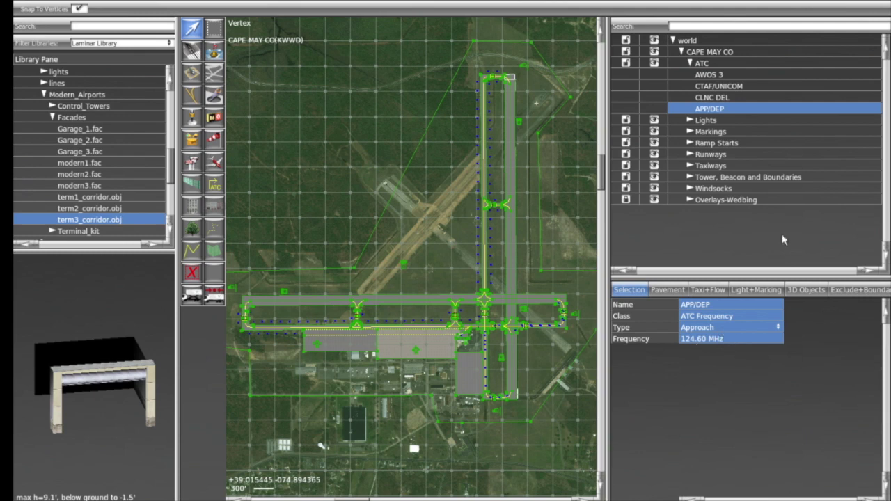
click(706, 76)
click(703, 109)
click(708, 76)
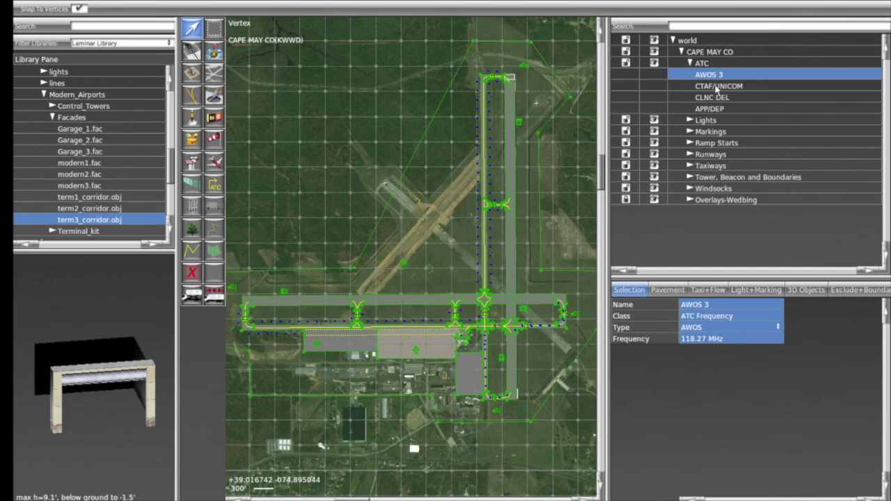
click(718, 89)
click(719, 100)
click(720, 109)
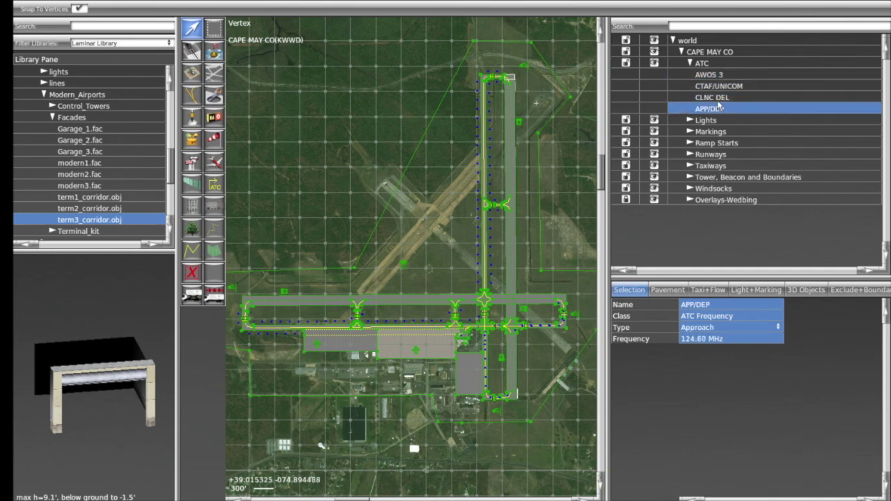
click(712, 77)
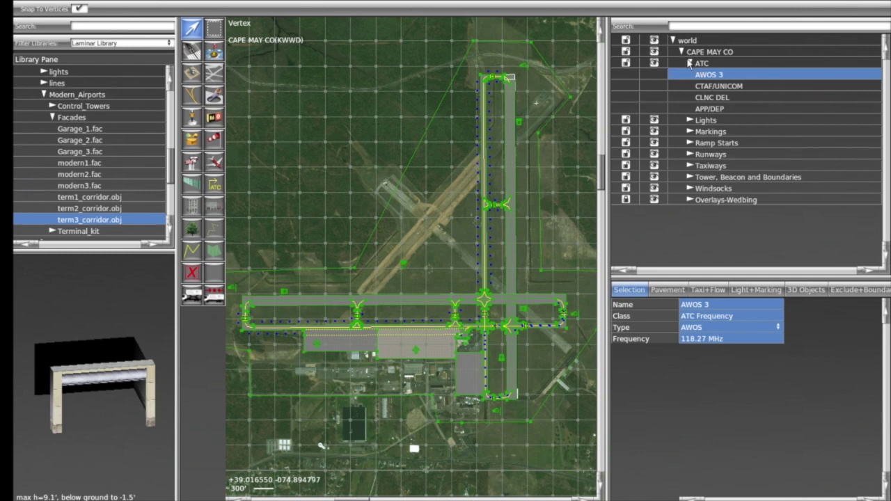
- Review the position, heading, type and angle of the 01, 10, 19 and 28 PAPI-4L fixtures in the Lights group
click(690, 63)
click(689, 74)
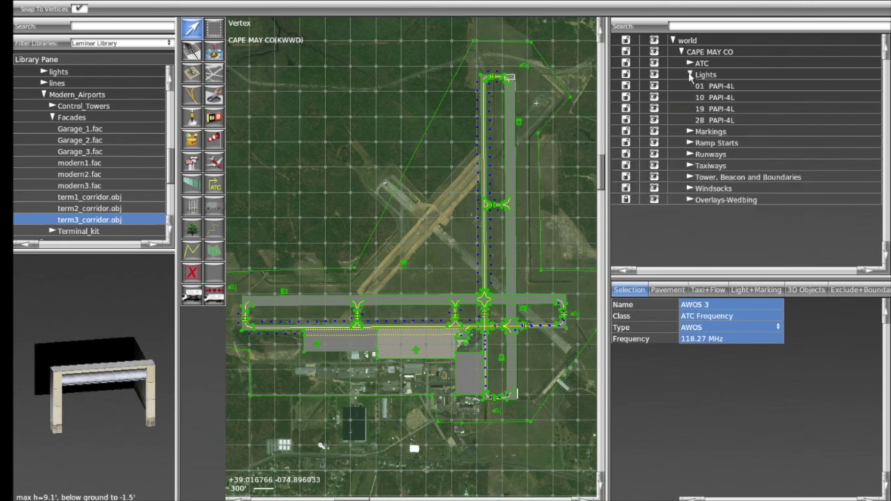
click(723, 87)
click(721, 98)
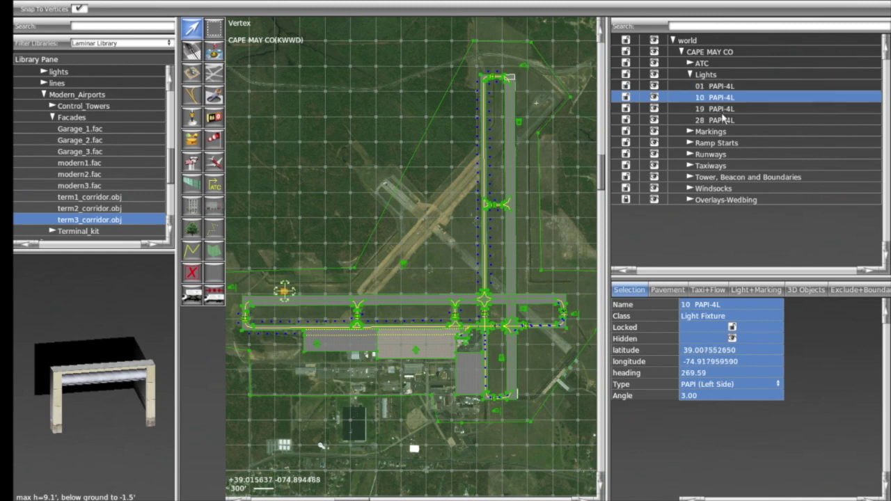
click(721, 109)
click(721, 120)
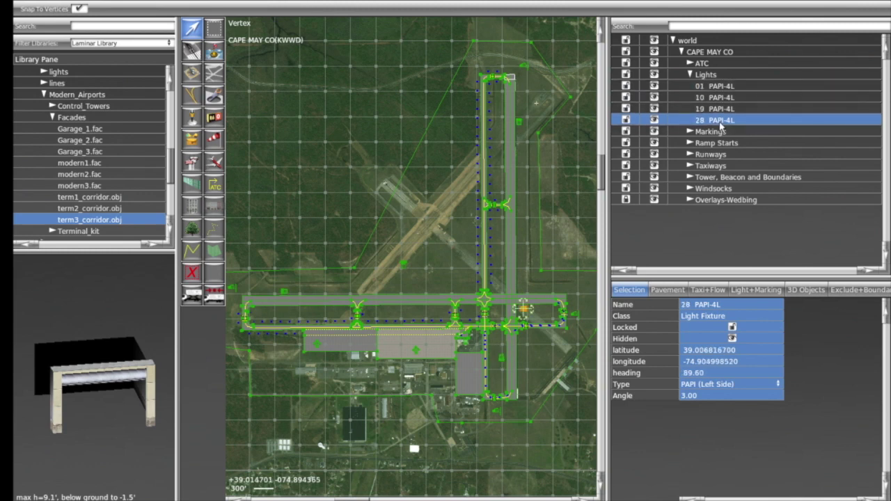
click(717, 87)
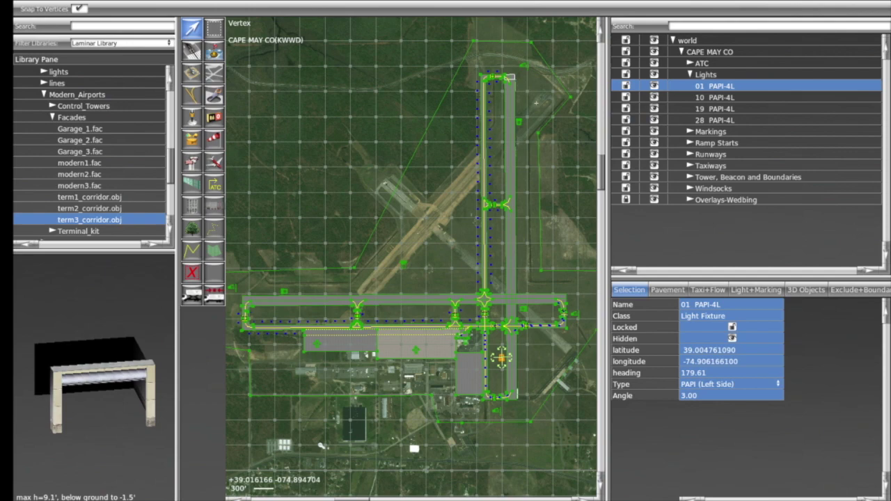
- Switch to SkyVector and check the glide slope indicator entries for both ends of runways 01/19 and 10/28
key(alt+Tab)
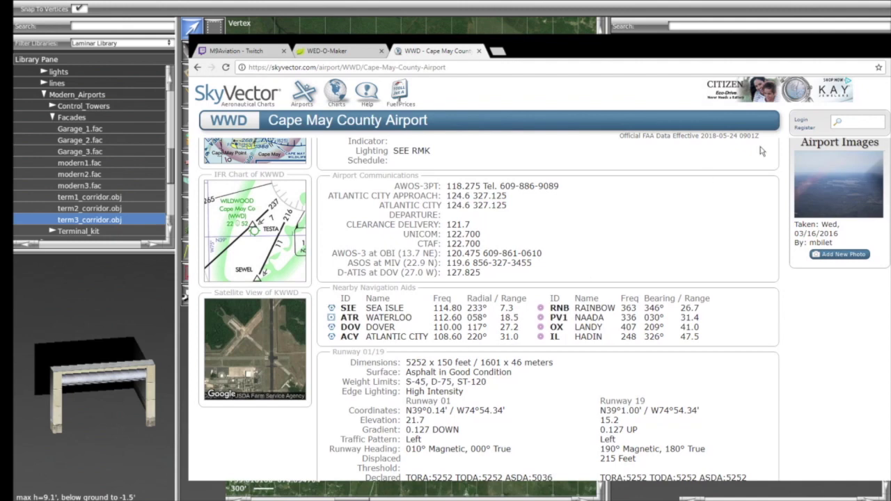
scroll(603, 196, down, 3)
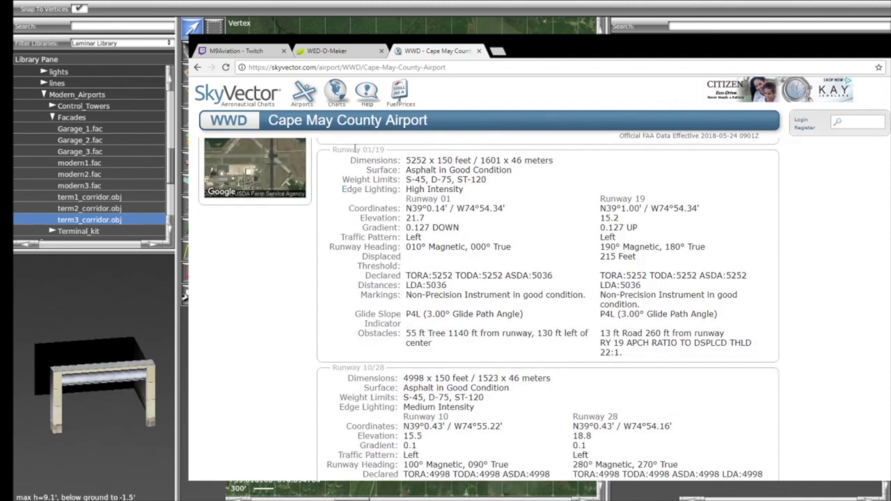
drag(360, 149, 373, 149)
drag(363, 367, 385, 367)
drag(406, 314, 453, 314)
click(601, 318)
drag(601, 314, 615, 314)
scroll(428, 321, down, 3)
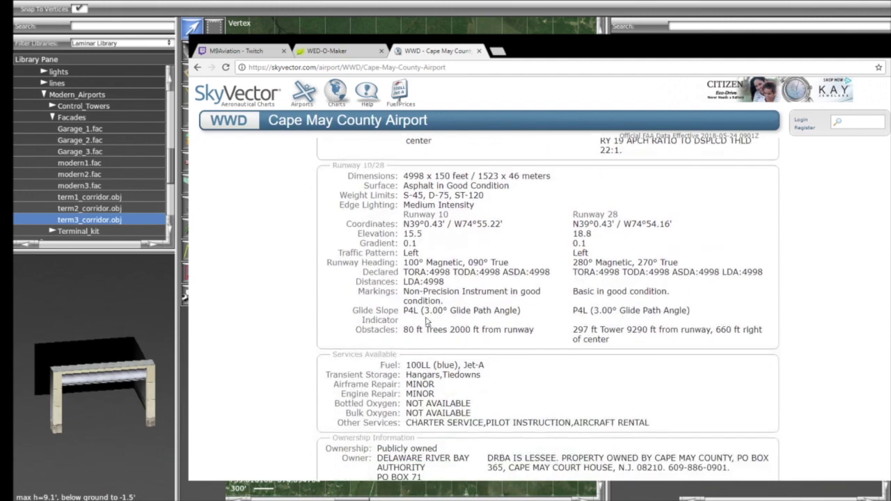
drag(572, 314, 600, 313)
click(622, 312)
click(732, 485)
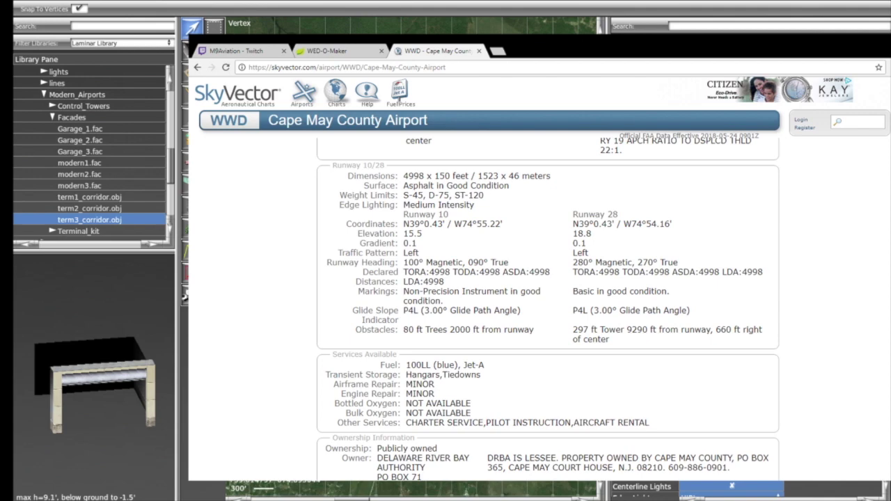
- Switch to the Twitch channel page and read the recent viewer messages in the stream chat
click(237, 51)
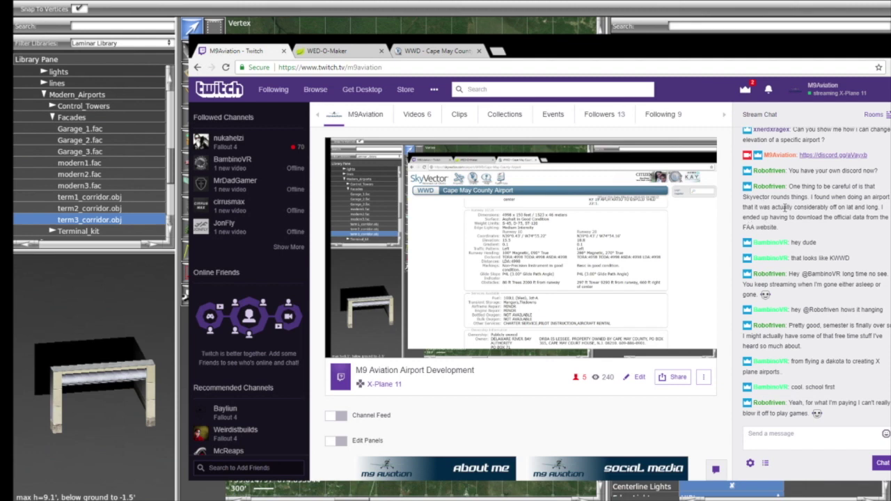
drag(775, 208, 859, 207)
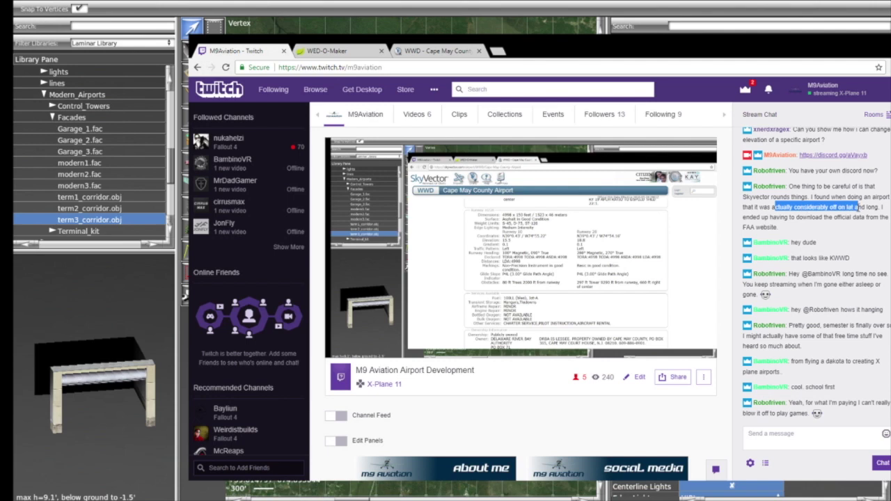
click(859, 209)
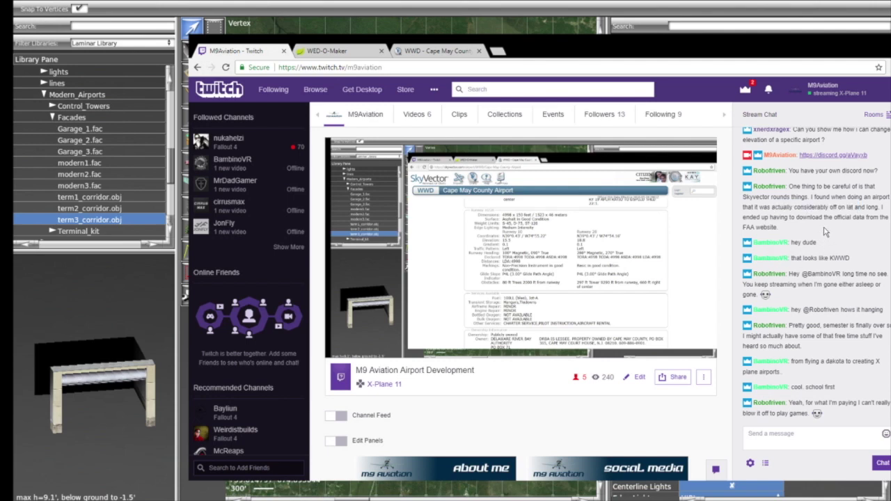
drag(830, 258, 851, 263)
scroll(675, 239, down, 1)
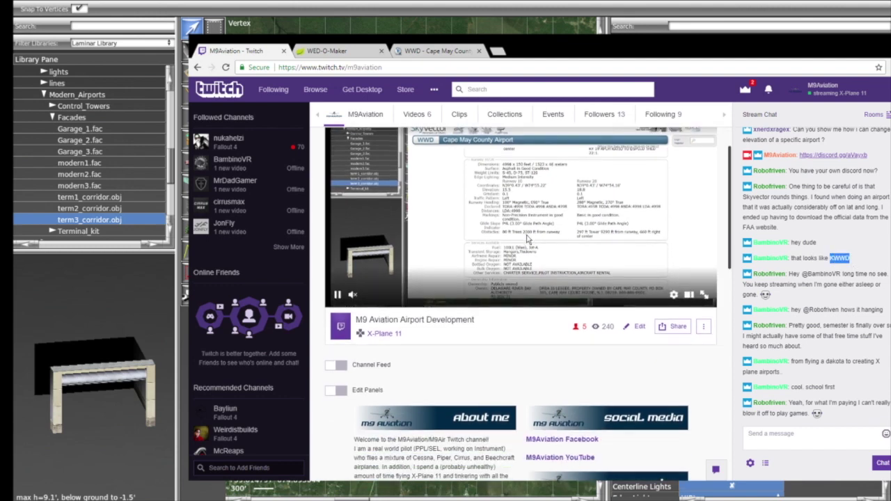
scroll(523, 238, down, 2)
scroll(525, 240, up, 2)
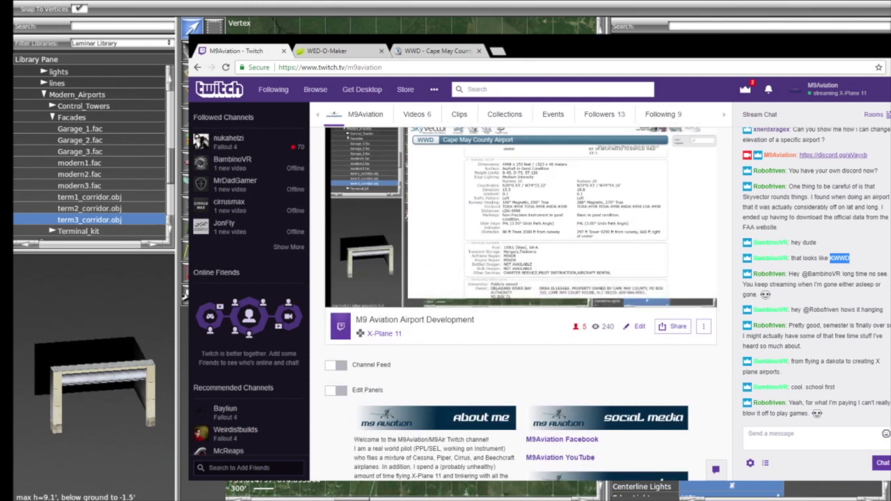
drag(790, 275, 835, 283)
click(834, 286)
drag(816, 274, 835, 285)
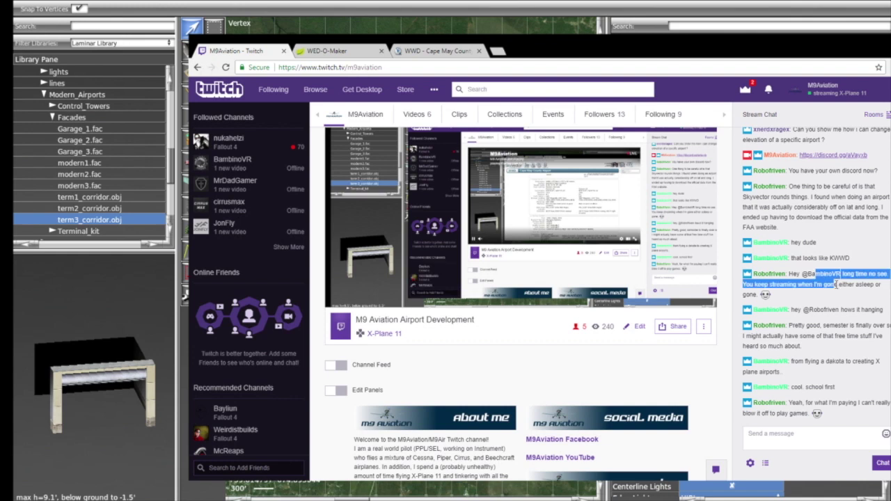
click(836, 285)
drag(800, 274, 826, 275)
click(826, 275)
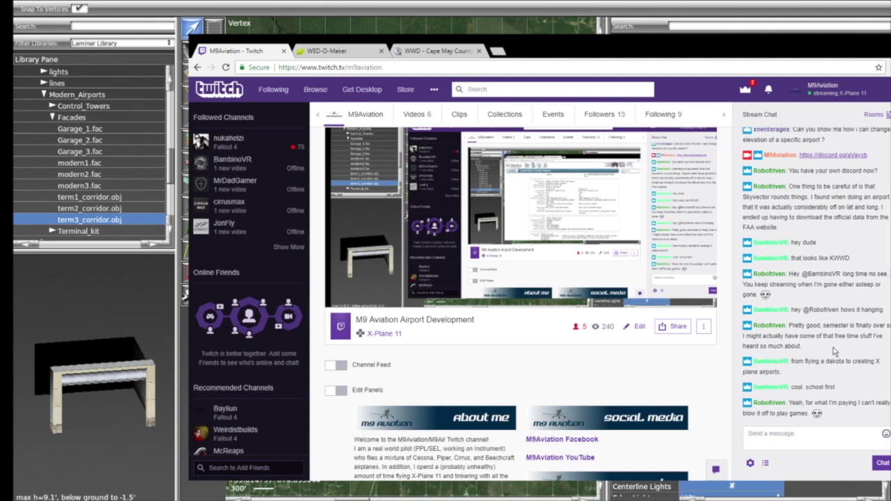
drag(800, 362, 848, 361)
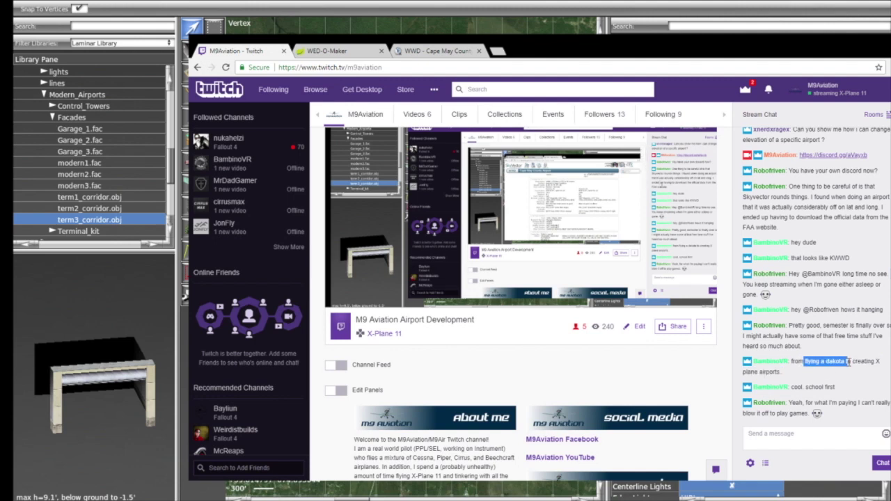
drag(791, 361, 840, 362)
click(853, 361)
click(836, 363)
click(815, 396)
drag(793, 387, 841, 388)
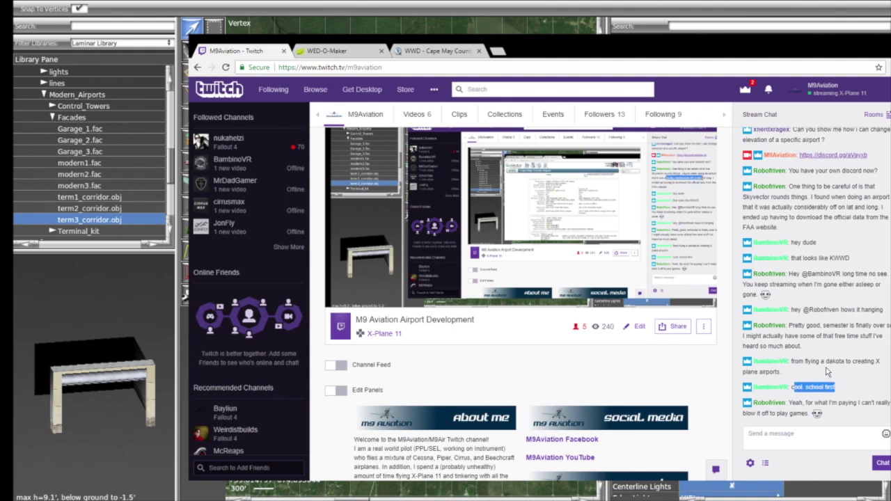
click(829, 370)
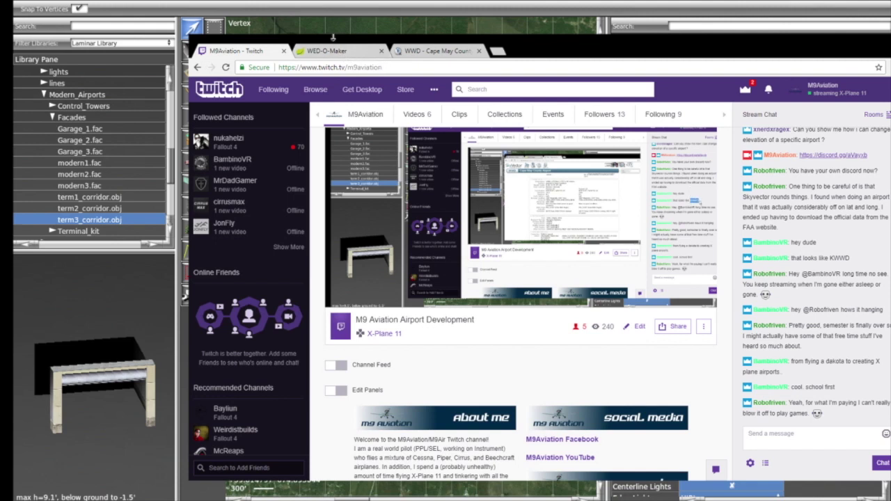
- Post the Discord invite link in the stream chat
click(760, 440)
text(https://discord.gg/aVaysb)
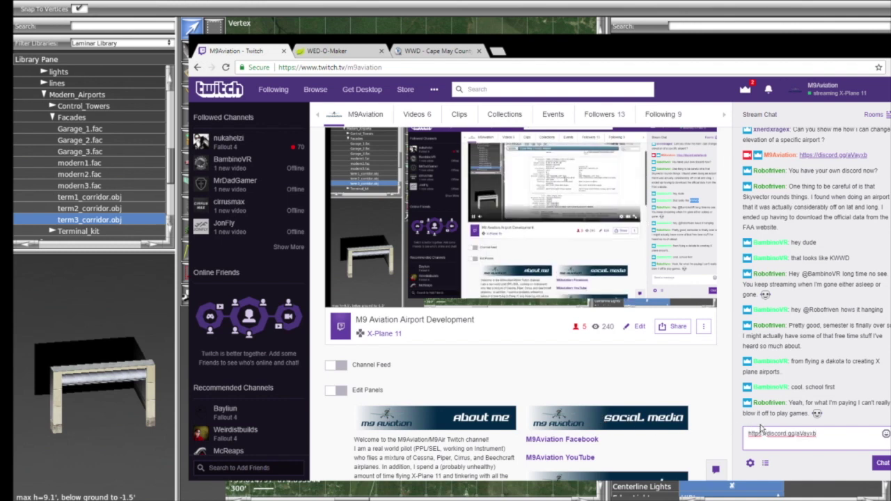
key(Return)
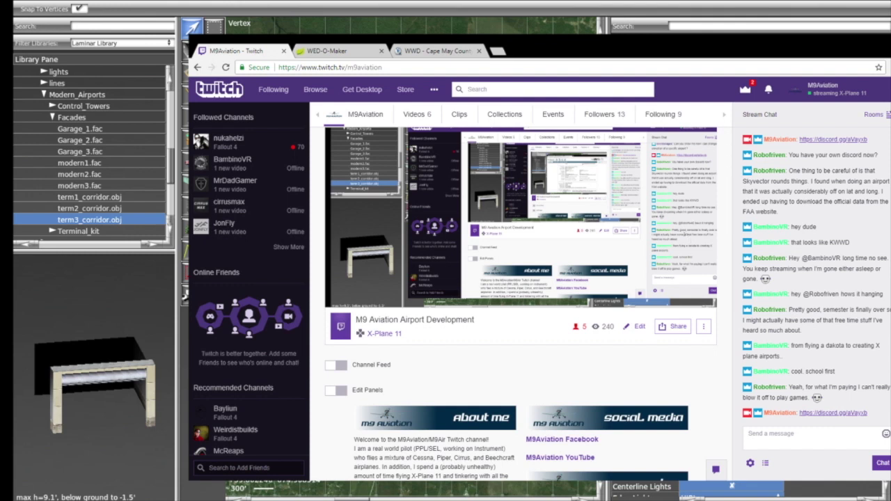
- Return to the SkyVector airport page and check the dimensions listed for Runway 01/19
click(416, 53)
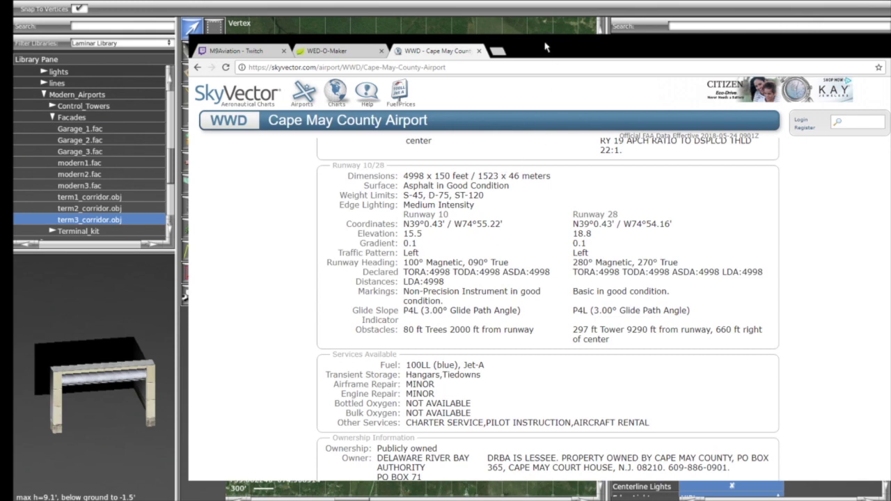
scroll(515, 285, up, 3)
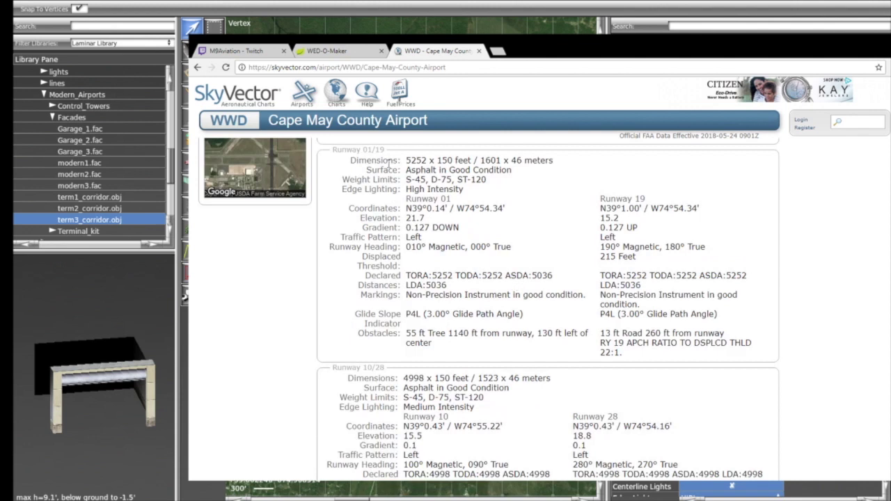
drag(410, 160, 452, 160)
click(447, 160)
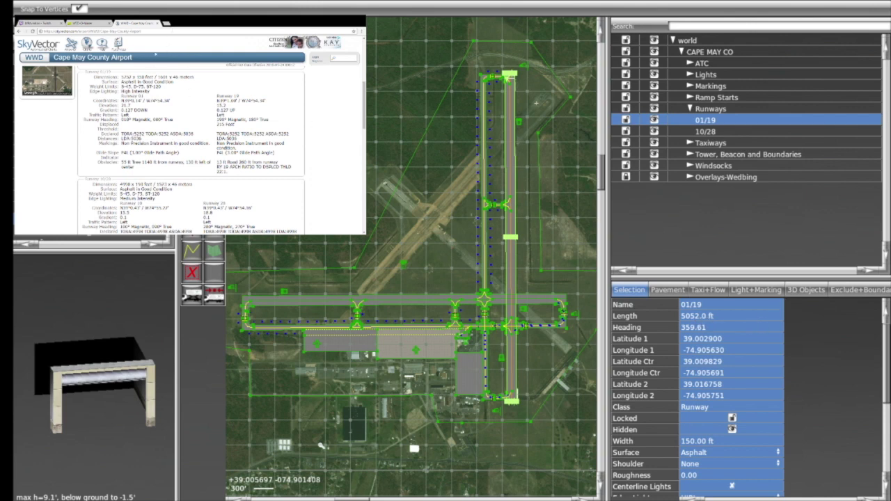
- In World Editor, set the length of runway 01/19 to 5252 ft and examine its remaining properties
click(700, 316)
click(689, 316)
key(BackSpace)
text(2)
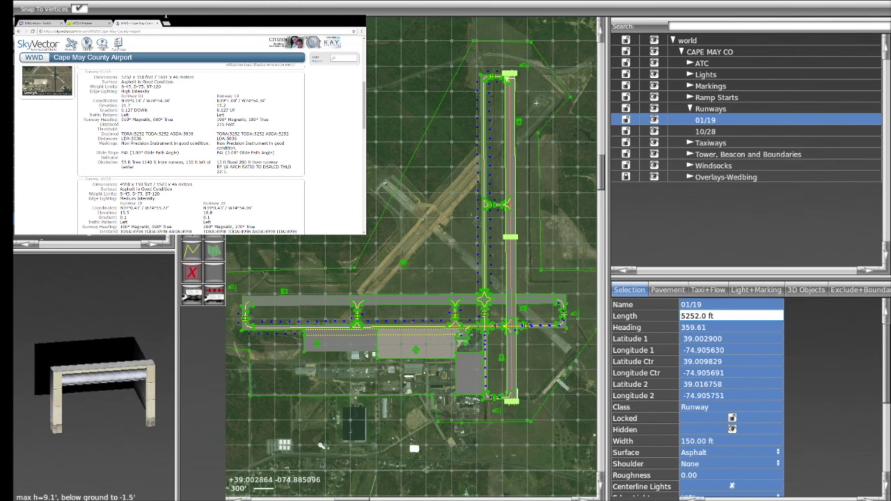
scroll(764, 374, down, 1)
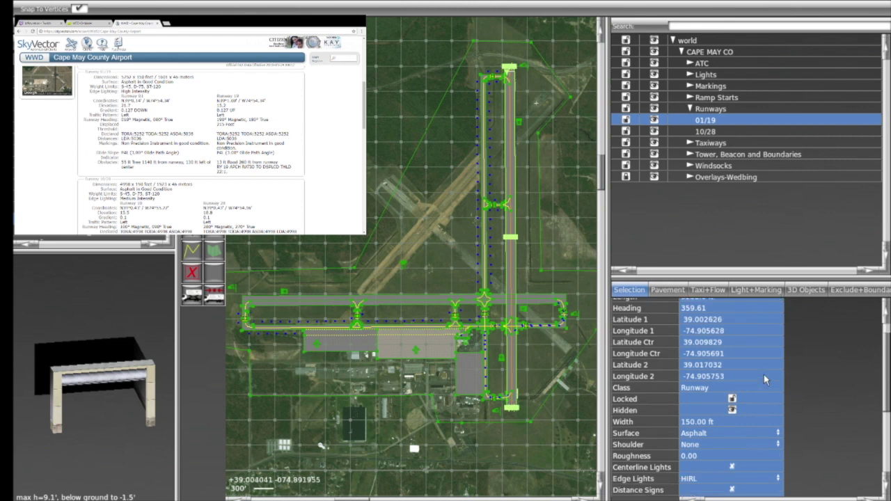
scroll(763, 374, down, 3)
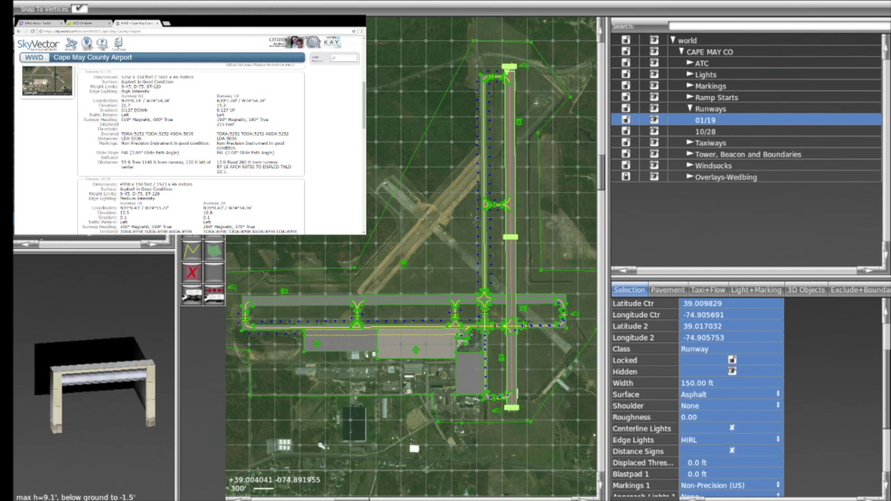
- Check the Runway 01 and 19 elevations on SkyVector and set the CAPE MAY CO airport's field elevation to 21.7 ft
double_click(124, 106)
double_click(222, 105)
key(alt+Tab)
drag(121, 105, 132, 106)
key(alt+Tab)
scroll(708, 357, up, 3)
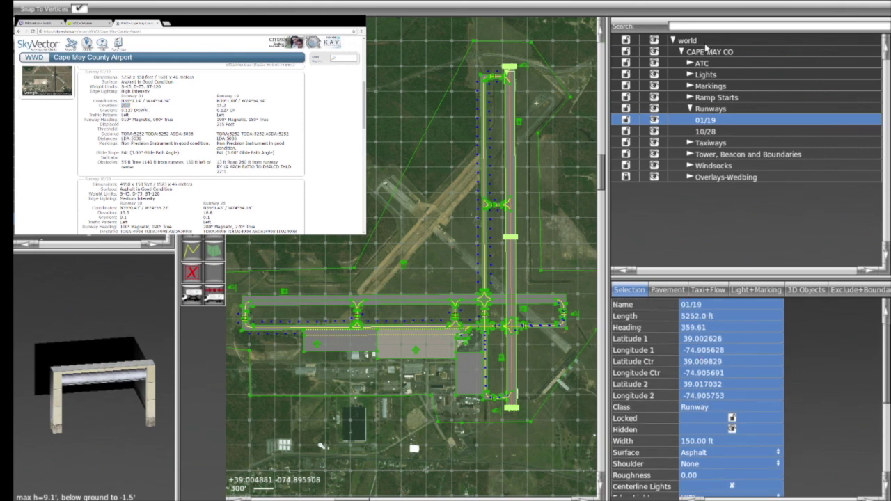
click(707, 51)
click(698, 362)
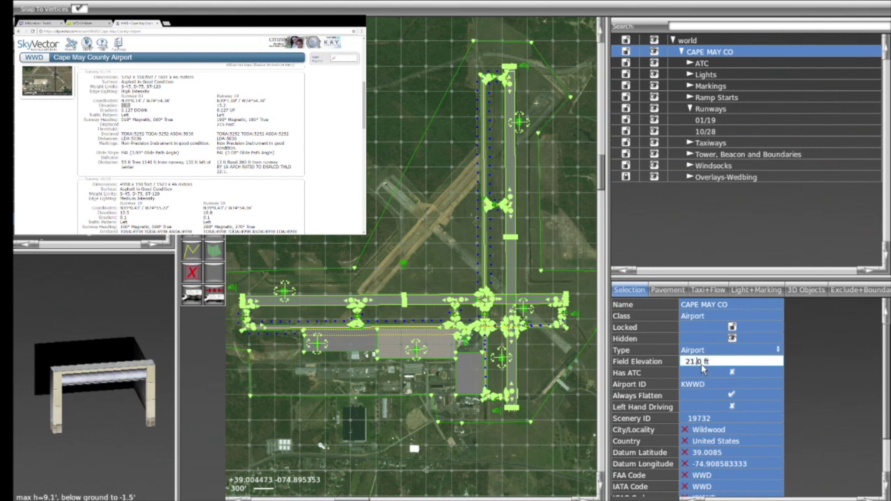
text(7)
key(Return)
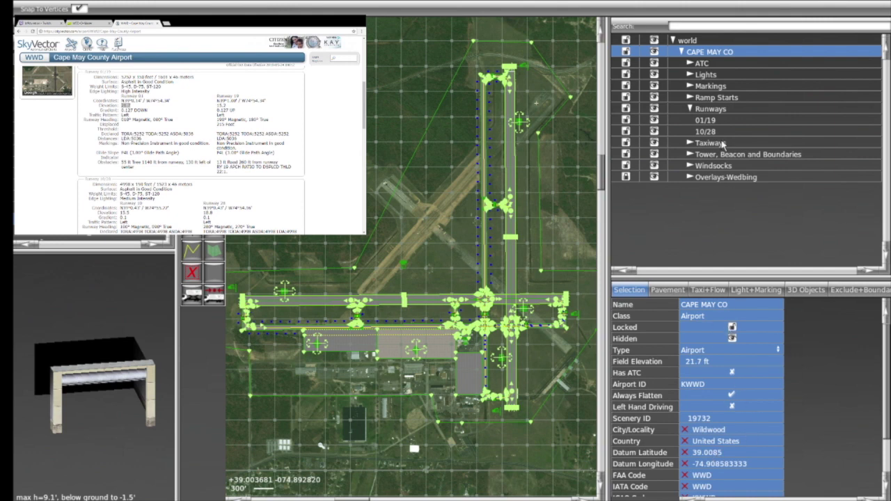
- Check Runway 01's true heading on SkyVector and set the heading of runway 01/19 to 0
click(713, 120)
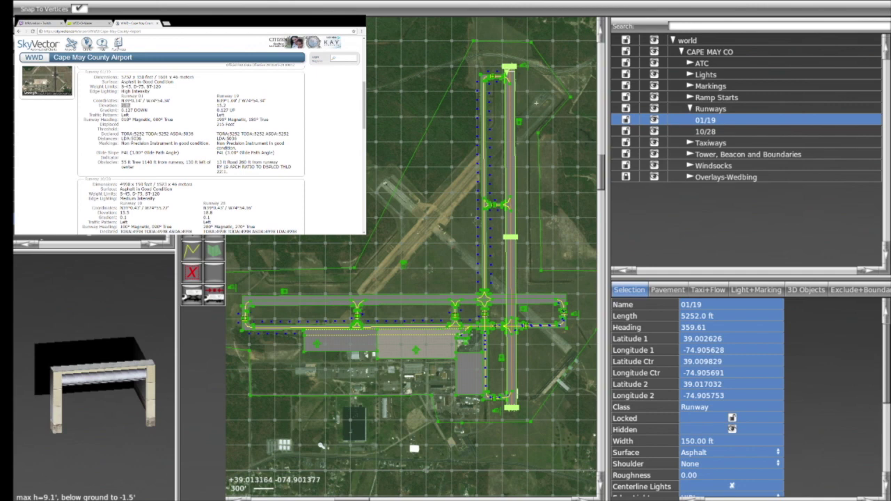
click(309, 20)
click(136, 126)
drag(122, 120, 130, 120)
double_click(155, 120)
click(686, 329)
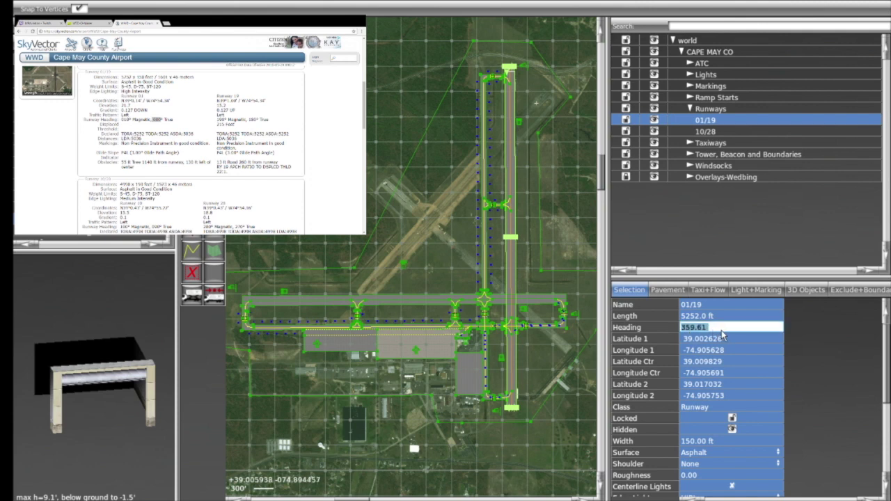
text(0)
click(721, 336)
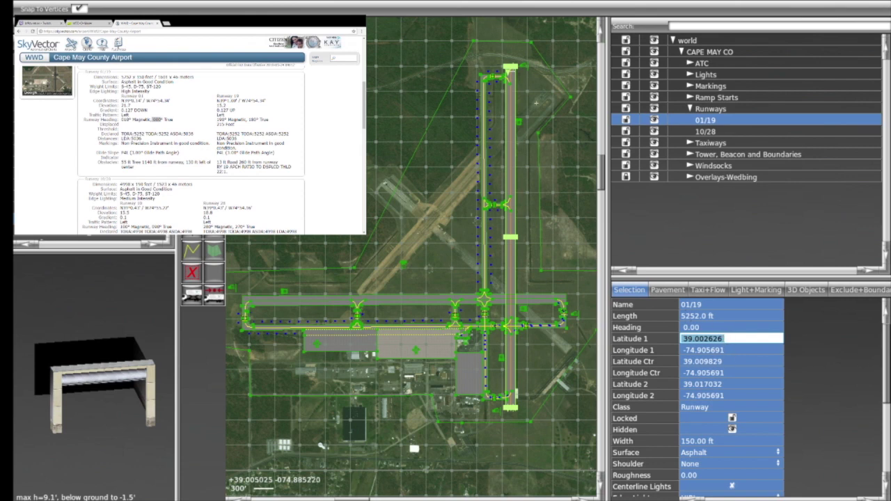
- Check Runway 19's displaced threshold on SkyVector and return to World Editor
click(202, 120)
drag(216, 125, 232, 125)
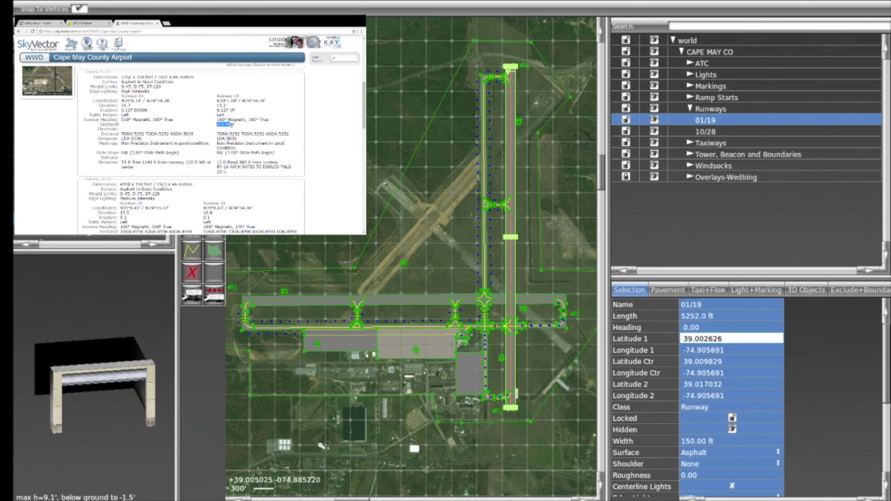
key(alt+Tab)
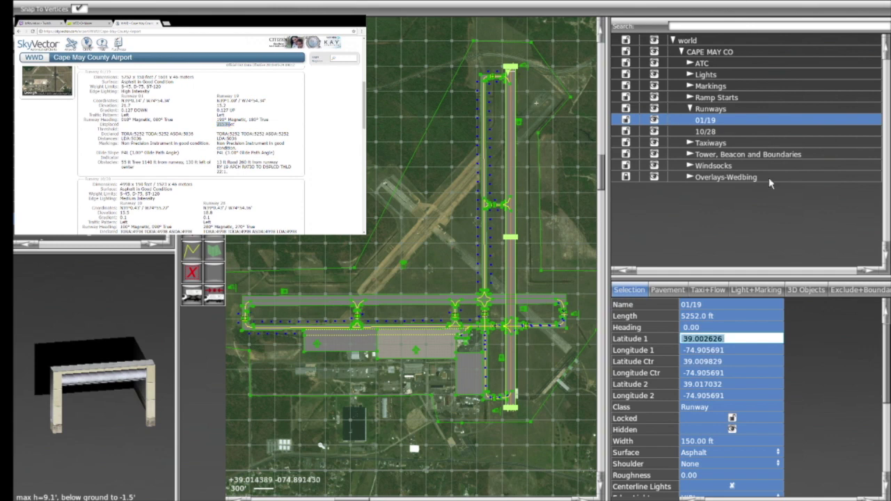
- Set the second displaced threshold of runway 01/19, the one for the Runway 19 end, to 215 ft
scroll(749, 348, down, 2)
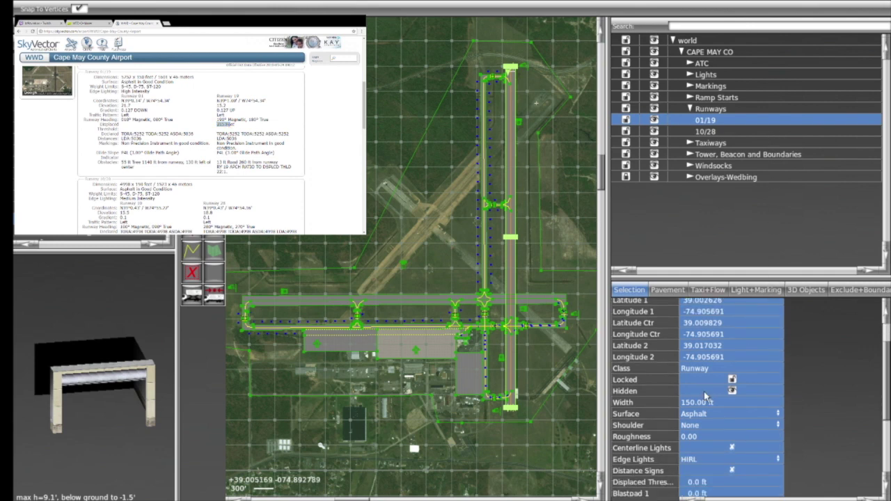
scroll(704, 400, down, 6)
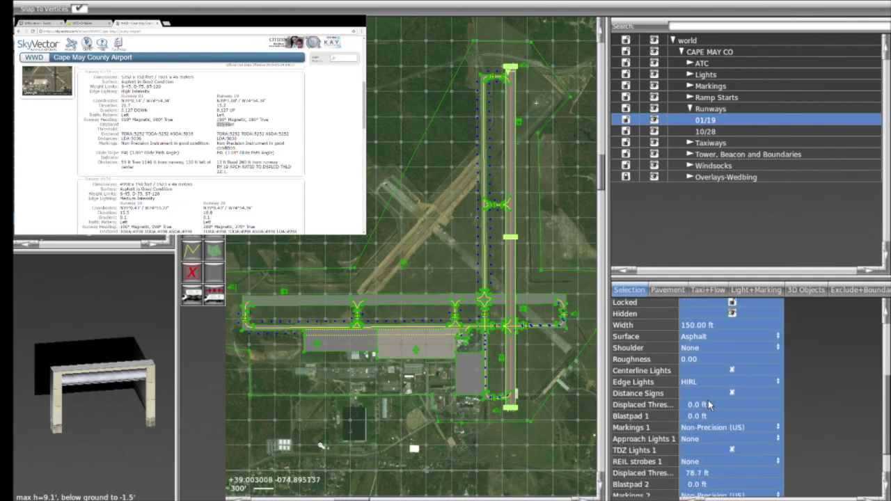
scroll(706, 410, up, 10)
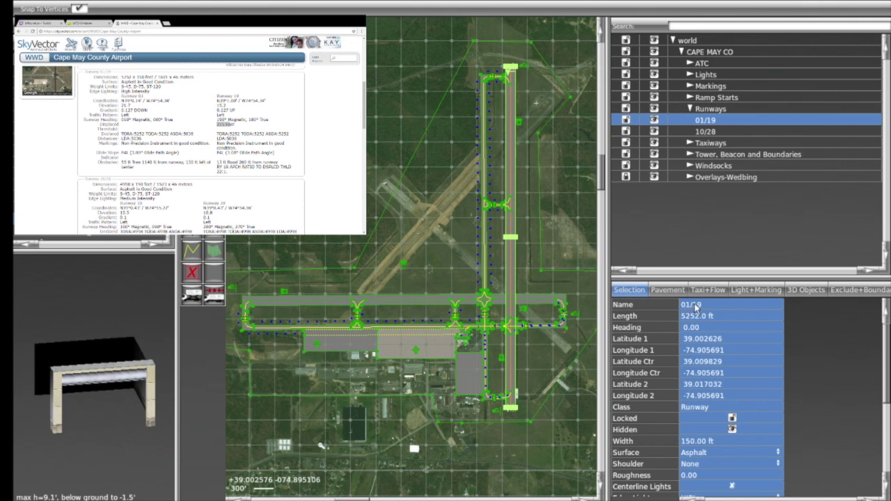
scroll(712, 398, down, 5)
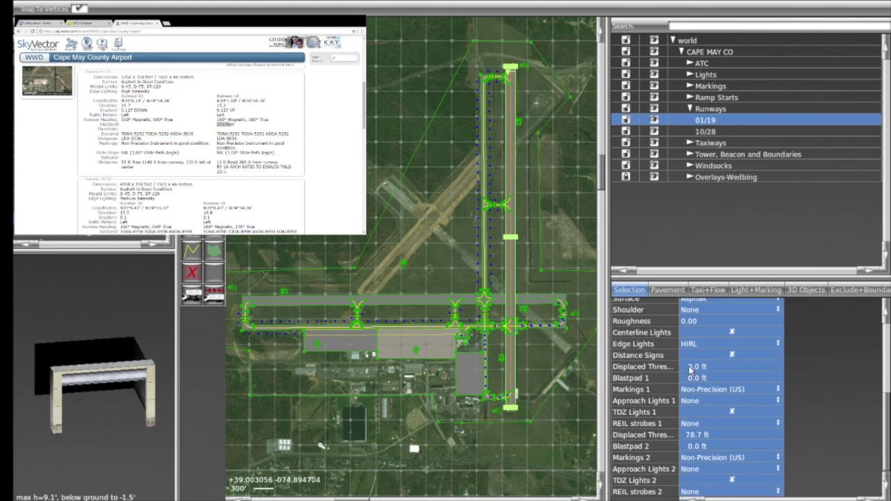
click(247, 128)
click(696, 435)
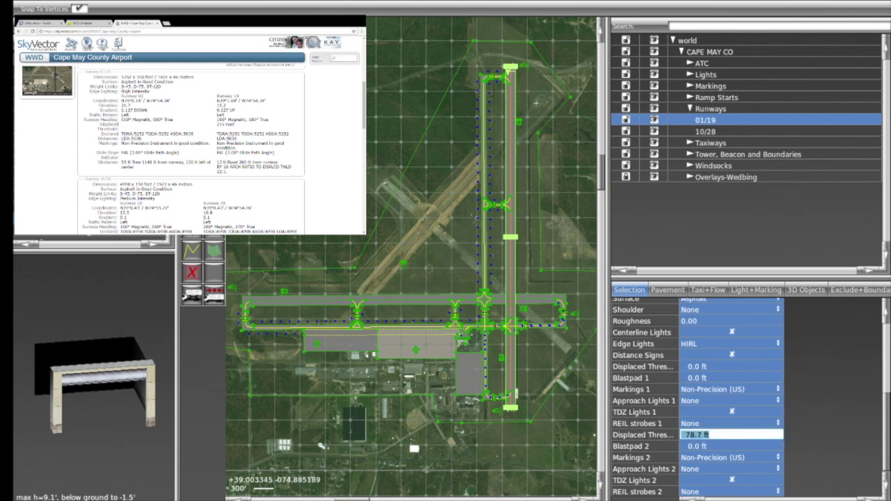
key(End)
key(shift+Home)
text(21)
key(Tab)
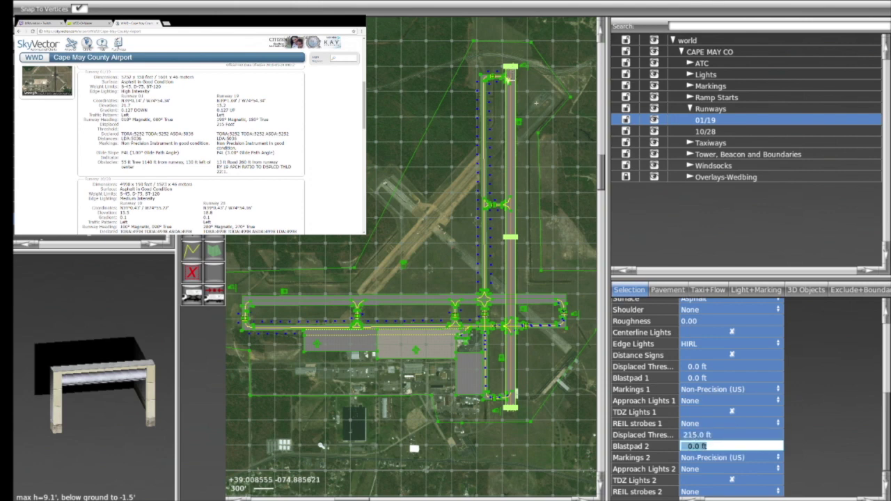
- Check Runway 19's glide slope indicator entry on SkyVector and look over the properties of runway 10/28 in World Editor
click(343, 131)
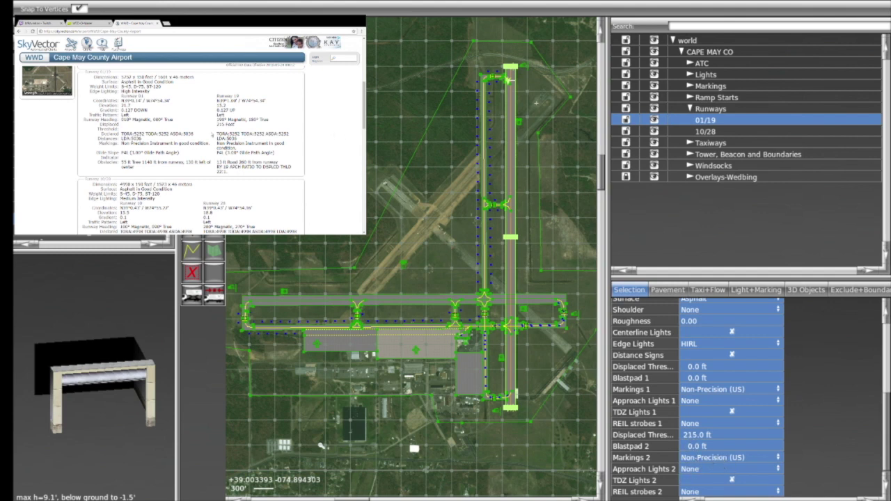
scroll(214, 135, down, 1)
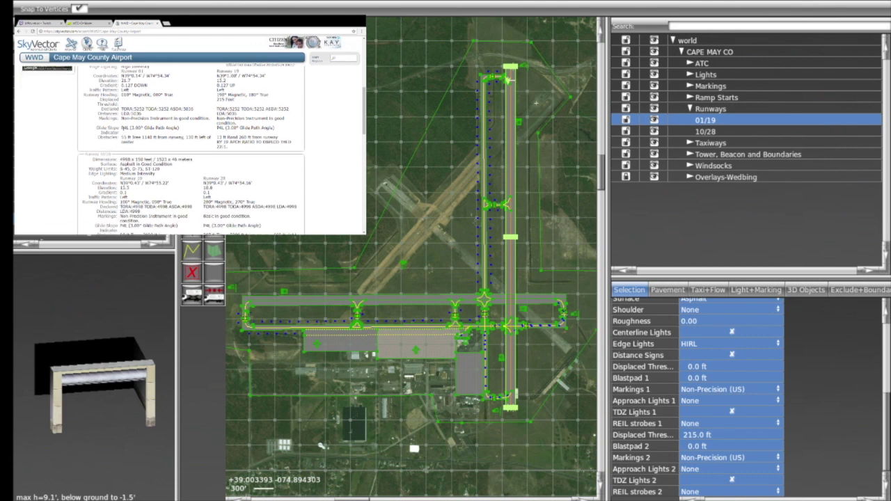
drag(217, 129, 238, 128)
click(167, 139)
click(702, 132)
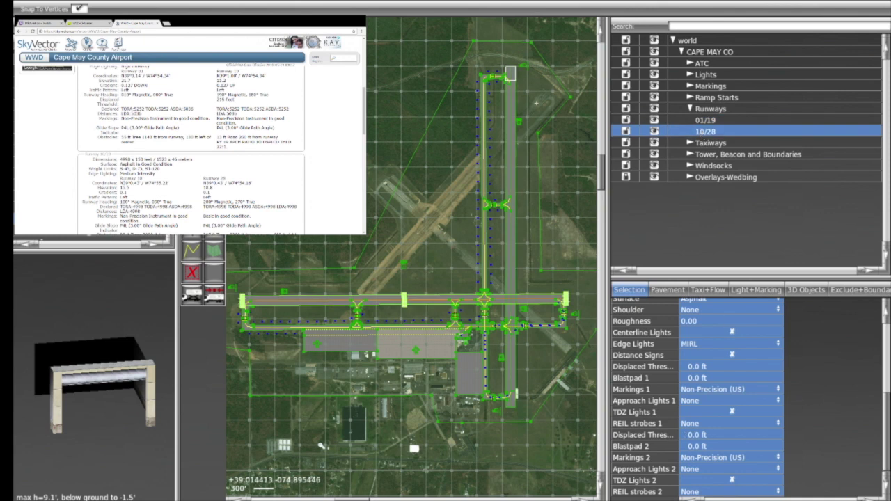
scroll(765, 345, up, 5)
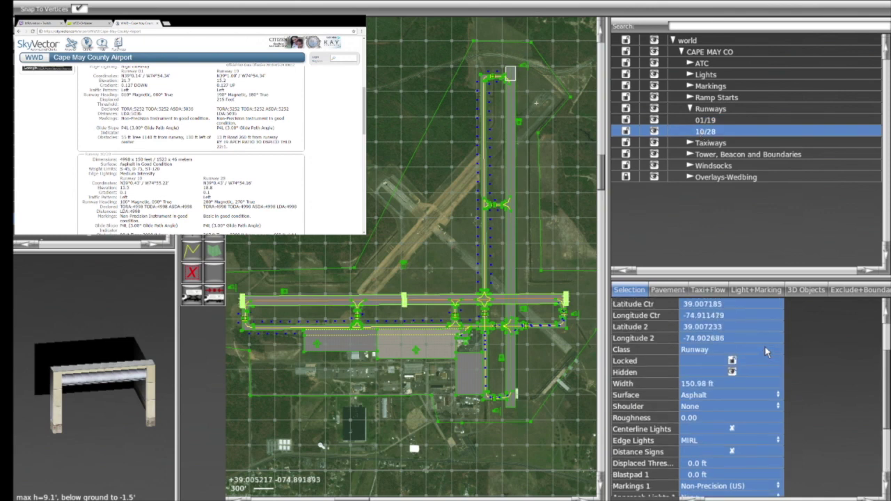
- Select runway 01/19 again and set its roughness to 0.25
click(740, 121)
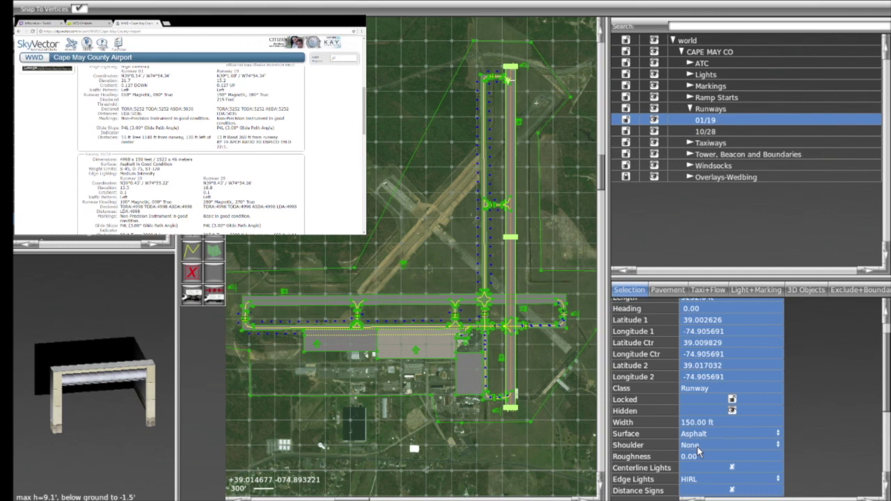
scroll(701, 432, down, 1)
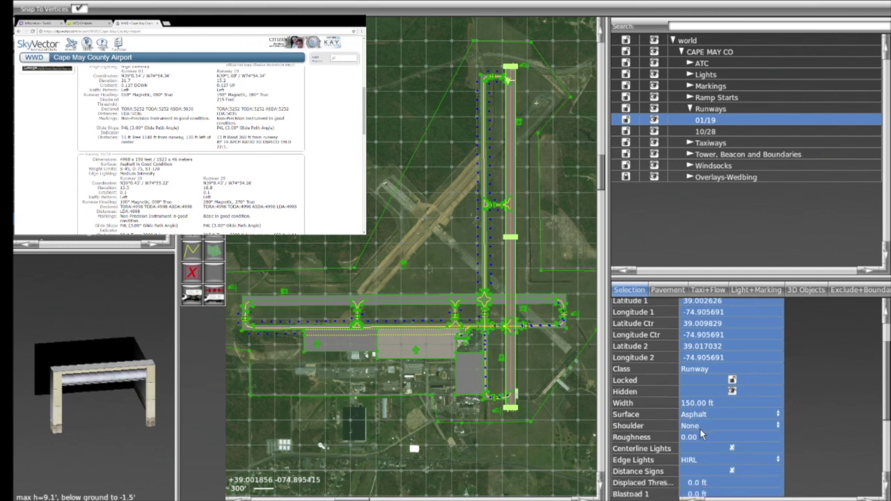
click(707, 437)
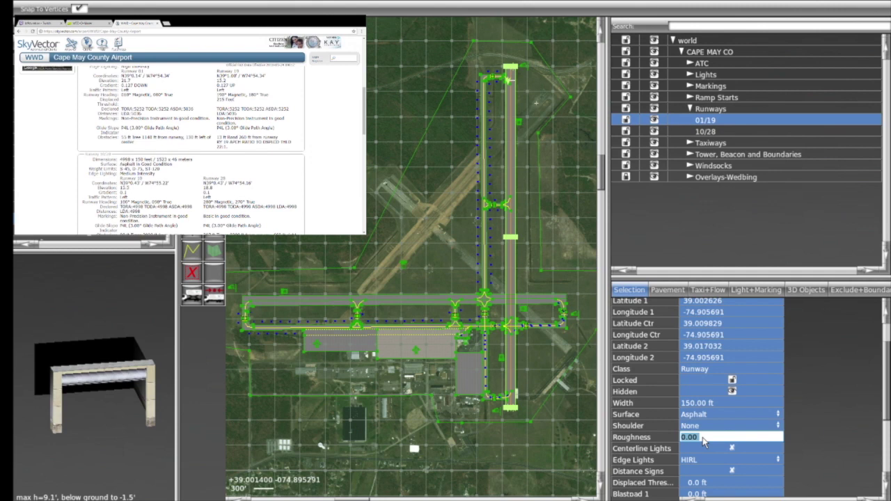
text(0.25)
key(Tab)
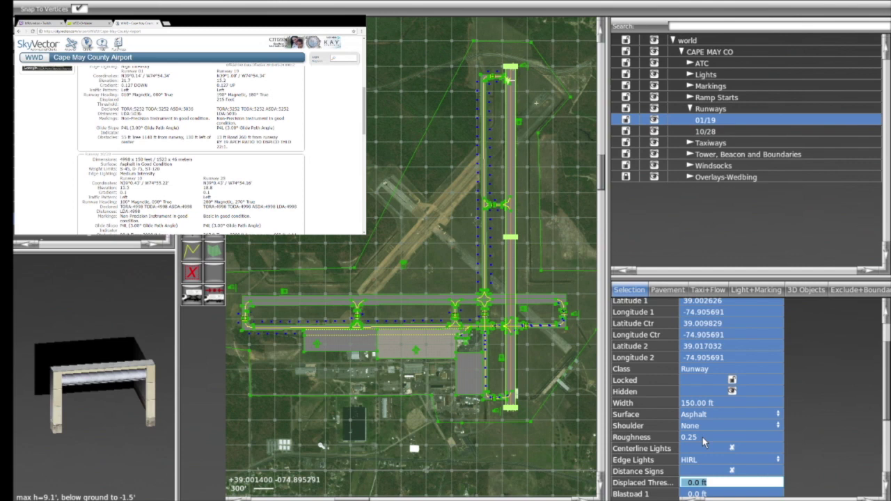
- Try the distance signs option of runway 01/19 and switch it off again
scroll(701, 435, down, 3)
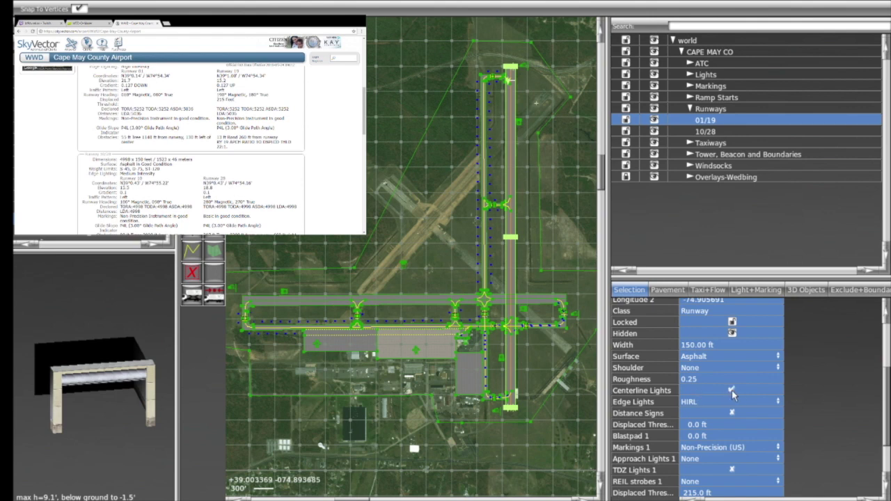
click(731, 412)
click(731, 415)
scroll(709, 419, down, 1)
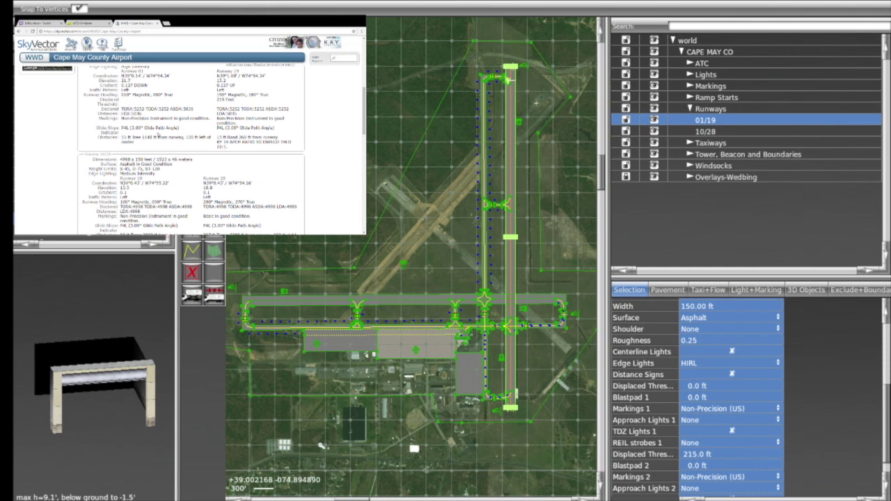
- Look through the SkyVector runway and services sections for lighting and marking details of both runways
scroll(144, 136, up, 2)
scroll(146, 139, down, 1)
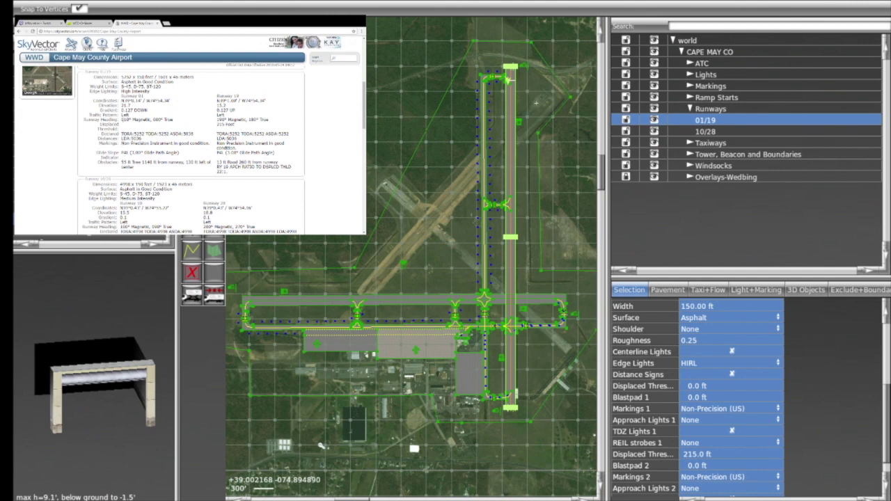
scroll(252, 160, down, 3)
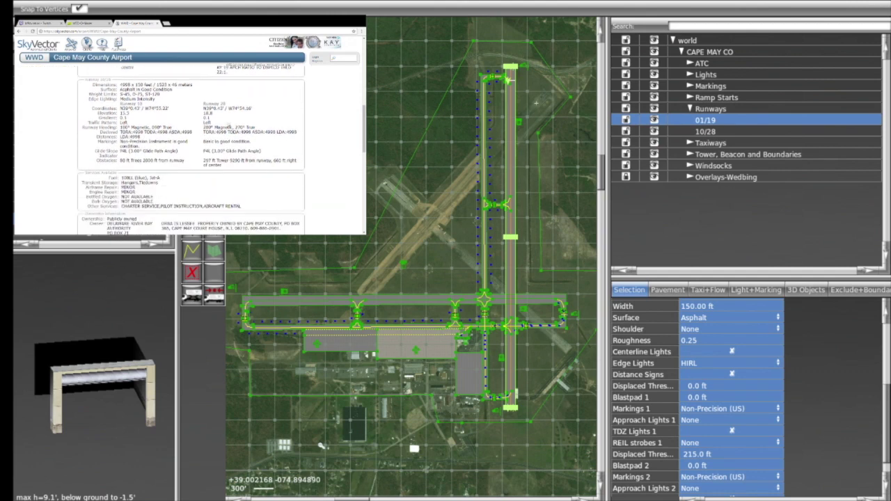
scroll(221, 141, down, 2)
scroll(222, 142, down, 1)
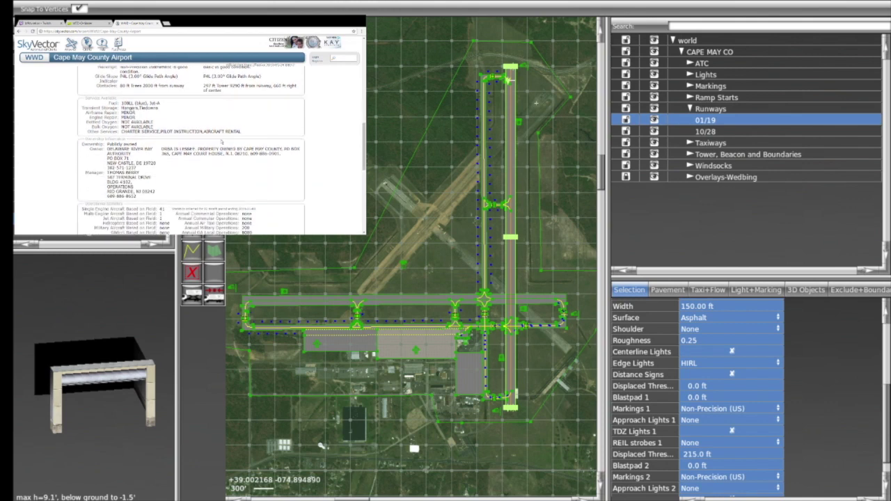
scroll(221, 141, up, 5)
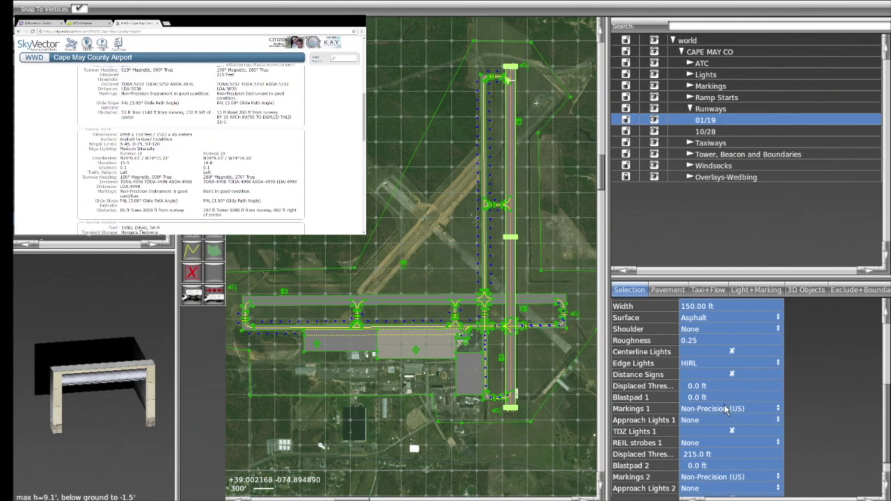
- Set the REIL strobes at both ends of runway 01/19 to Omnidirectional REIL, leaving its TDZ lights off
scroll(712, 440, down, 1)
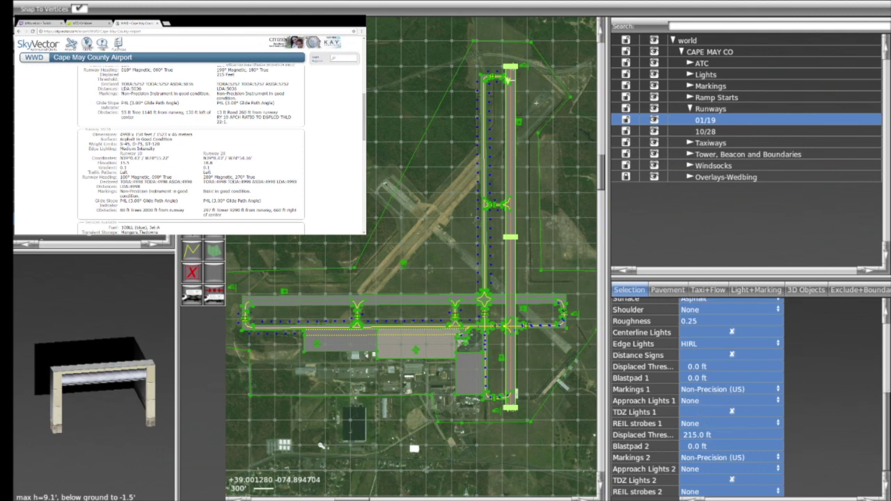
click(731, 411)
click(731, 413)
click(715, 425)
click(709, 492)
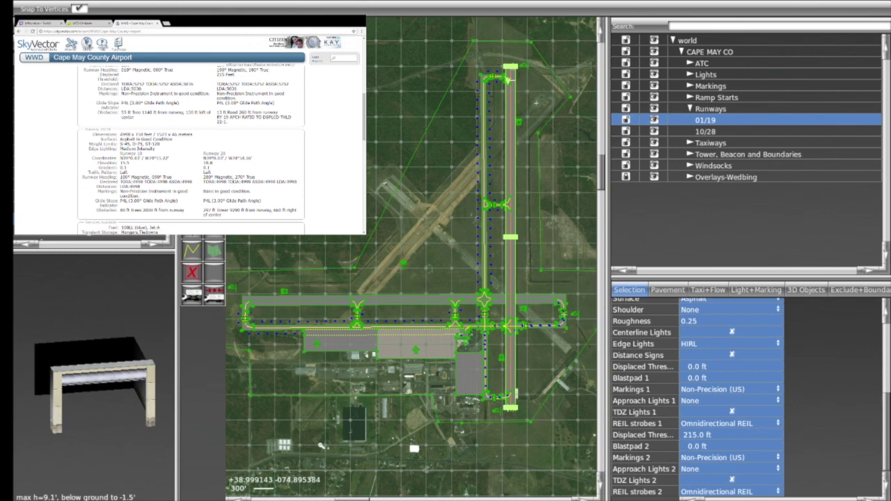
- Check the dimensions of Runway 10/28 on SkyVector and set runway 10/28 to a length of 4998 ft and a width of 150 ft
click(707, 131)
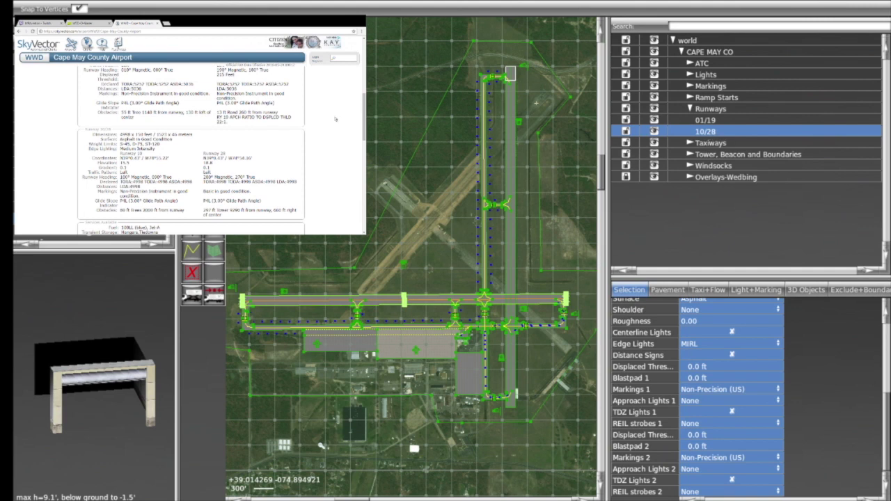
scroll(194, 137, down, 3)
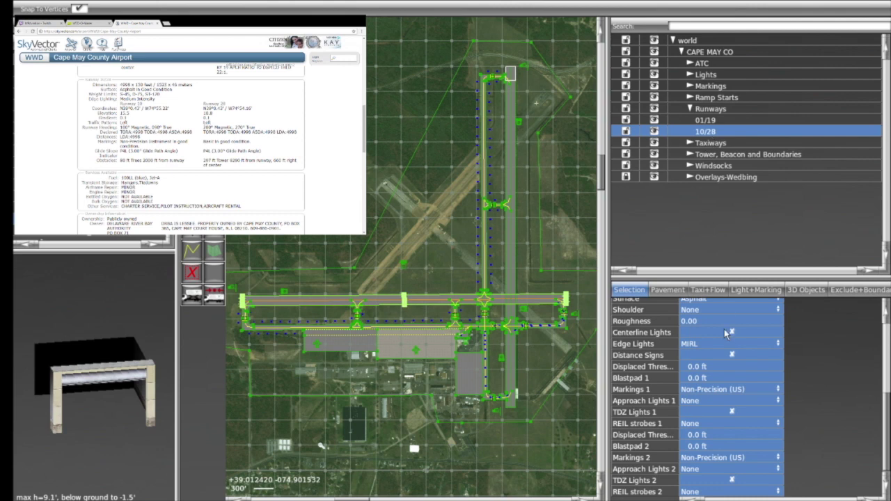
scroll(710, 355, up, 5)
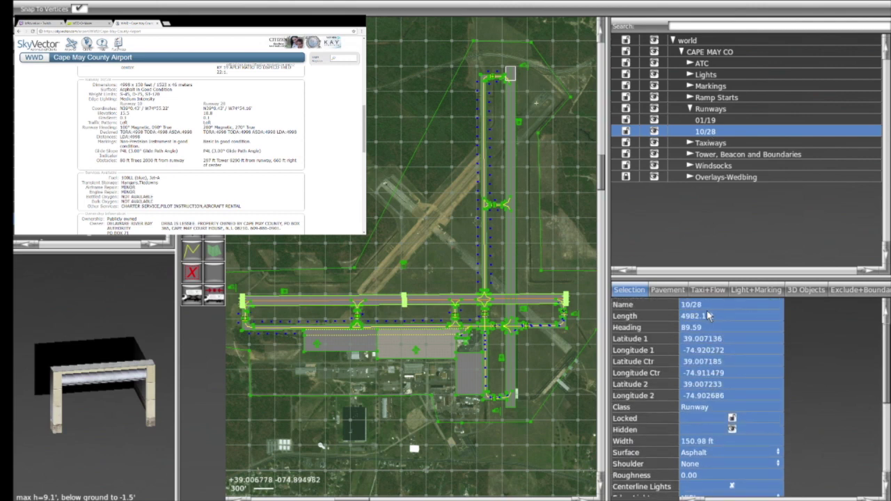
click(691, 317)
text(4998)
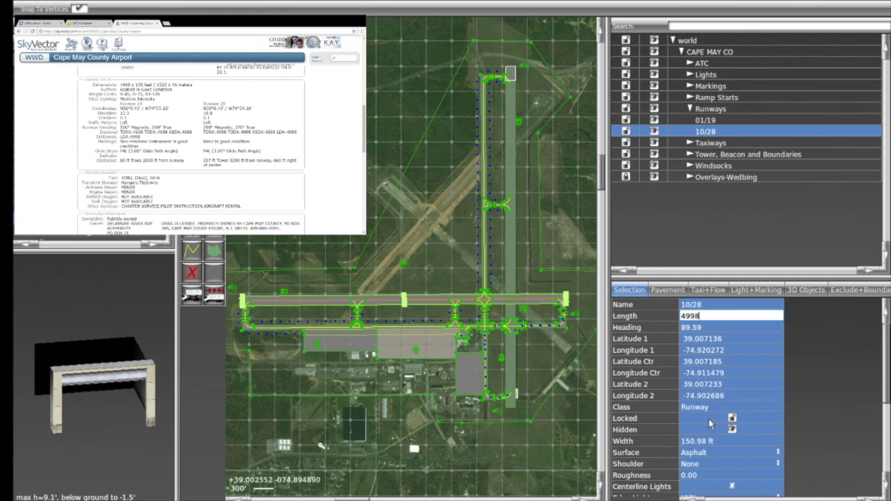
key(Return)
click(692, 442)
text(150)
key(Tab)
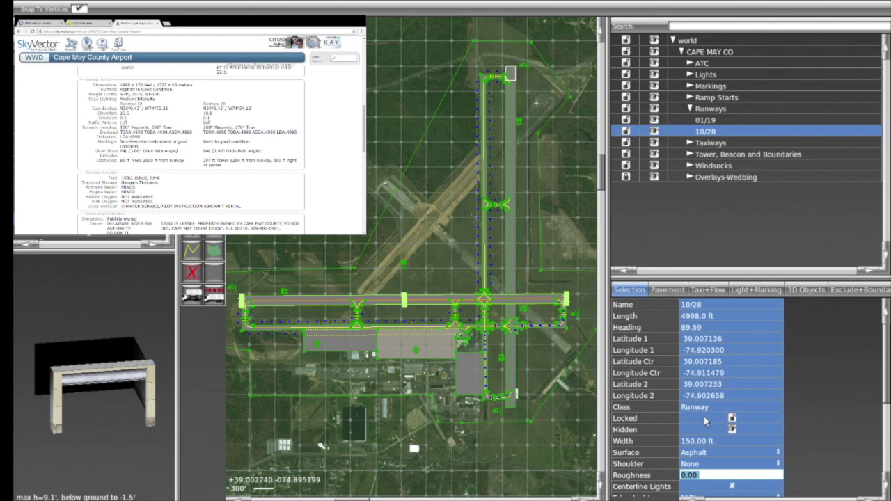
- Set the heading of runway 10/28 to 90
click(691, 327)
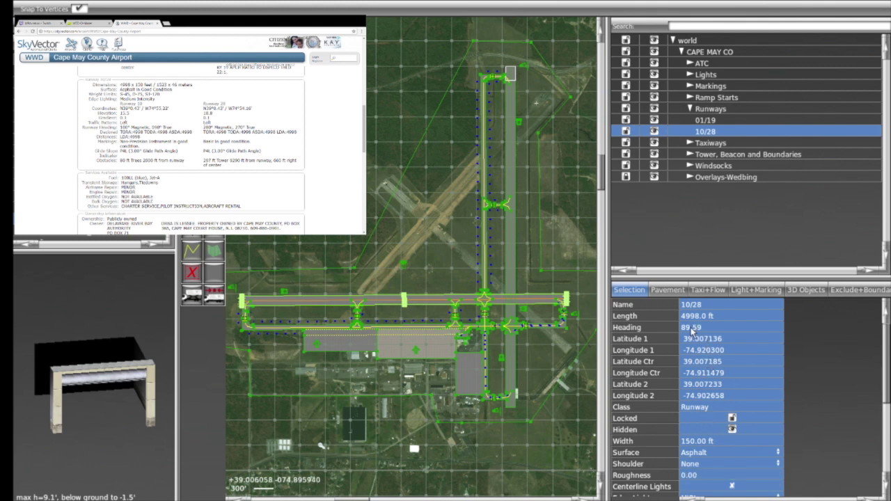
drag(707, 328, 666, 332)
text(90)
key(Tab)
- Compare the surface, edge lights and markings of runway 10/28 with Runway 10's entry on SkyVector
scroll(740, 415, down, 1)
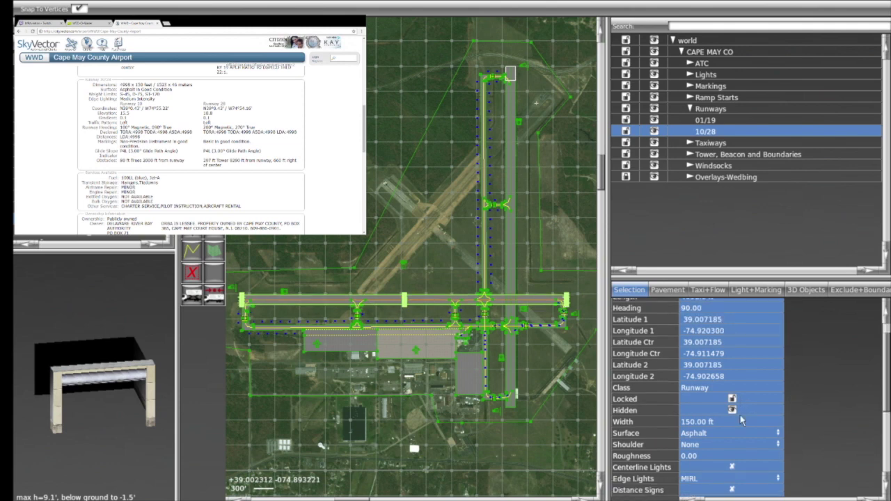
scroll(713, 420, down, 2)
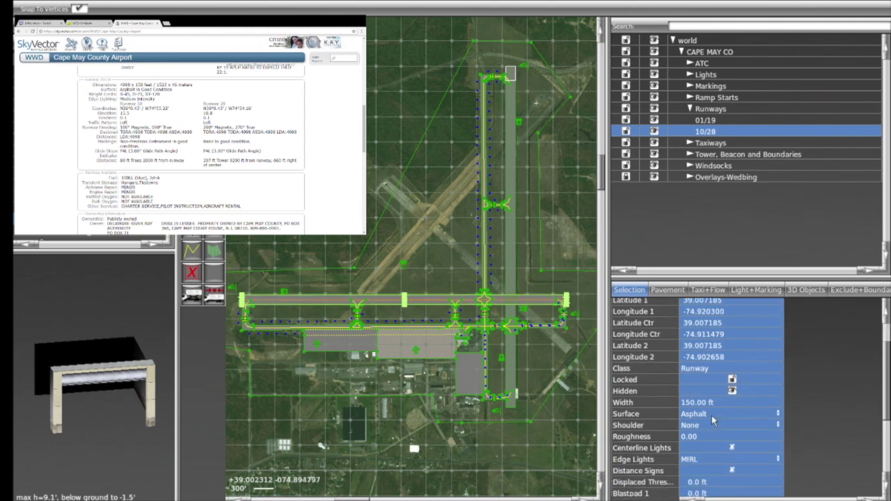
scroll(685, 446, down, 2)
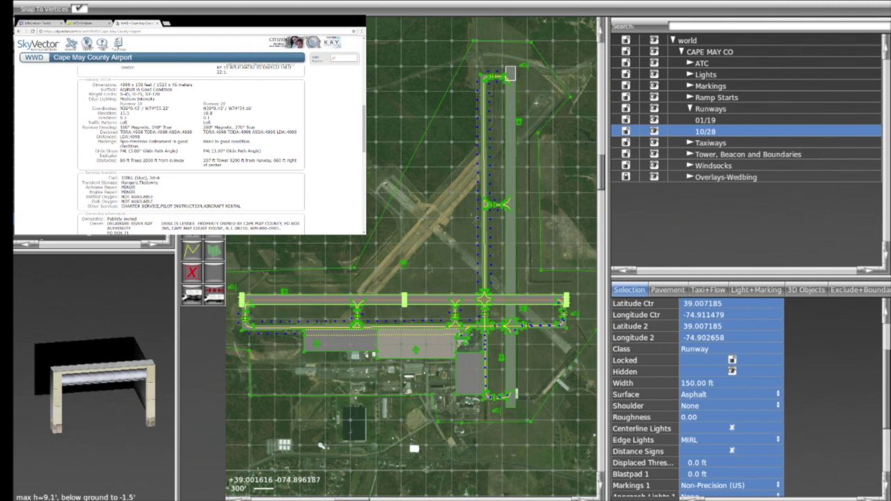
drag(120, 141, 141, 146)
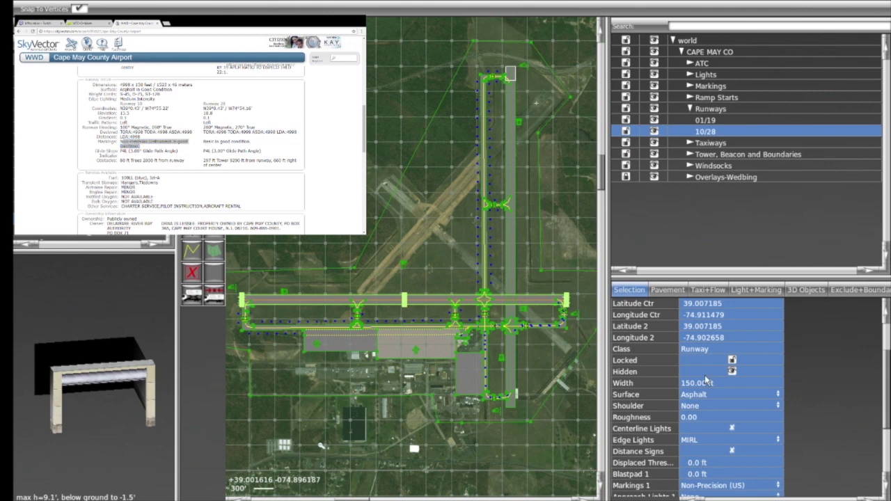
scroll(711, 422, down, 3)
scroll(710, 418, up, 5)
scroll(685, 442, down, 3)
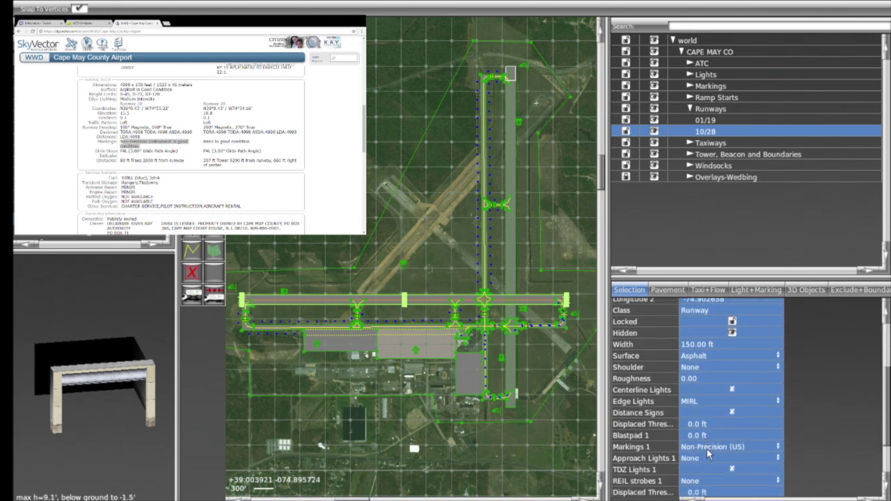
- Set Markings 2 of runway 10/28 to Visual and the REIL strobes at both ends to Omnidirectional REIL
scroll(708, 452, down, 3)
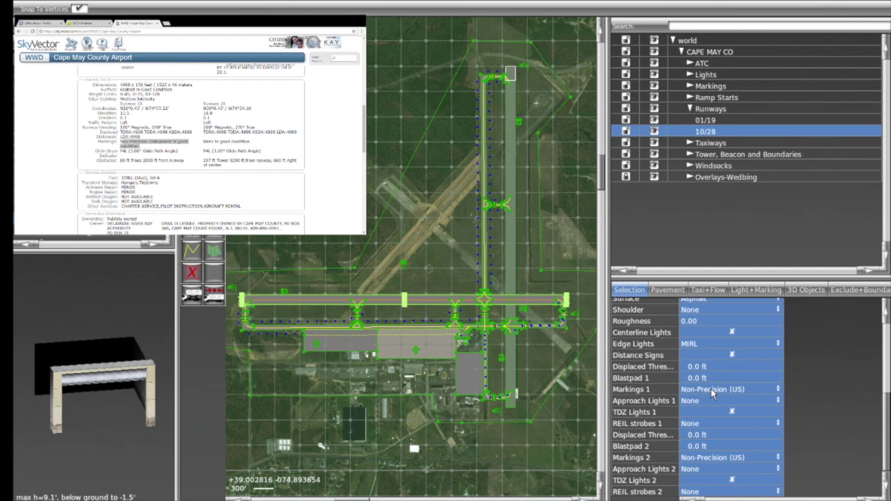
click(717, 458)
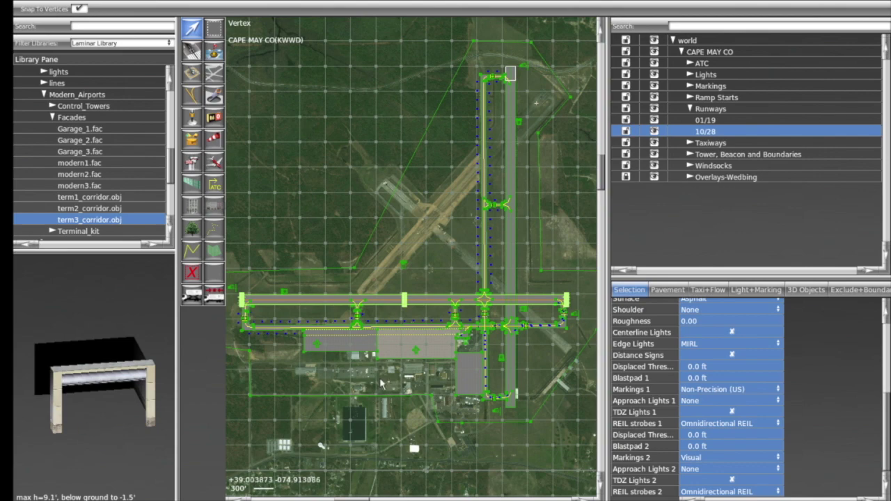
- Enlarge the map area by narrowing the panes on both sides of it
drag(606, 457, 681, 458)
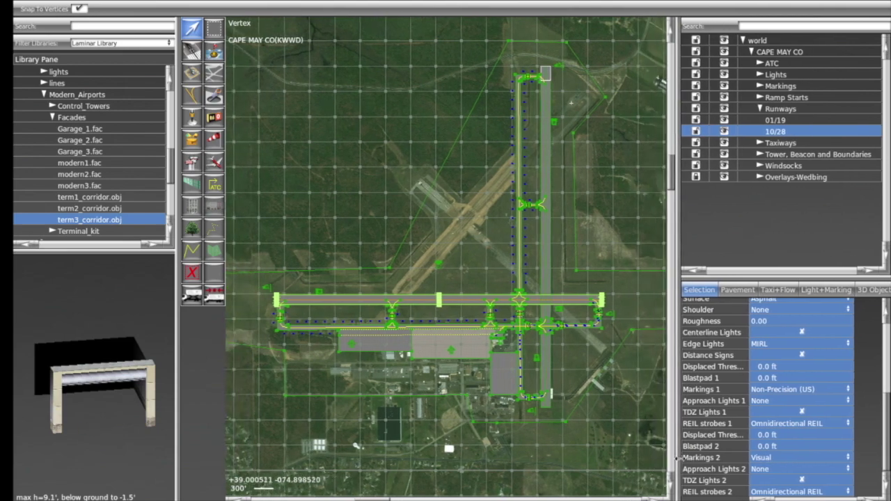
drag(177, 369, 156, 369)
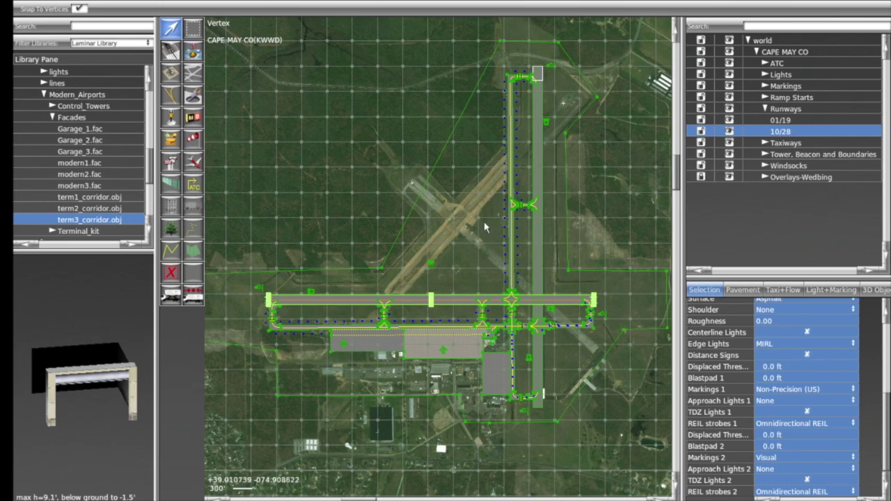
- Pull the 19 end of runway 01/19 back to the pavement edge in the imagery, shortening the runway to about 5126 ft
scroll(569, 144, up, 6)
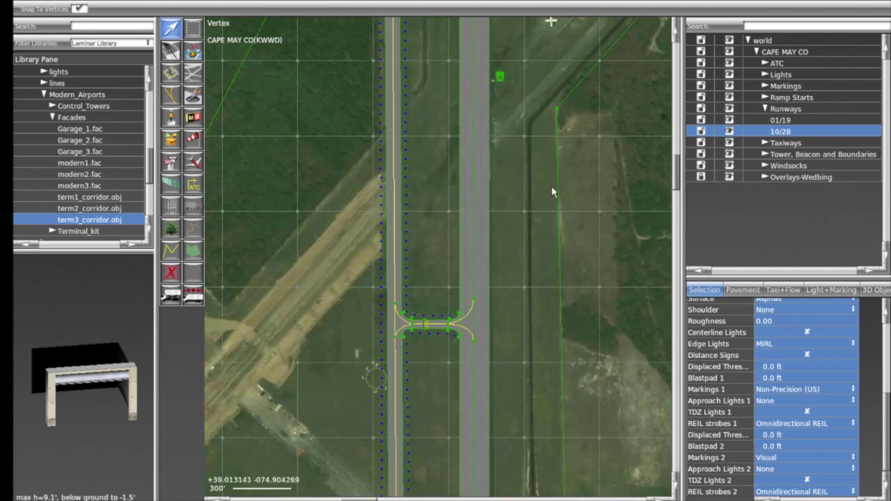
scroll(550, 185, down, 5)
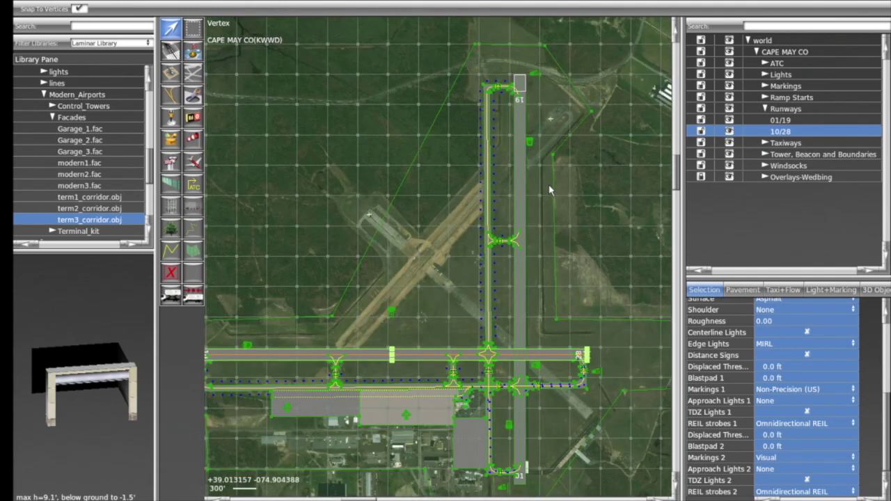
scroll(549, 189, up, 4)
drag(525, 157, 537, 258)
scroll(536, 244, down, 3)
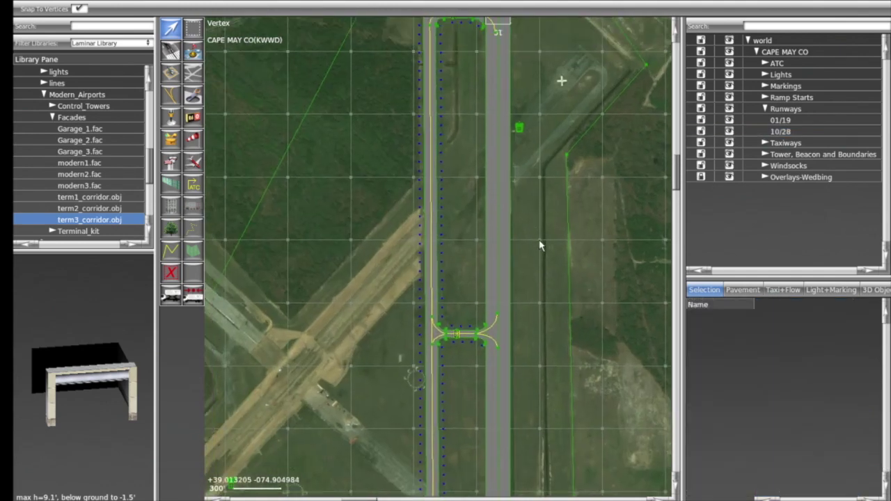
scroll(561, 195, up, 5)
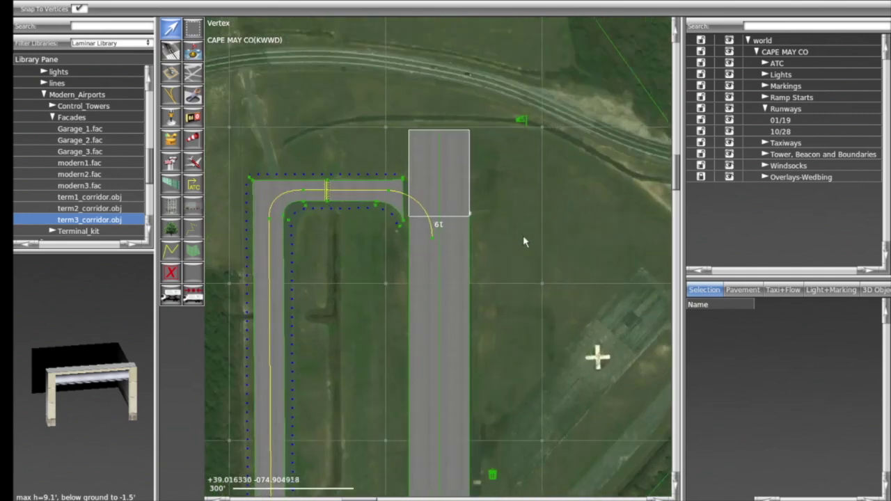
right_drag(517, 255, 591, 173)
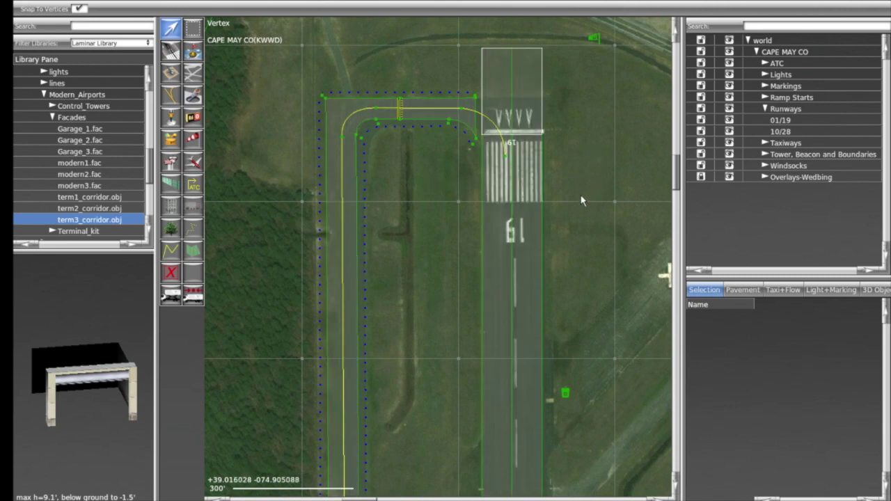
click(536, 172)
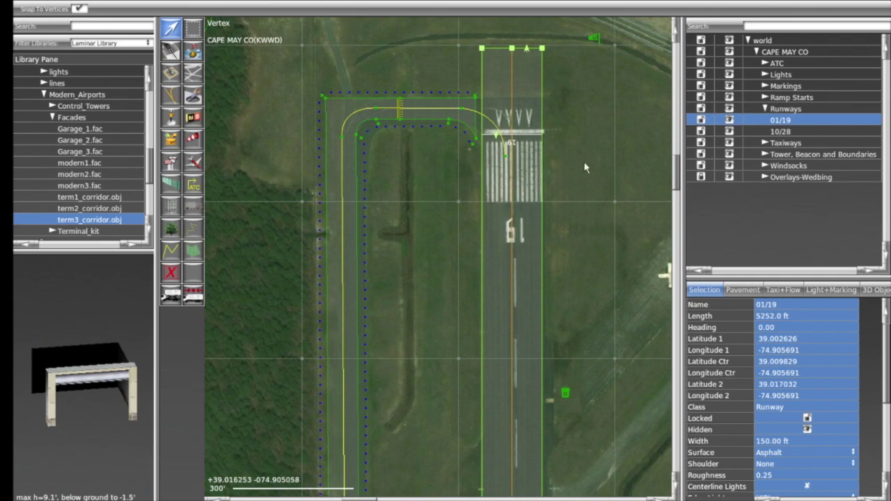
scroll(584, 161, down, 1)
scroll(575, 210, down, 1)
right_drag(590, 314, 538, 327)
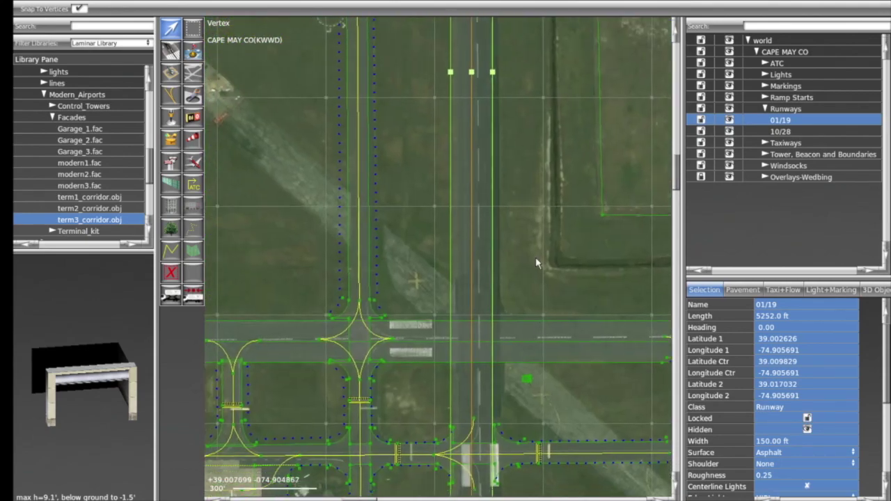
key(Up)
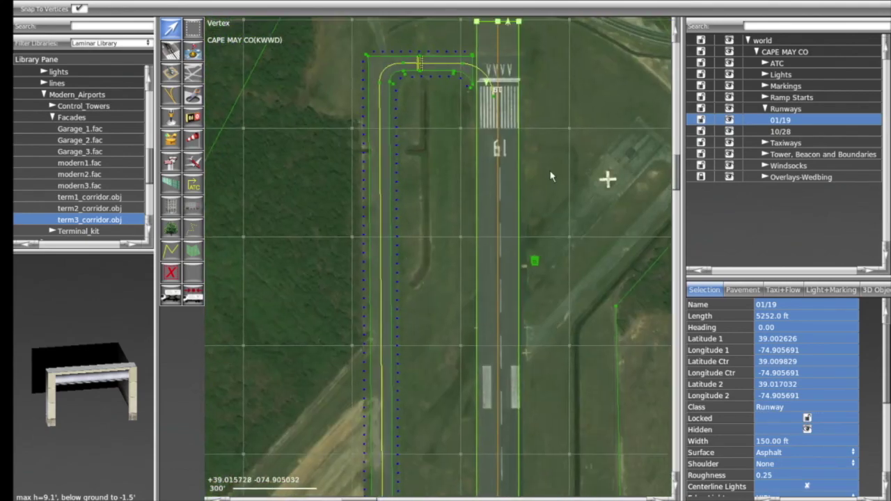
key(Up)
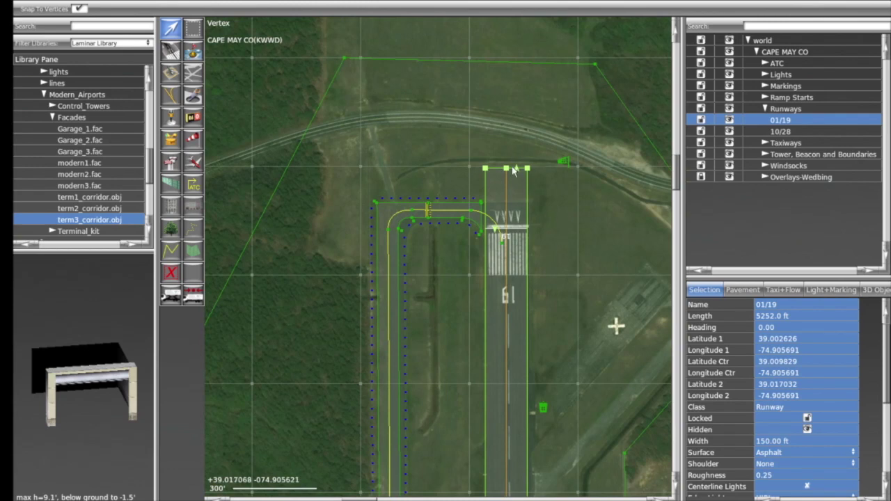
drag(506, 168, 506, 203)
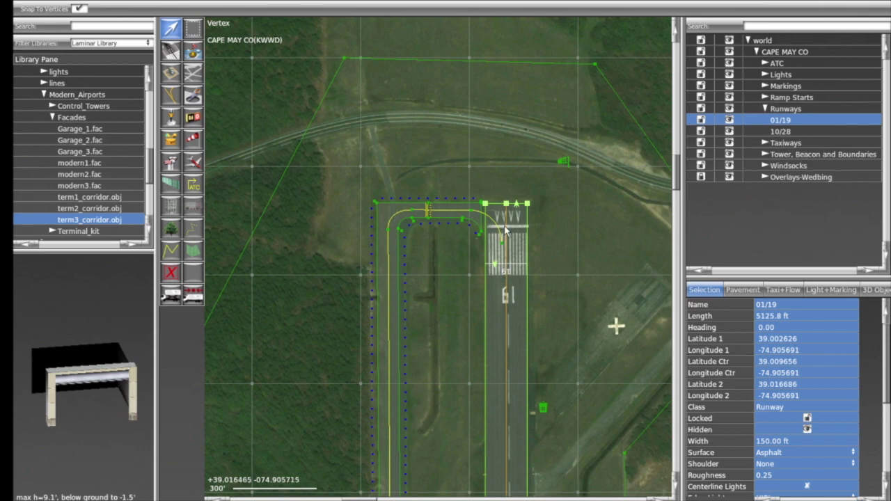
- Set the displaced threshold at the 19 end of runway 01/19 to 75 ft
click(780, 130)
click(780, 121)
scroll(779, 412, down, 3)
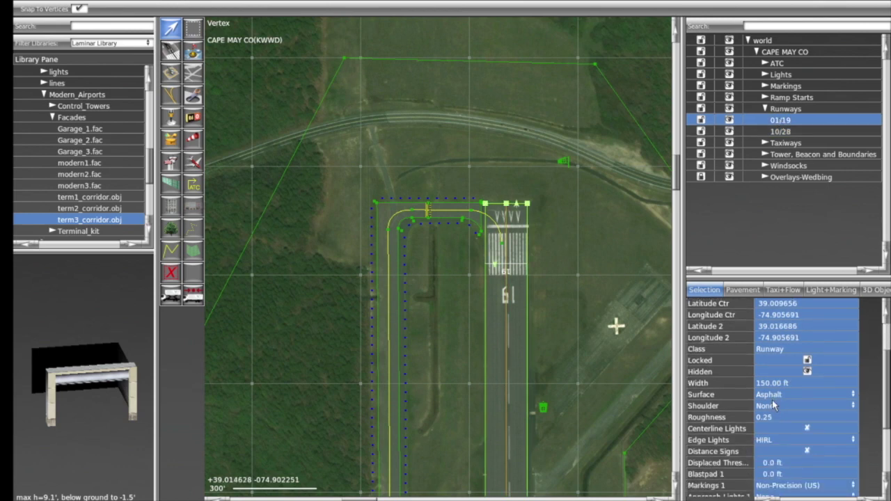
scroll(783, 426, down, 5)
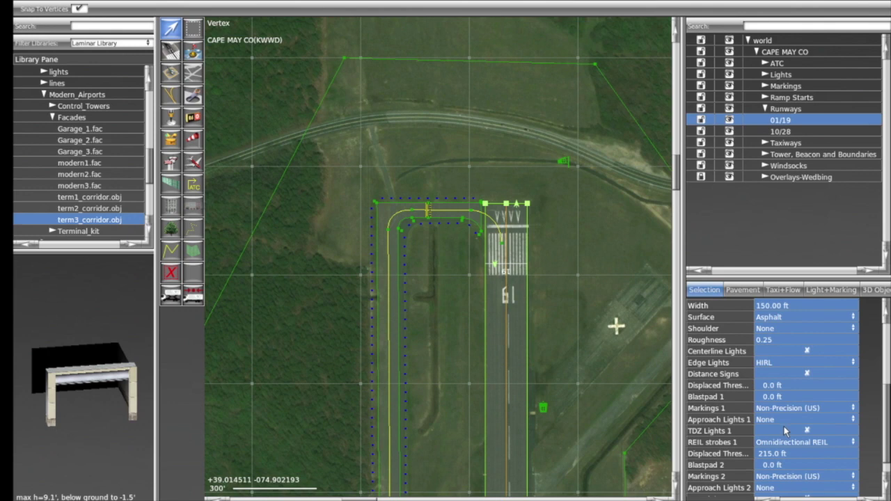
click(769, 454)
text(7)
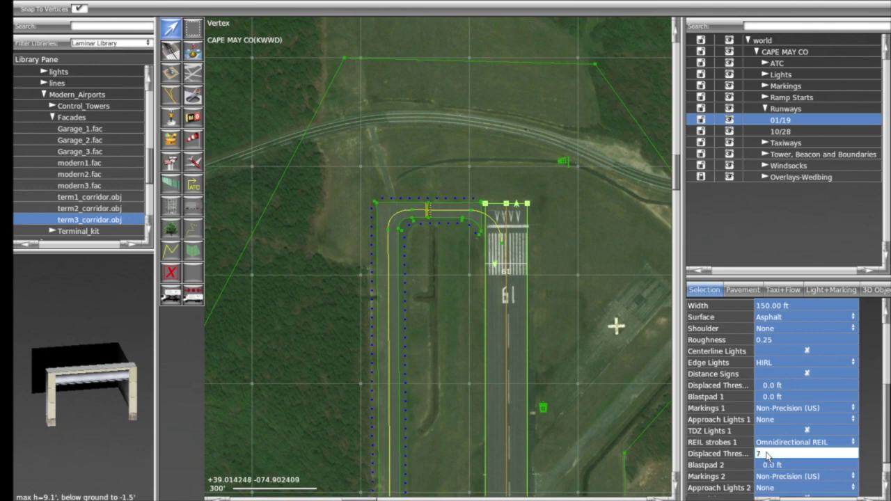
text(5)
key(Tab)
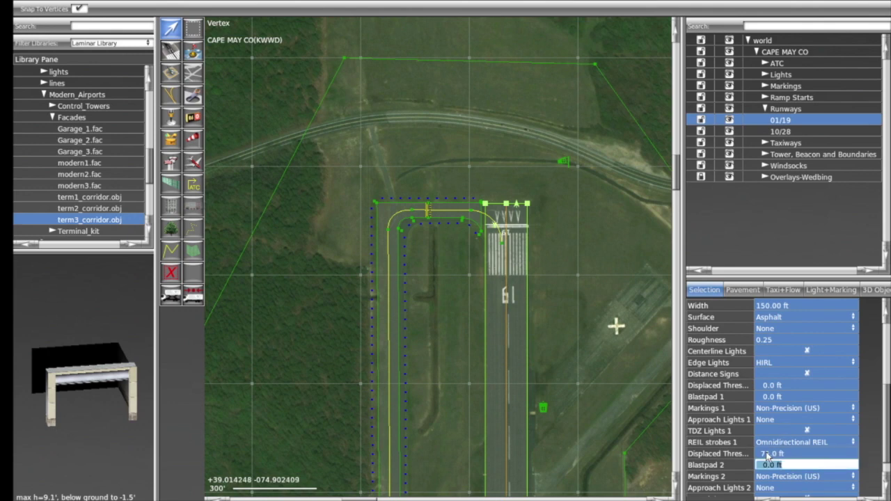
- Increase the displaced threshold at the 19 end of runway 01/19 to 80 ft
click(769, 455)
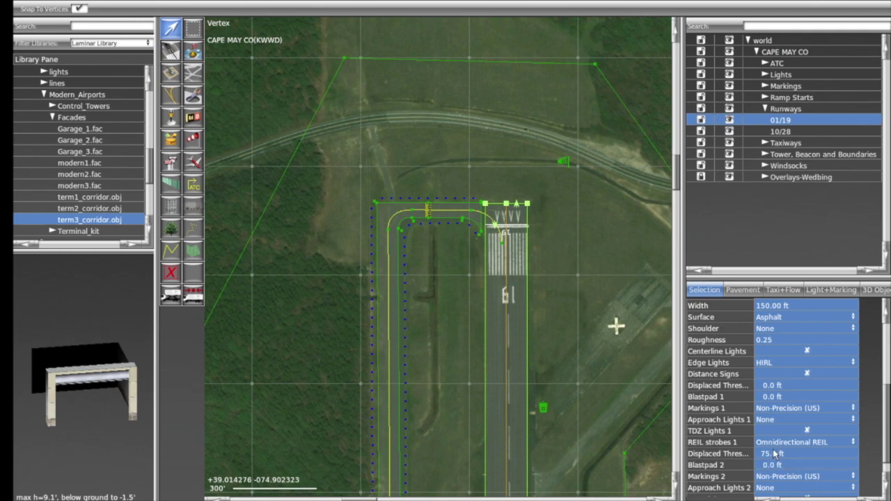
click(770, 455)
text(80)
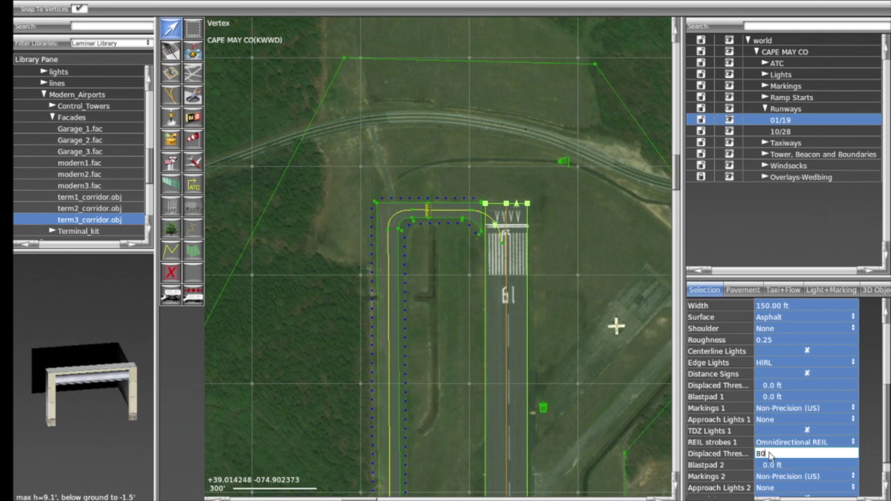
key(Tab)
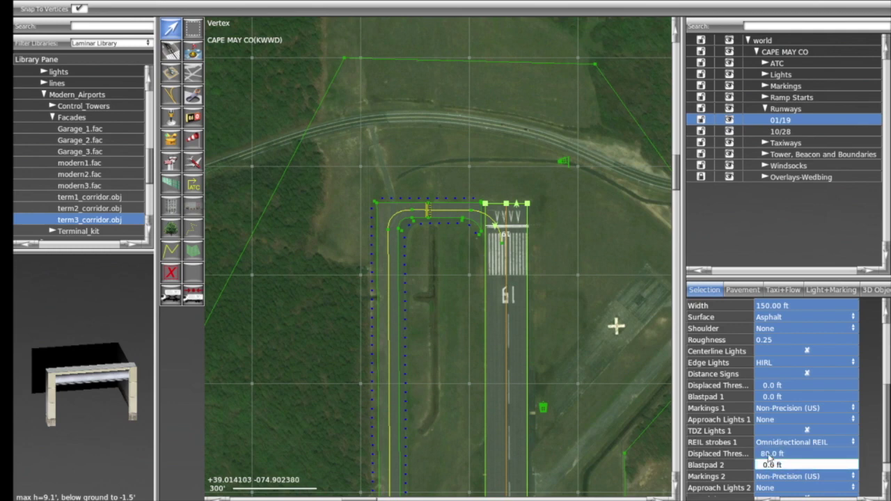
- Set the displaced threshold at the 19 end of runway 01/19 to 85 ft to match the painted threshold bar
click(770, 455)
click(770, 454)
text(85)
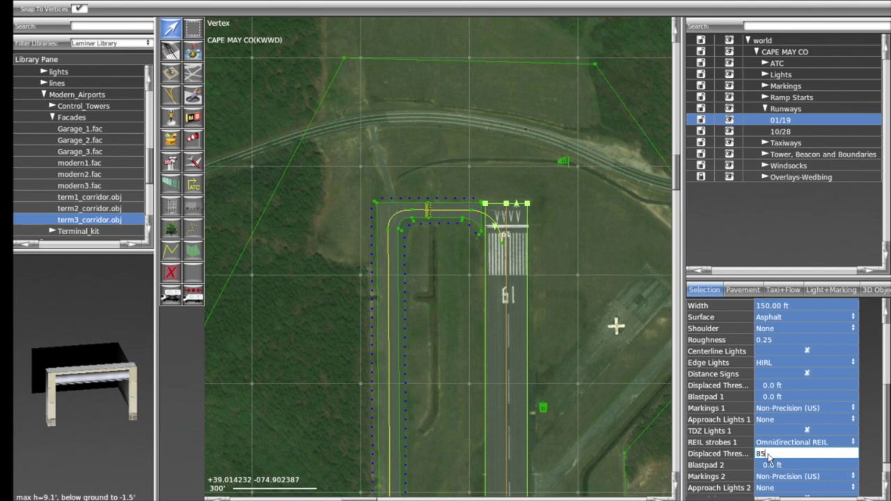
key(Tab)
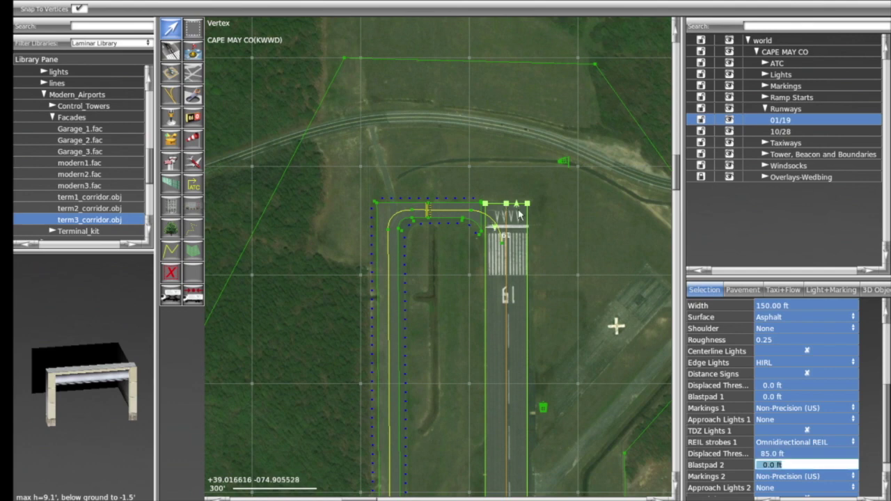
- Nudge the 19 and 01 ends of runway 01/19 so its edges line up with the runway in the imagery
scroll(515, 208, up, 5)
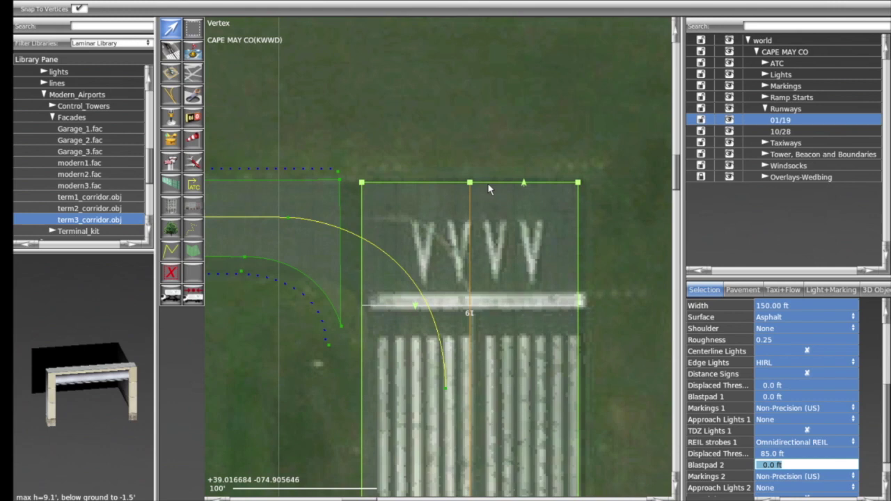
mouse_move(473, 180)
mouse_down()
mouse_move(476, 207)
mouse_move(476, 179)
mouse_up()
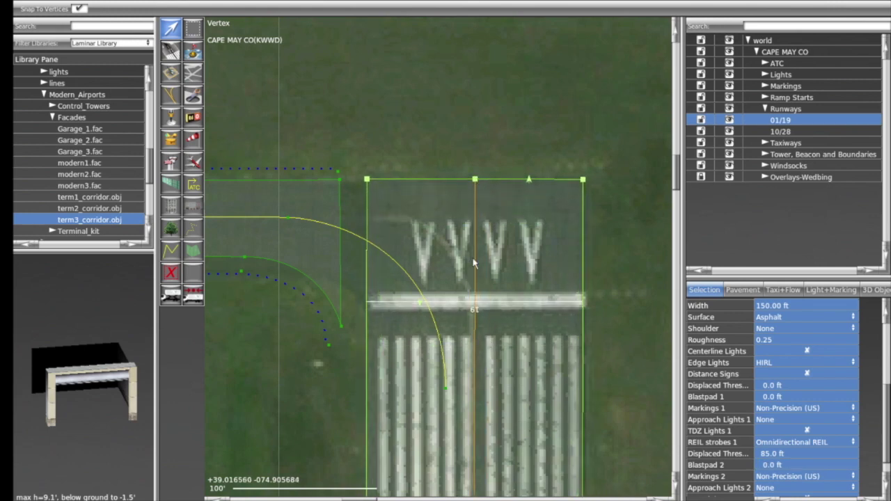
scroll(476, 182, down, 5)
scroll(546, 103, up, 3)
scroll(553, 365, down, 3)
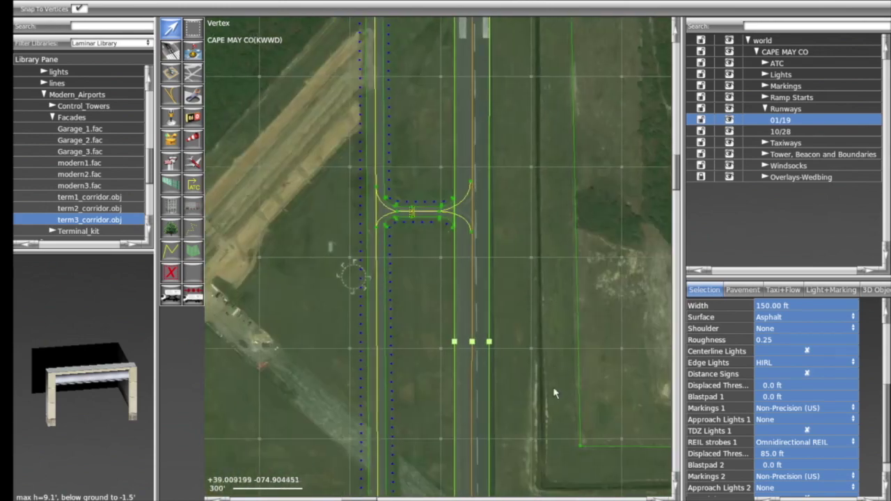
scroll(548, 247, up, 3)
scroll(544, 276, down, 1)
scroll(481, 288, up, 4)
drag(458, 237, 477, 169)
scroll(578, 259, down, 5)
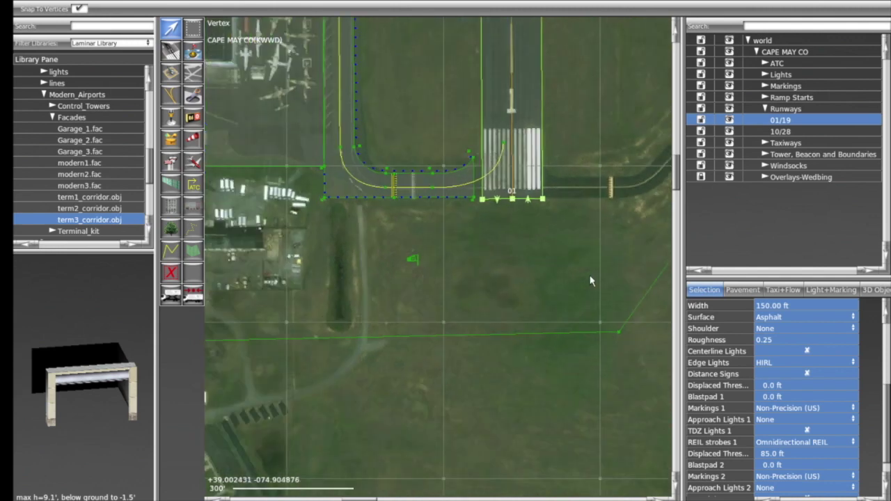
- Move the 28 end of runway 10/28 onto the end and painted centerline of the runway in the imagery
key(Up)
key(Up)
key(Up)
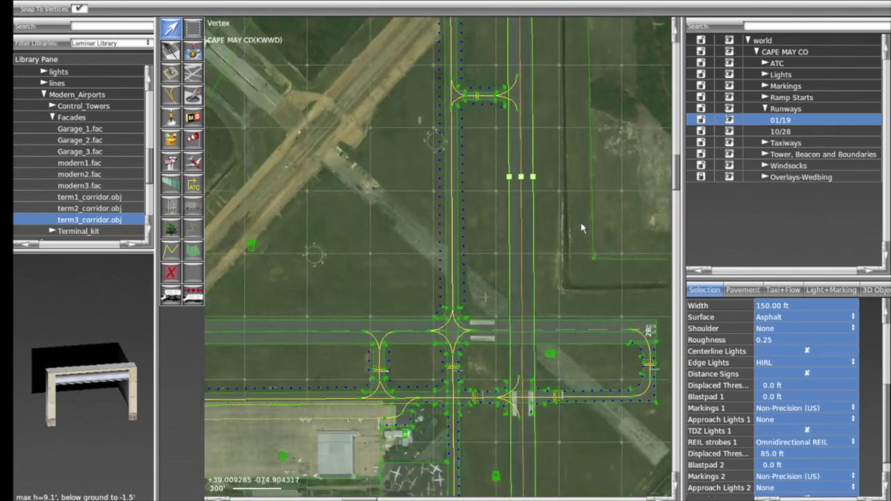
key(Up)
key(Up)
key(Up)
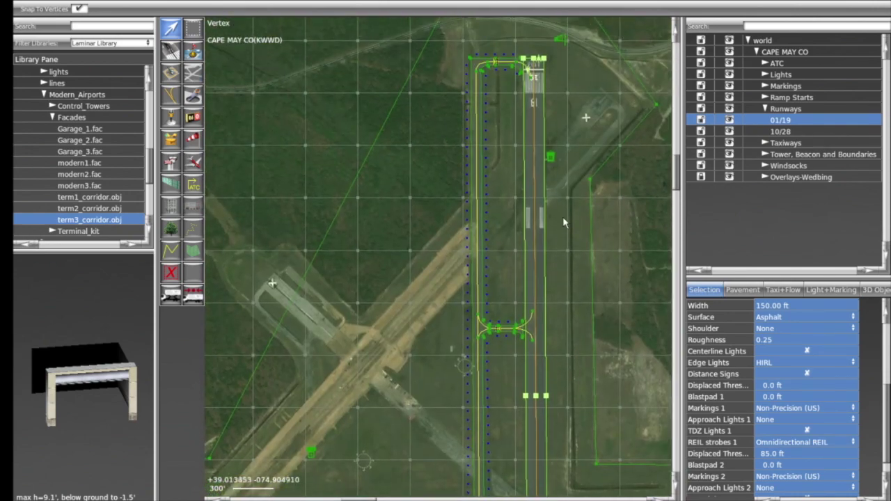
scroll(585, 231, up, 5)
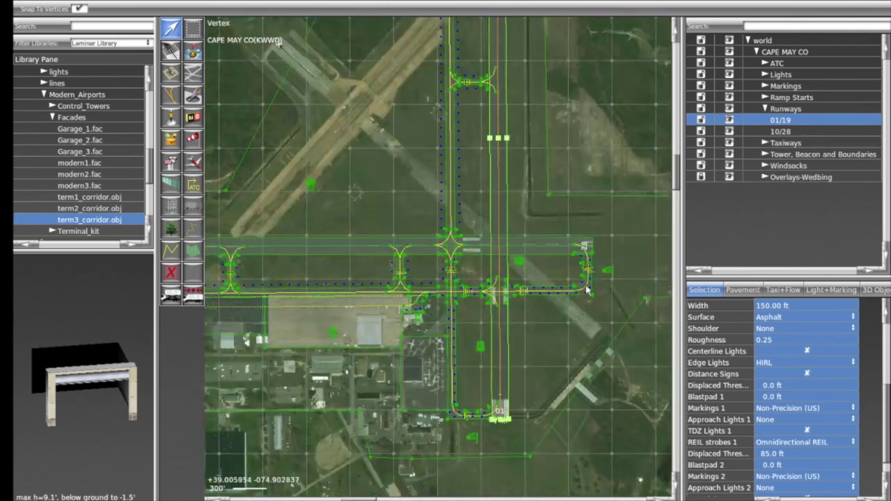
key(Down)
key(Down)
key(Right)
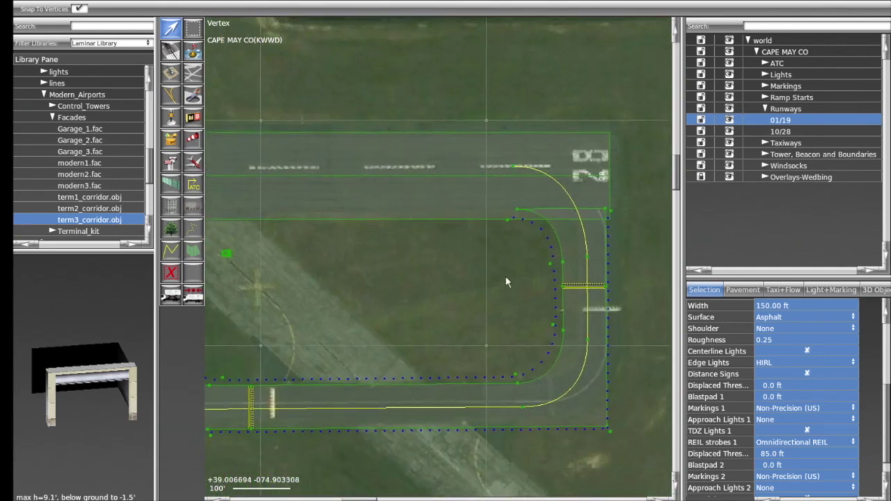
click(591, 192)
mouse_move(610, 177)
mouse_down()
mouse_move(550, 213)
mouse_move(617, 152)
mouse_move(617, 292)
mouse_move(624, 167)
mouse_move(600, 167)
mouse_move(620, 168)
mouse_up()
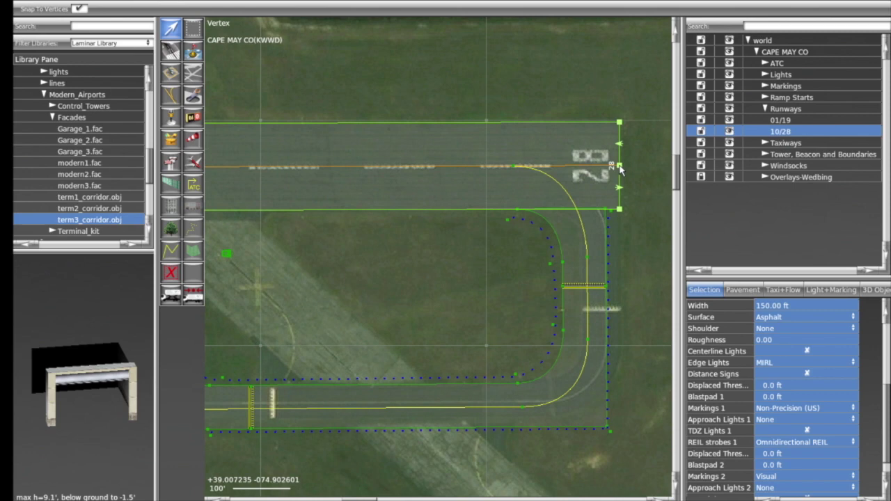
- Check runway 10/28's alignment with the imagery where it crosses runway 01/19, and clear the selection
scroll(427, 188, down, 3)
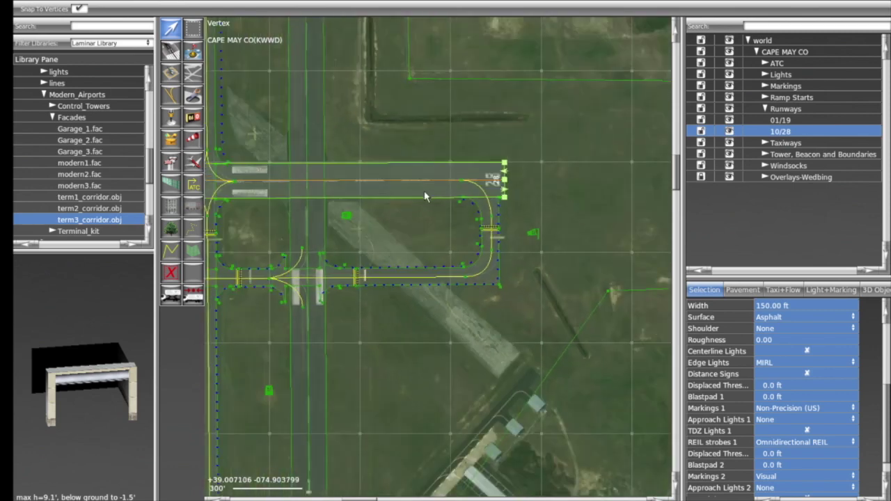
scroll(441, 127, up, 3)
right_drag(420, 157, 505, 162)
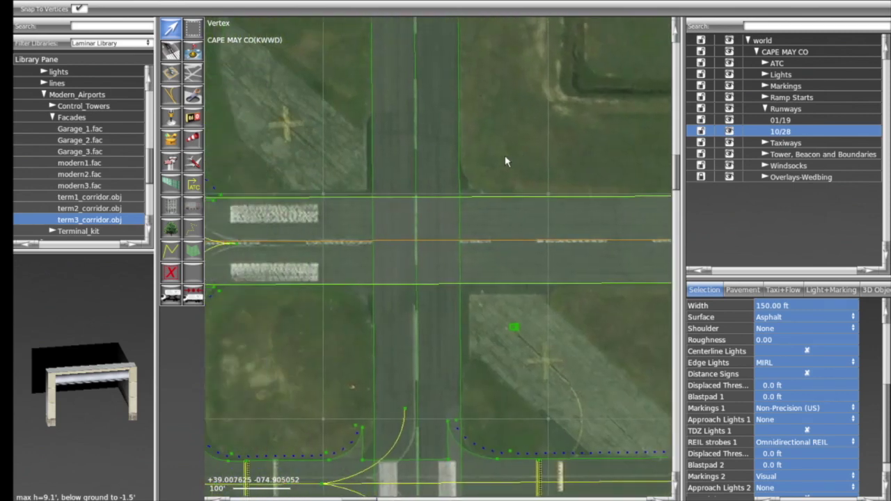
click(327, 148)
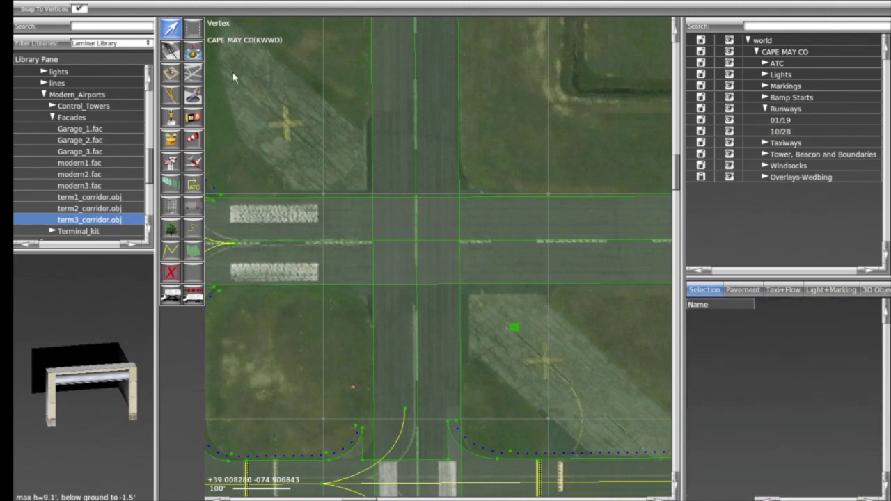
- Select runway 01/19 and check its roughness value
scroll(529, 143, down, 3)
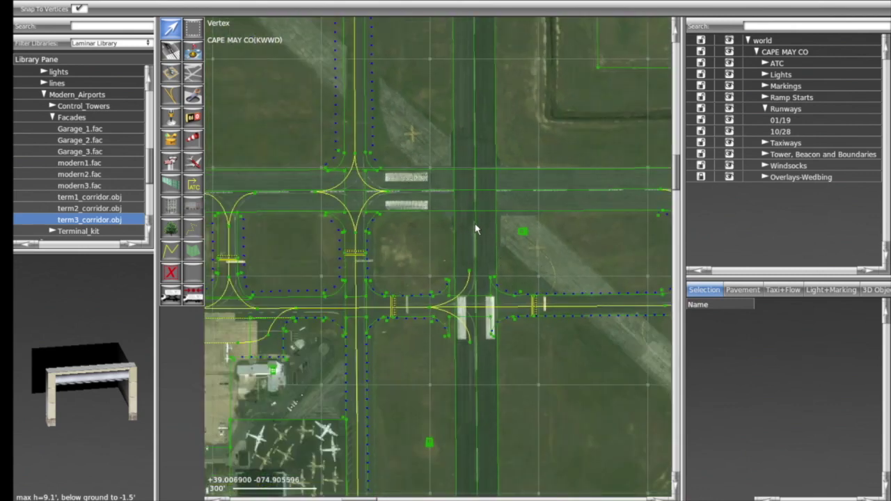
scroll(468, 268, down, 2)
scroll(467, 268, up, 3)
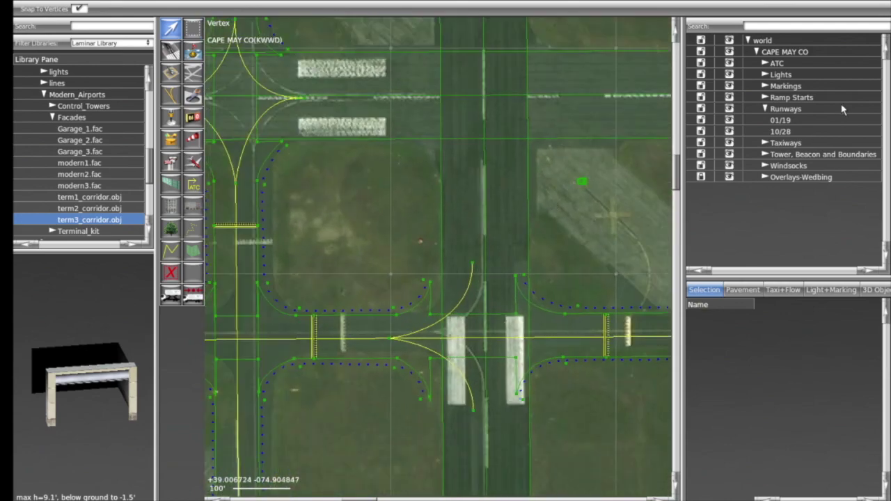
click(789, 119)
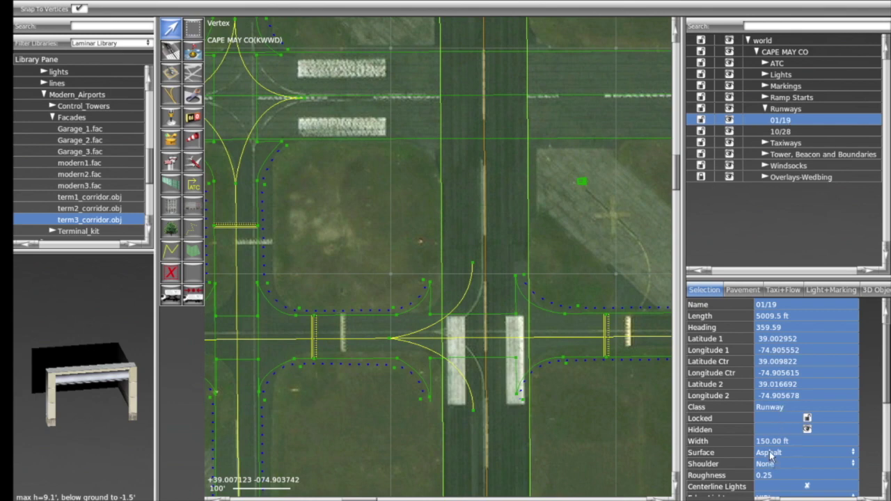
click(770, 475)
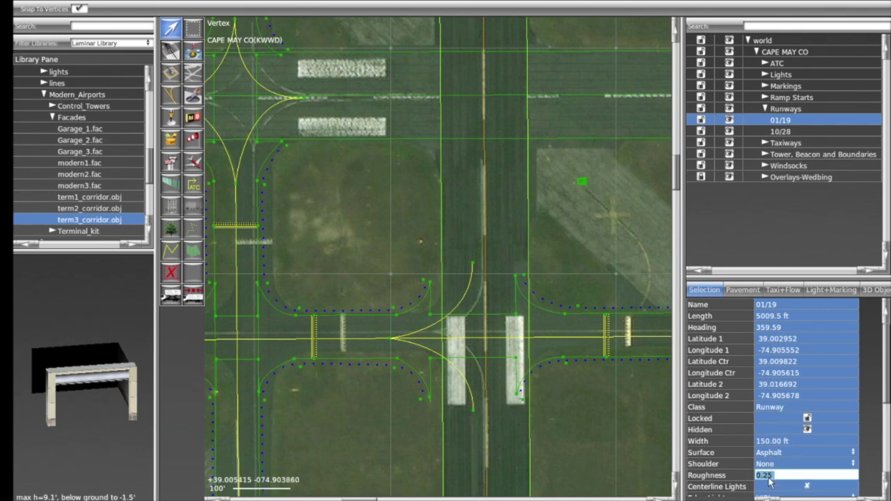
- Set runway 10/28's roughness to 0.45 and clear the selection
click(797, 132)
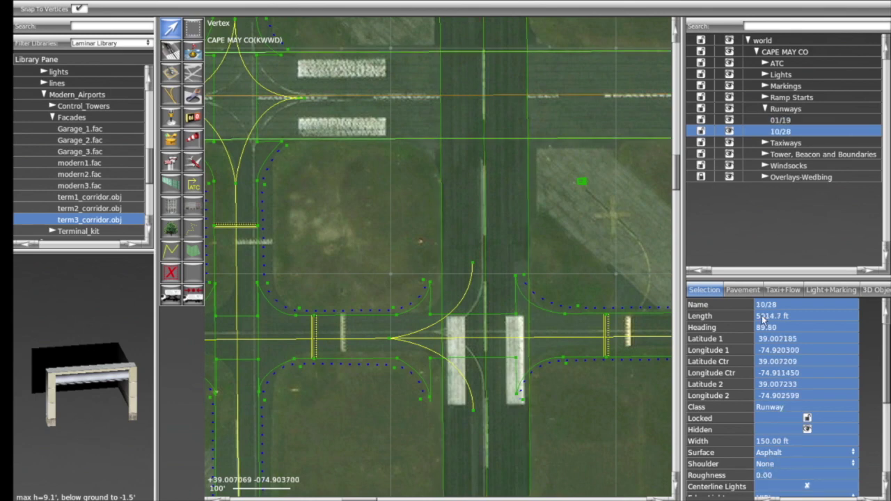
click(771, 476)
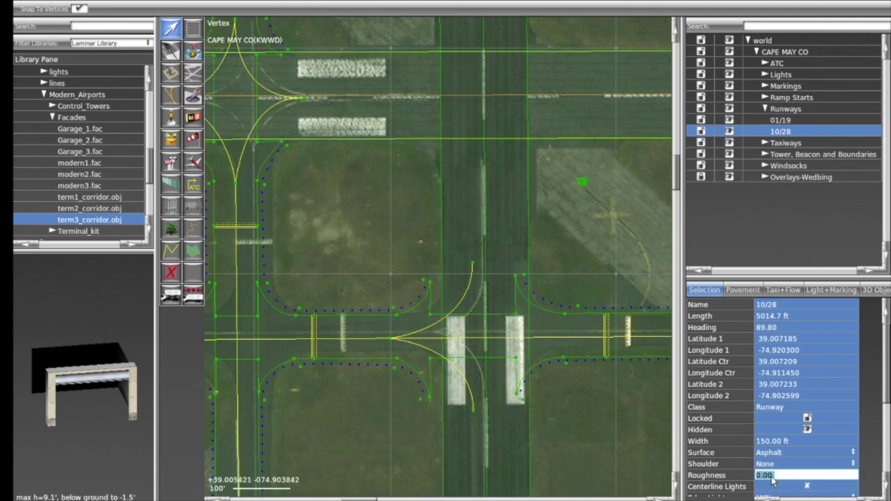
key(BackSpace)
text(.45)
key(Tab)
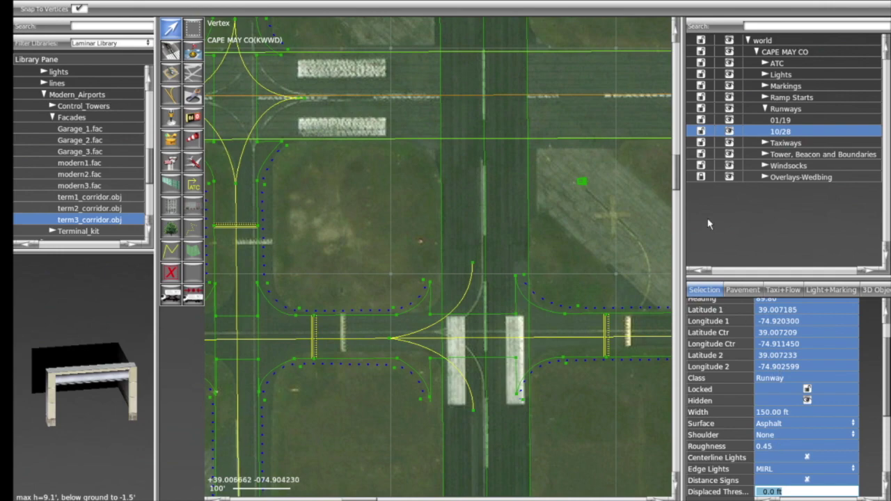
click(570, 263)
- Move the 28 end of runway 10/28 slightly outward to match the runway end in the imagery
scroll(565, 244, down, 3)
scroll(563, 236, down, 3)
right_drag(638, 239, 483, 254)
right_drag(348, 261, 447, 226)
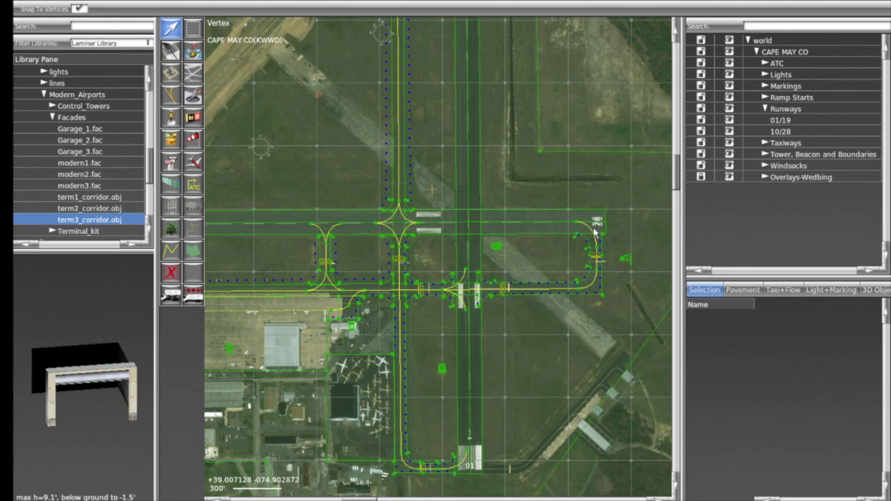
scroll(592, 226, up, 4)
scroll(593, 232, up, 4)
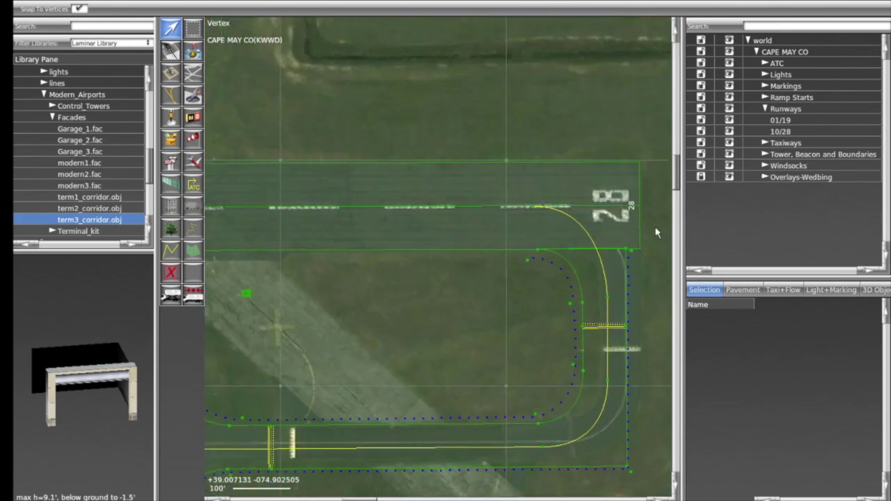
click(634, 221)
drag(633, 219, 643, 210)
- Shift runway 10/28 so its 10 end lines up with the painted threshold stripes and centerline in the imagery
scroll(380, 298, left, 10)
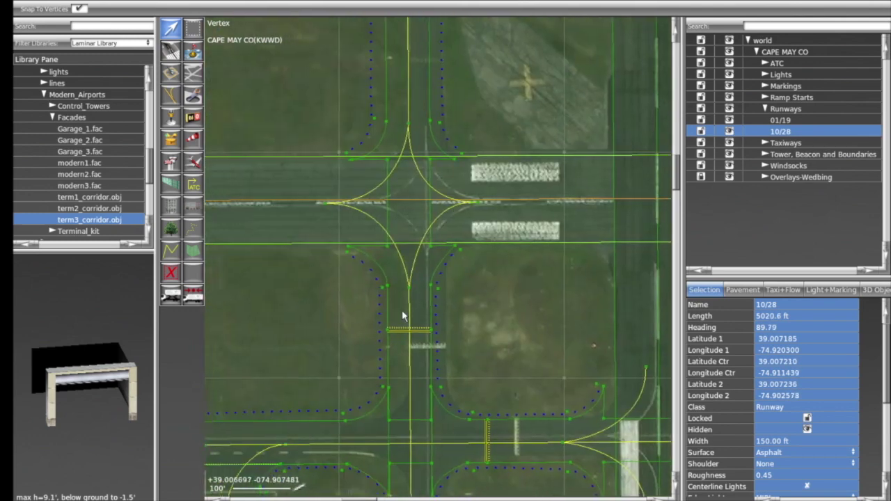
scroll(348, 315, left, 15)
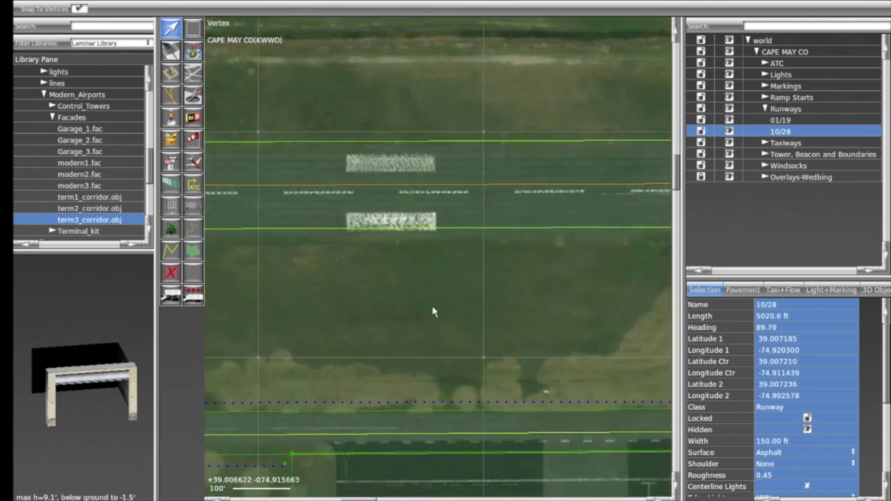
scroll(348, 306, left, 10)
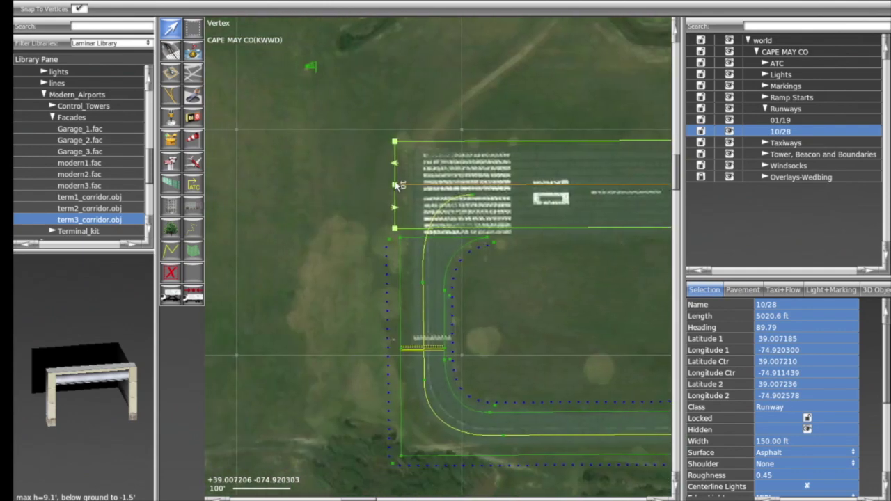
drag(395, 185, 416, 194)
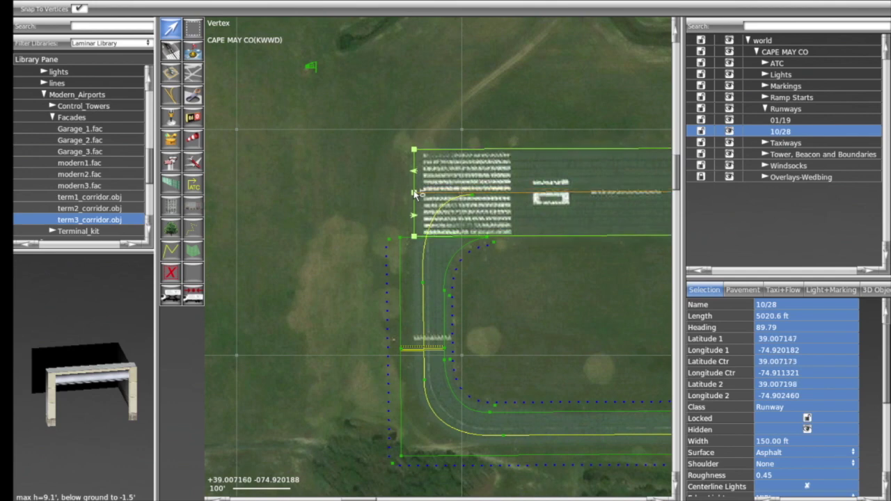
- Move the taxiway outline's corner vertex beside the 19 end of runway 01/19 toward the pavement edge in the imagery
scroll(416, 195, down, 3)
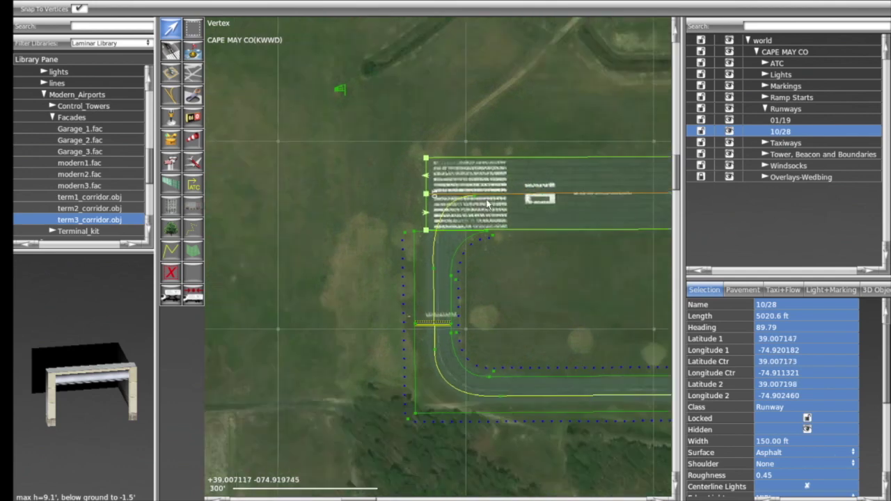
right_drag(599, 256, 522, 246)
scroll(619, 244, down, 3)
scroll(621, 245, up, 2)
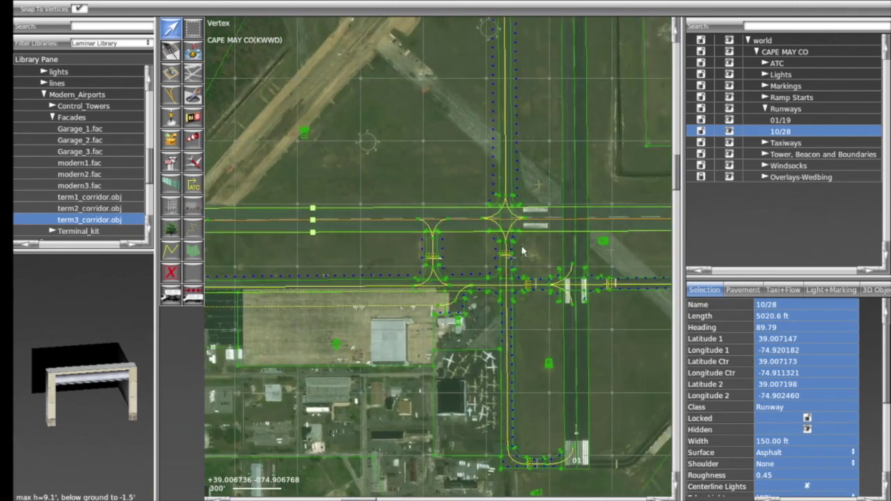
right_drag(616, 142, 523, 356)
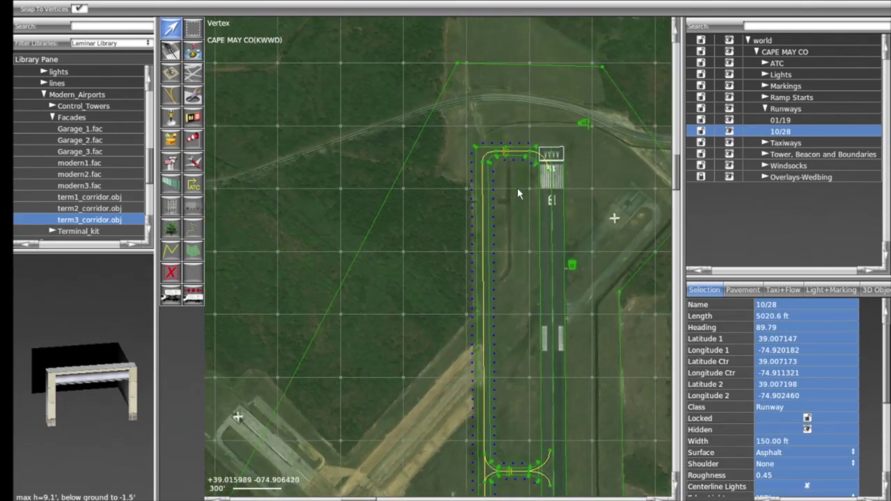
scroll(517, 187, up, 4)
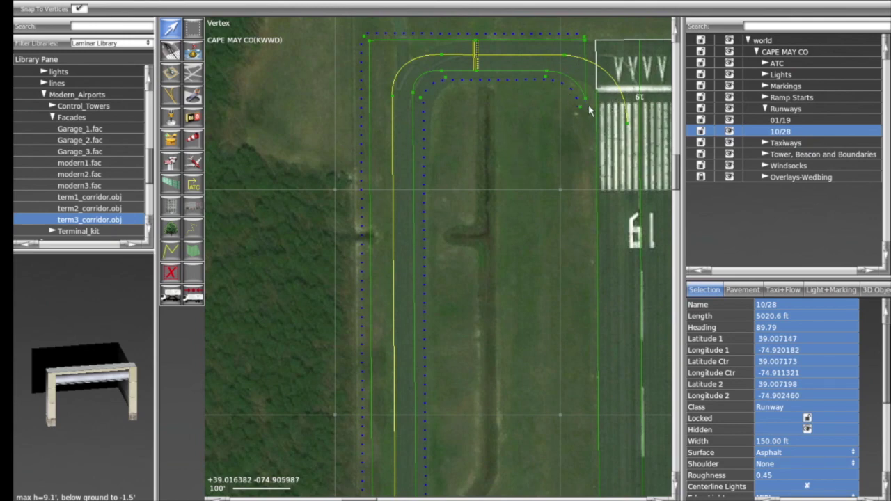
scroll(583, 47, up, 2)
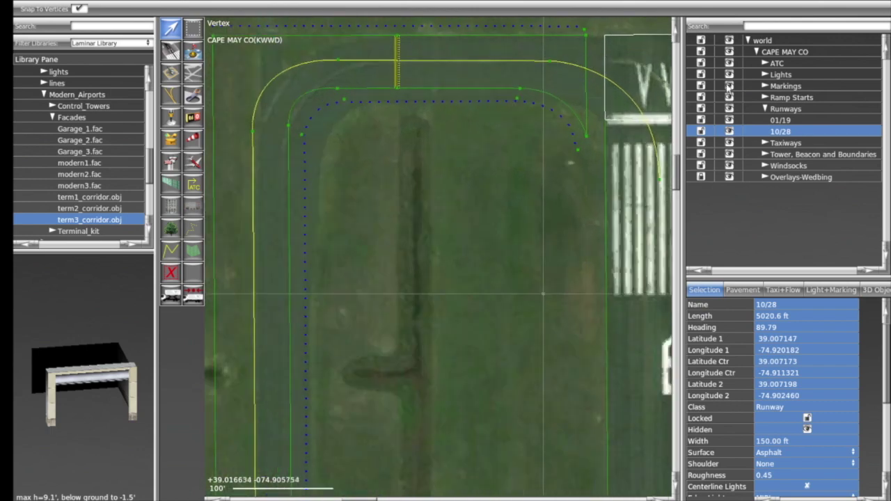
click(786, 143)
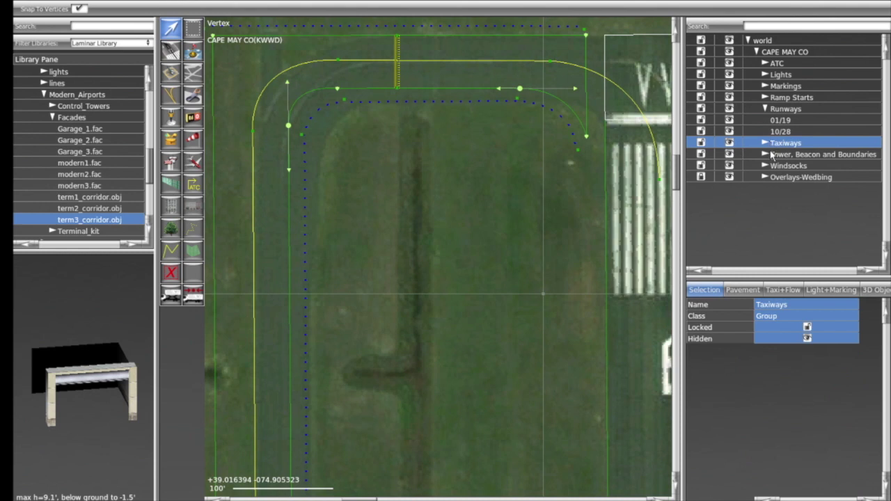
mouse_move(594, 23)
mouse_down()
mouse_move(587, 40)
mouse_move(596, 39)
mouse_move(597, 62)
mouse_move(593, 38)
mouse_up()
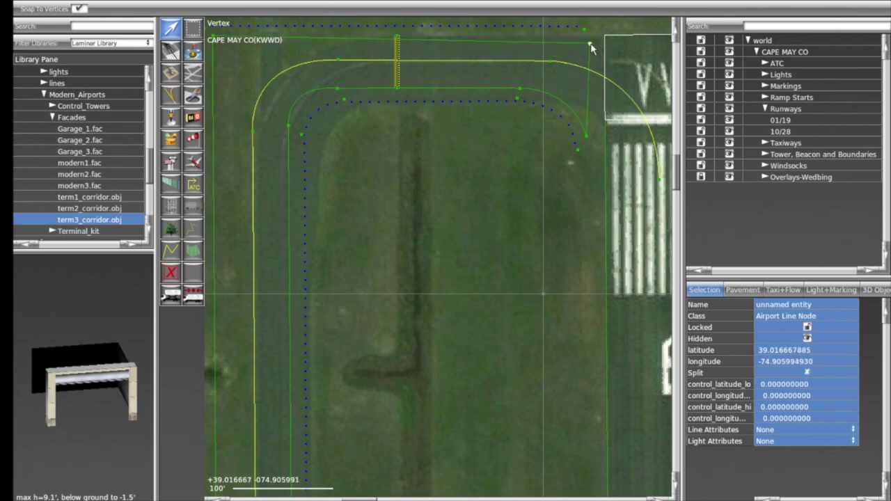
click(594, 46)
- Delete the taxiway outline that runs from the 19 end of runway 01/19 along the parallel taxiway
click(577, 44)
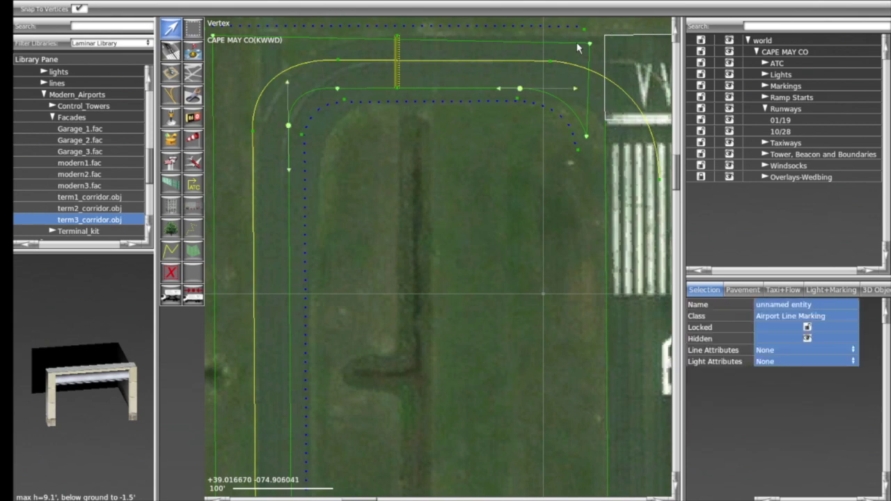
scroll(467, 169, down, 3)
scroll(467, 169, down, 2)
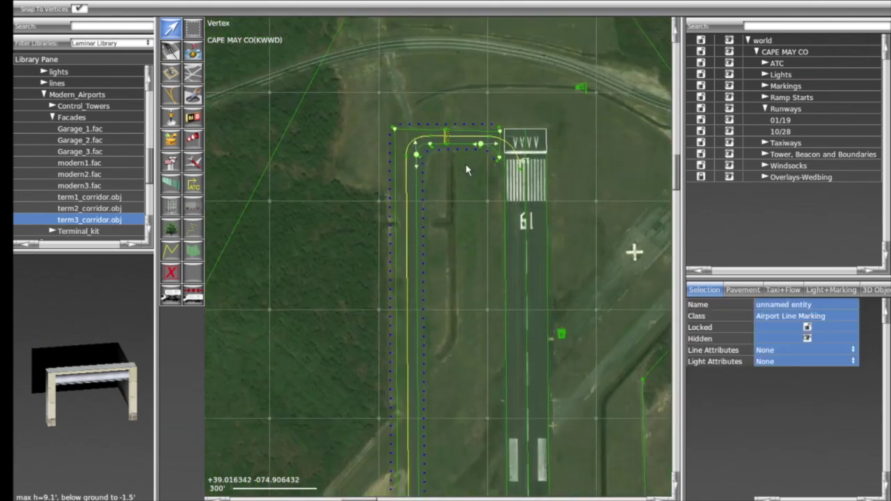
scroll(468, 169, down, 2)
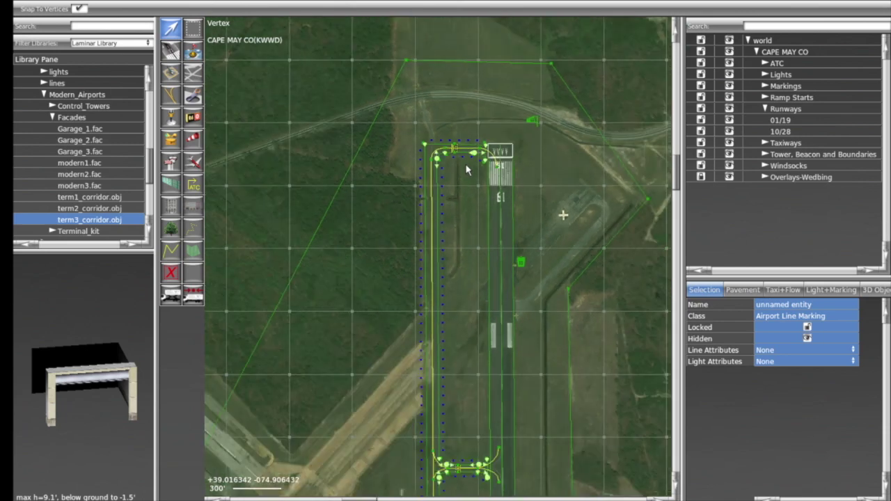
scroll(468, 169, up, 3)
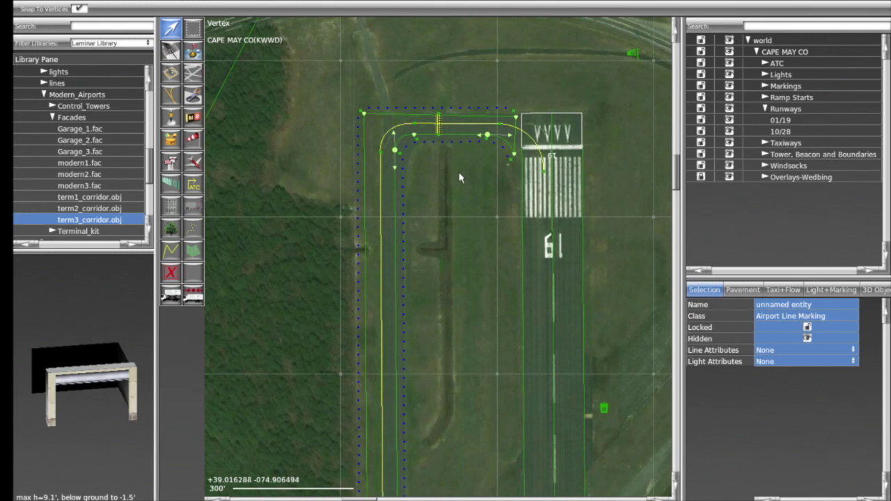
scroll(459, 177, up, 1)
click(460, 177)
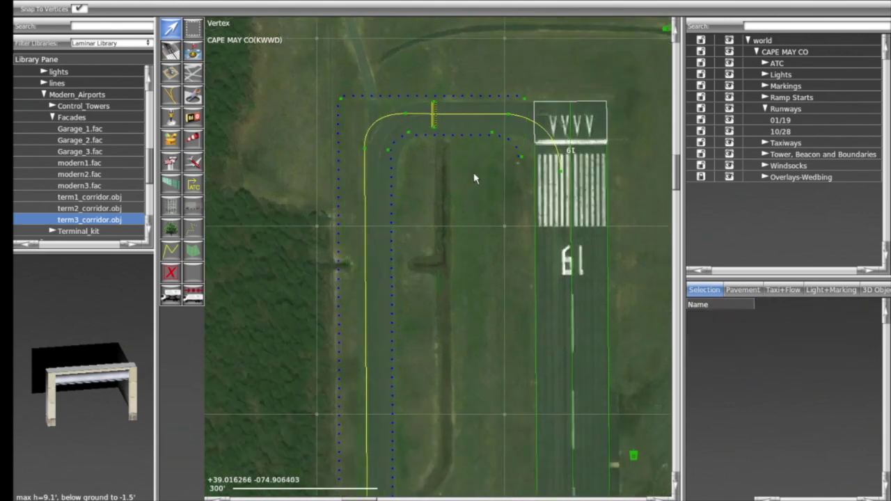
- Look through the remaining polygons in the Taxiways group and check their properties, from New Taxiway 3 to New Taxiway 8
click(483, 96)
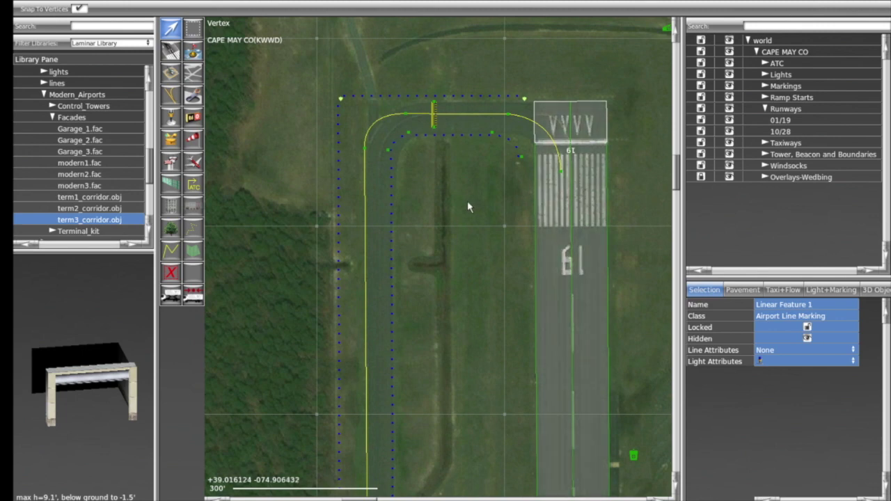
click(380, 211)
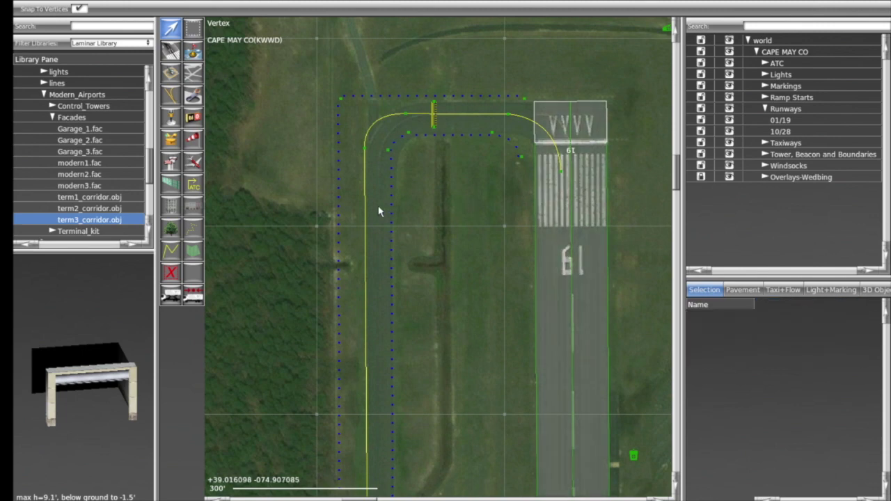
click(765, 143)
click(790, 156)
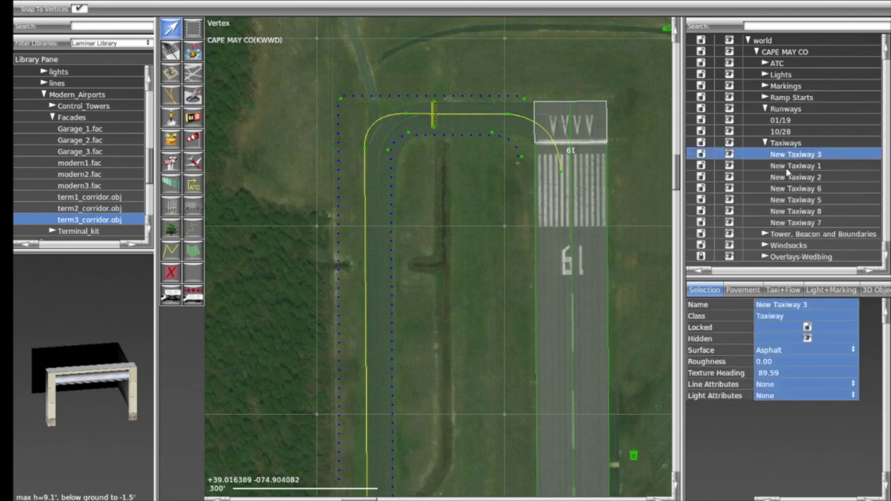
click(789, 167)
click(785, 178)
click(785, 188)
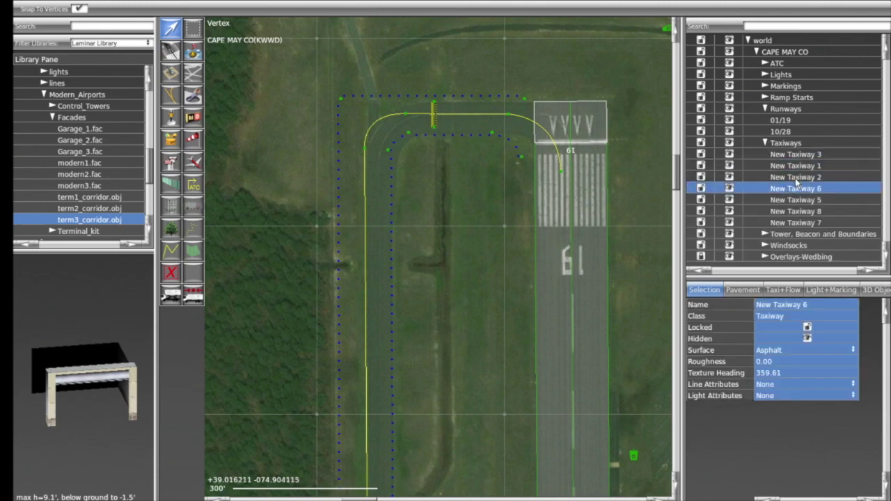
click(794, 200)
click(792, 212)
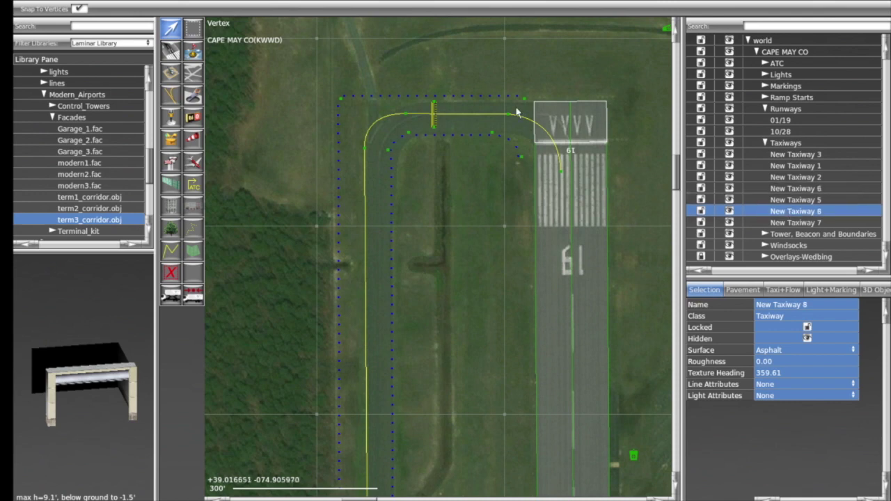
- Select the blue edge-light lines Linear Feature 1 and Linear Feature 3 and examine them along the parallel taxiway
click(480, 97)
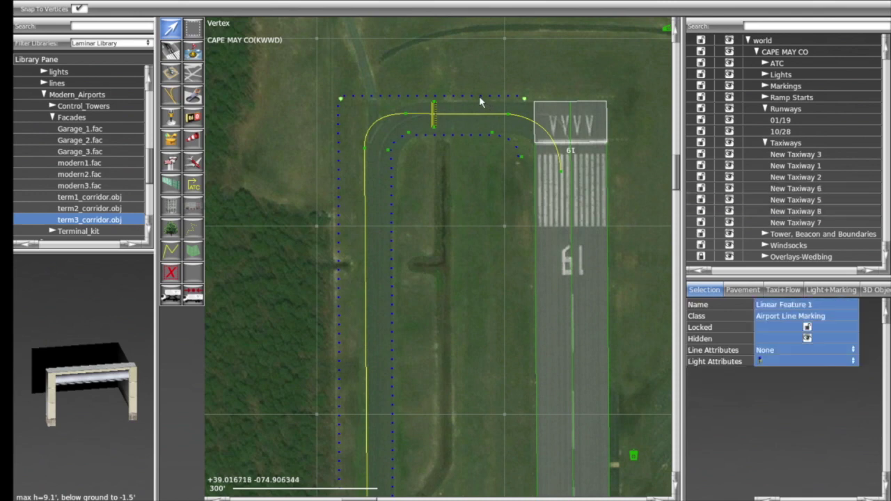
click(455, 133)
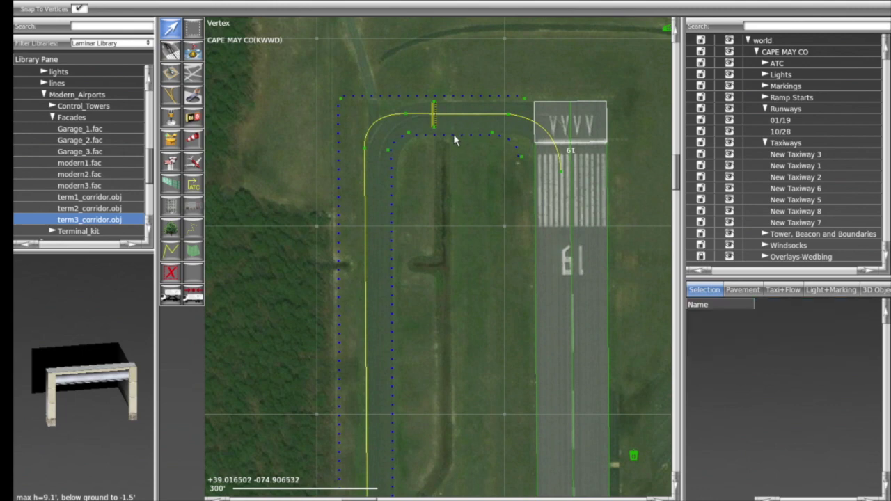
click(447, 139)
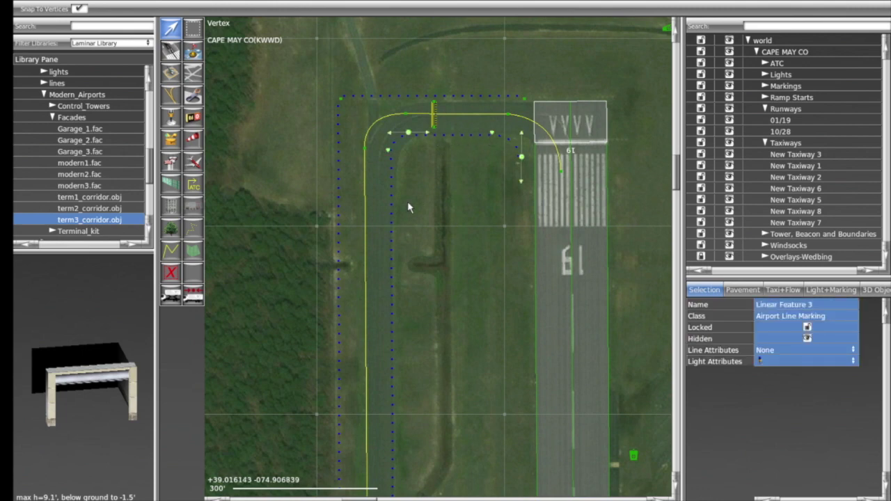
scroll(390, 232, down, 3)
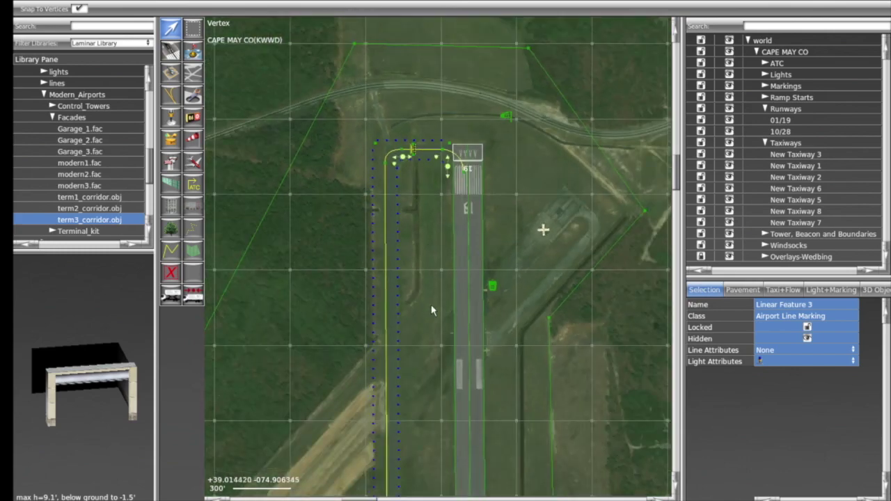
scroll(432, 306, down, 3)
scroll(428, 304, up, 6)
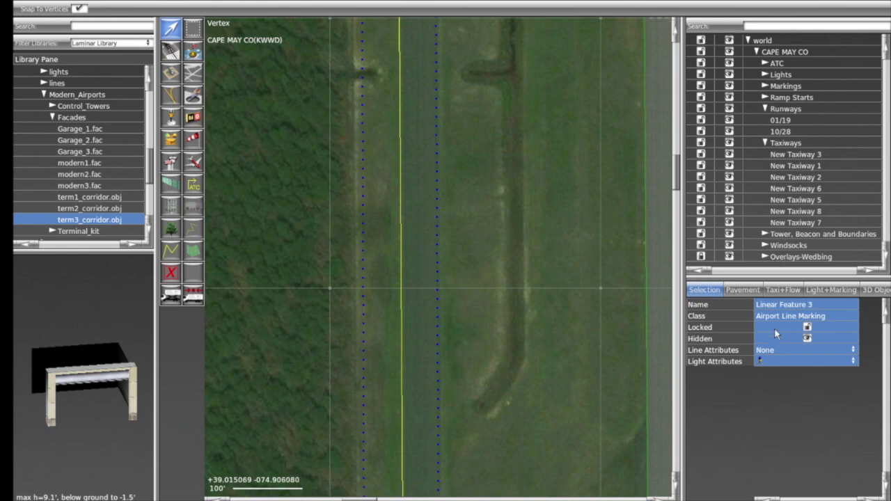
- Go through the polygons in the Taxiways group, from New Taxiway 3 to New Taxiway 7, and check which pavement each covers
click(777, 156)
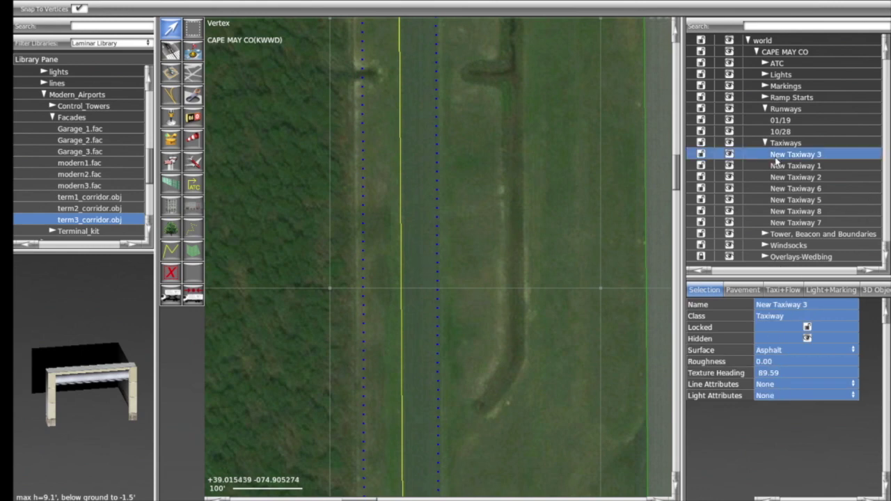
click(780, 167)
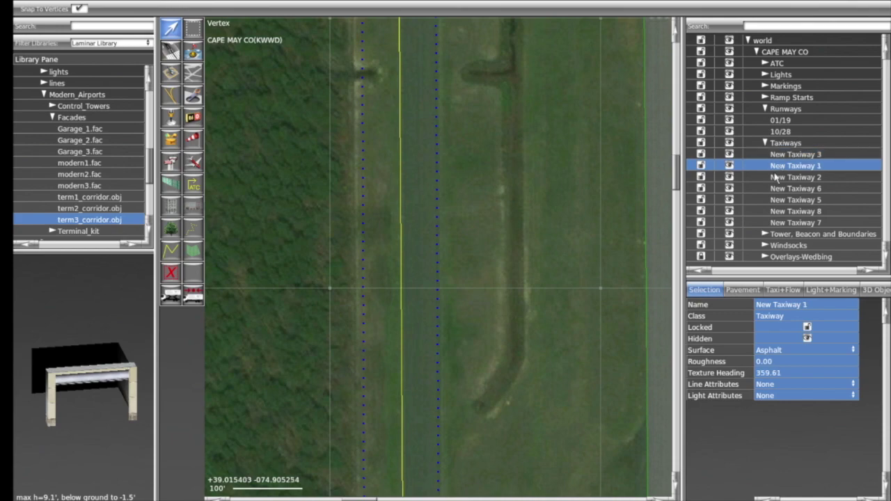
scroll(566, 240, down, 8)
scroll(478, 344, up, 5)
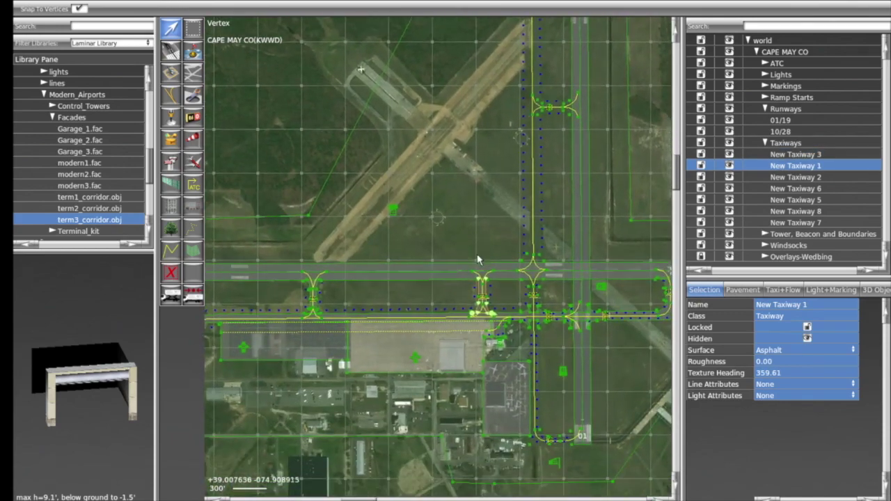
click(789, 179)
click(788, 190)
click(788, 201)
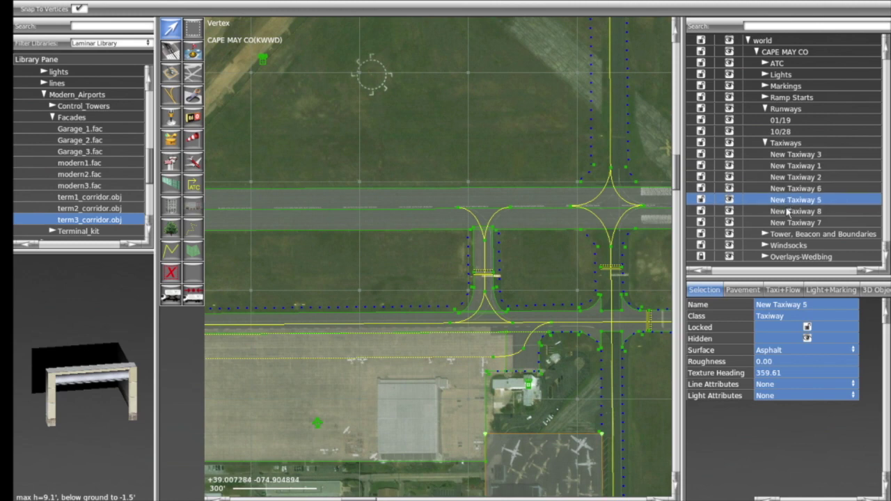
click(788, 212)
click(786, 222)
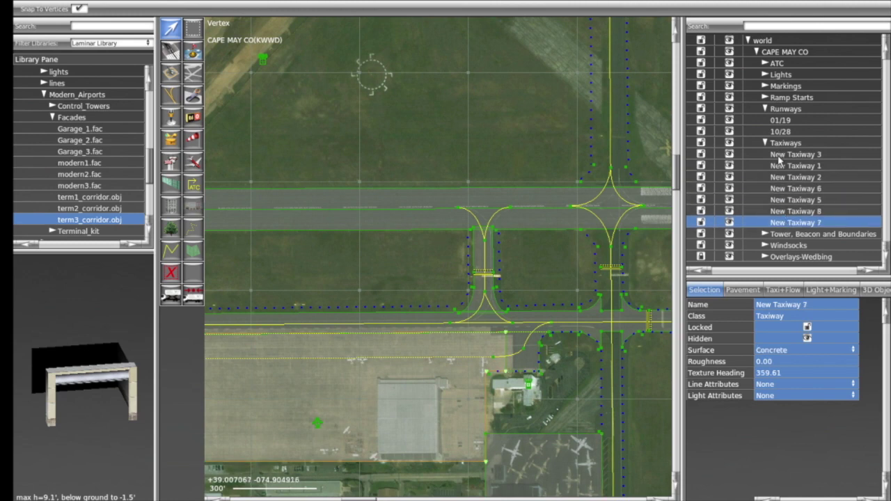
click(779, 156)
- Undo back through the recent changes to restore the deleted outline of the parallel taxiway beside runway 01/19
click(389, 145)
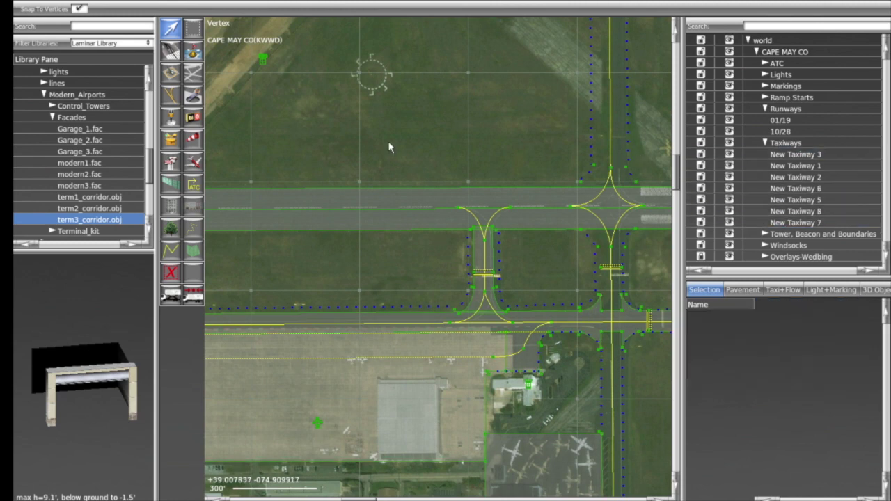
click(551, 138)
click(551, 138)
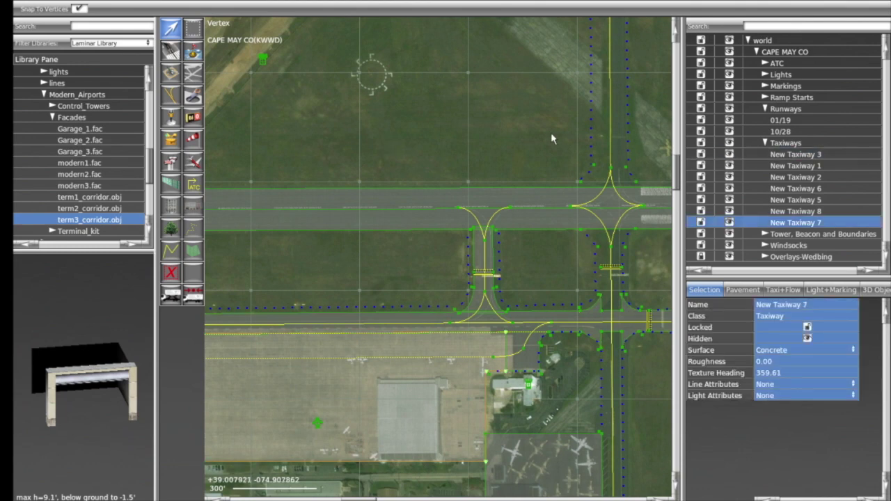
click(551, 139)
click(551, 138)
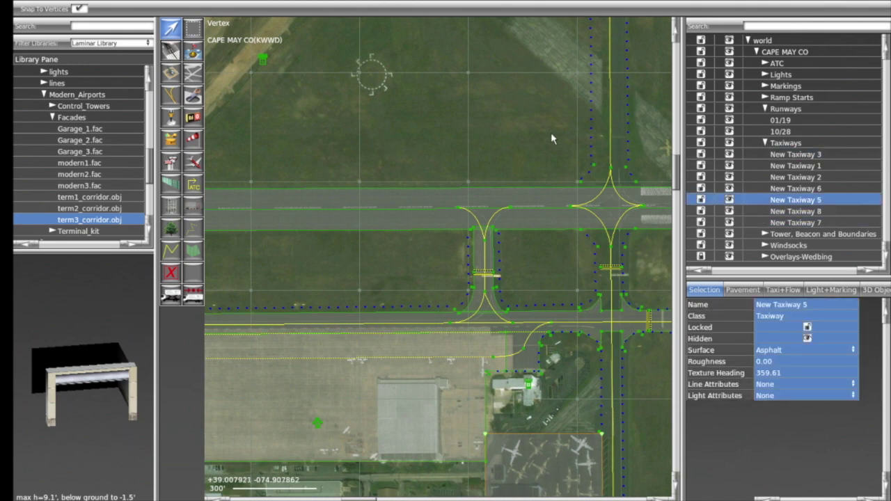
right_drag(626, 102, 543, 175)
click(543, 176)
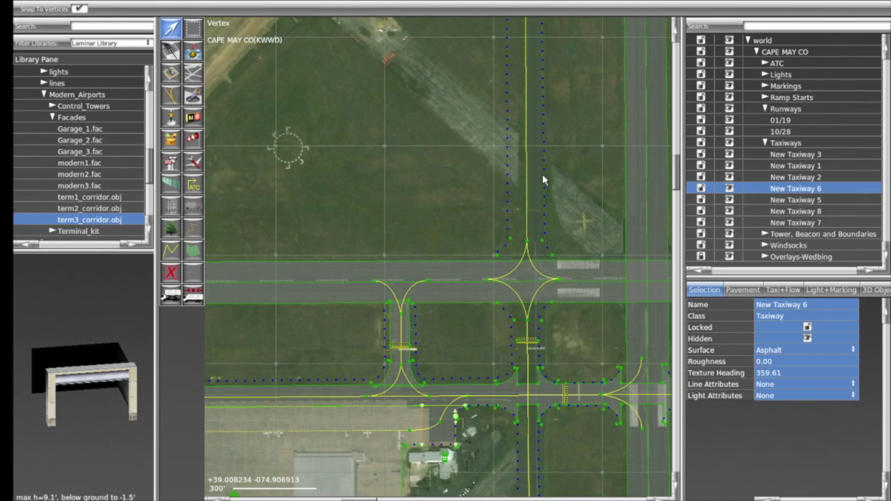
click(543, 175)
click(543, 175)
click(543, 176)
click(543, 176)
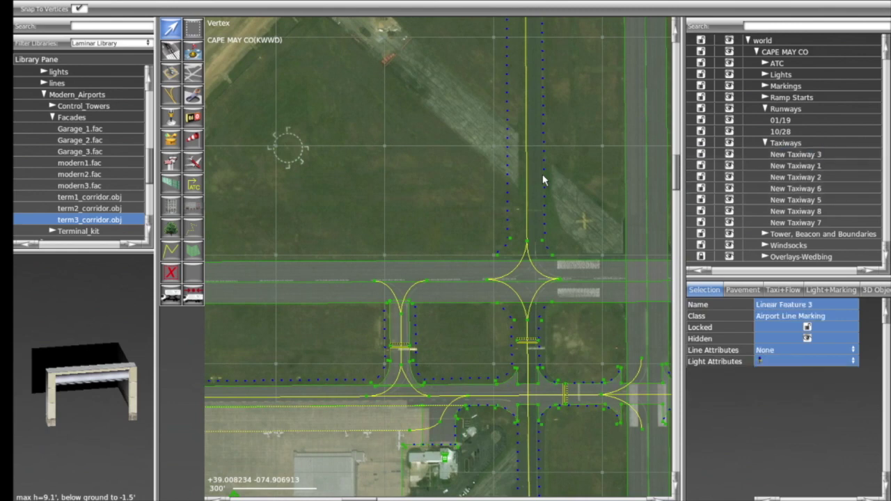
click(543, 176)
click(543, 176)
click(575, 176)
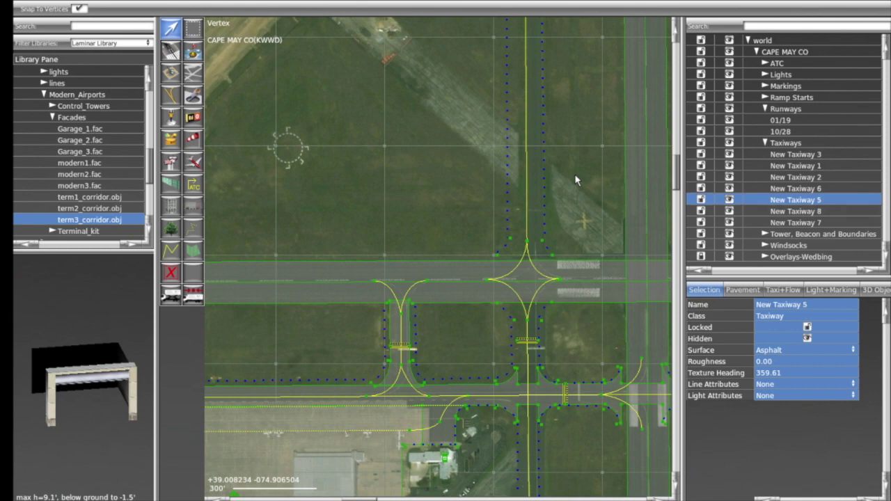
click(575, 180)
click(575, 176)
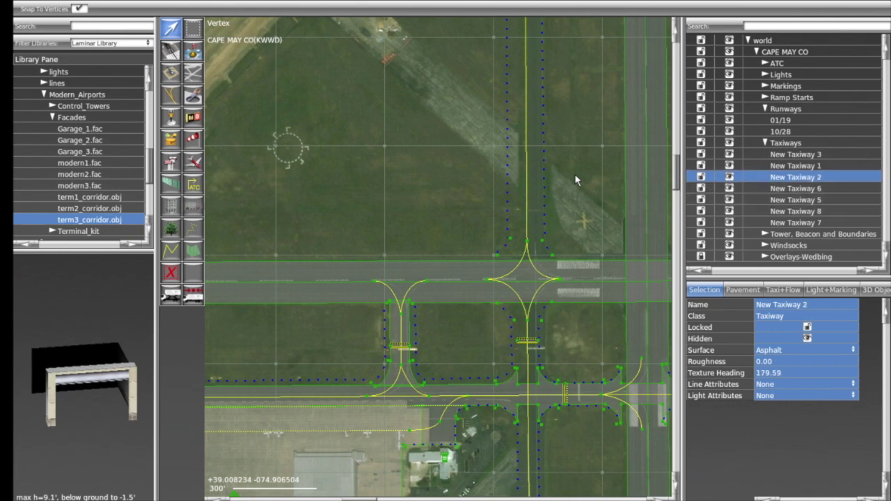
click(575, 177)
click(575, 176)
click(574, 174)
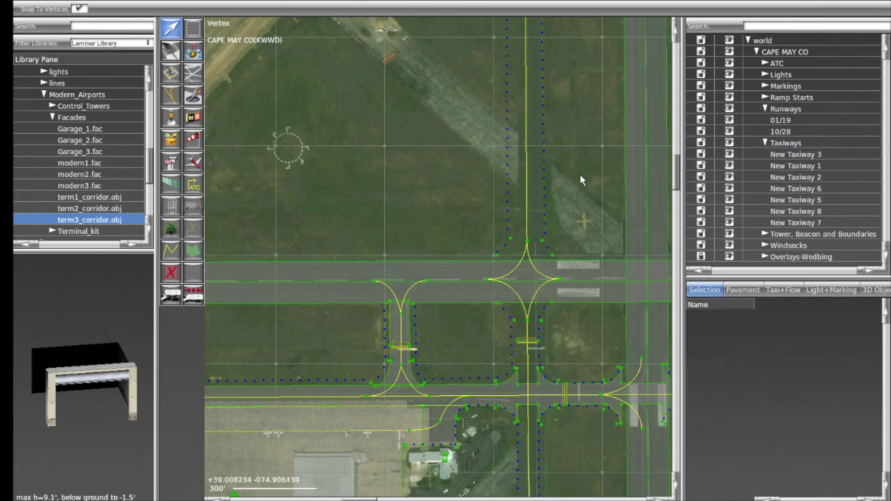
click(583, 180)
click(583, 179)
click(583, 180)
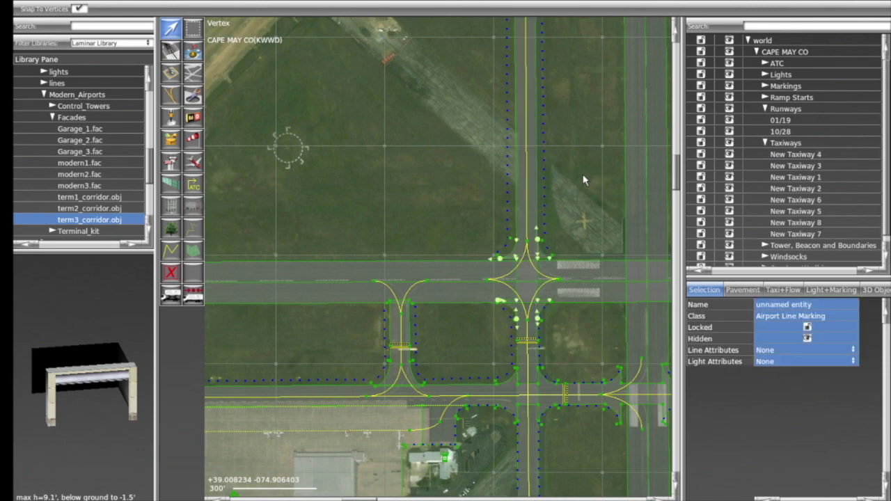
- Try to move the restored taxiway outline's corner vertex beside the 19 end of runway 01/19 to match the imagery
key(Up)
key(Up)
key(Up)
key(Up)
key(Up)
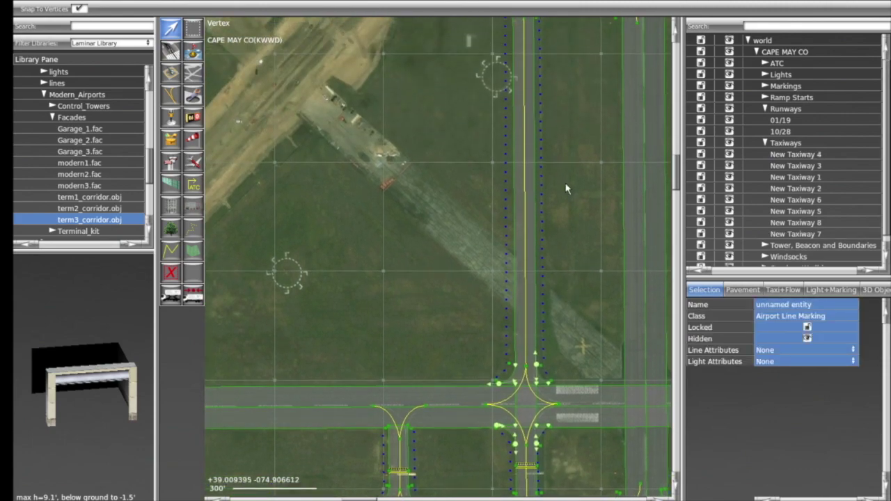
key(Up)
key(Up)
key(Up)
key(Up)
key(Up)
key(Up)
key(Up)
key(Up)
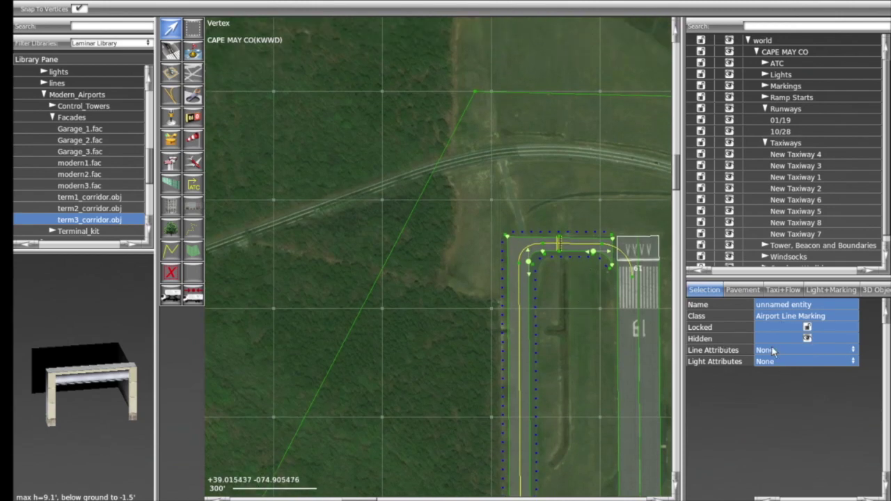
scroll(634, 315, up, 2)
scroll(573, 312, up, 2)
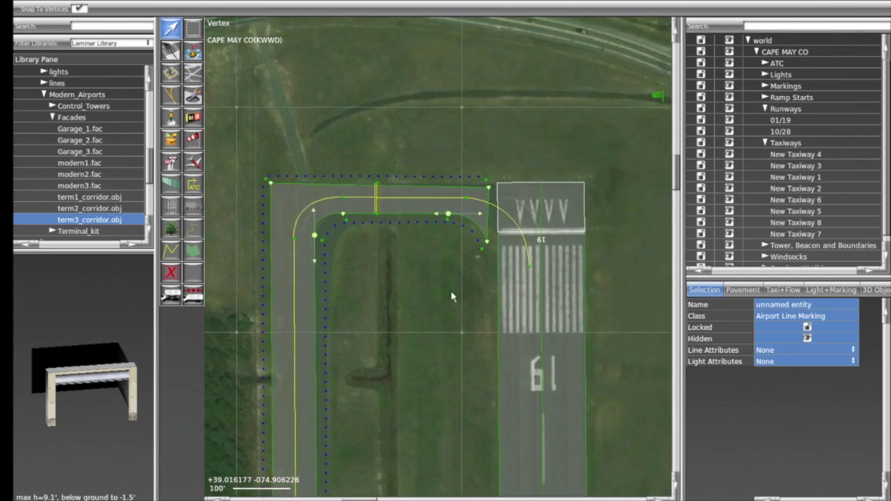
scroll(457, 255, up, 2)
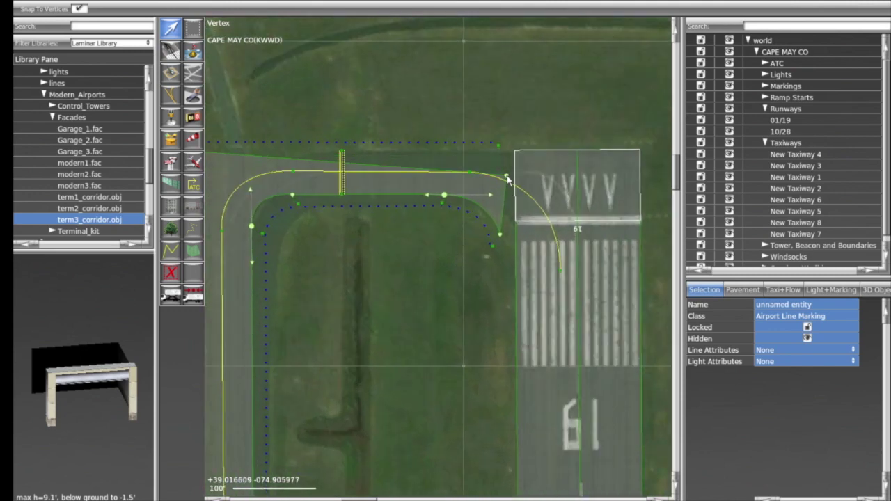
- Delete both blue edge-light lines and the taxiway outline beside the 19 end of runway 01/19
click(484, 146)
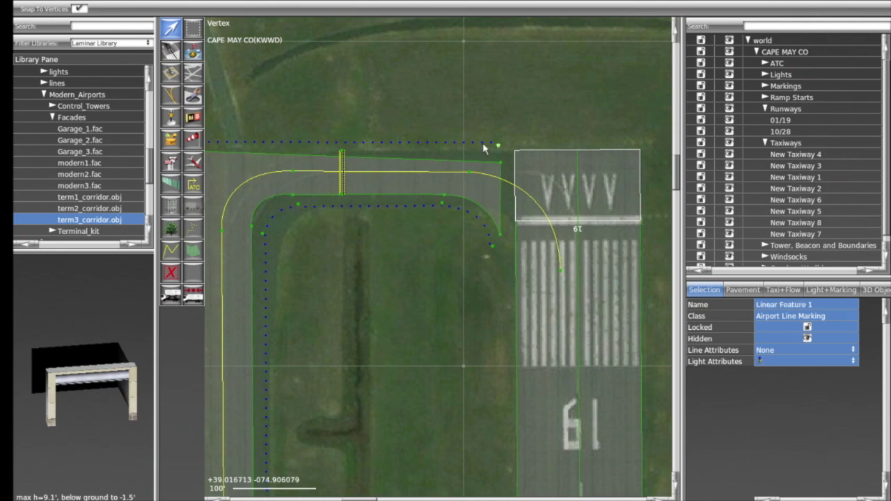
scroll(485, 148, down, 2)
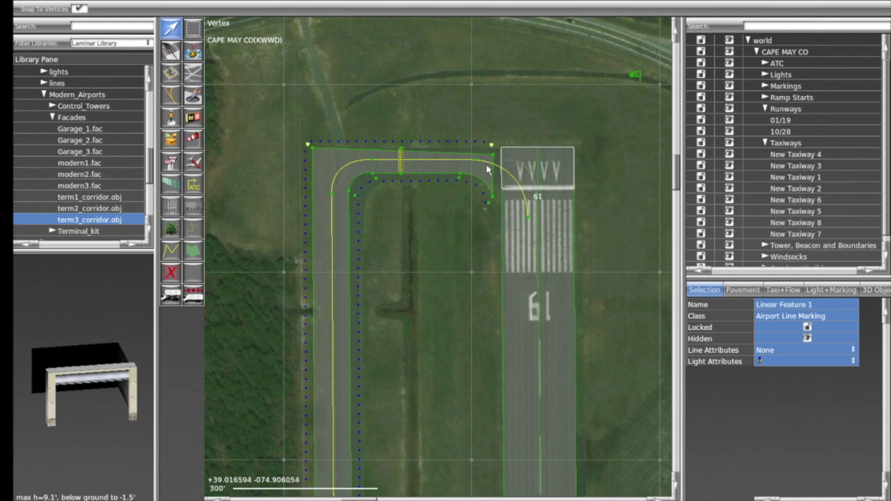
key(Delete)
click(439, 168)
key(Delete)
click(434, 177)
key(Delete)
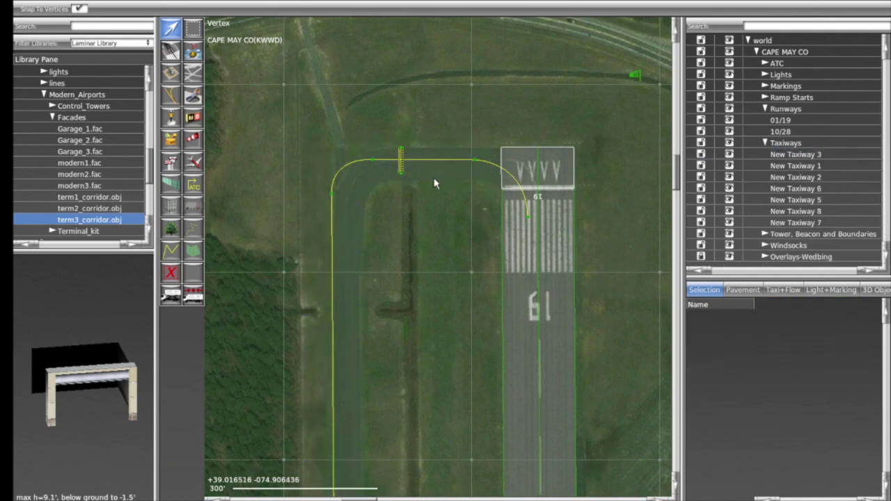
- Delete the remaining blue edge-light line along the parallel taxiway between its mid-field connector and runway 10/28
scroll(420, 193, down, 2)
scroll(442, 261, up, 2)
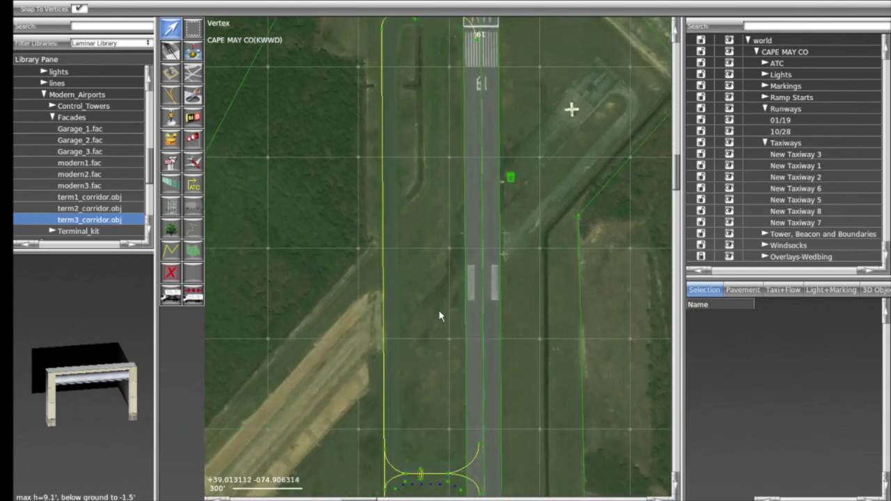
key(Down)
key(Down)
key(Down)
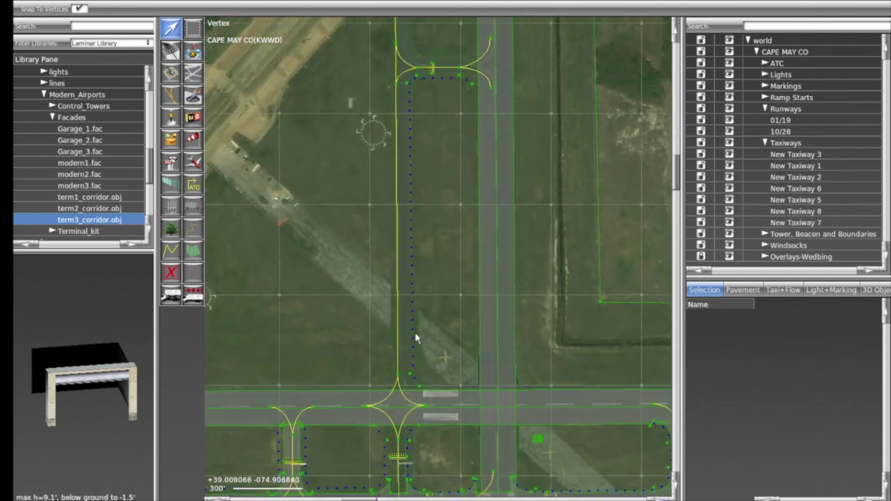
click(412, 362)
click(439, 97)
- Start a new concrete taxiway polygon at the 19 end of runway 01/19, tracing its outer edge about 341 ft west
scroll(441, 177, down, 1)
scroll(441, 174, down, 1)
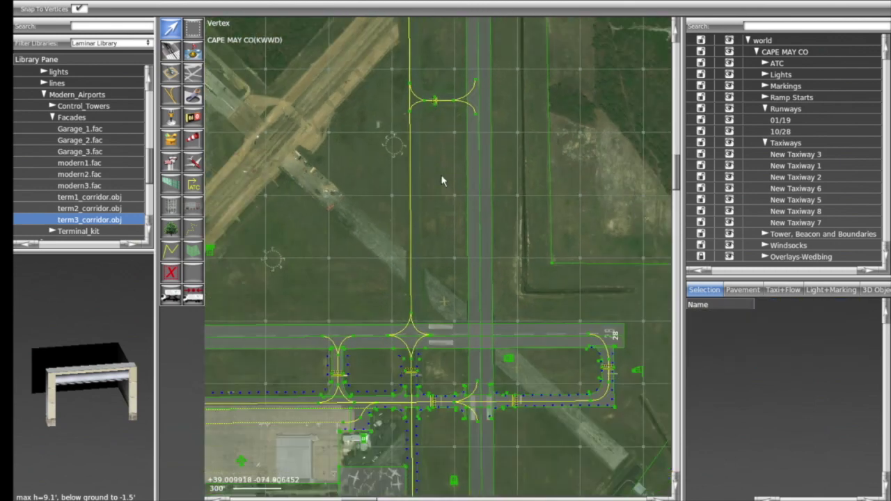
scroll(441, 174, up, 4)
right_drag(439, 184, 441, 304)
scroll(441, 244, down, 3)
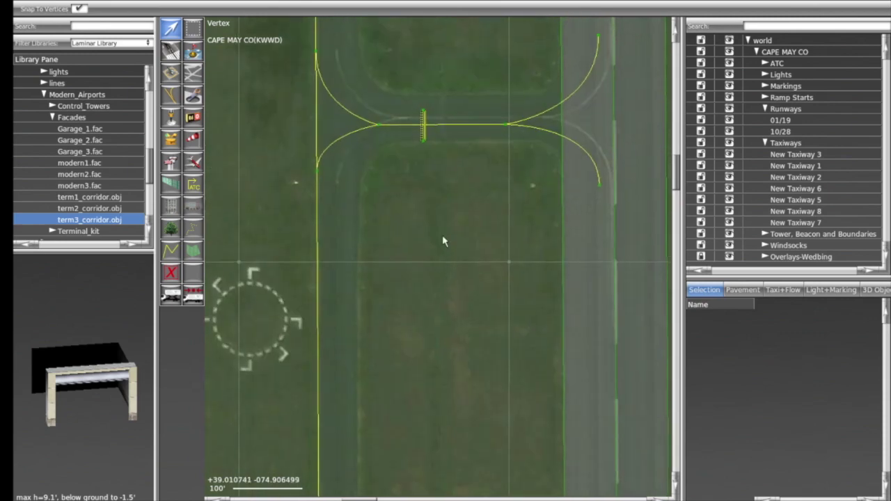
right_drag(445, 235, 447, 344)
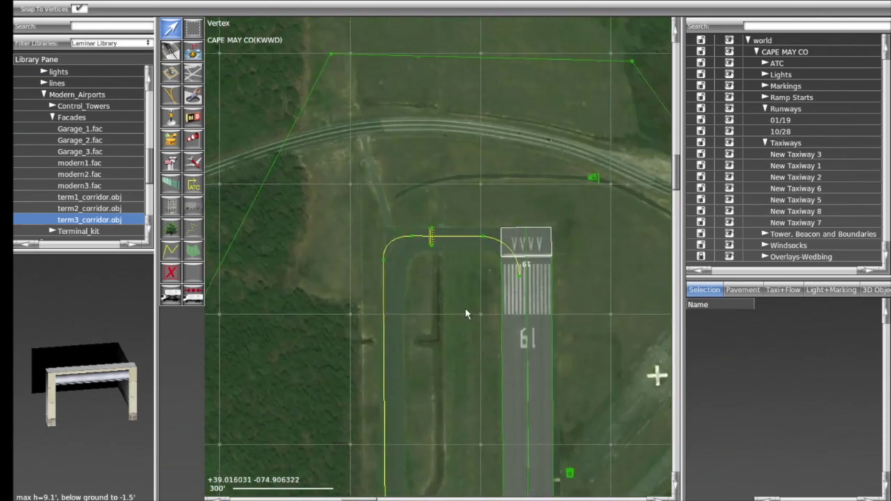
scroll(468, 313, down, 1)
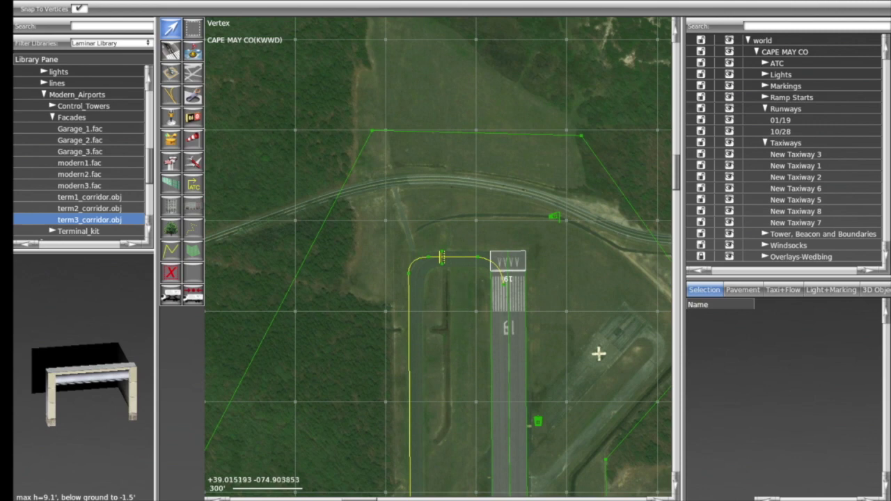
right_drag(471, 307, 494, 273)
scroll(465, 275, up, 2)
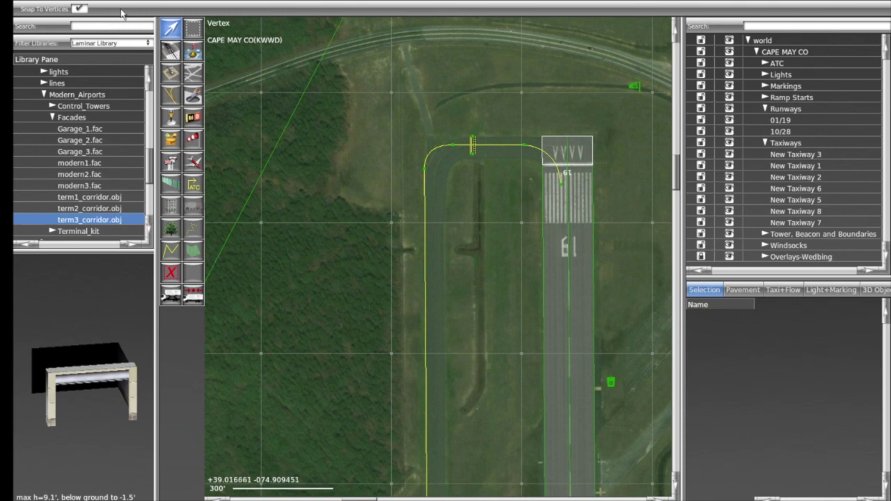
click(193, 74)
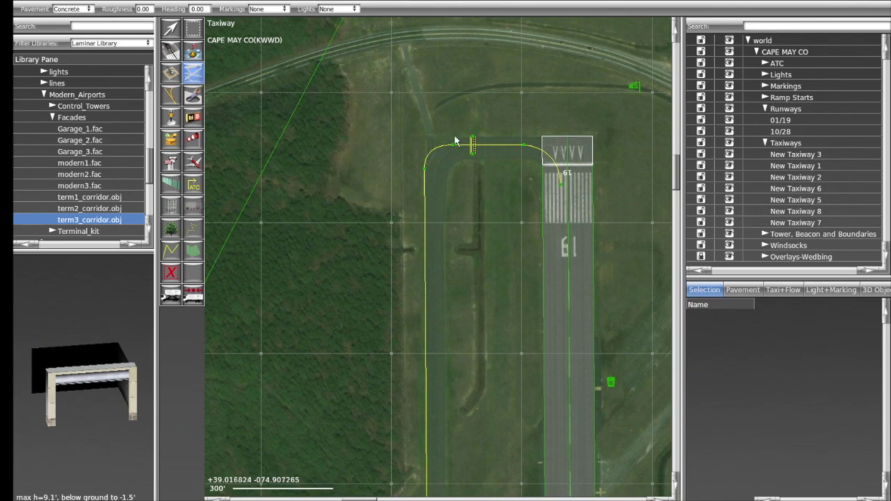
click(543, 140)
click(427, 140)
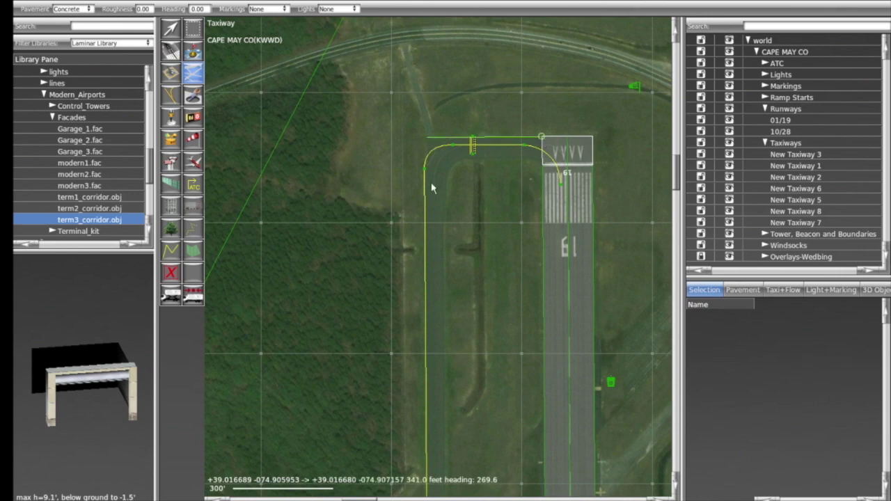
- Continue the new taxiway polygon's outer edge south to runway 10/28 and place its end vertices about 139 ft apart
scroll(432, 188, down, 10)
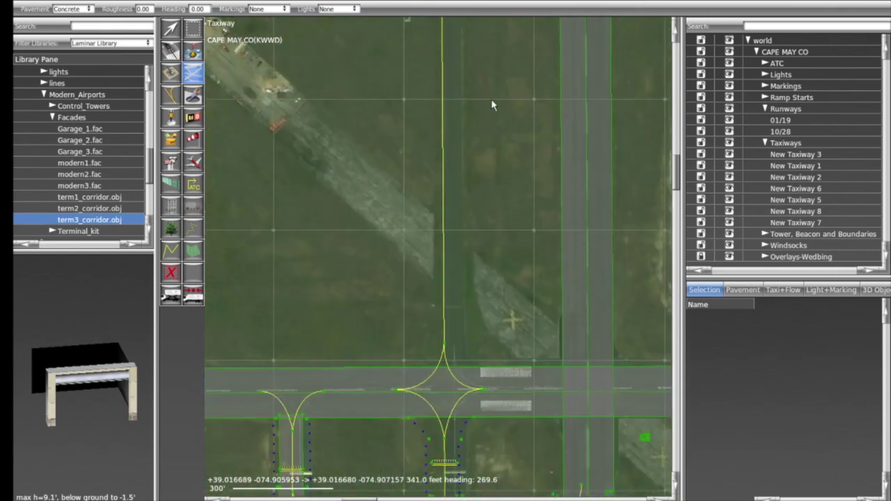
scroll(493, 160, down, 3)
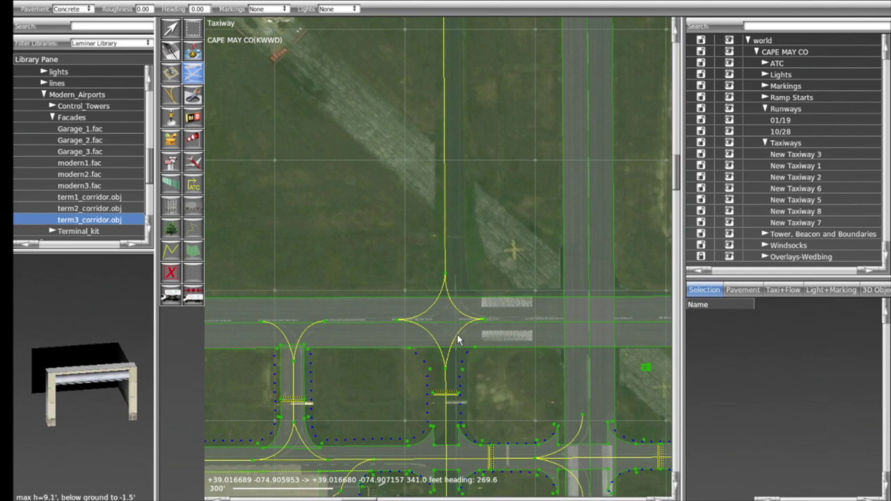
click(441, 299)
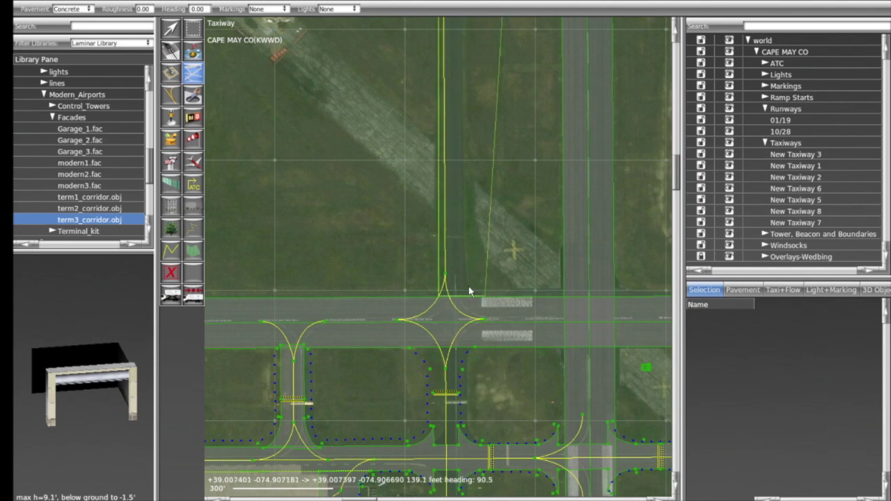
- Trace the taxiway's inner edge from runway 10/28 about 1184 ft north to the mid-field connector
key(Up)
key(Up)
key(Up)
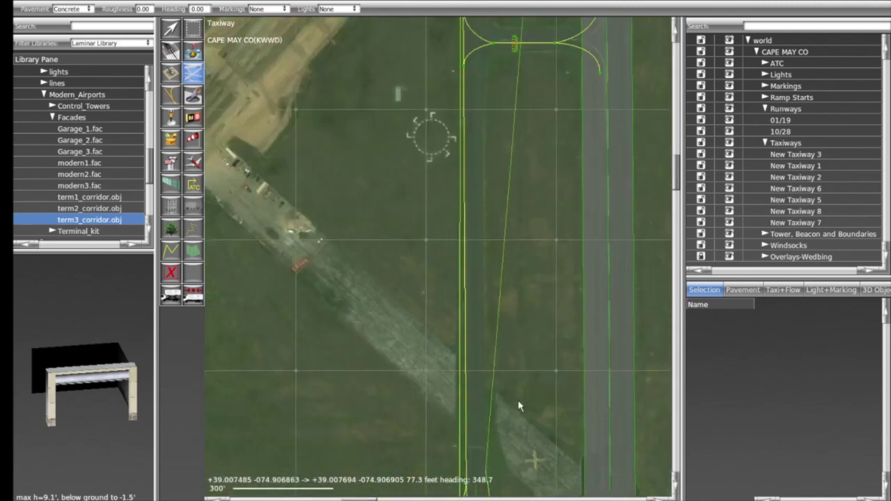
right_drag(503, 222, 504, 360)
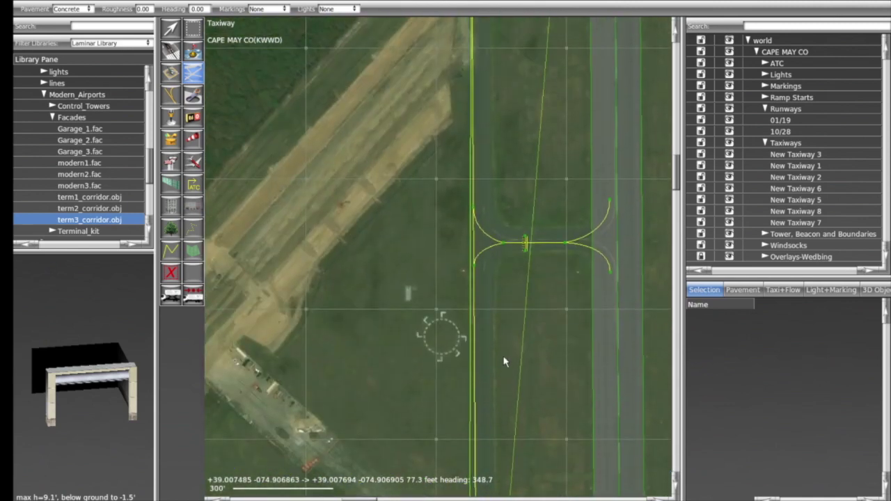
click(496, 262)
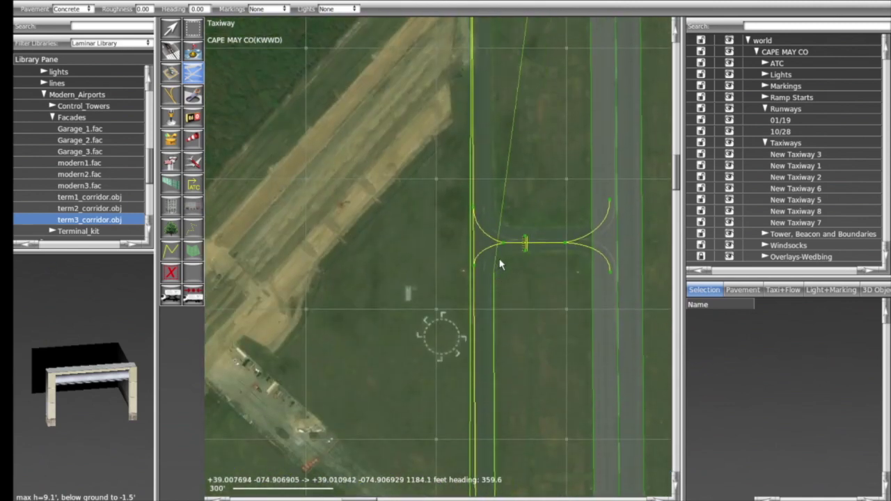
- Outline both edges of the mid-field connector out to runway 01/19 and back to the parallel taxiway
click(509, 252)
click(547, 250)
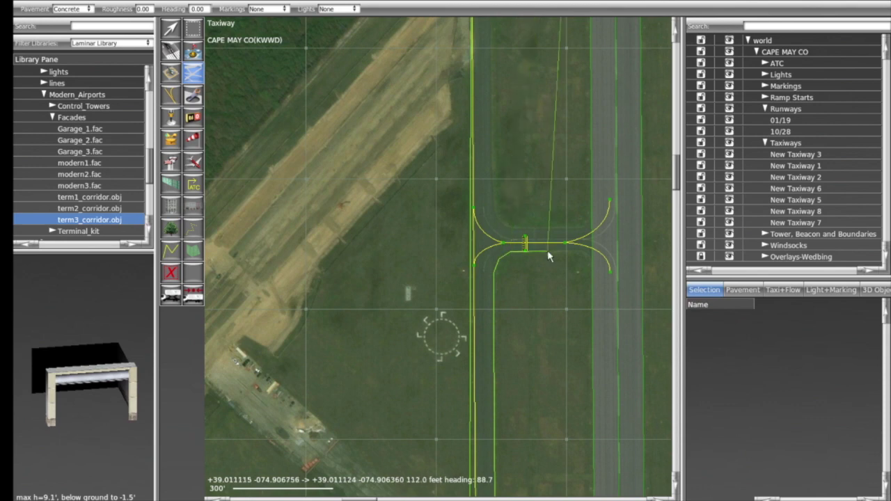
click(583, 253)
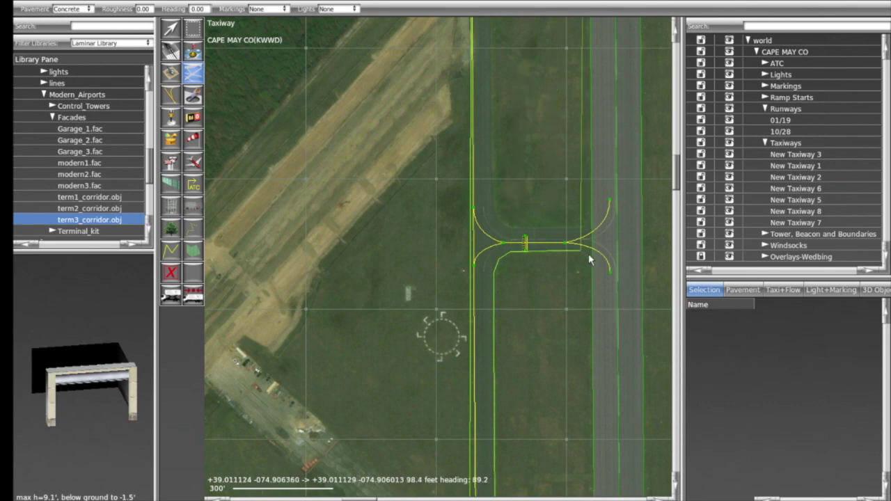
click(593, 268)
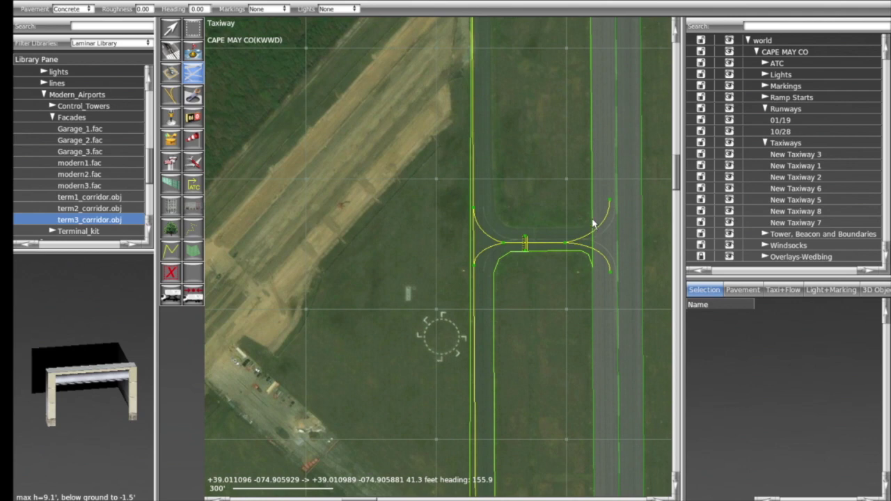
drag(591, 223, 516, 234)
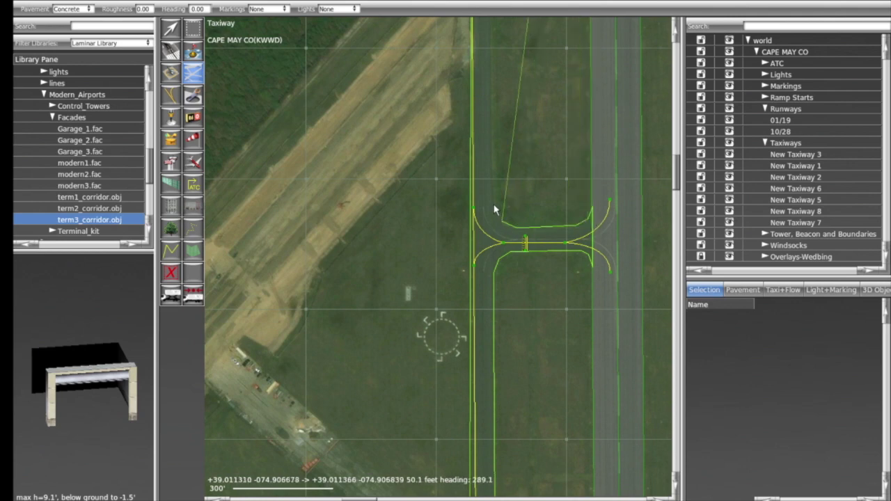
- Extend the taxiway's inner edge from the mid-field connector about 1619 ft north toward the 19 end
right_drag(501, 154, 528, 411)
right_drag(507, 136, 522, 478)
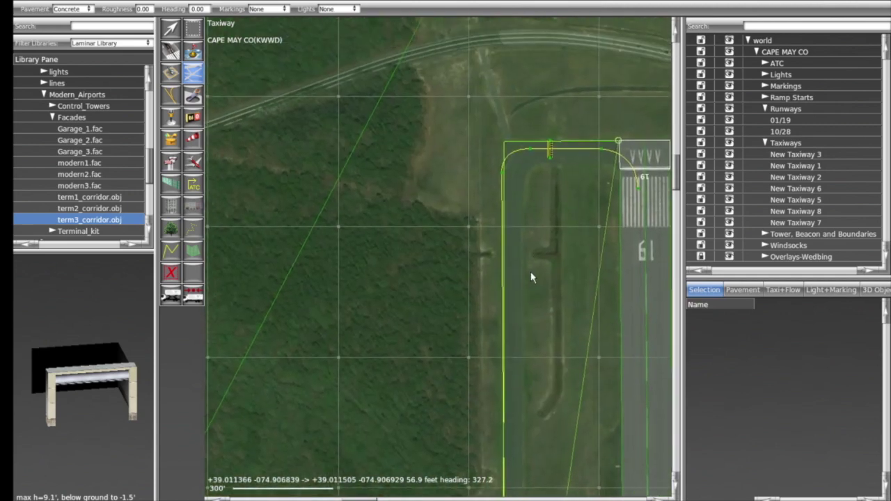
scroll(522, 235, up, 5)
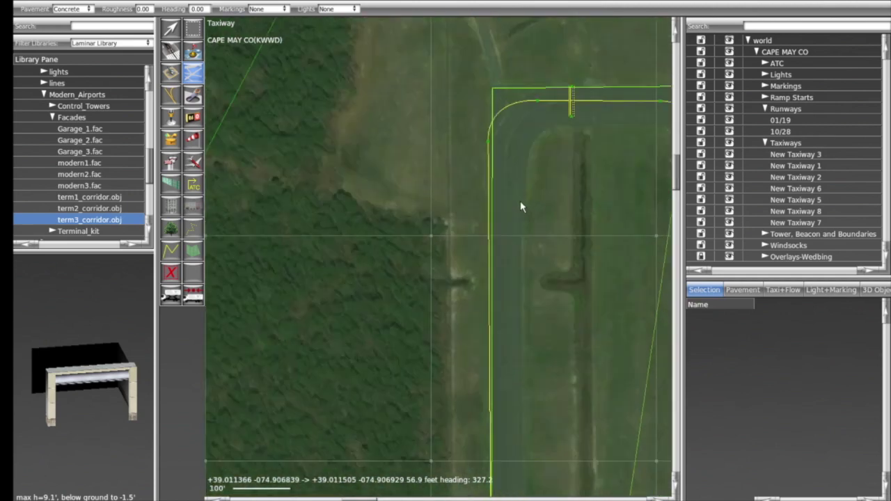
scroll(524, 213, down, 3)
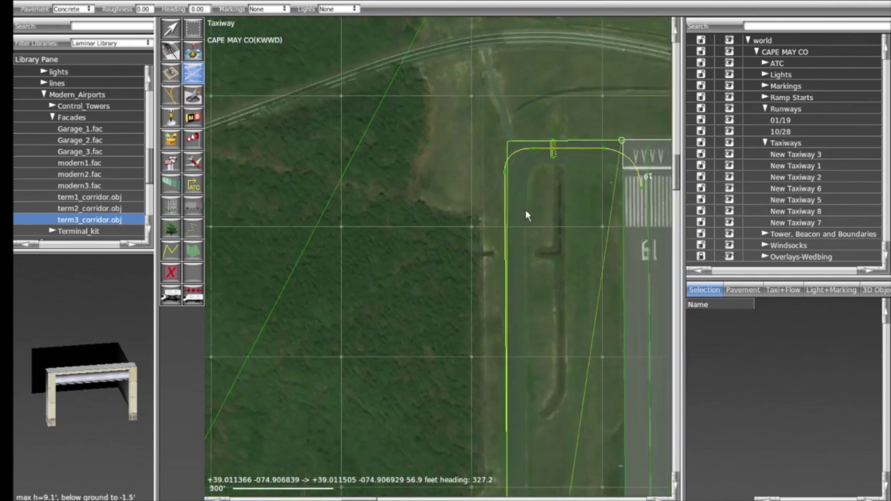
scroll(521, 241, up, 3)
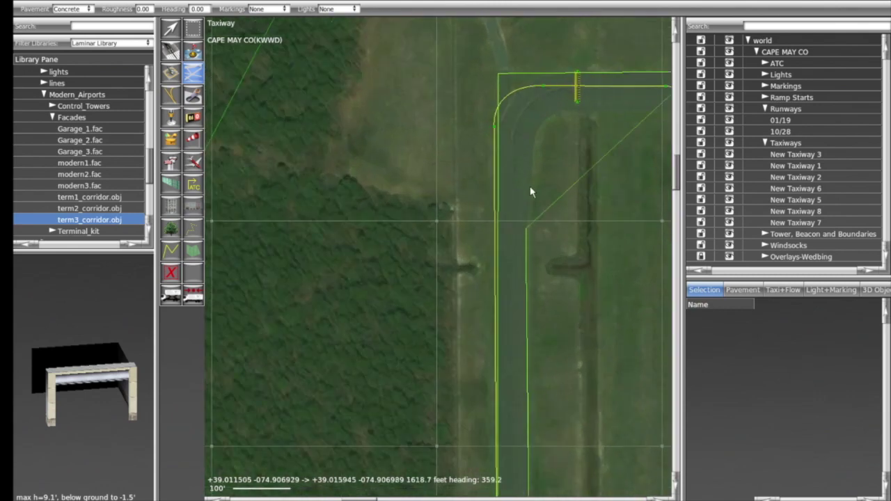
- Trace the inner corner and the flare at the 19 end, and close the taxiway polygon at its starting vertex
click(540, 127)
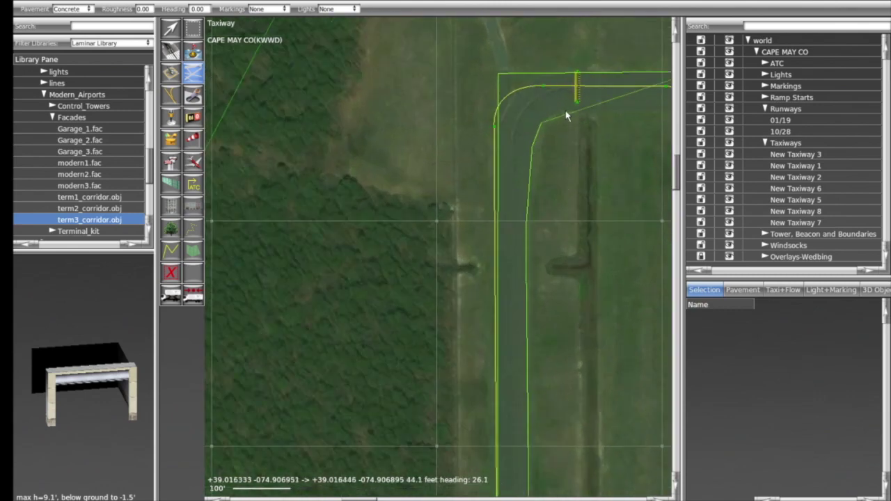
right_drag(598, 131, 470, 146)
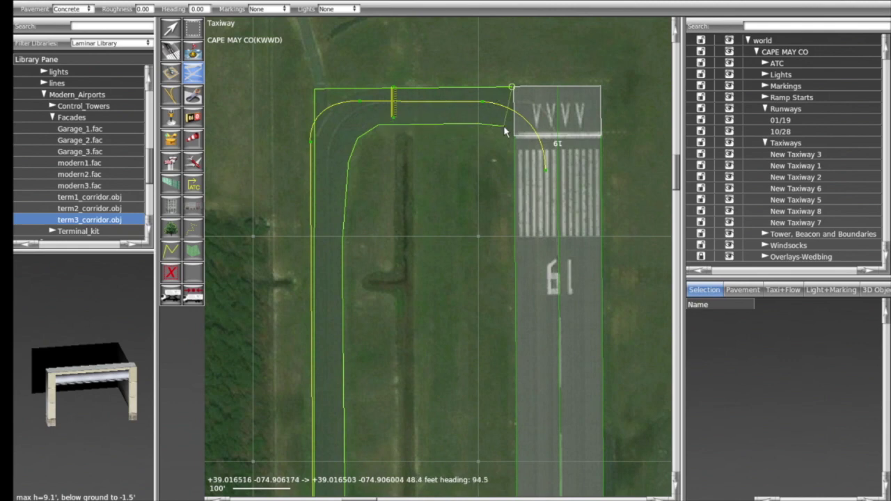
click(519, 144)
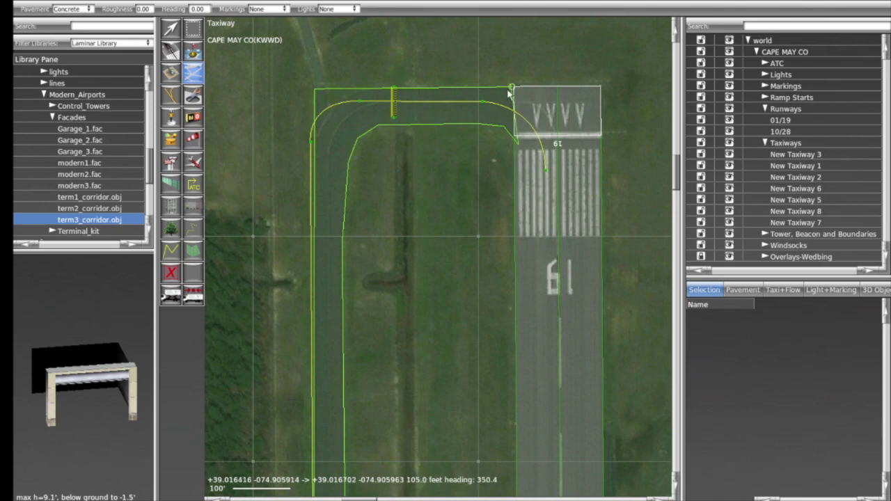
scroll(510, 94, up, 3)
scroll(510, 94, up, 2)
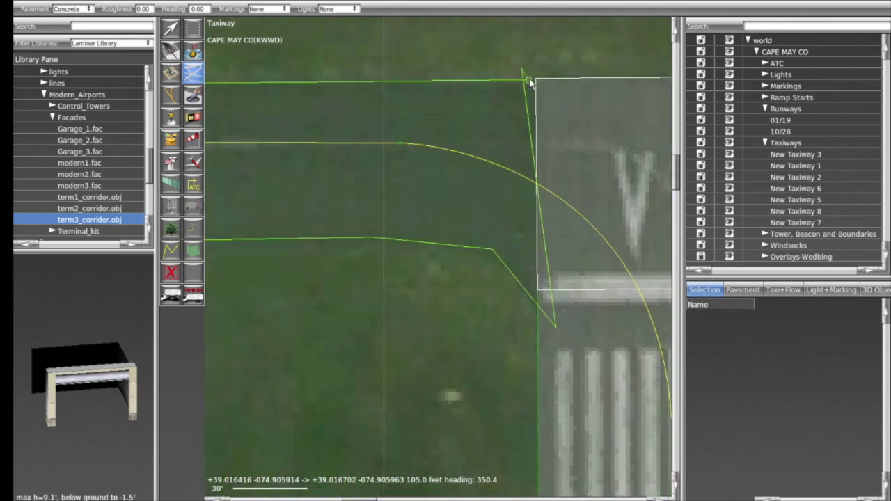
click(529, 82)
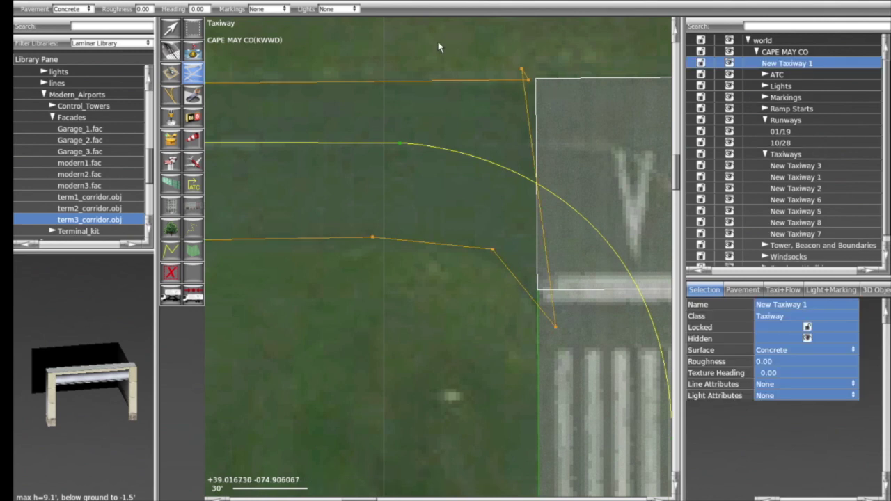
- Select the new taxiway with the Vertex tool and set its surface to Asphalt and its roughness to 0.25
click(177, 29)
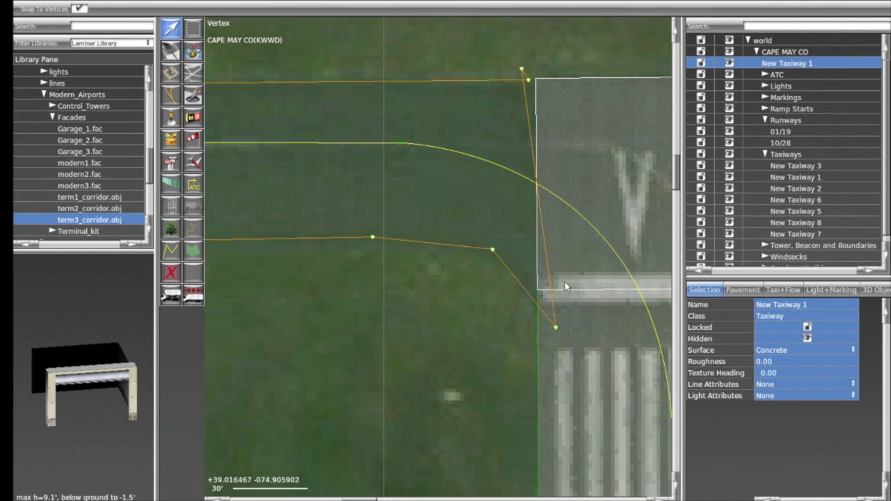
click(536, 58)
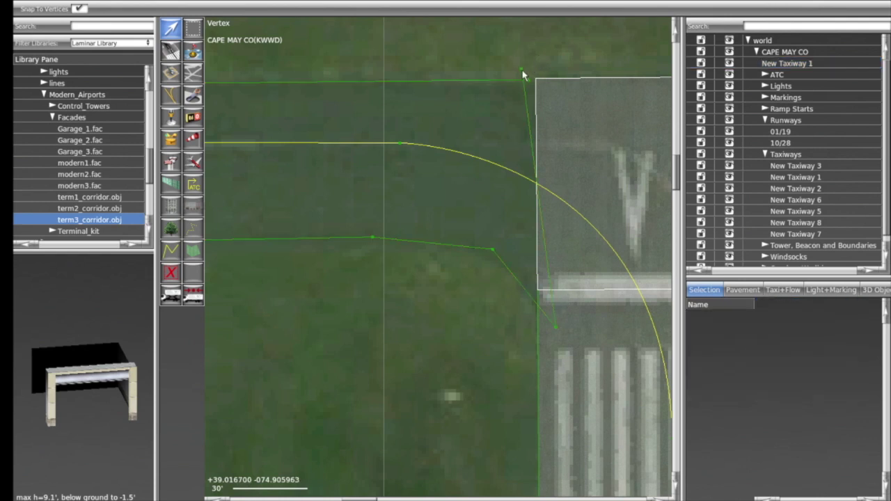
click(522, 69)
click(486, 107)
click(486, 105)
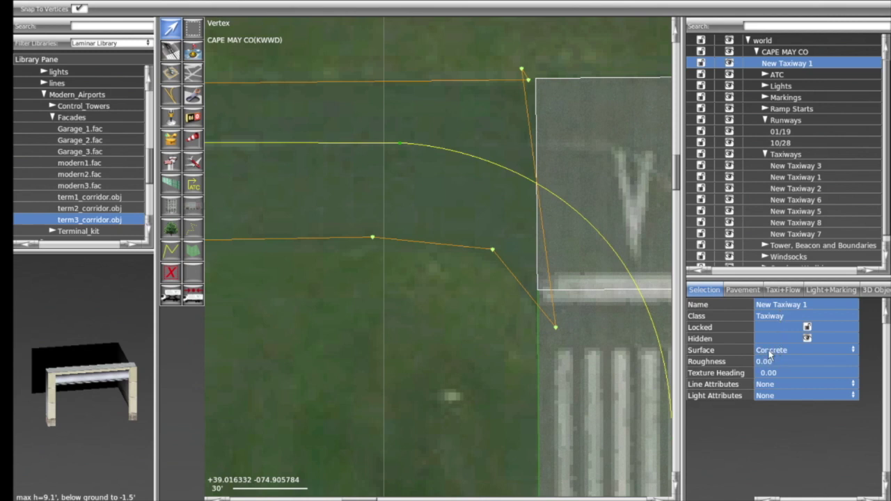
scroll(770, 355, up, 1)
click(774, 363)
key(BackSpace)
text(0.25)
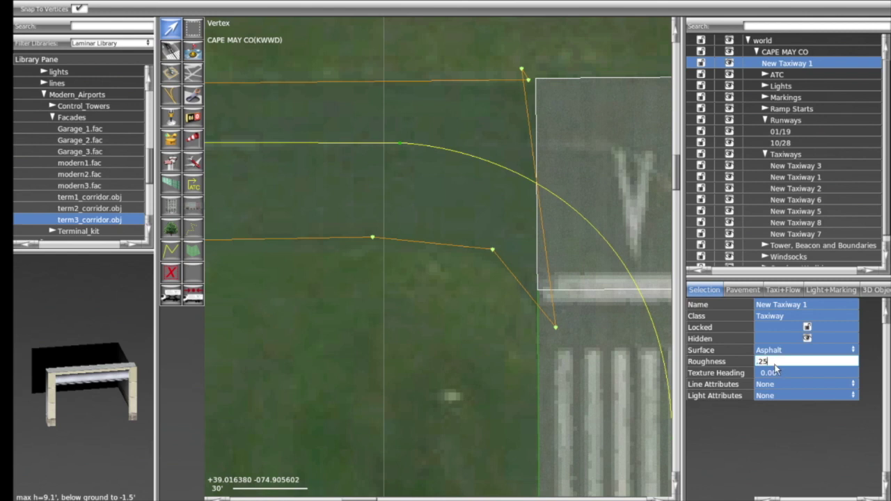
key(Return)
click(780, 372)
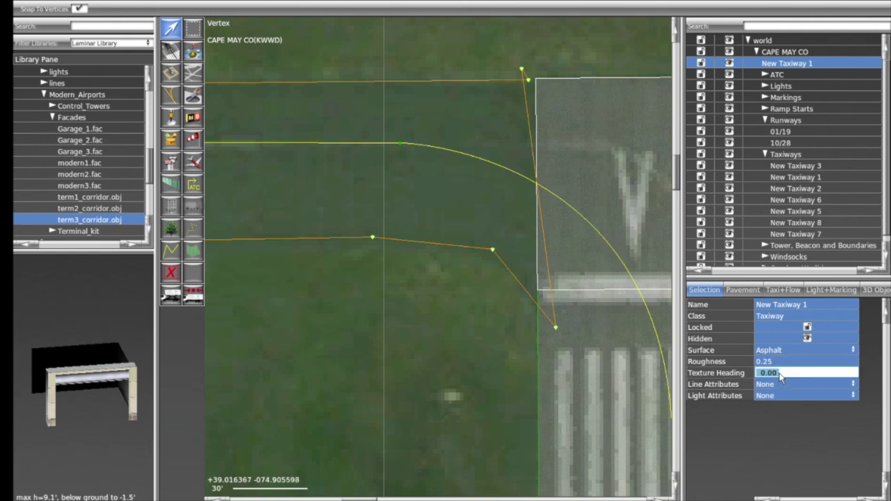
- Pull the stray vertex near the polygon's closing corner onto the 19 runway end and delete it
scroll(404, 349, down, 5)
scroll(405, 349, down, 2)
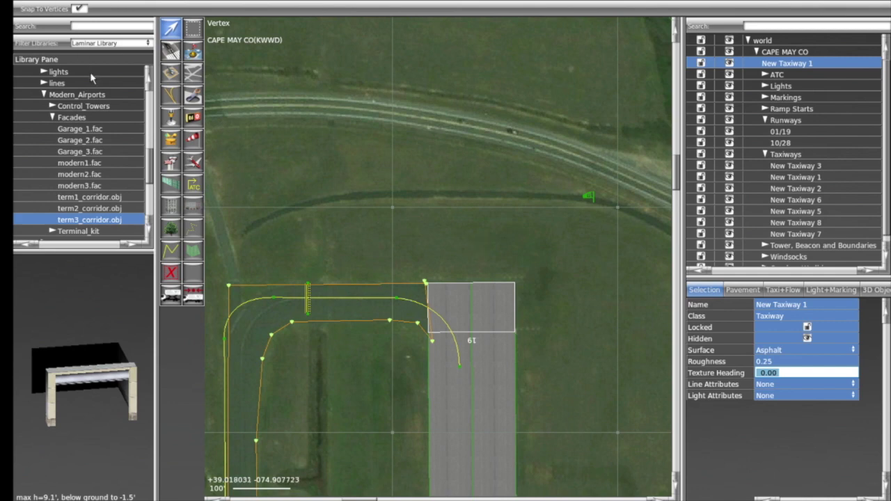
click(387, 300)
click(376, 298)
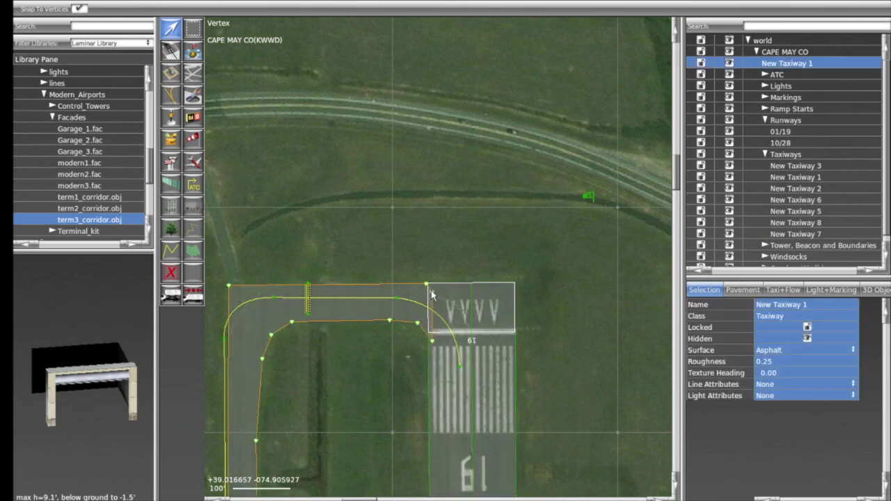
scroll(424, 286, up, 2)
mouse_move(437, 297)
mouse_down()
mouse_move(414, 279)
mouse_move(436, 291)
mouse_up()
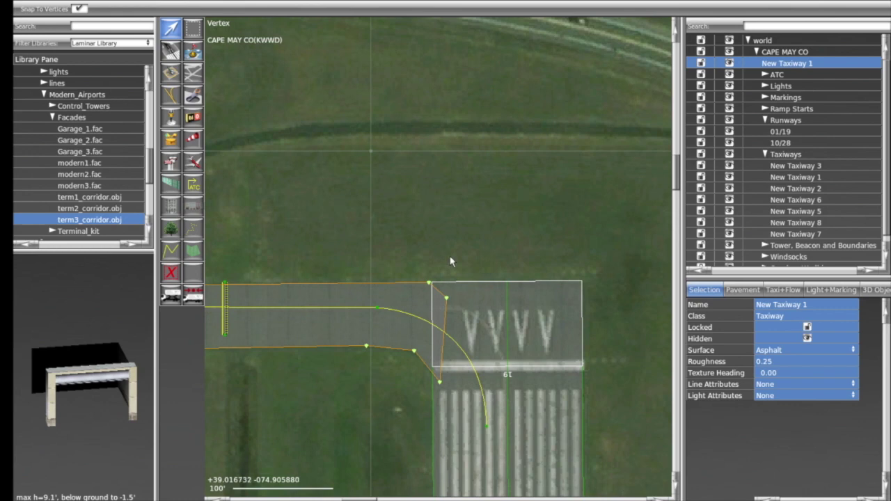
click(449, 257)
click(448, 298)
click(451, 271)
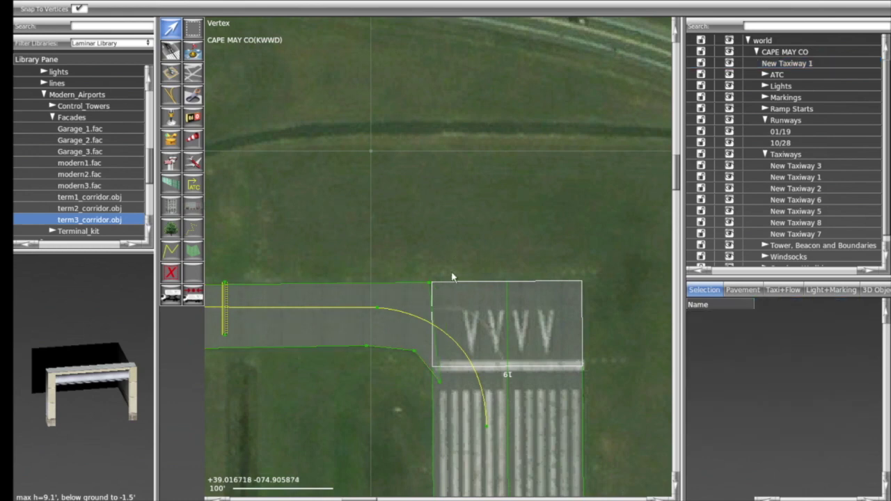
click(404, 298)
scroll(376, 307, up, 4)
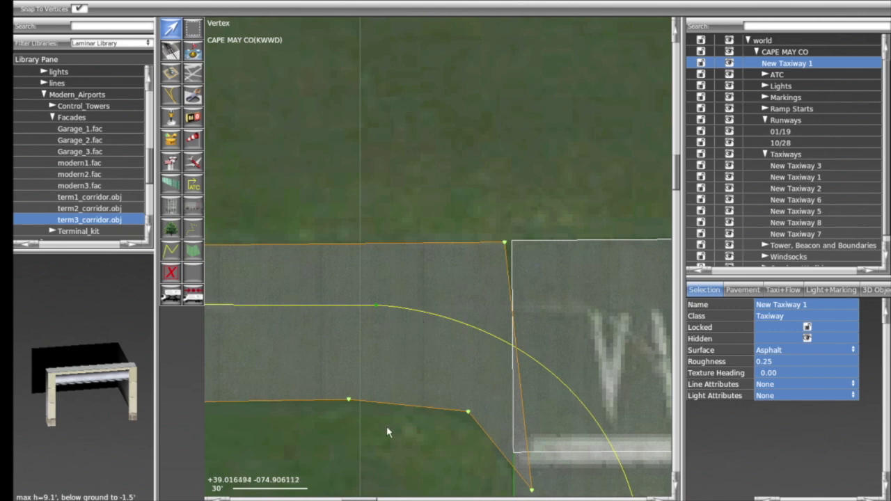
- Try a texture heading of 45 on the new taxiway
scroll(348, 362, down, 4)
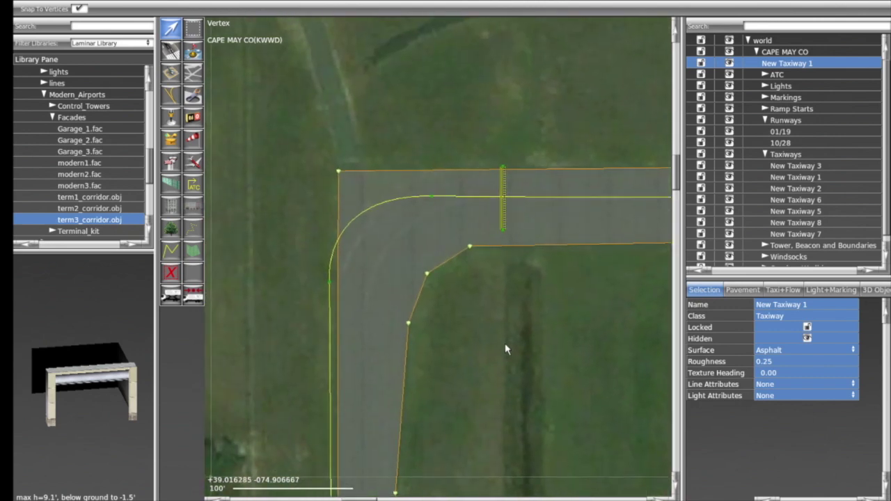
right_drag(506, 350, 384, 299)
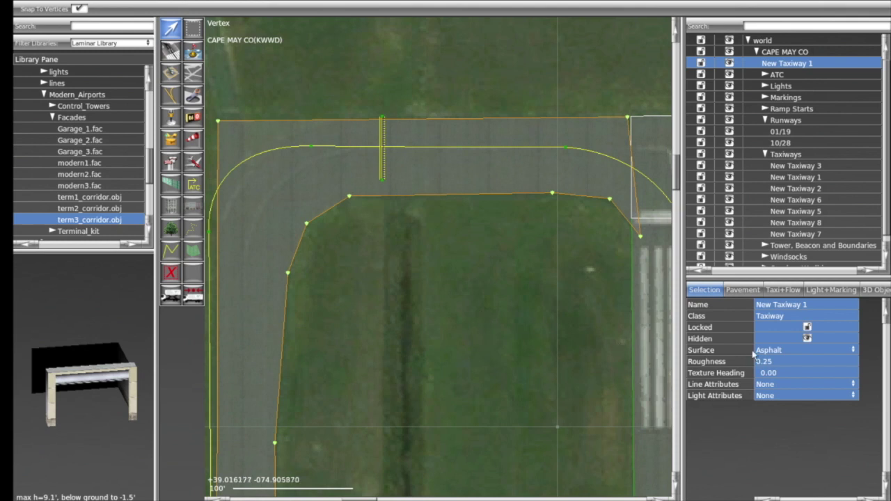
click(774, 375)
drag(797, 376, 752, 374)
text(456)
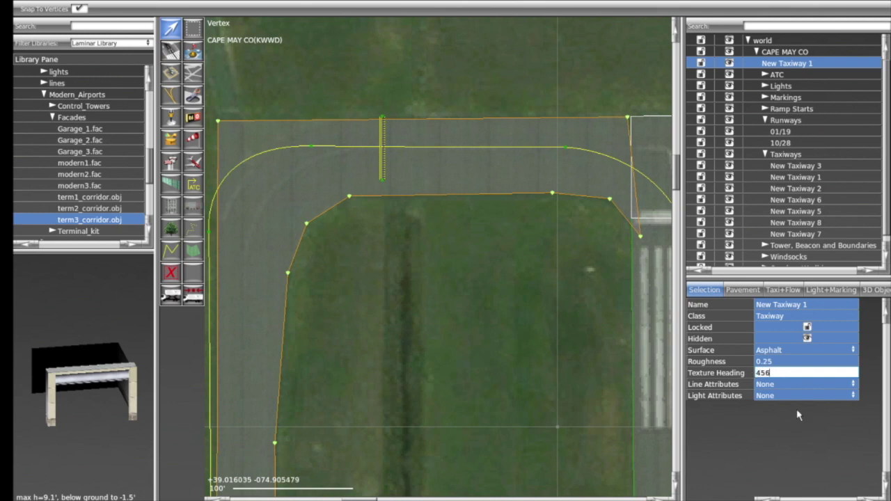
key(Tab)
click(774, 373)
drag(784, 374, 756, 374)
text(45)
key(Tab)
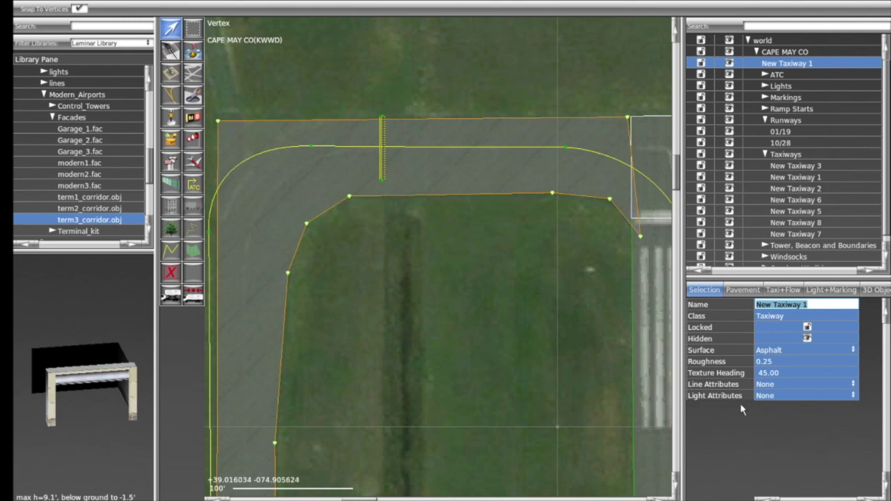
- Reset the new taxiway's texture heading to 0
click(774, 373)
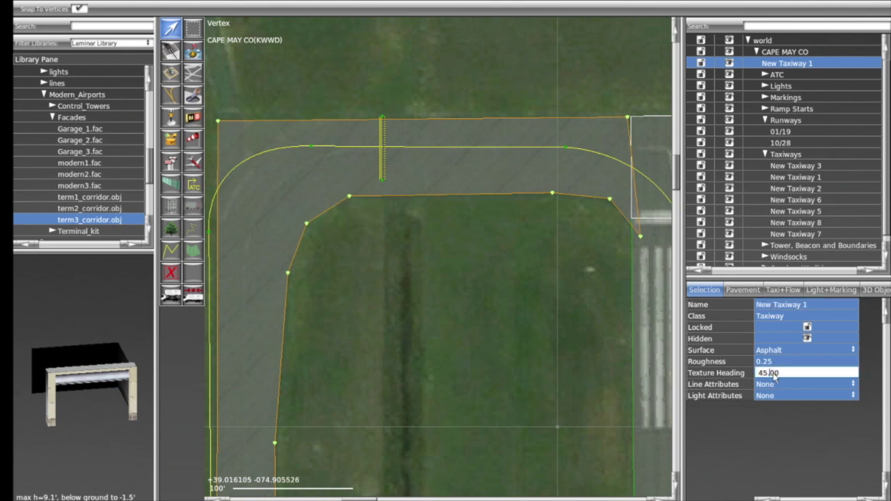
drag(787, 374, 752, 376)
text(0)
key(Return)
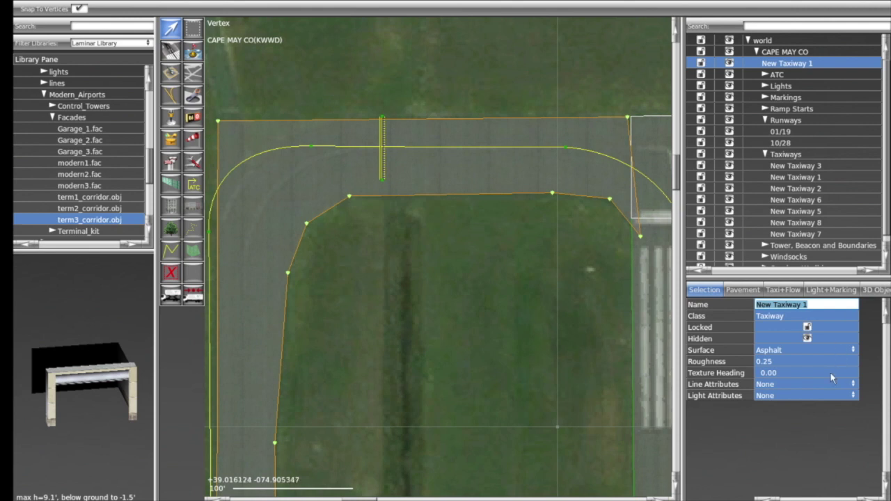
- Give the new taxiway blue taxiway edge lights as its light attribute and deselect it
key(Return)
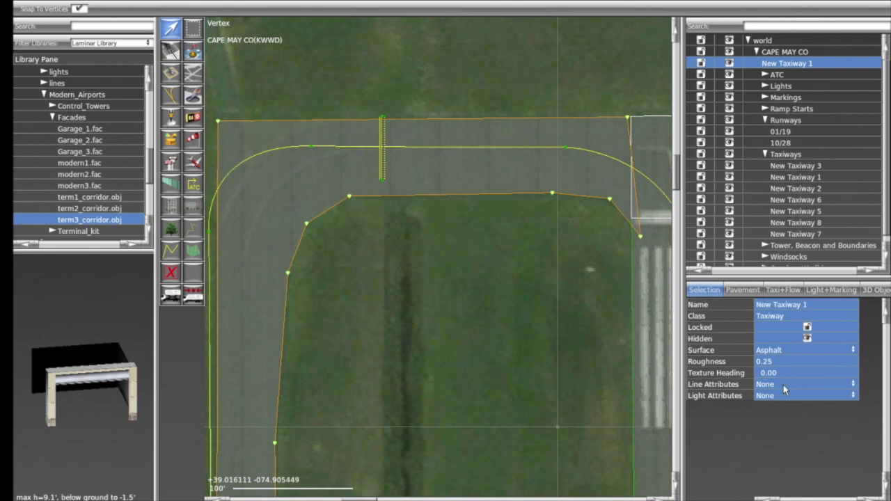
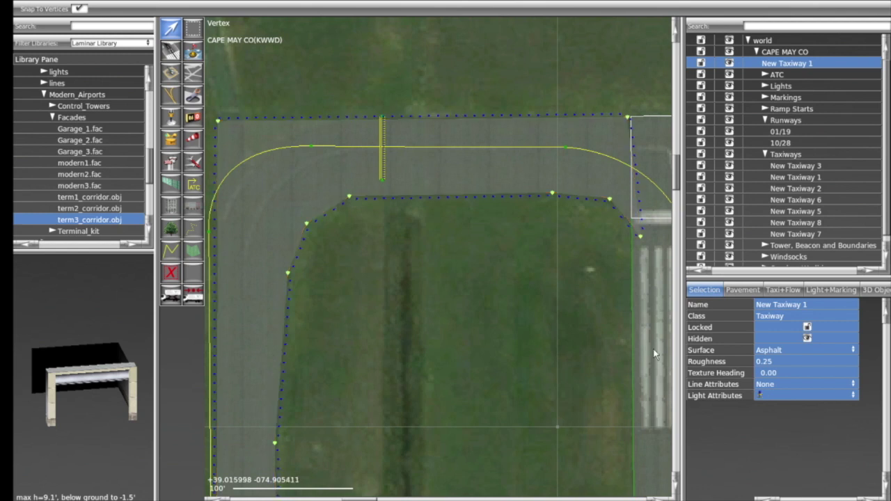
click(470, 298)
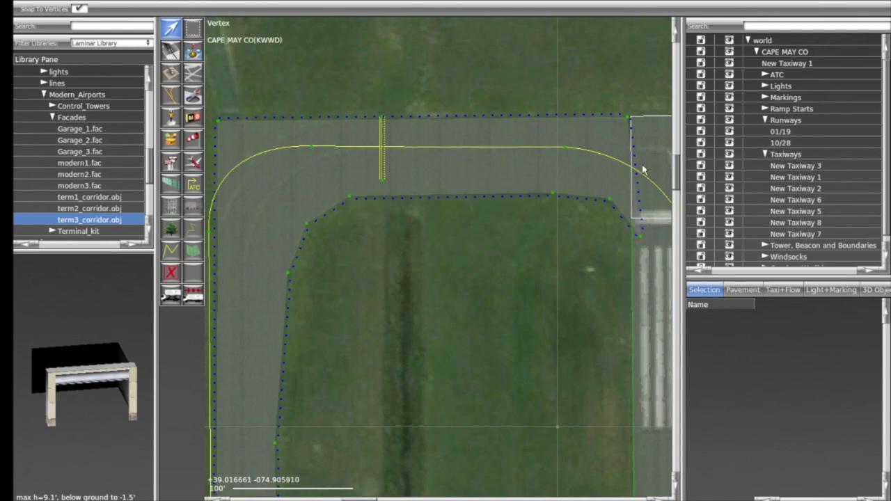
- Set the light attribute to None on the southeast corner node, clearing lights from the segment along runway 01/19
click(626, 118)
click(640, 237)
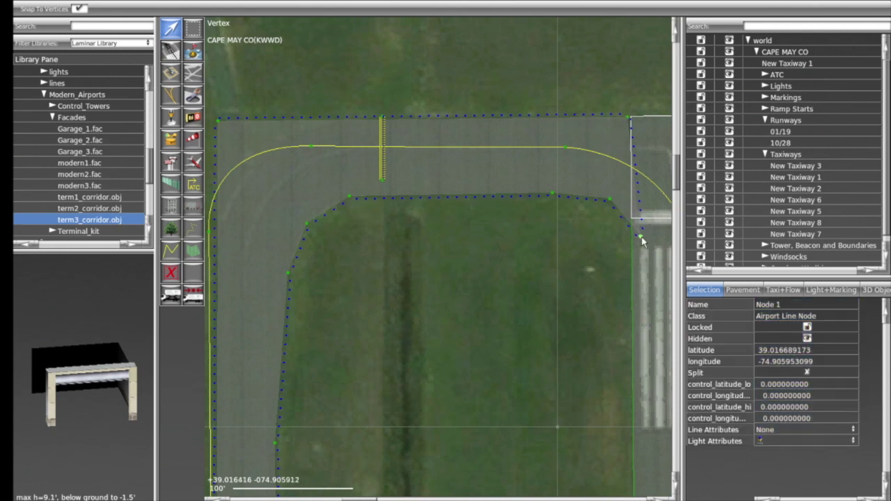
click(630, 131)
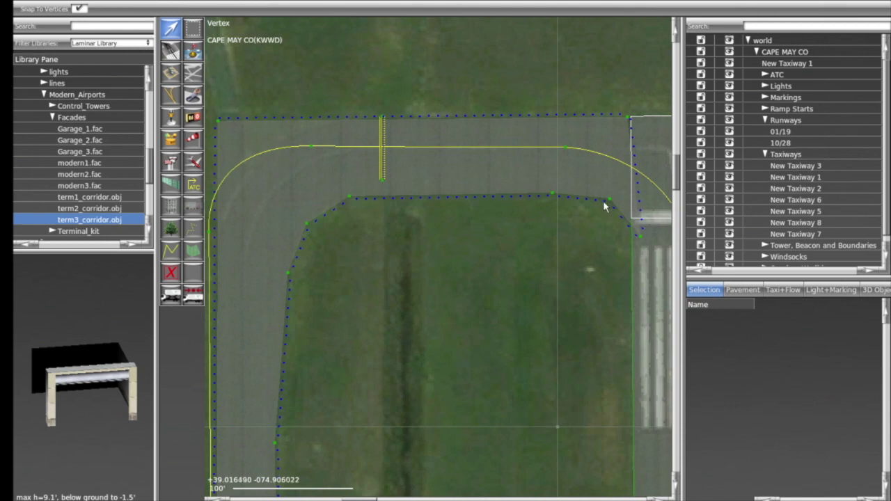
click(641, 236)
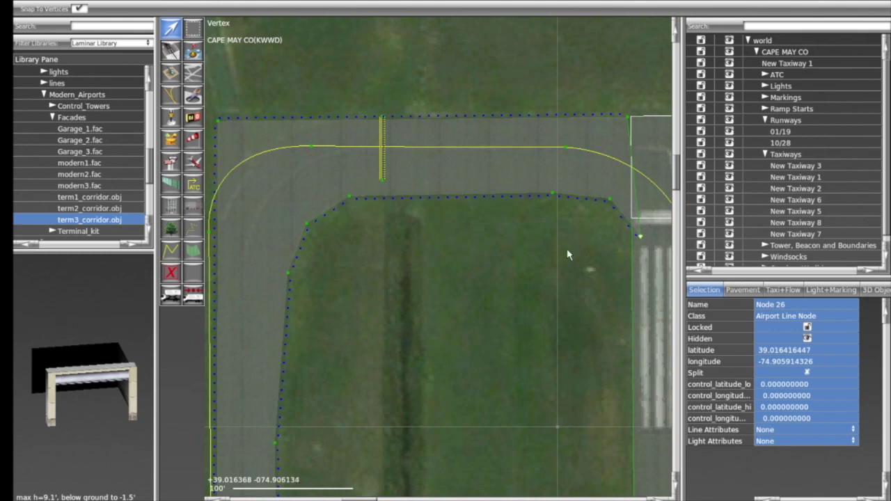
- Pull the taxiway's southeast corner node back to the runway 01/19 edge and move New Taxiway 1 into the Taxiways group
scroll(599, 253, up, 2)
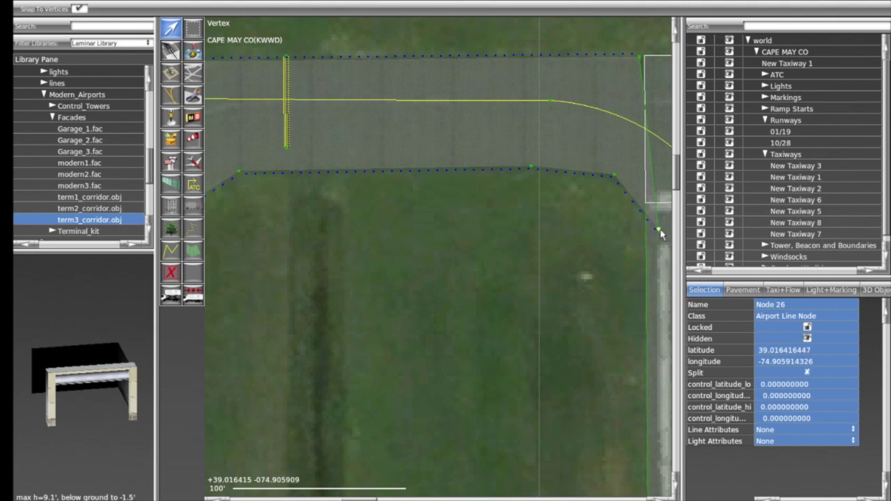
mouse_move(659, 229)
mouse_down()
mouse_move(606, 232)
mouse_move(649, 230)
mouse_up()
drag(785, 64, 796, 162)
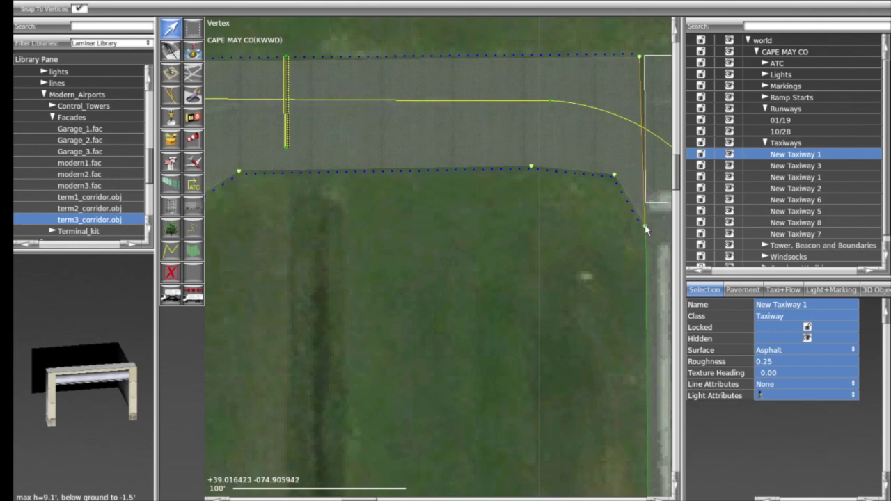
- Fine-tune the southeast corner node so the taxiway slightly overlaps the edge of runway 01/19
scroll(646, 229, up, 4)
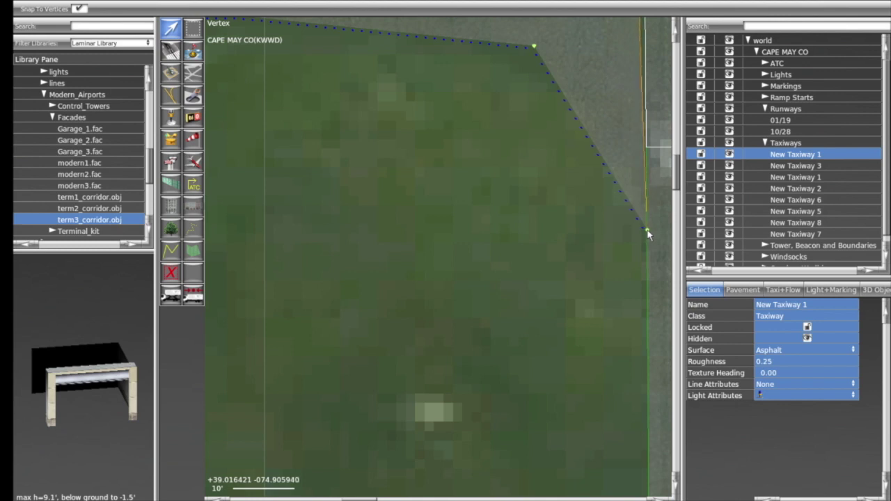
mouse_move(647, 234)
mouse_down()
mouse_move(637, 218)
mouse_move(573, 209)
mouse_move(655, 221)
mouse_up()
scroll(617, 233, down, 4)
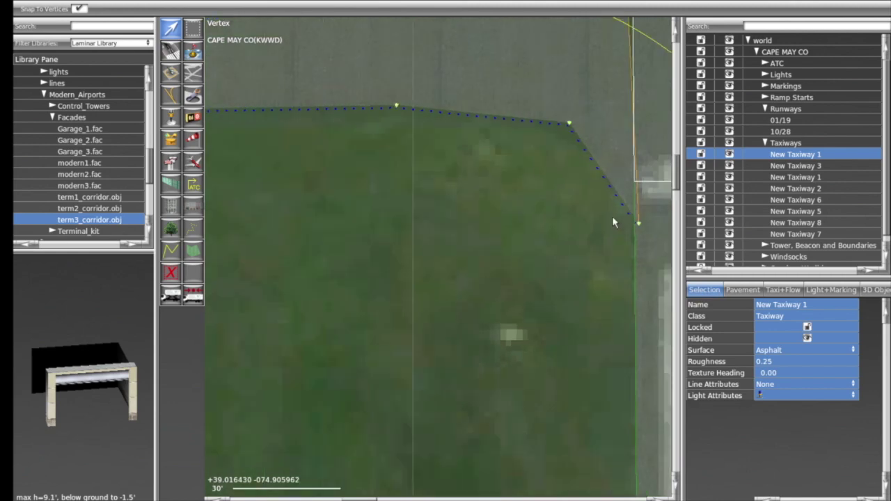
scroll(585, 220, down, 4)
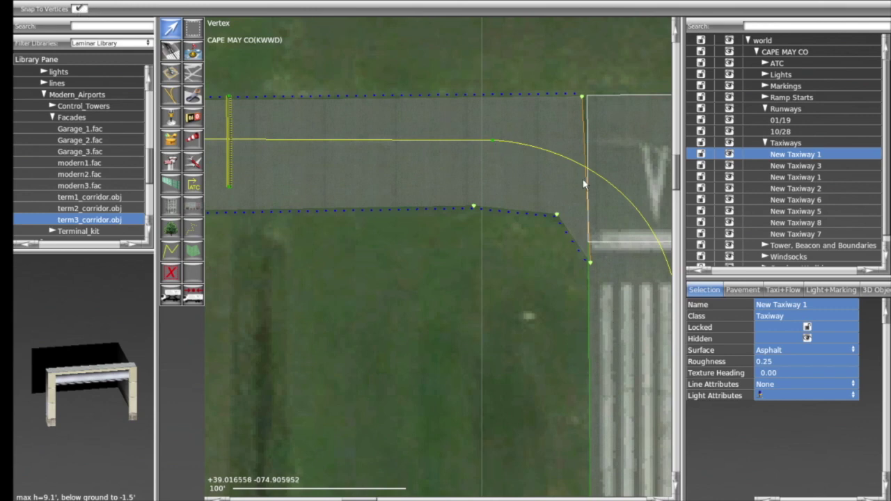
- Move the taxiway's northeast corner node just inside runway 01/19 and line it up with the runway's end
scroll(587, 81, up, 3)
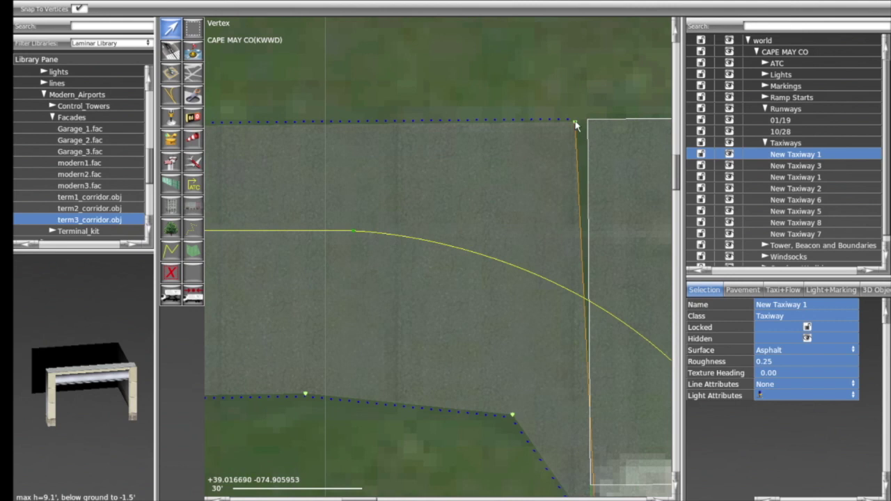
drag(575, 139, 593, 125)
scroll(593, 125, up, 3)
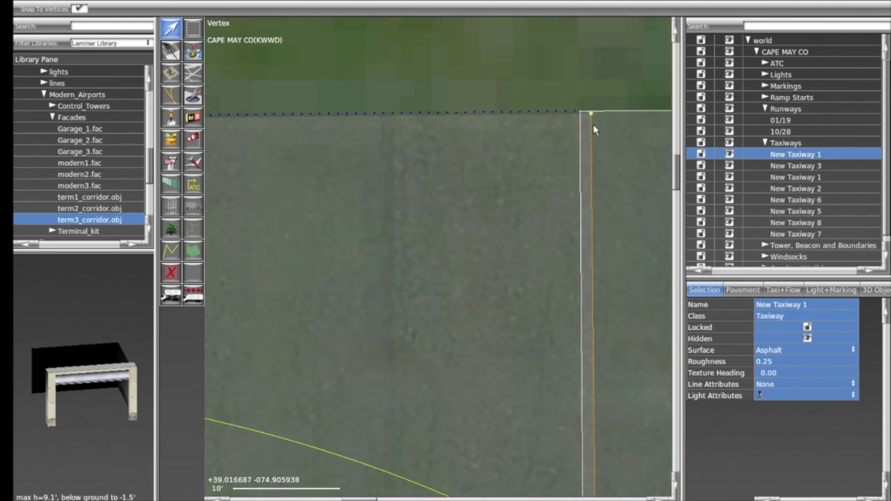
click(592, 112)
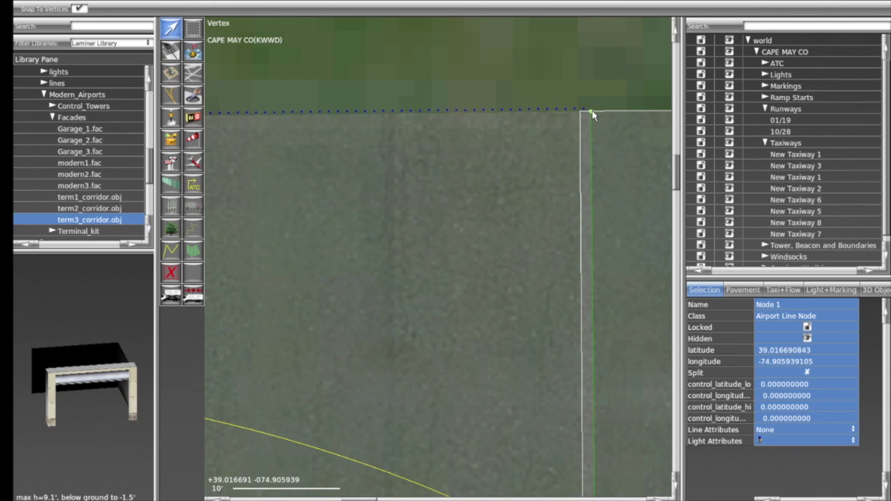
scroll(599, 146, down, 3)
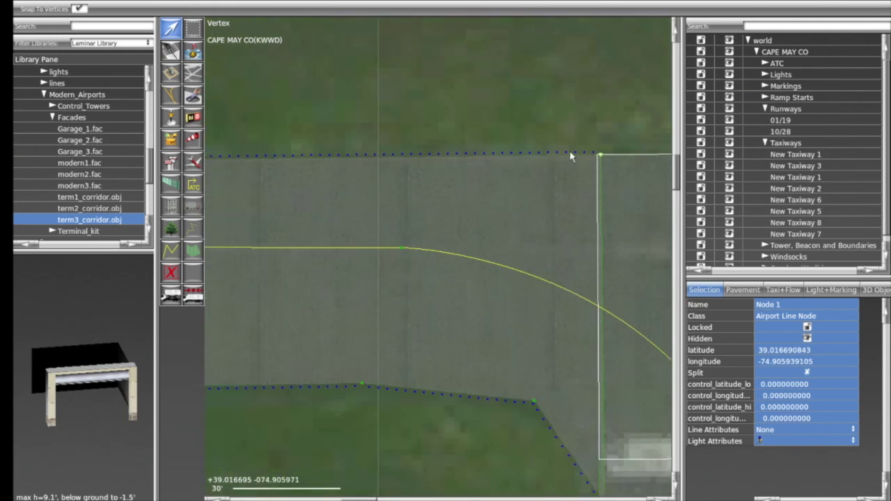
- Pull curve handles out of the taxiway's northwest corner node and shift the rounded corner inward
right_drag(336, 124, 568, 119)
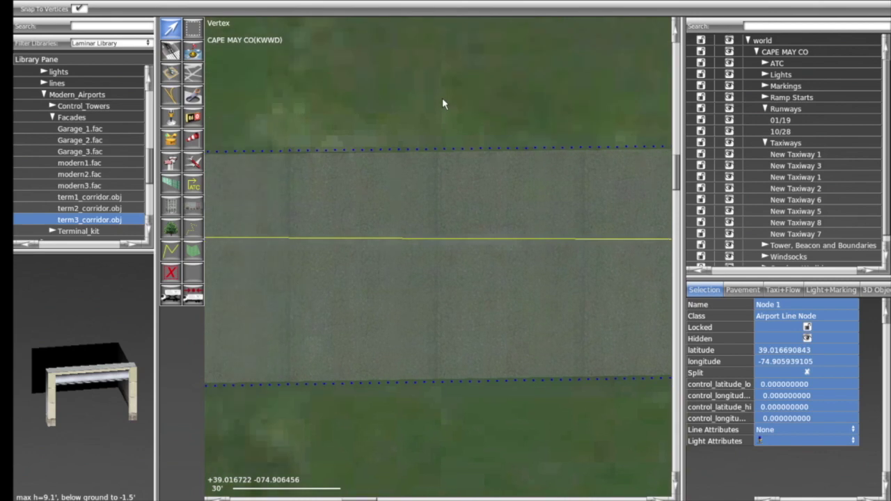
scroll(446, 104, down, 5)
scroll(427, 253, up, 2)
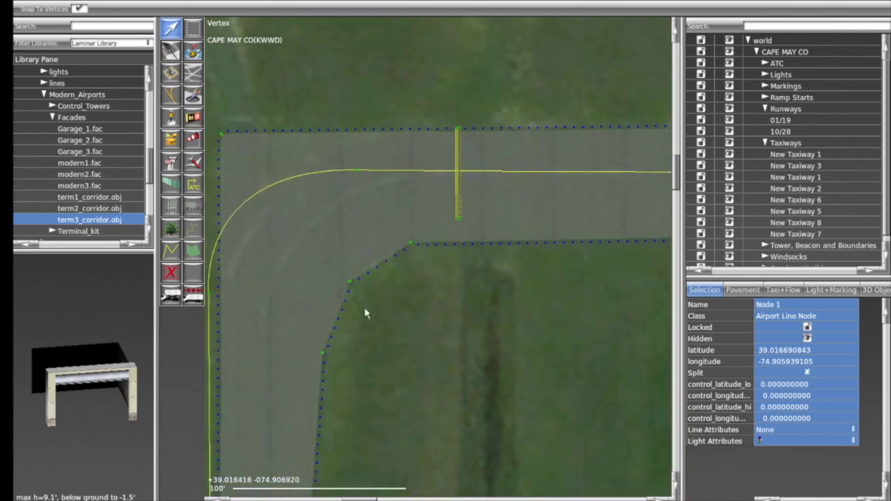
right_drag(364, 309, 575, 385)
scroll(514, 154, down, 1)
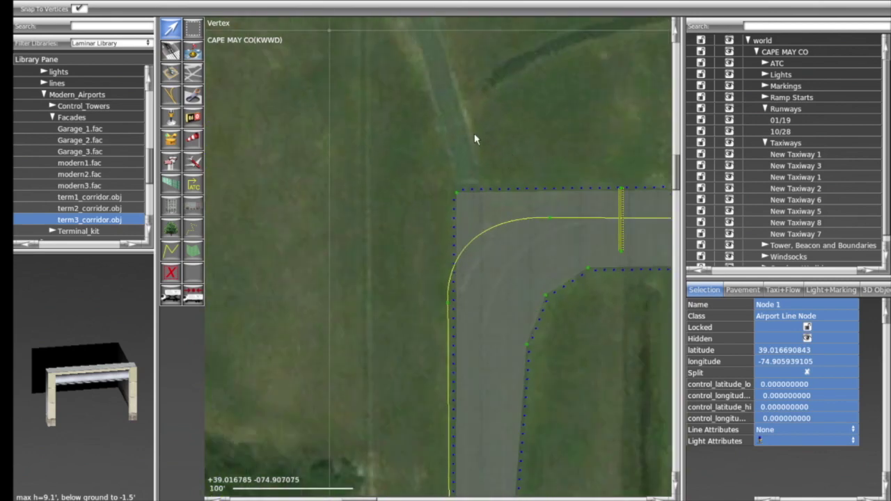
click(494, 144)
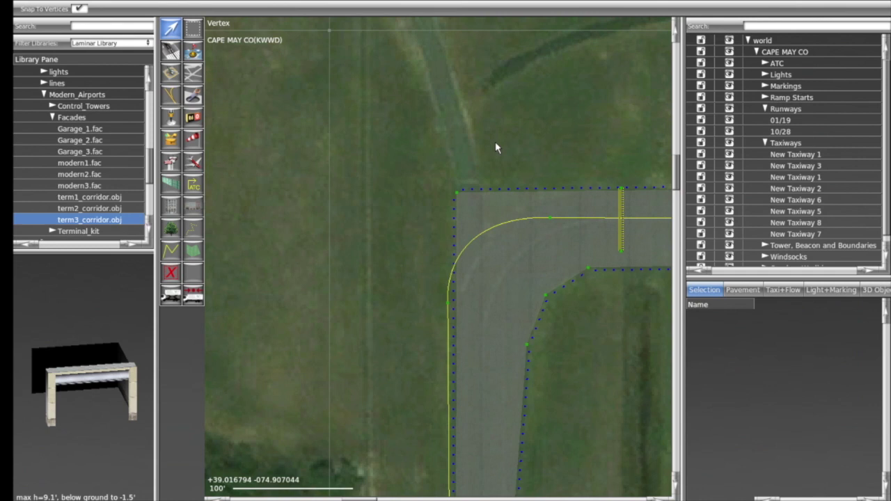
click(456, 196)
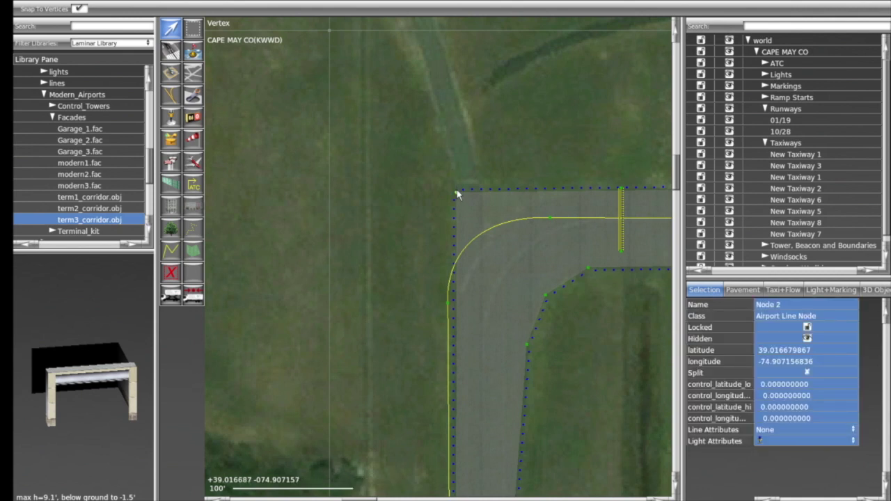
alt+drag(457, 194, 420, 225)
drag(459, 194, 480, 241)
- Reposition the curved northwest corner node outward, beyond the centerline bend, and deselect it
scroll(445, 147, down, 1)
scroll(446, 147, down, 1)
right_drag(445, 147, 363, 113)
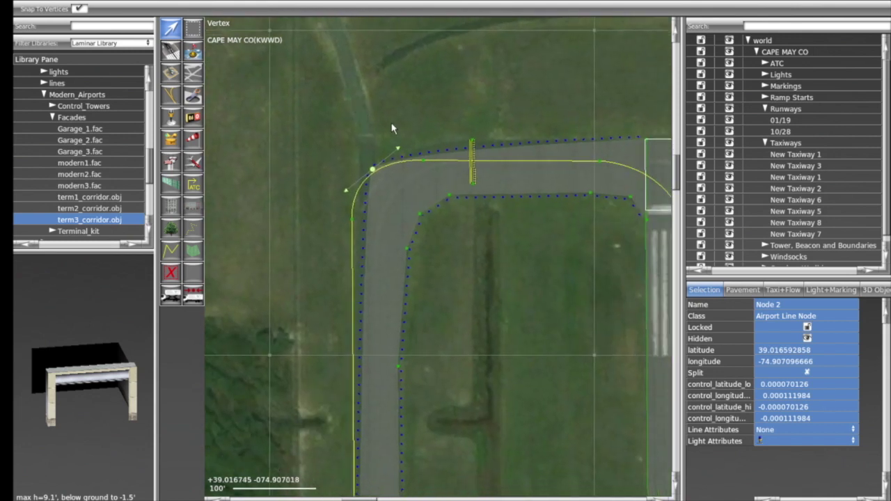
drag(374, 170, 359, 197)
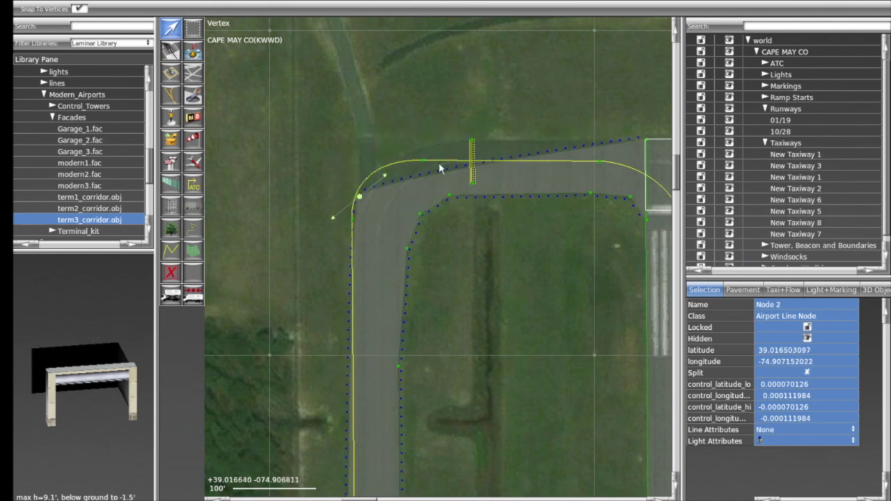
drag(360, 195, 359, 137)
click(455, 93)
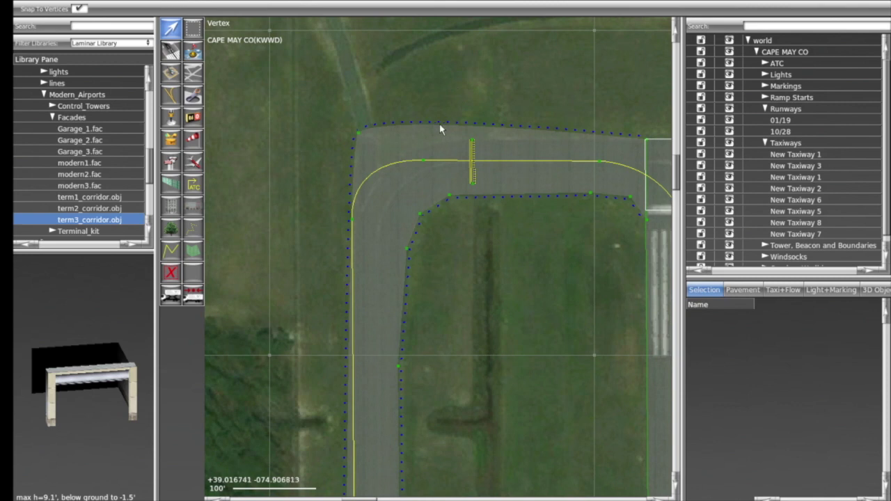
- Try to insert a node on the curved north edge of the taxiway's outer ring
click(439, 124)
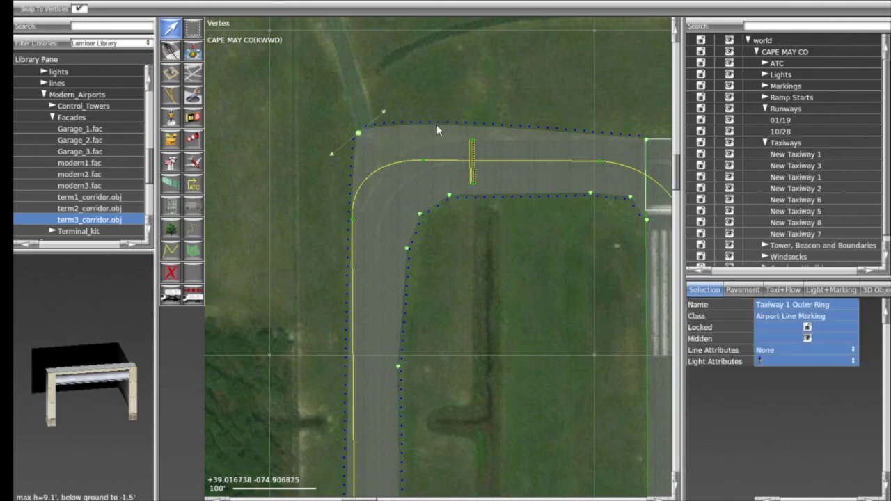
click(433, 123)
click(436, 124)
click(432, 120)
scroll(432, 120, up, 5)
click(432, 135)
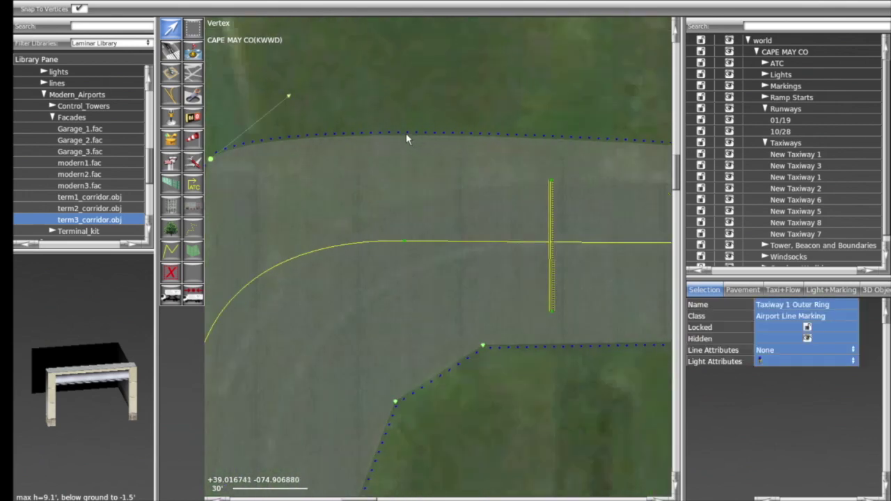
scroll(407, 140, up, 4)
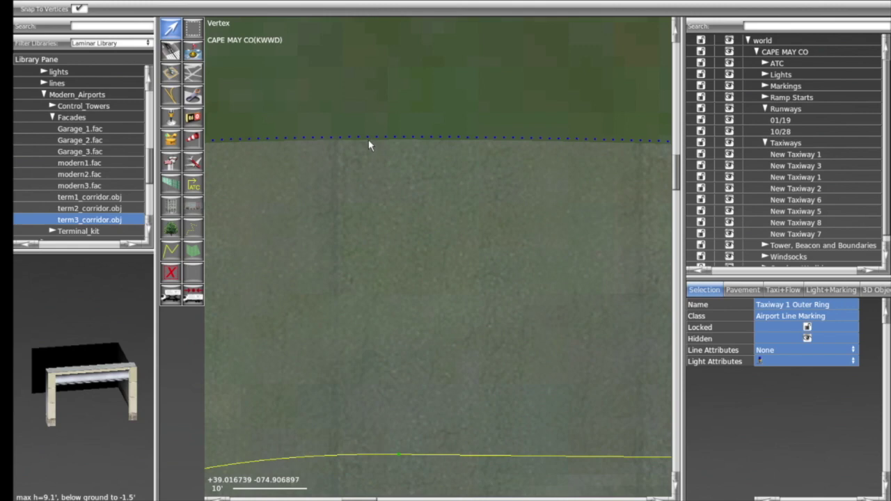
scroll(392, 144, down, 8)
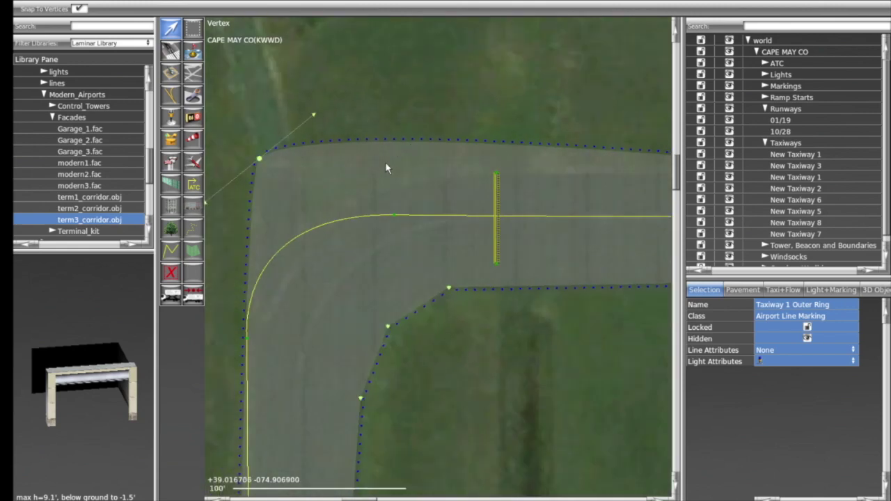
click(378, 150)
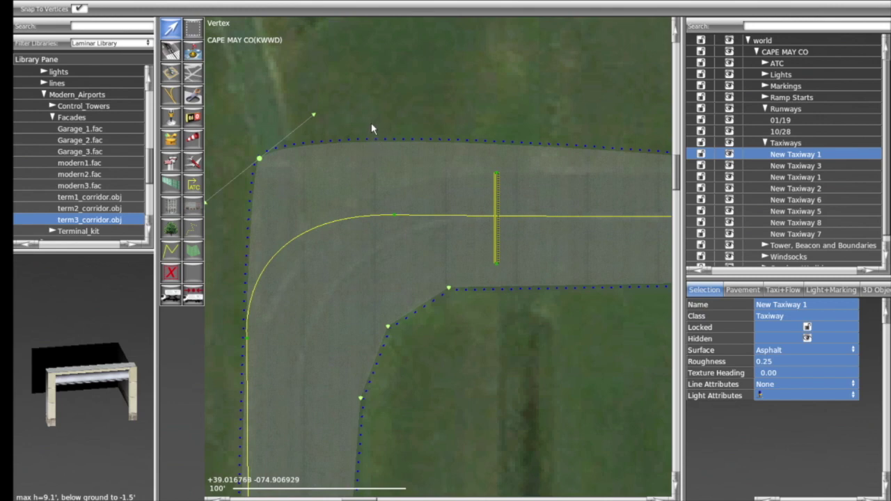
- Reselect Taxiway 1's outer ring and retry adding a node along its lit north edge, just east of the northwest corner
scroll(372, 125, up, 3)
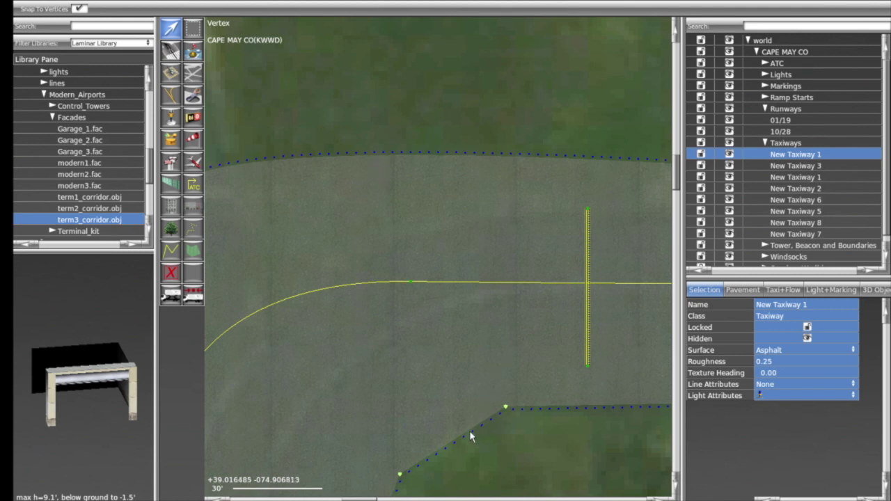
click(497, 423)
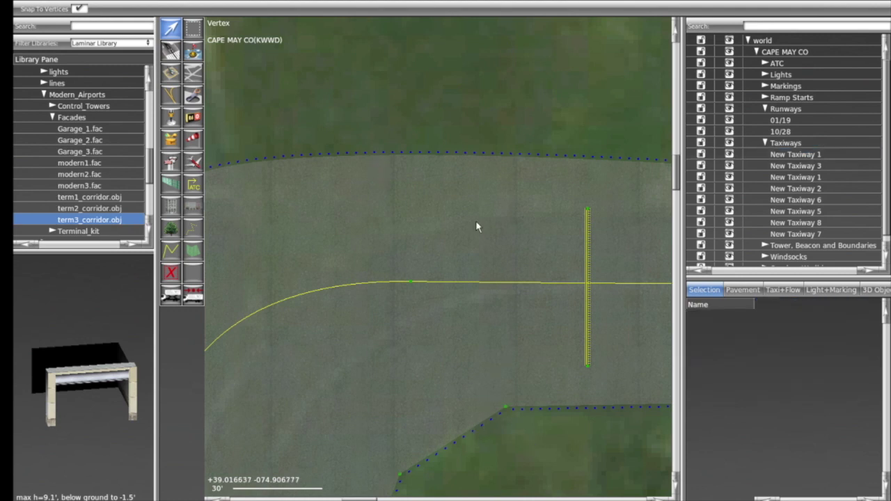
click(369, 157)
click(372, 139)
click(372, 157)
click(382, 146)
click(368, 156)
click(375, 155)
click(370, 158)
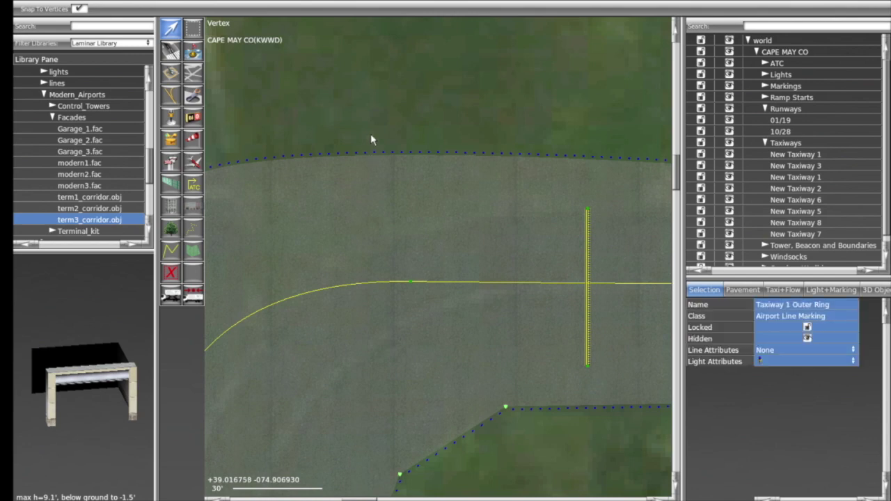
scroll(362, 124, down, 2)
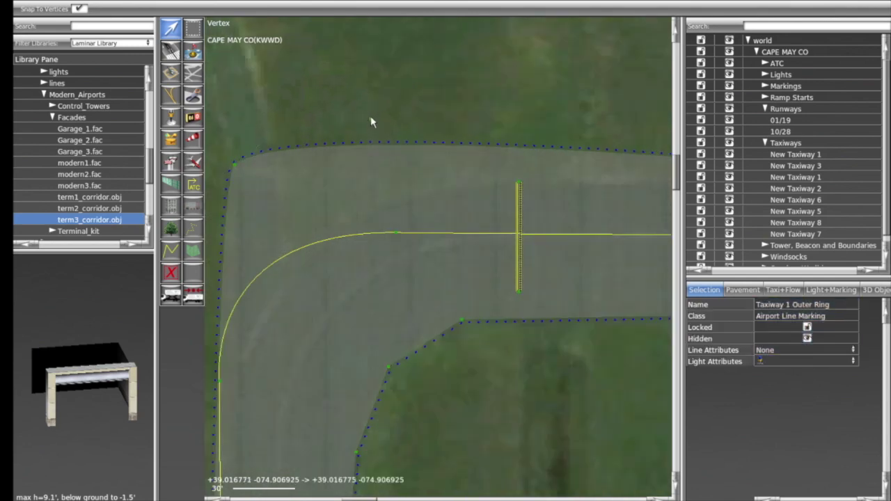
click(371, 115)
click(377, 156)
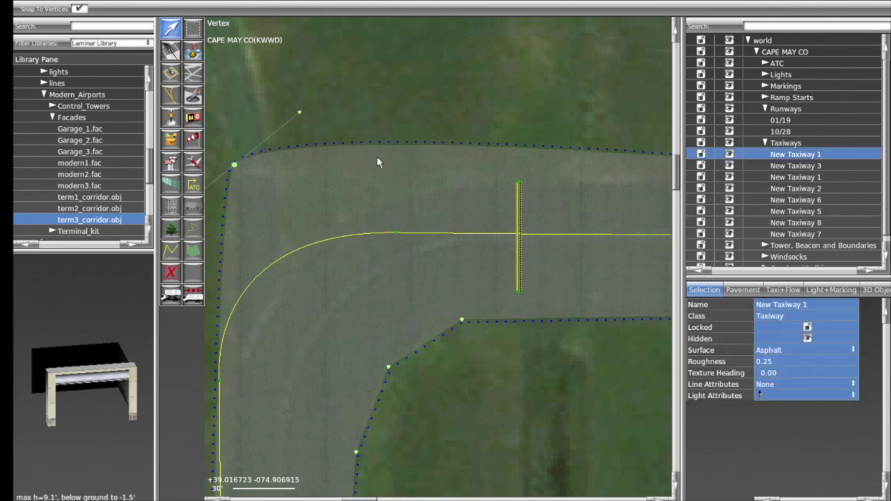
- Select Taxiway 1's outer ring at its north edge and set its light attributes to None
scroll(378, 147, up, 3)
scroll(365, 142, up, 2)
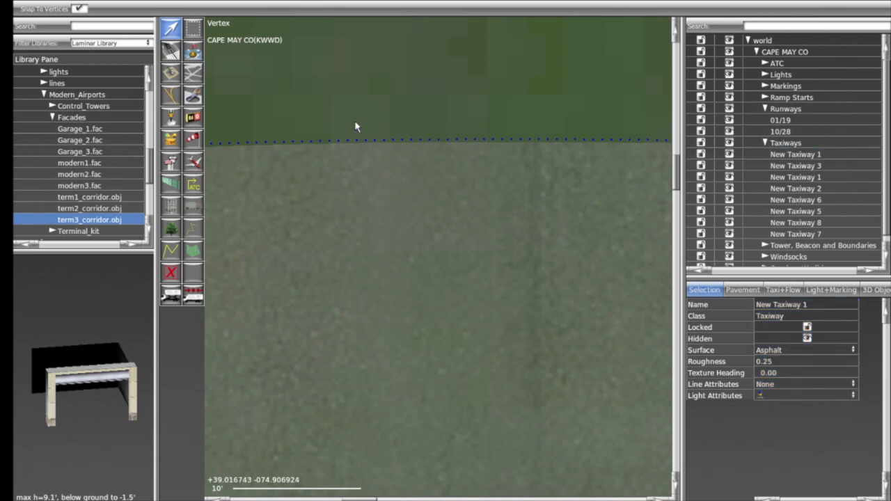
click(352, 144)
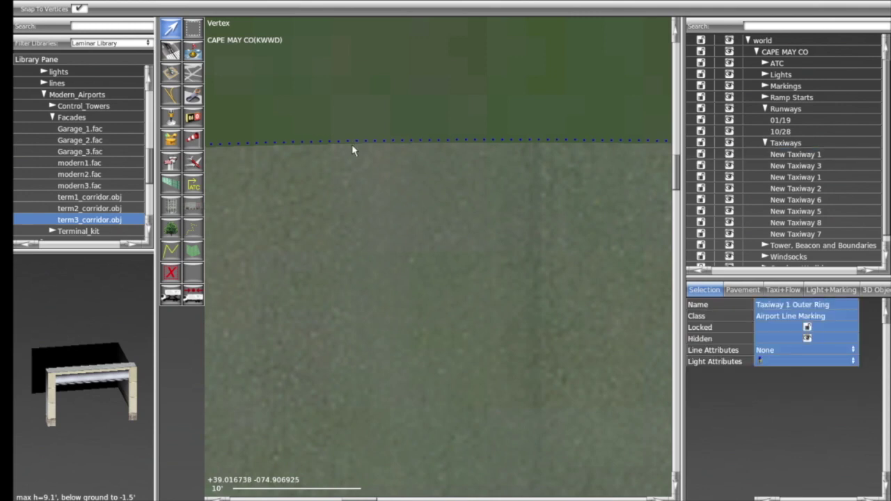
click(352, 140)
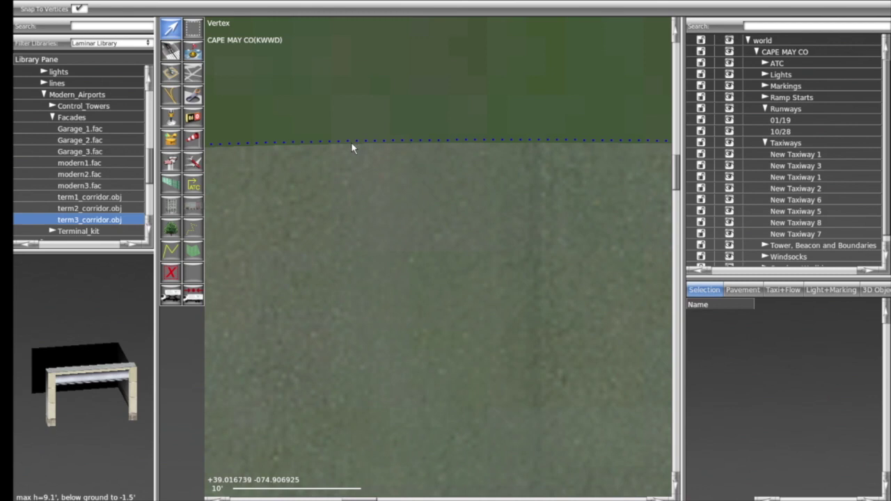
click(352, 144)
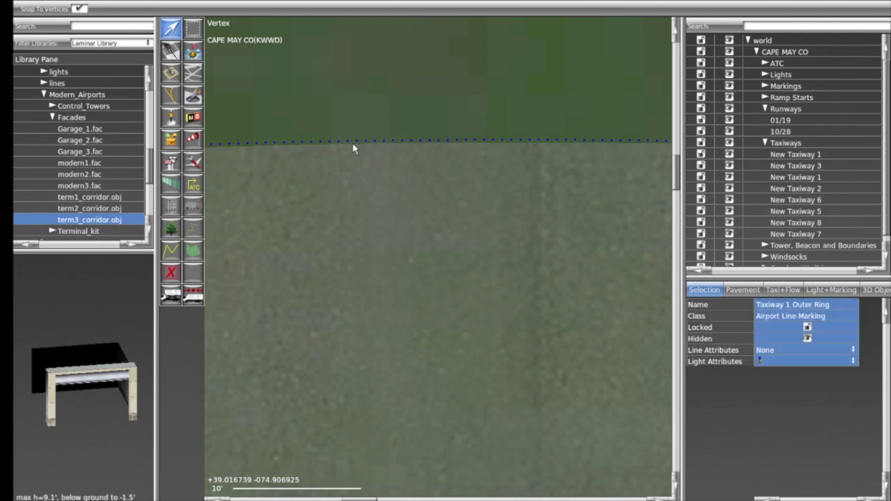
click(776, 361)
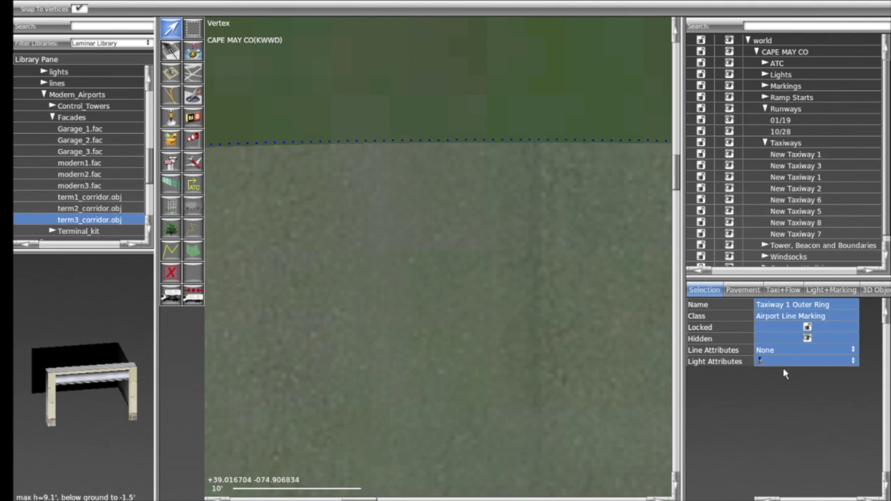
- Insert a curved node on the outer ring's north edge, just east of the rounded northwest corner
click(372, 144)
click(374, 144)
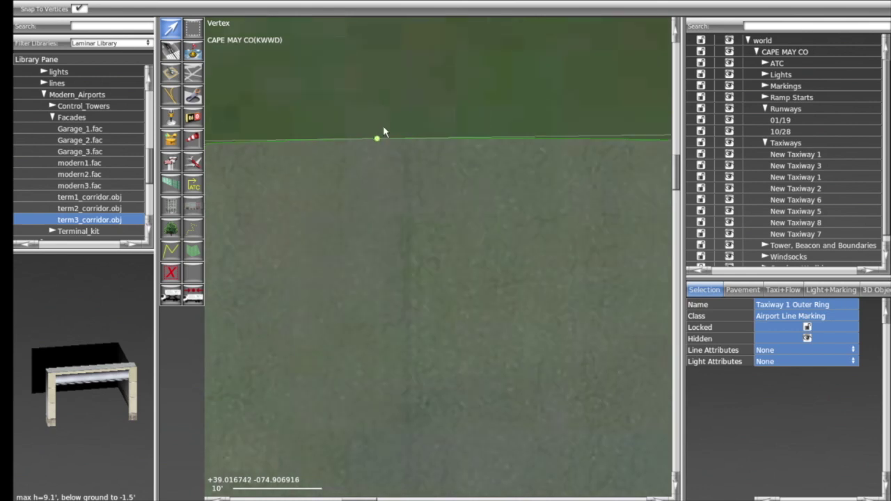
scroll(404, 147, down, 3)
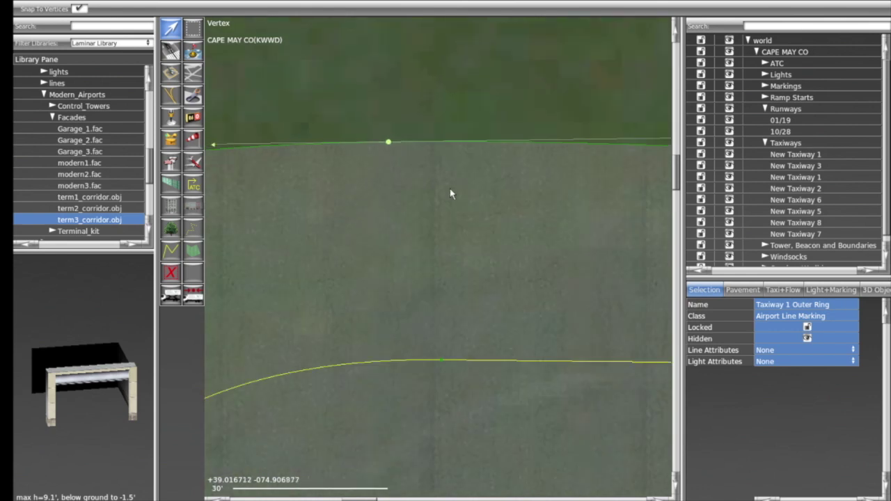
scroll(451, 185, down, 2)
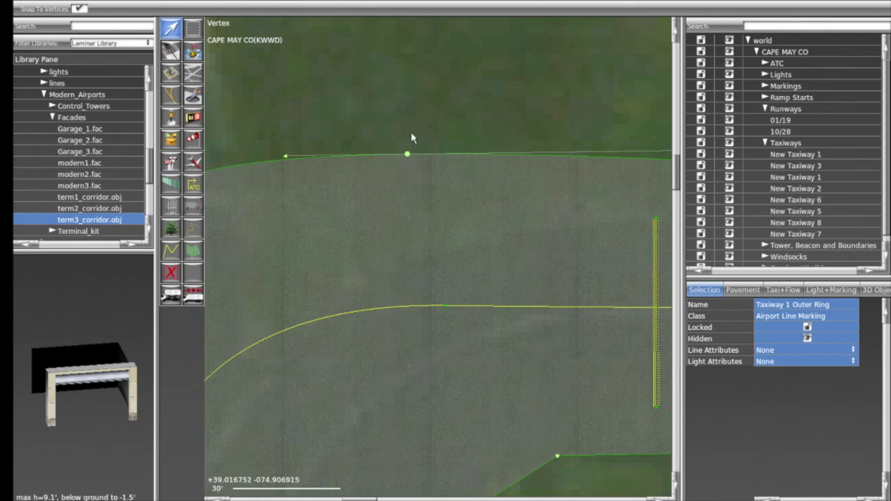
scroll(412, 138, down, 2)
scroll(508, 142, down, 2)
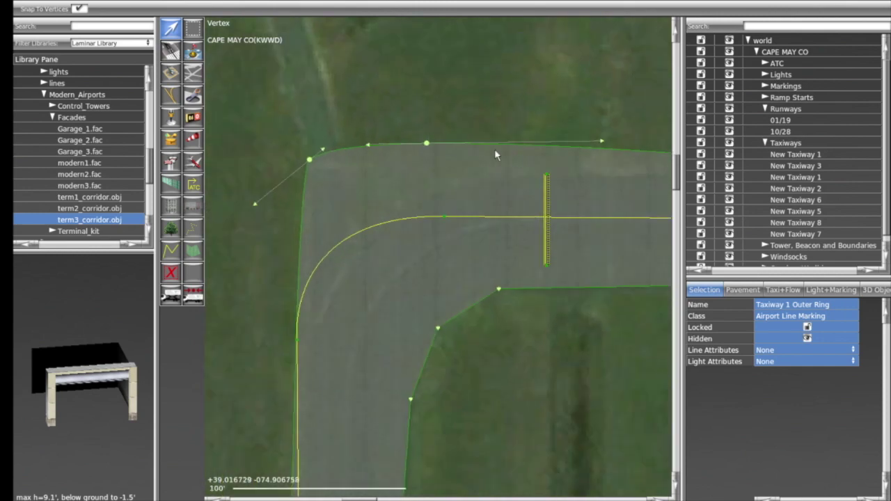
- Reshape the taxiway's northwest bend by adjusting the outer corner's curve handles and moving the inner corner node slightly outward
drag(369, 143, 387, 105)
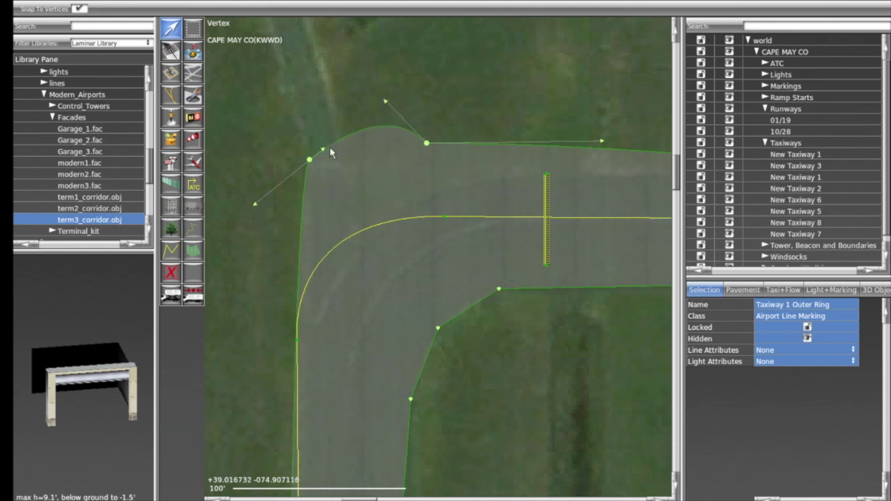
drag(324, 149, 277, 130)
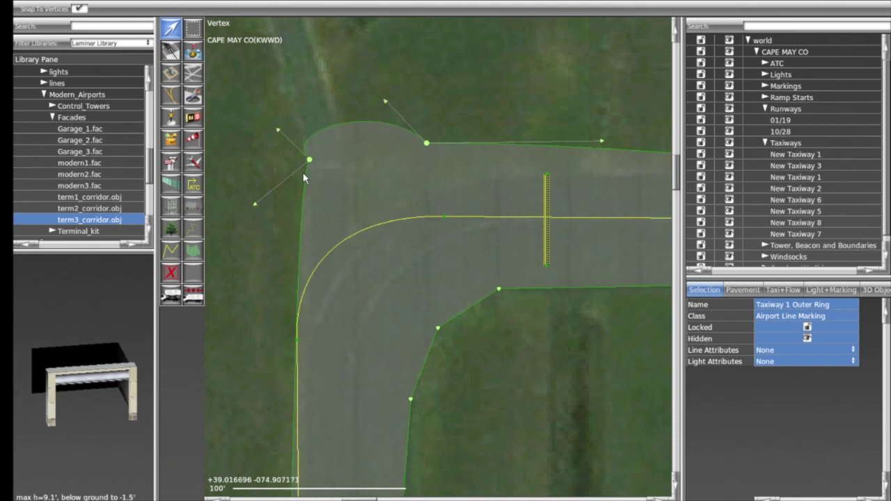
mouse_move(254, 205)
mouse_down()
mouse_move(299, 215)
mouse_move(235, 199)
mouse_move(243, 212)
mouse_up()
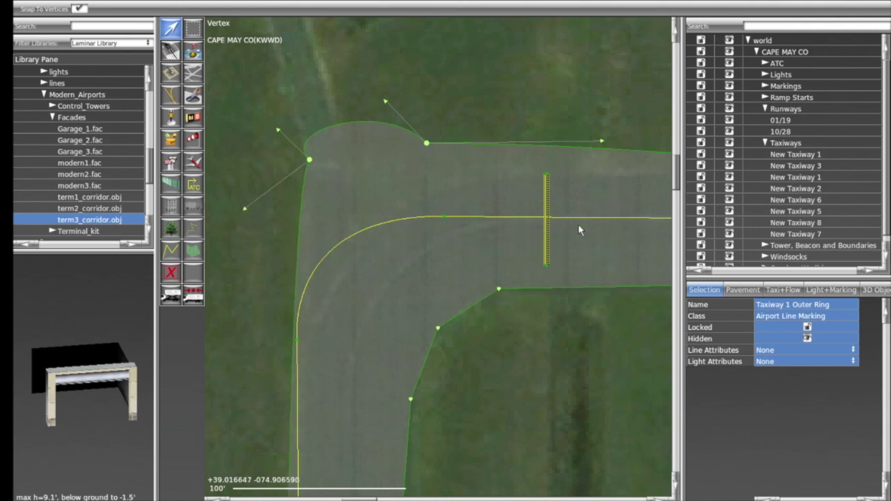
mouse_move(438, 328)
mouse_down()
mouse_move(425, 314)
mouse_move(428, 325)
mouse_up()
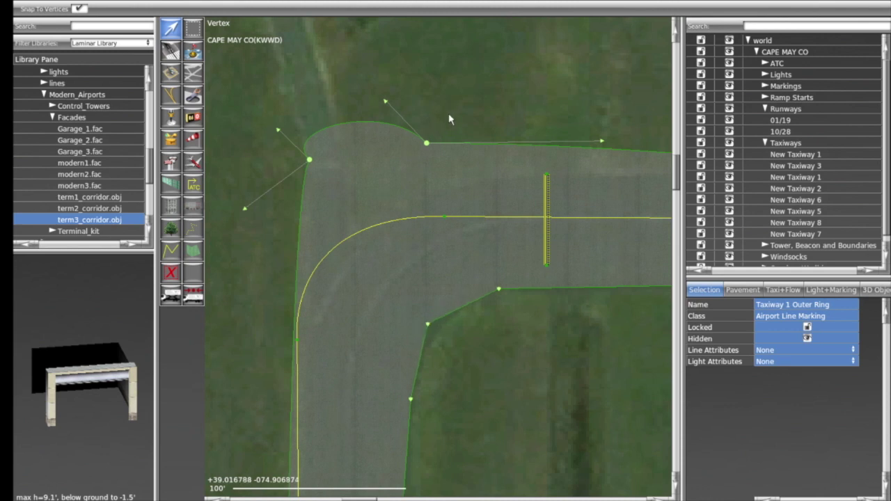
- Move the eastern node of the taxiway's outer bend slightly east and north
click(426, 142)
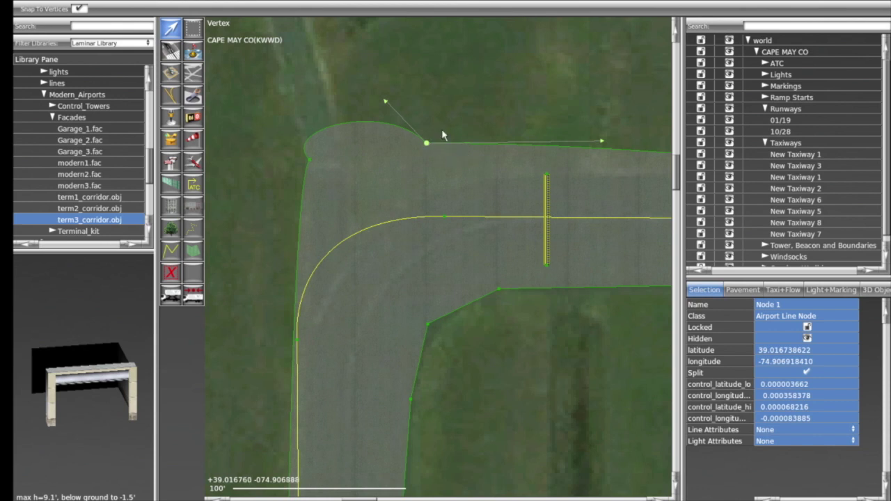
mouse_move(428, 143)
mouse_down()
mouse_move(451, 144)
mouse_move(441, 124)
mouse_move(441, 139)
mouse_up()
click(446, 123)
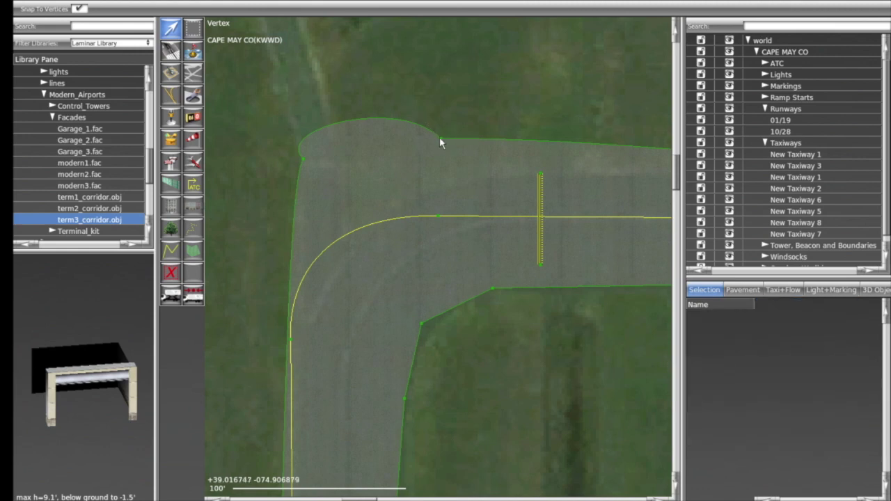
mouse_move(444, 138)
mouse_down()
mouse_move(441, 146)
mouse_move(441, 122)
mouse_up()
click(441, 122)
click(441, 122)
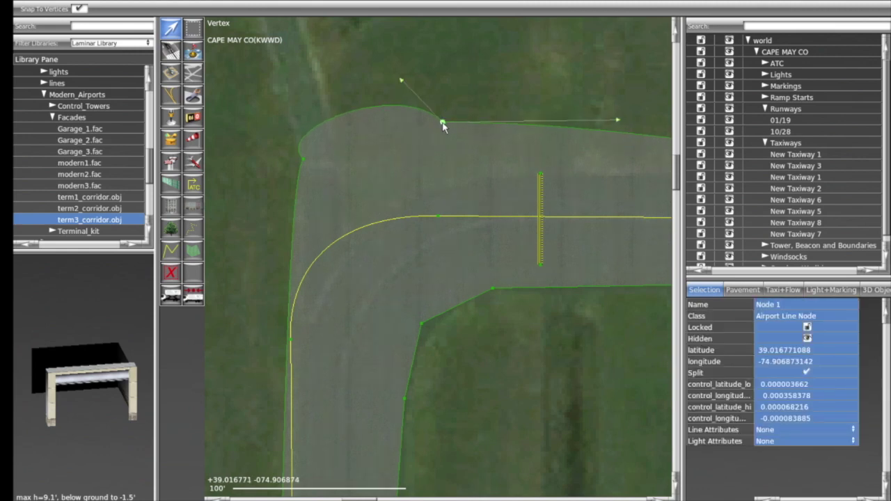
- Delete the two curved nodes that form the taxiway's outer northwest bend
key(Delete)
click(304, 158)
key(Delete)
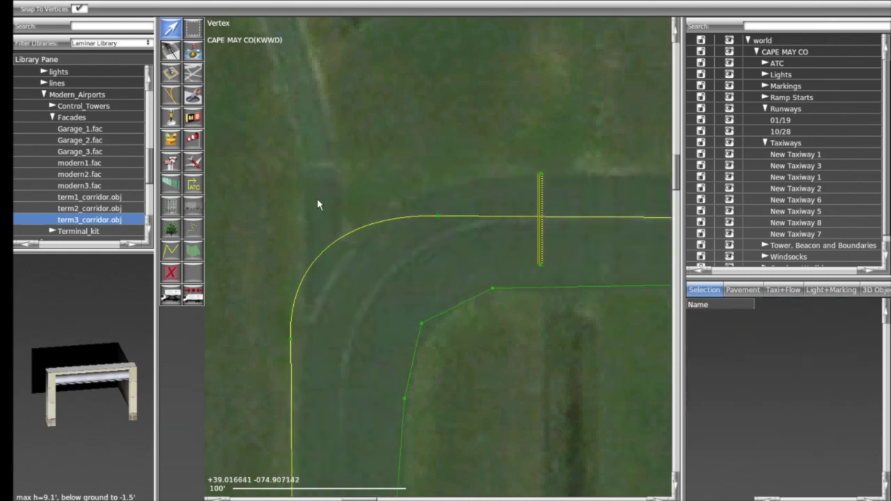
- Select the taxiway's outer ring and move its northwest corner node inward, closer to the yellow centreline bend
scroll(417, 339, down, 5)
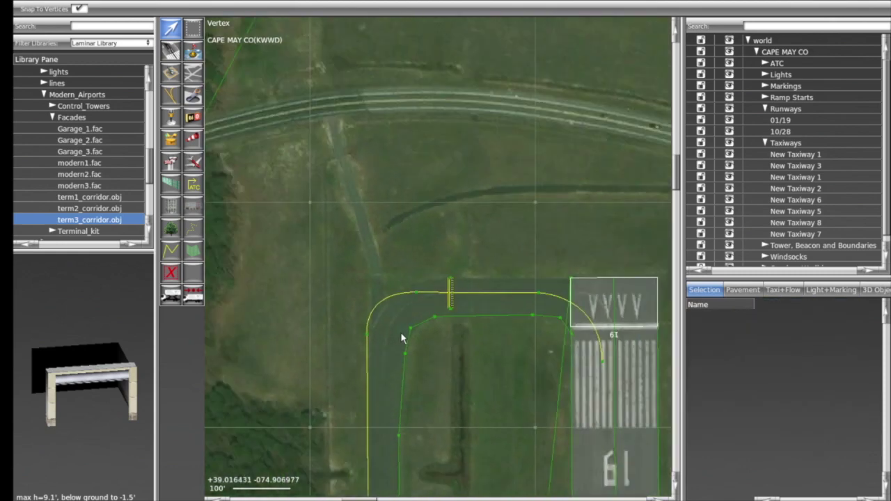
scroll(420, 202, down, 4)
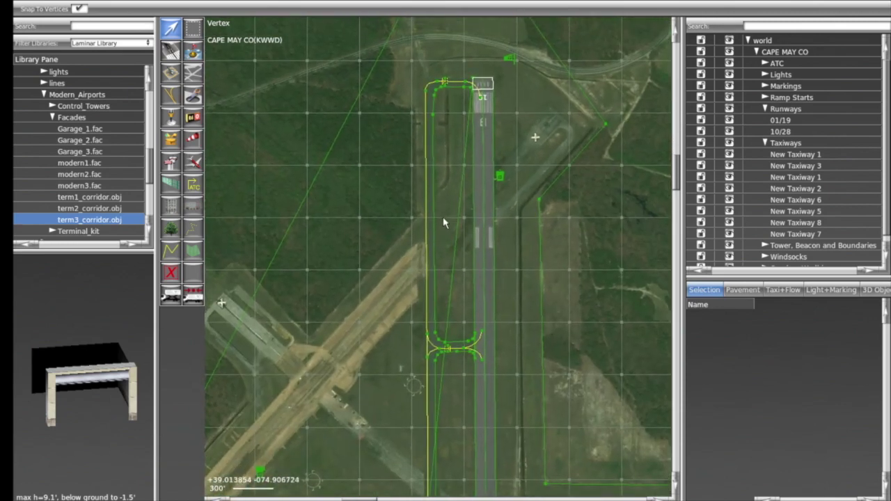
click(454, 258)
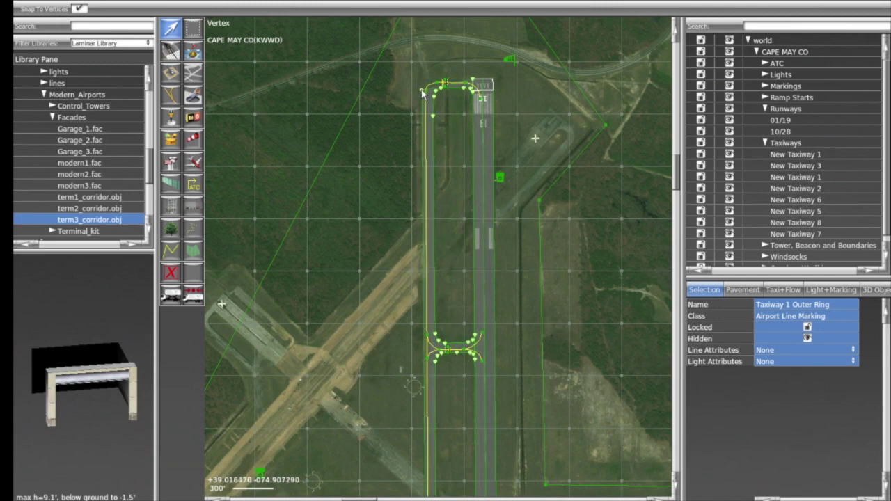
scroll(417, 87, up, 5)
scroll(431, 73, up, 5)
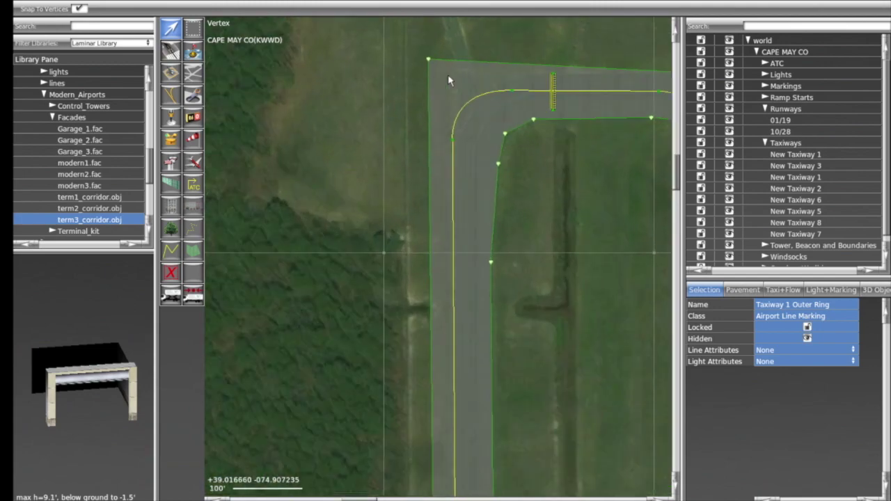
drag(429, 73, 433, 73)
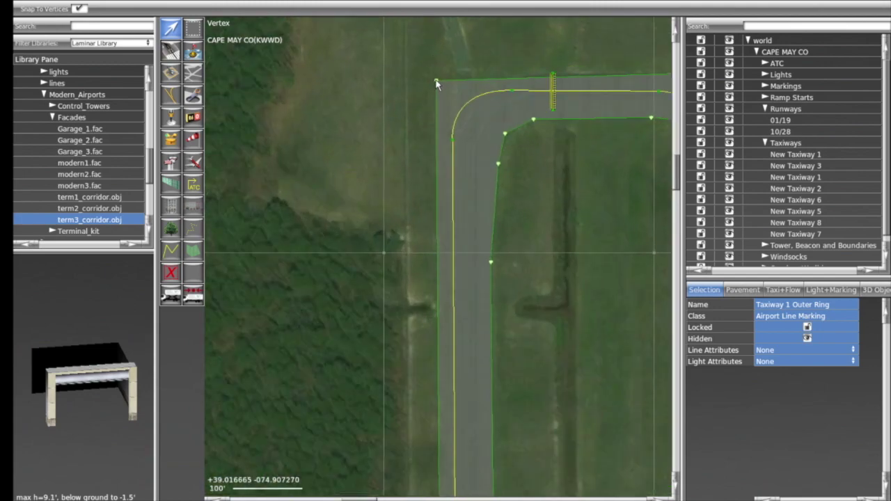
- Add nodes to the taxiway's north and west edges on either side of the northwest corner node
alt+click(512, 73)
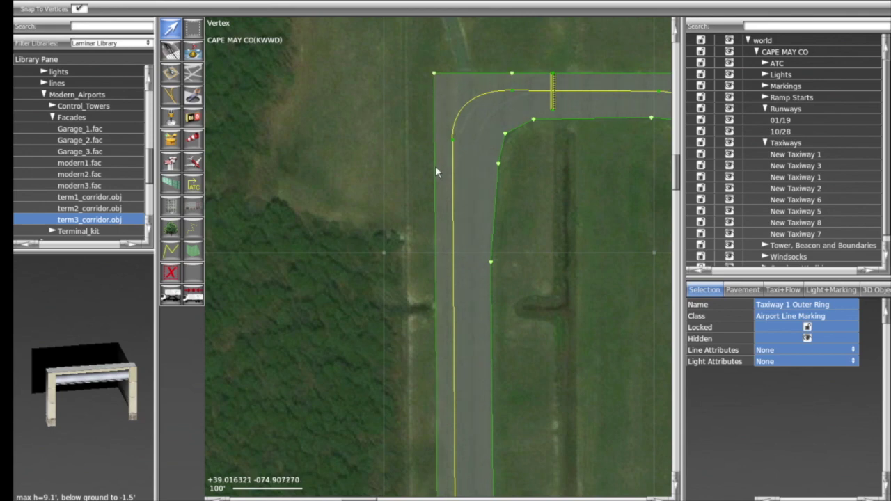
click(448, 73)
click(434, 74)
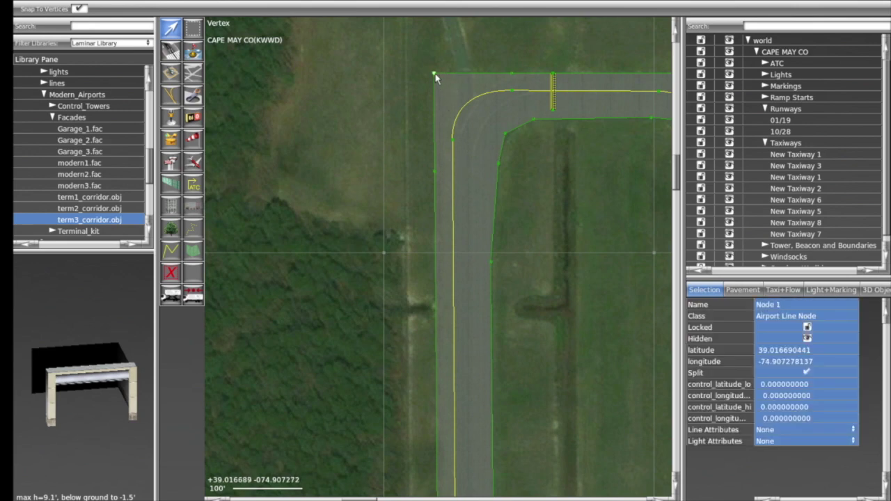
- Round the outer northwest corner with symmetric curve handles and reposition its neighbouring nodes so the edge follows the imagery
alt+drag(434, 74, 550, 78)
click(434, 173)
drag(434, 173, 475, 102)
drag(497, 74, 476, 97)
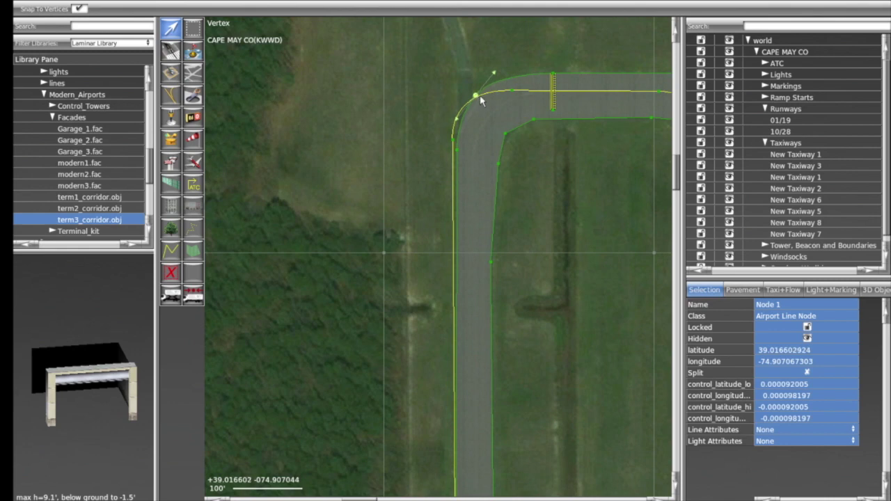
- Move the inner edge's north node east to line up with the lower end of the hold line
click(559, 154)
drag(533, 119, 553, 119)
click(552, 120)
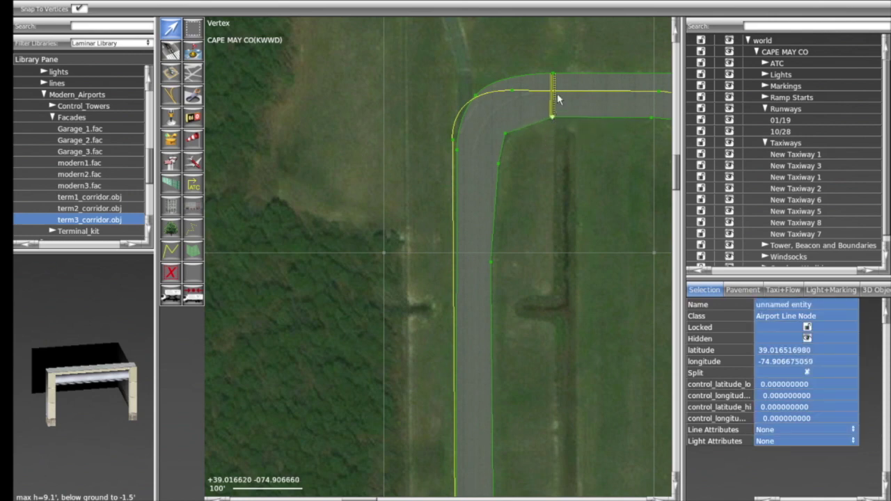
drag(550, 119, 554, 121)
click(554, 120)
click(554, 119)
drag(554, 120, 554, 123)
click(554, 122)
click(554, 121)
click(553, 122)
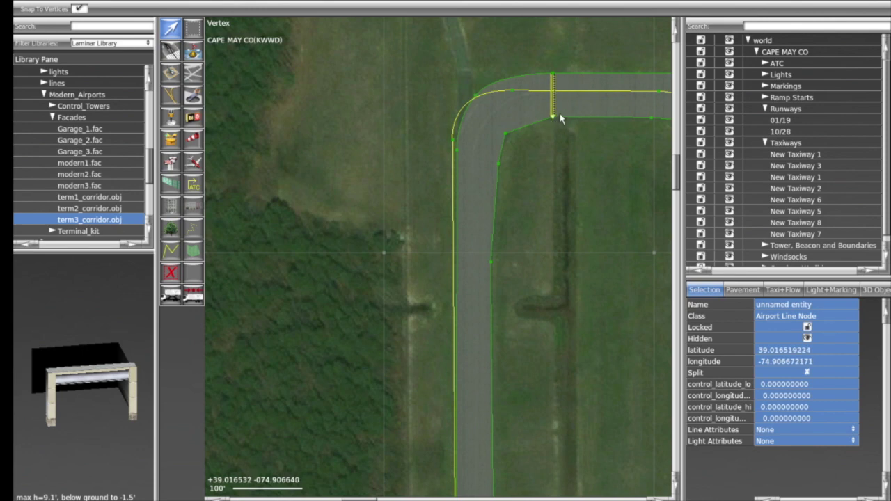
- Round the inner northwest corner with curve handles and adjust the two nodes below it along the inner edge
mouse_move(499, 166)
mouse_down()
mouse_move(533, 175)
mouse_move(498, 175)
mouse_up()
click(505, 135)
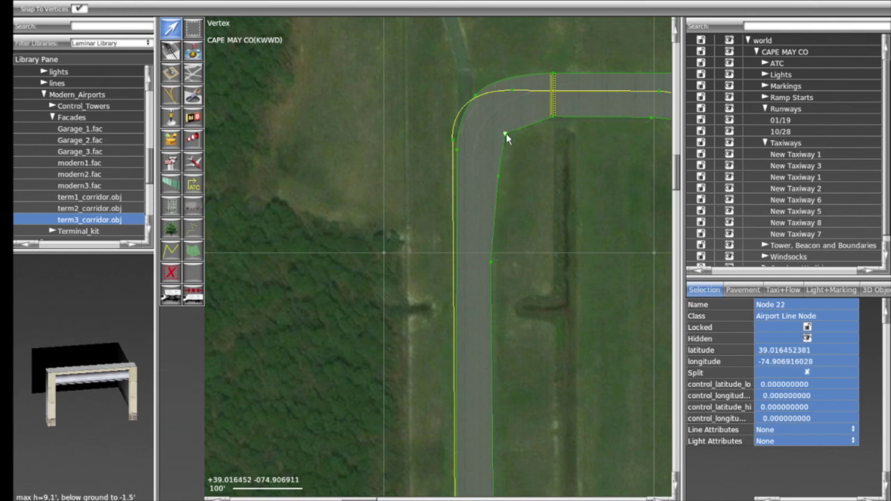
mouse_move(506, 135)
alt+mouse_down()
mouse_move(518, 148)
mouse_move(523, 141)
mouse_move(513, 120)
mouse_move(511, 136)
alt+mouse_up()
click(498, 175)
mouse_move(498, 176)
mouse_down()
mouse_move(484, 156)
mouse_move(501, 179)
mouse_up()
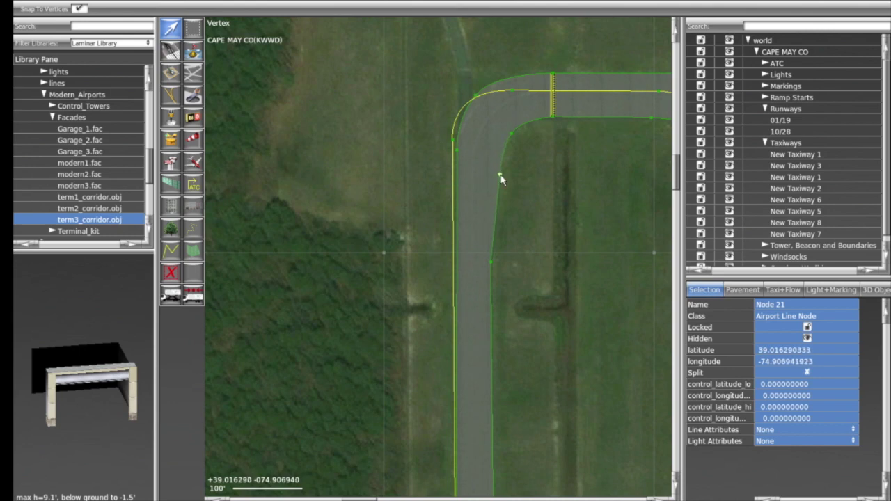
click(491, 263)
mouse_move(490, 264)
mouse_down()
mouse_move(522, 265)
mouse_move(452, 245)
mouse_move(459, 254)
mouse_move(439, 235)
mouse_move(492, 252)
mouse_move(492, 262)
mouse_up()
- Round the taxiway's inner corner beside the runway 19 threshold by pulling curve handles from its node
scroll(538, 165, down, 1)
right_drag(607, 167, 533, 169)
click(568, 133)
click(567, 133)
mouse_move(567, 136)
mouse_down()
mouse_move(585, 146)
mouse_move(578, 143)
mouse_up()
- Fine-tune the position and curve handles of the inner corner node beside the runway 19 threshold
scroll(578, 143, up, 3)
scroll(587, 131, up, 2)
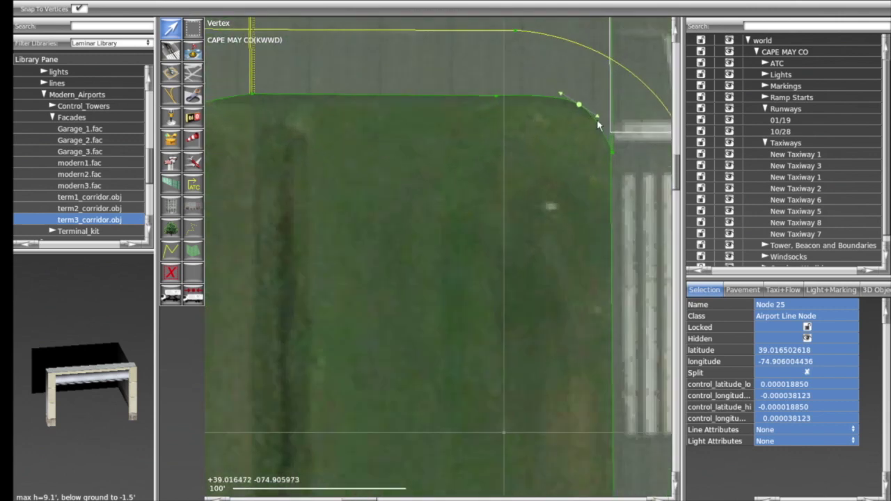
drag(596, 114, 601, 117)
alt+drag(579, 105, 602, 120)
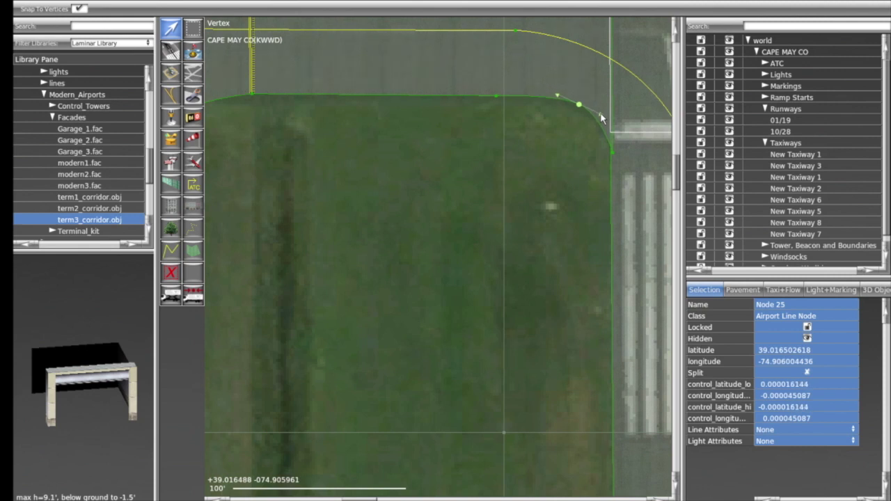
alt+drag(601, 116, 580, 105)
scroll(579, 106, down, 3)
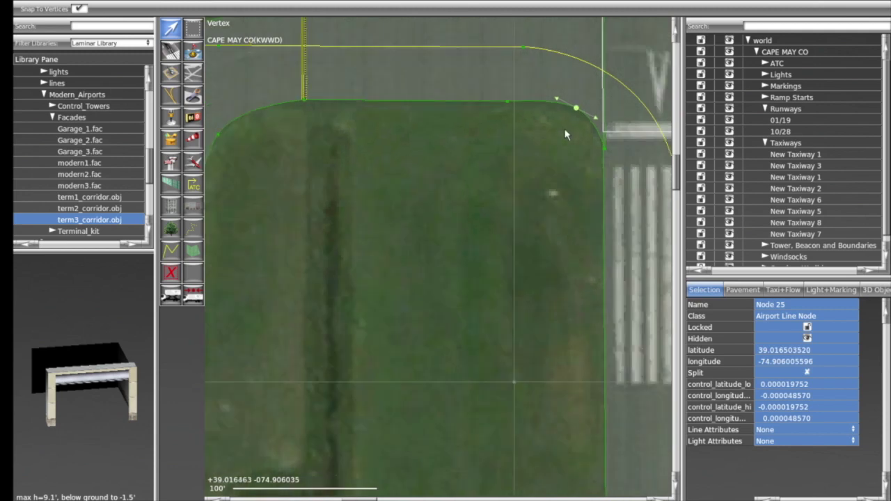
- Nudge the inner north edge's nodes and the rounded corner node near the runway slightly south
drag(524, 110, 526, 110)
drag(384, 112, 385, 113)
click(384, 110)
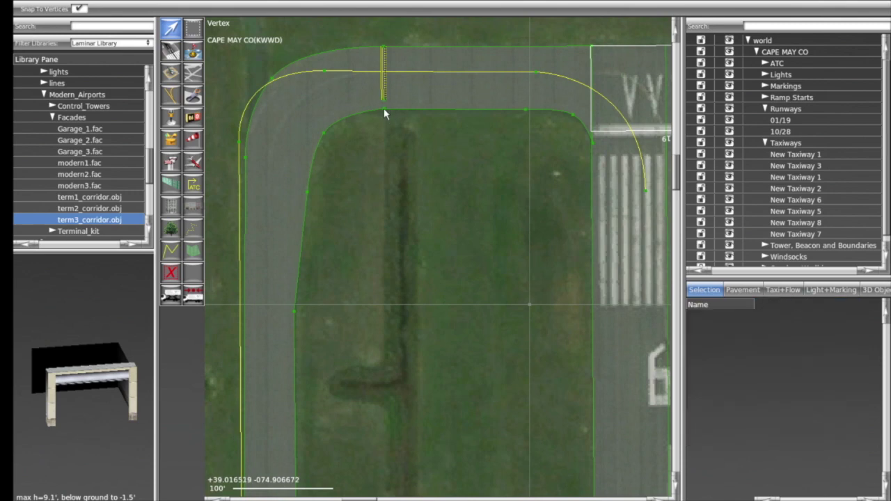
drag(527, 113, 527, 117)
click(573, 115)
drag(573, 116, 574, 118)
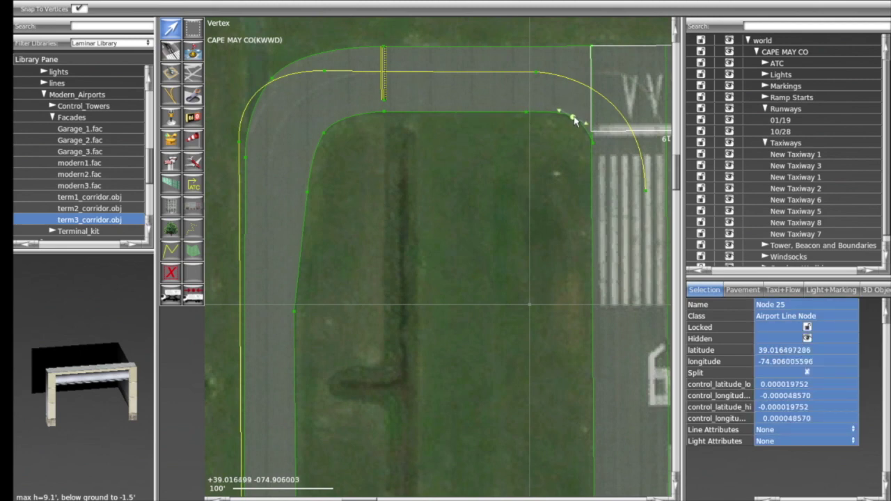
click(583, 128)
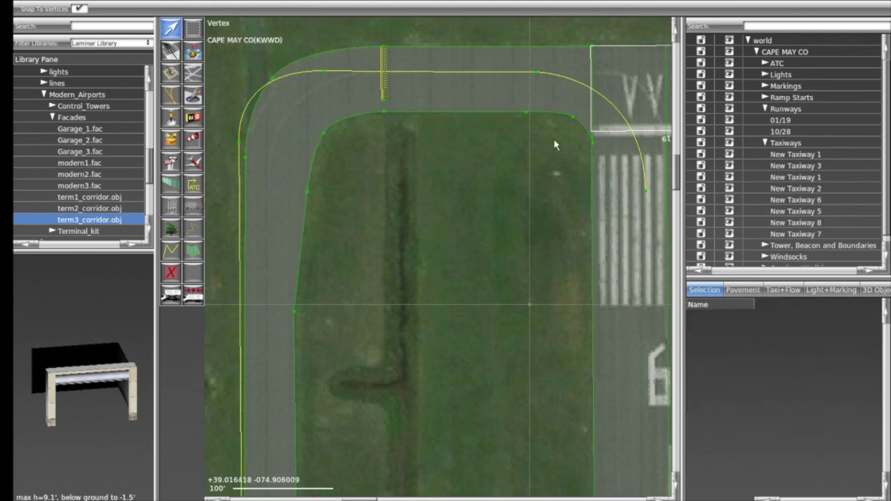
- Nudge the inner northwest corner node and the two nodes below it to smooth the taxiway's inner edge
click(324, 133)
mouse_move(329, 128)
mouse_down()
mouse_move(342, 110)
mouse_move(325, 135)
mouse_up()
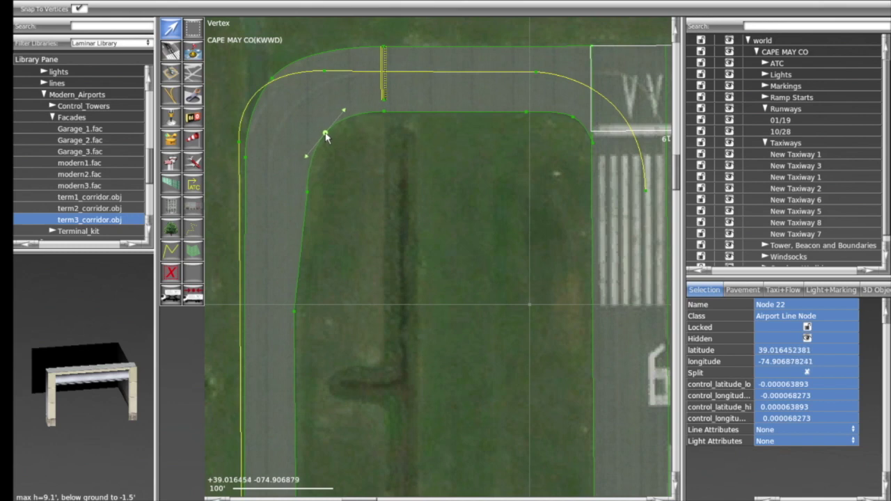
click(308, 194)
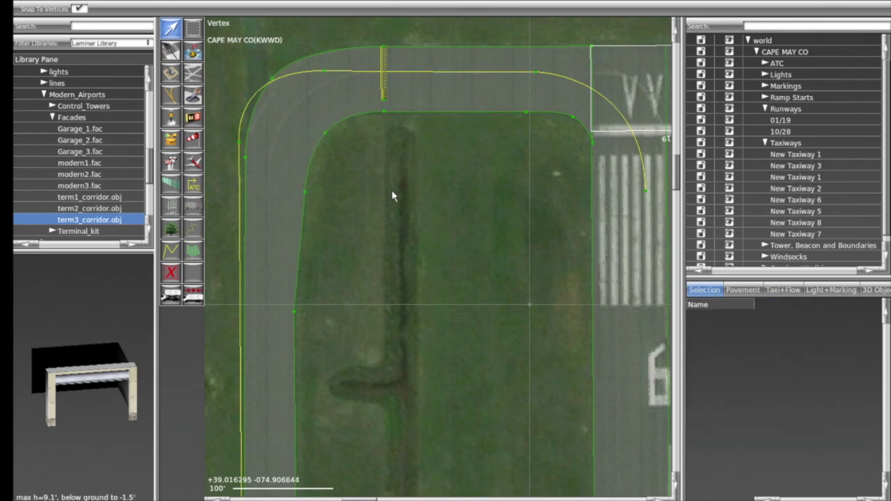
click(294, 312)
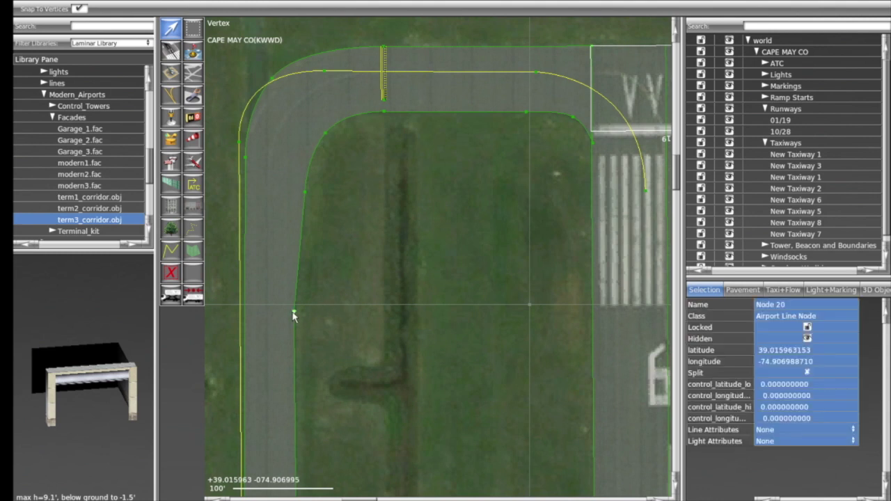
click(370, 231)
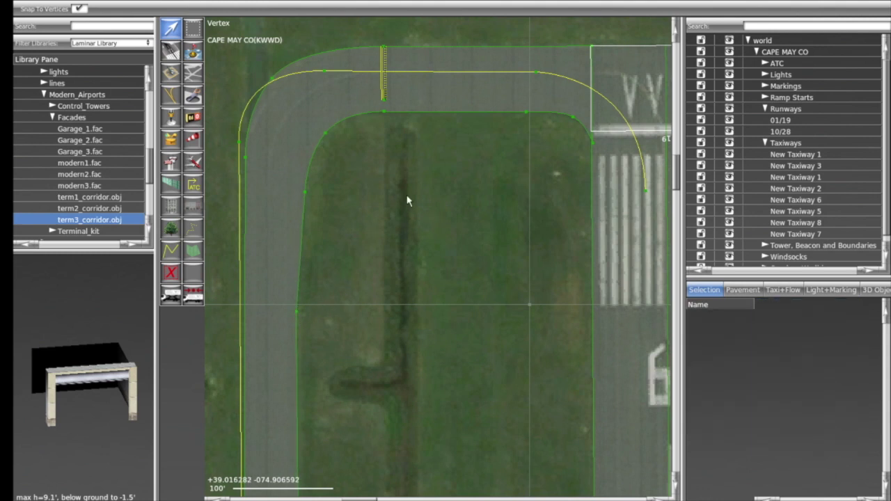
- Examine the straight parallel taxiway south of the bend, comparing its edges with the yellow centreline
scroll(458, 202, down, 2)
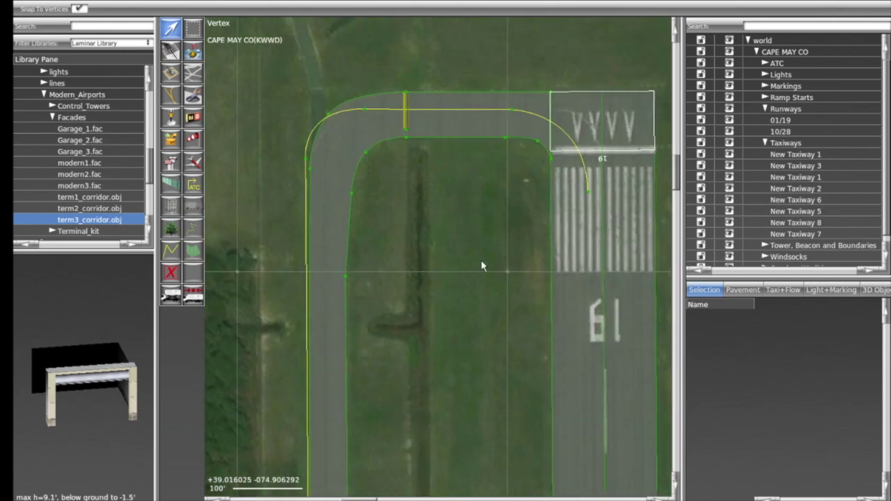
right_drag(477, 357, 478, 252)
key(Down)
key(Down)
key(Down)
key(Down)
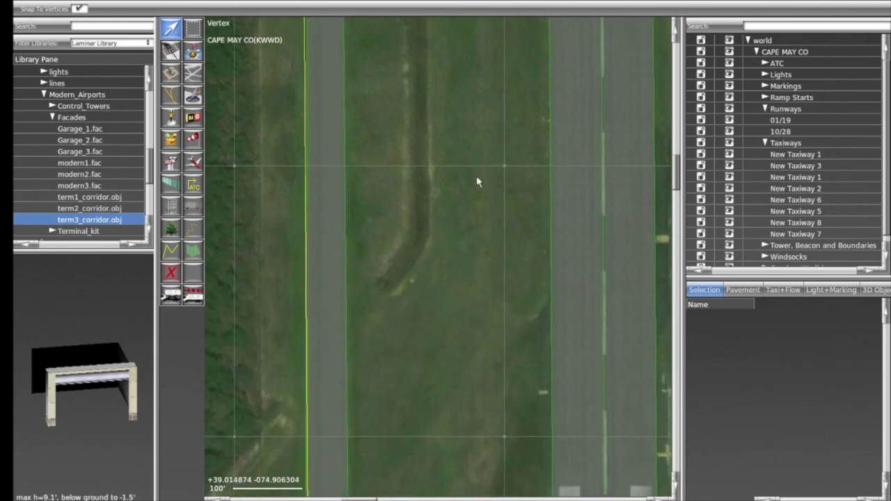
key(Left)
key(Left)
key(Down)
key(Down)
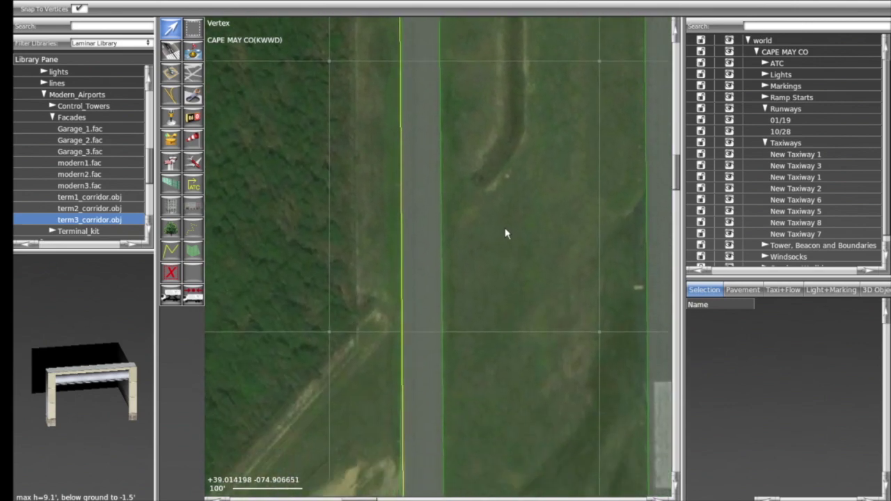
key(Up)
key(Up)
key(Up)
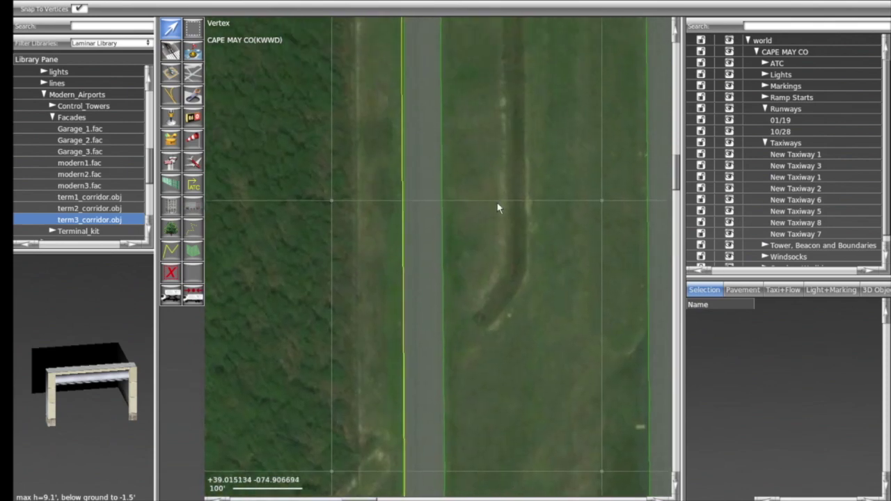
key(Up)
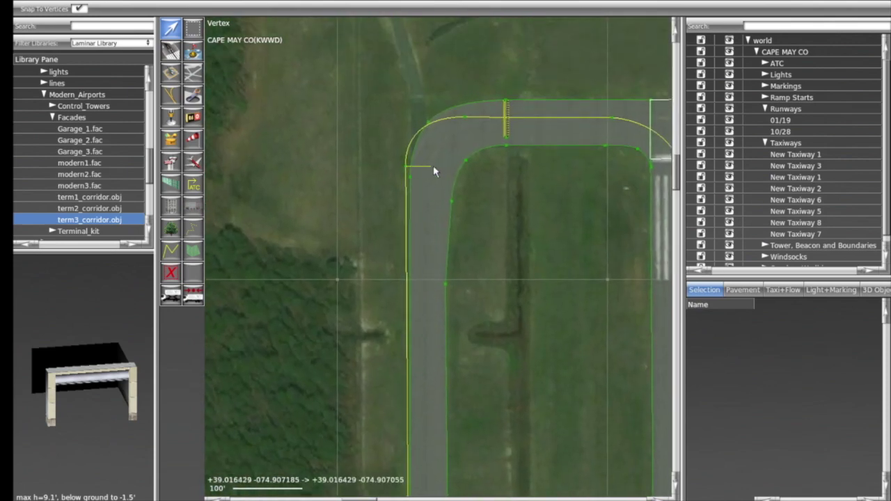
- Shift the yellow centreline's two bend nodes east to mid-pavement and extend its lead-on curve to the runway 19 centreline
drag(405, 168, 427, 176)
drag(472, 120, 495, 121)
right_drag(575, 130, 388, 166)
scroll(388, 166, up, 2)
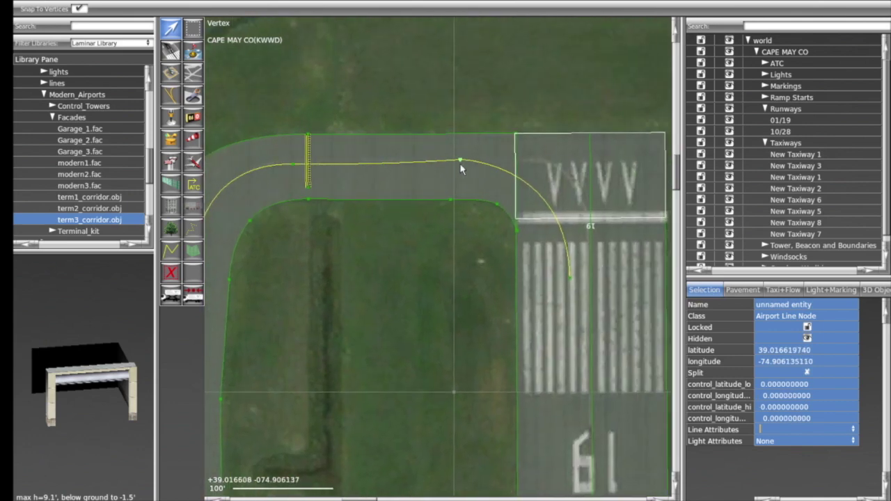
alt+drag(460, 161, 546, 161)
drag(569, 279, 591, 285)
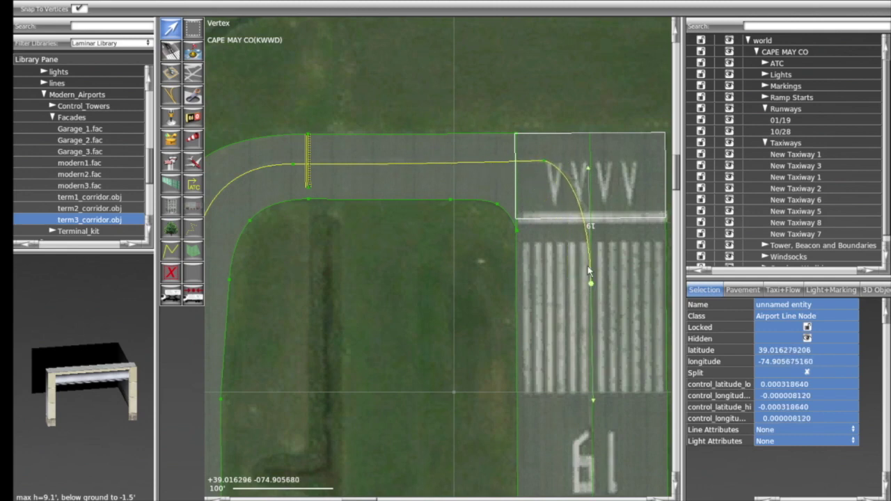
- Refine the lead-on curve's start node, end node and curve handle so it meets the runway 19 centreline smoothly
drag(545, 162, 539, 163)
click(591, 285)
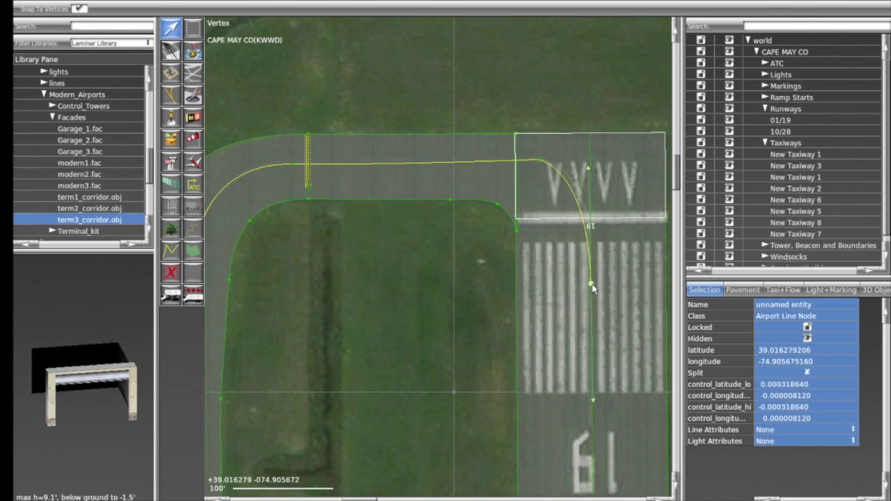
drag(589, 186, 596, 162)
drag(589, 284, 591, 289)
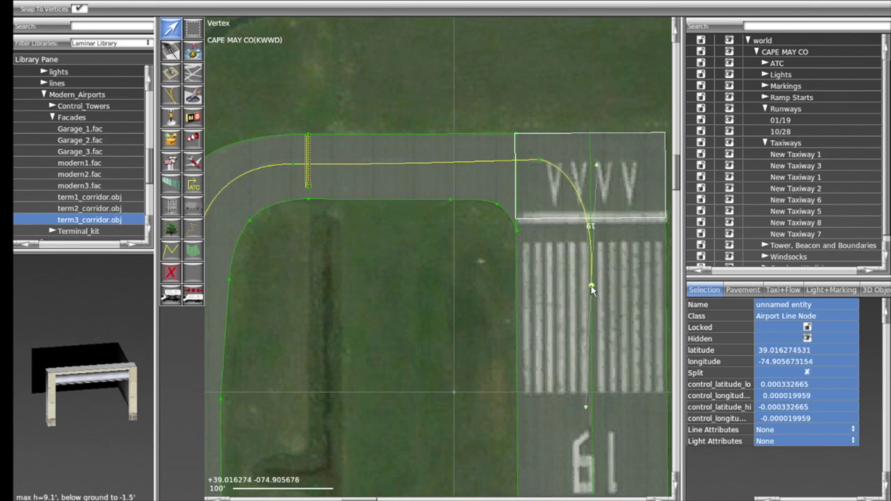
click(595, 103)
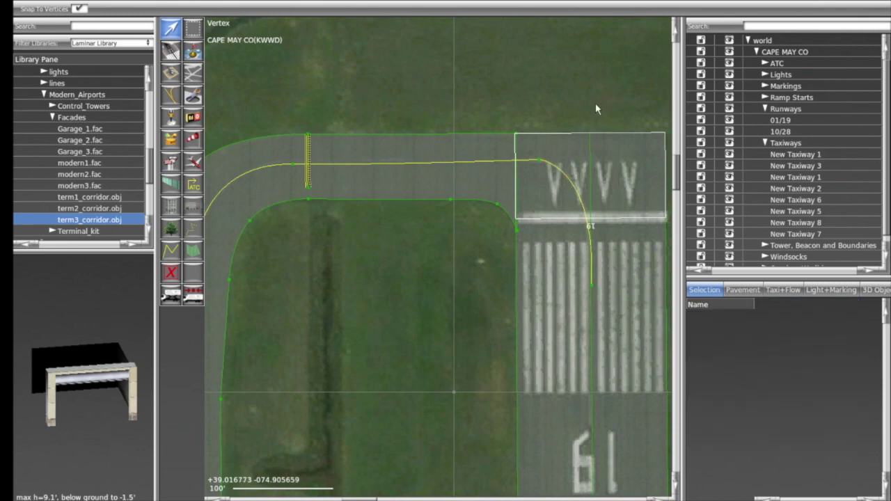
- Straighten the yellow centreline between the northwest bend and runway 19 by nudging the nodes at both ends of that stretch
click(539, 161)
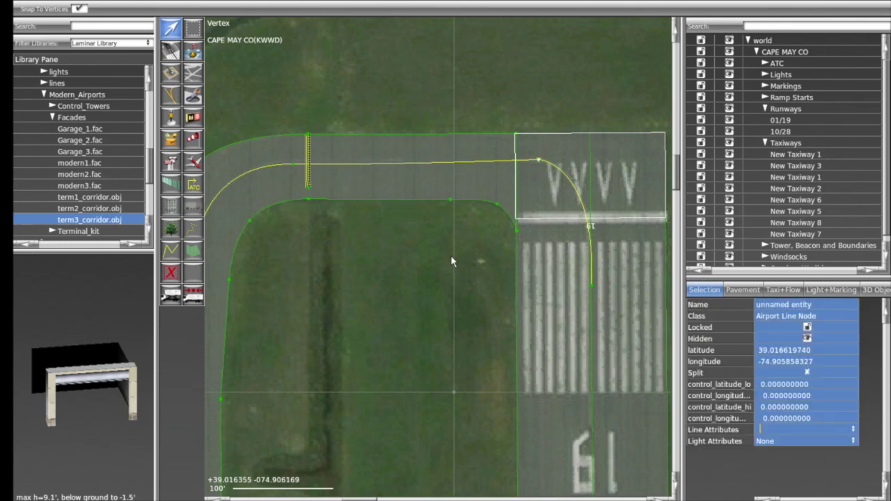
click(378, 186)
scroll(321, 181, down, 2)
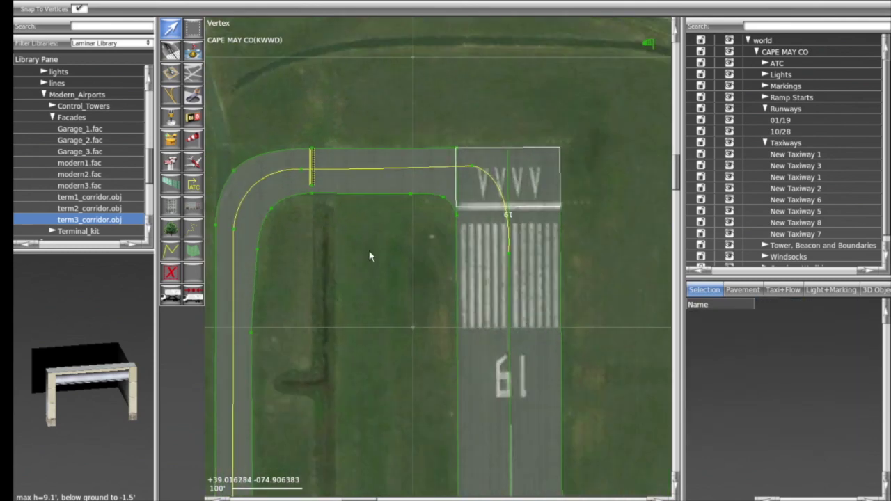
right_drag(369, 252, 445, 149)
drag(545, 59, 546, 61)
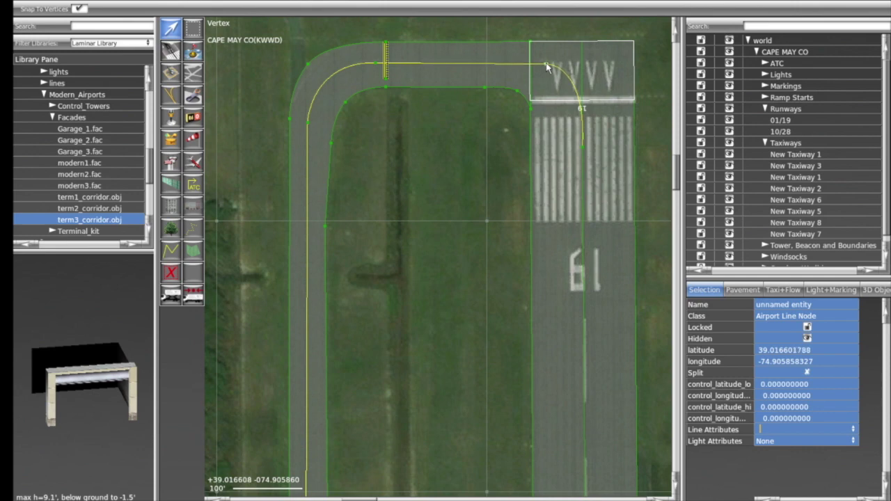
click(376, 63)
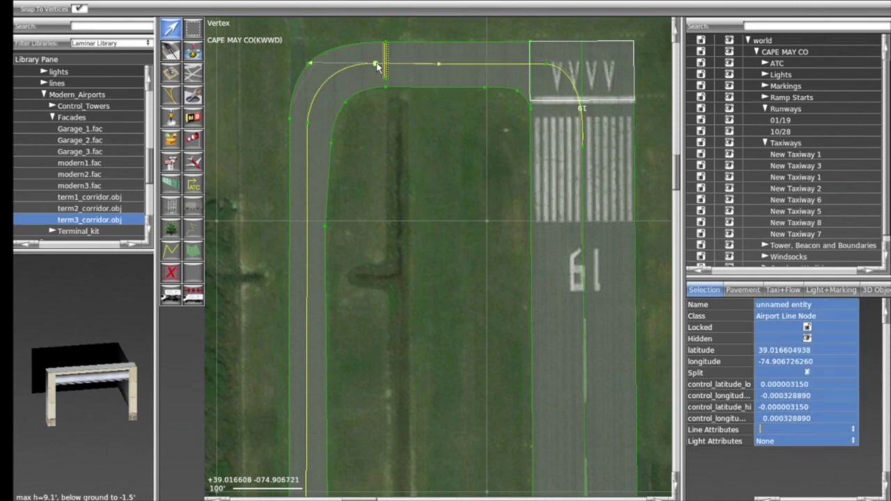
click(386, 84)
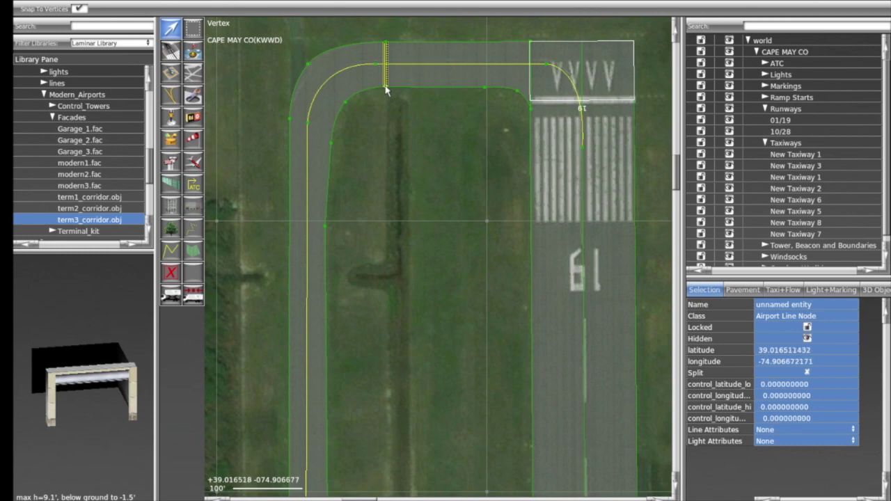
click(374, 65)
drag(376, 66, 376, 64)
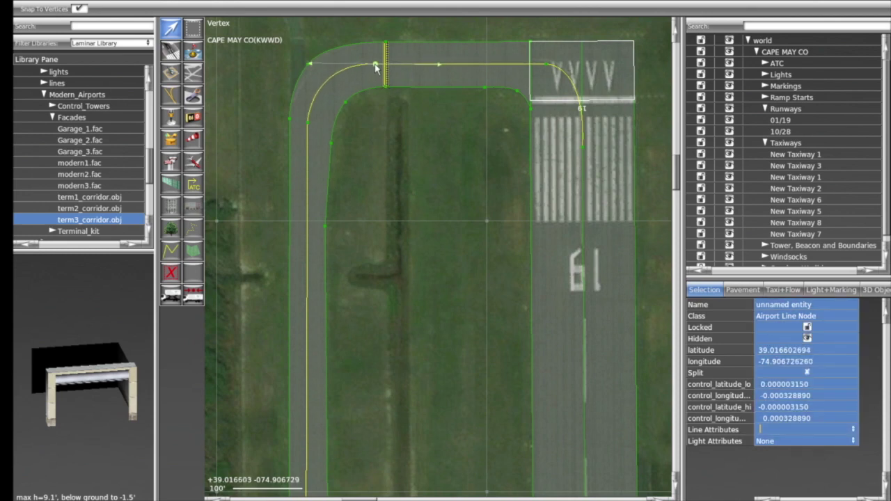
click(547, 65)
drag(547, 65, 547, 66)
- Widen the lead-on curve by moving its end node south along the runway centreline and its start node west to the runway edge
scroll(581, 102, up, 3)
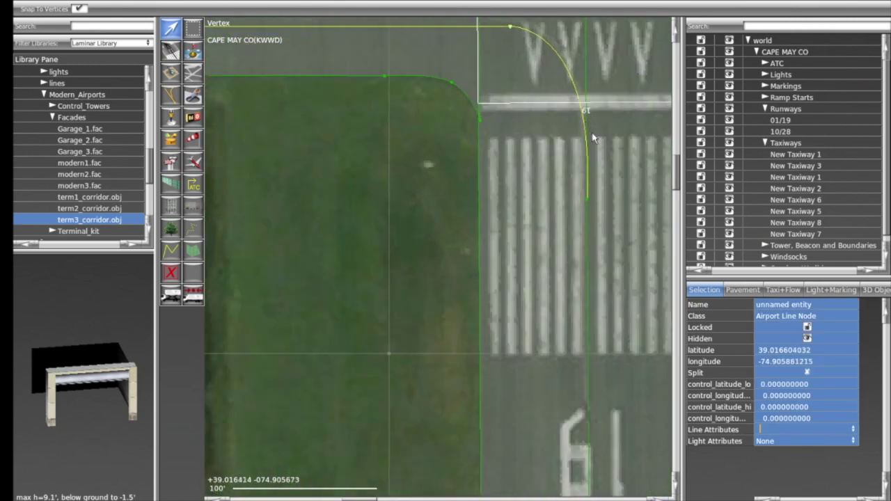
drag(589, 202, 587, 238)
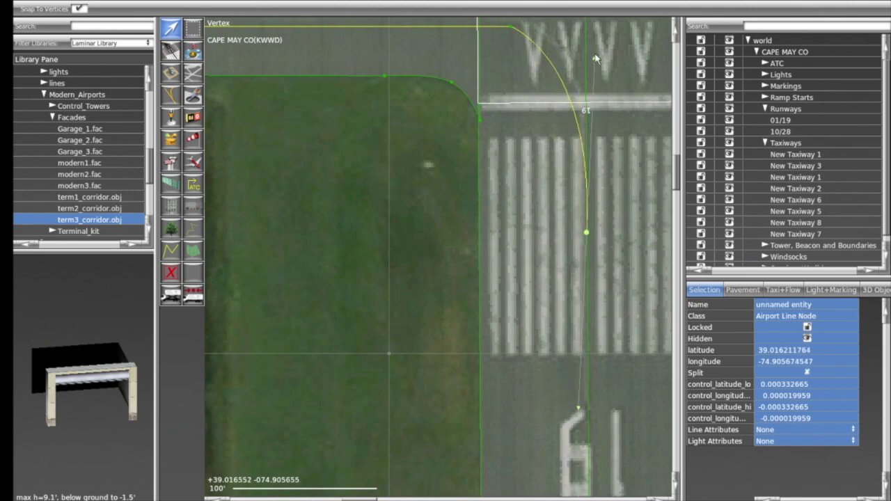
drag(587, 237, 589, 219)
mouse_move(595, 44)
mouse_down()
mouse_move(605, 45)
mouse_move(593, 43)
mouse_up()
drag(511, 28, 478, 28)
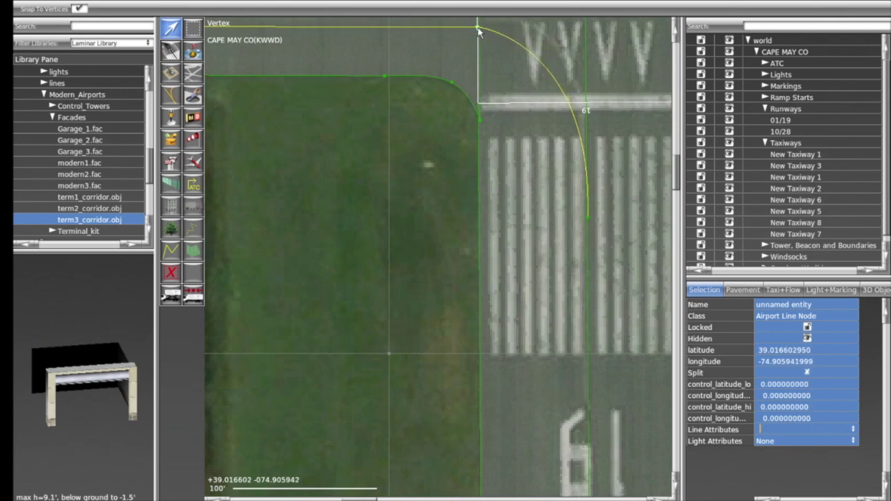
scroll(478, 28, down, 2)
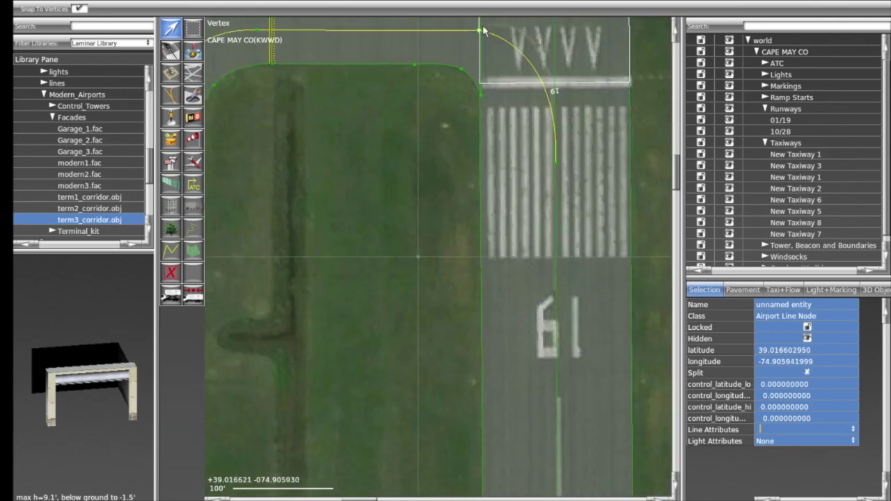
drag(479, 33, 479, 31)
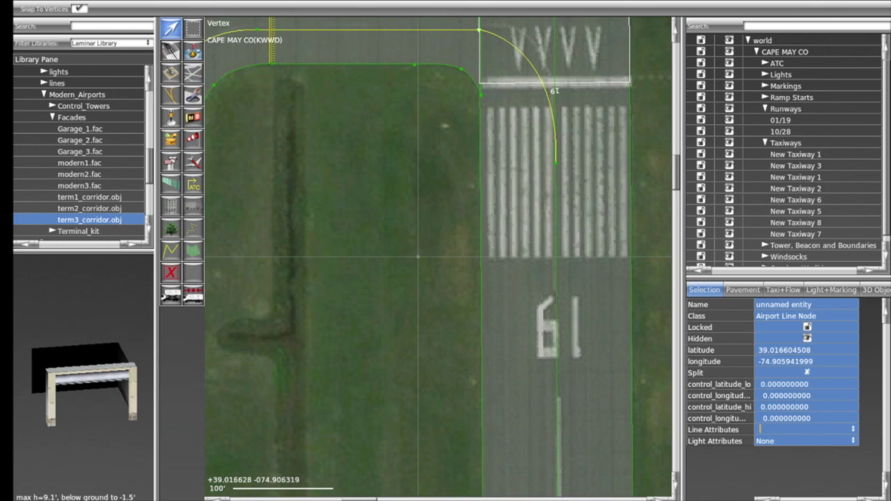
- Nudge the yellow centreline's node below the northwest bend slightly southeast to centre it in the pavement
scroll(326, 174, down, 2)
scroll(314, 243, up, 1)
right_drag(314, 243, 403, 220)
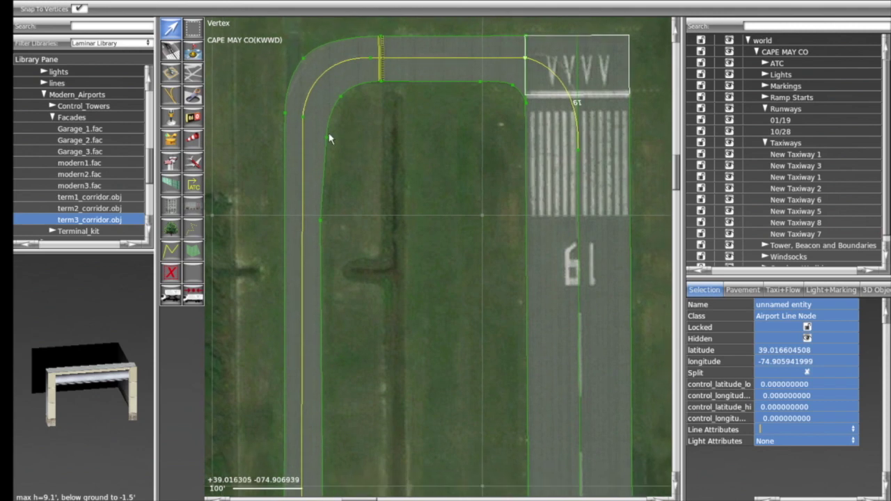
click(302, 117)
drag(302, 118, 303, 122)
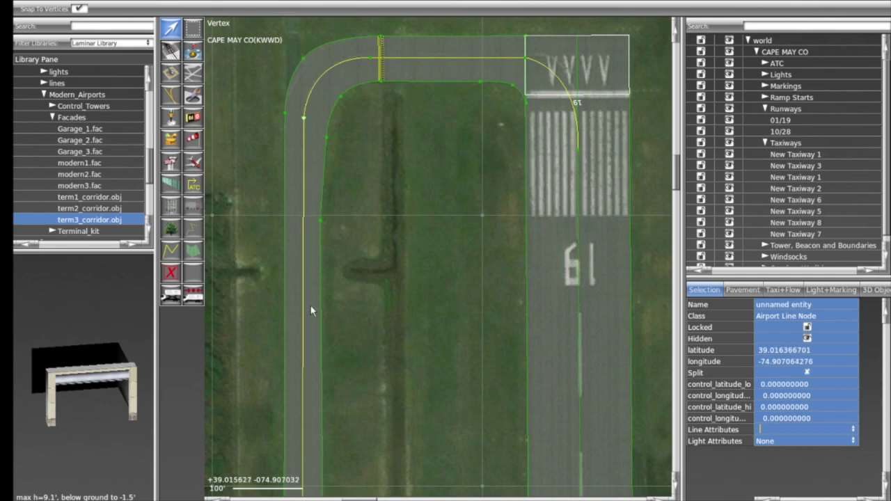
- Apply blue taxiway edge lights to all of New Taxiway 1, then clear them from the segment along the runway 19 edge
click(472, 51)
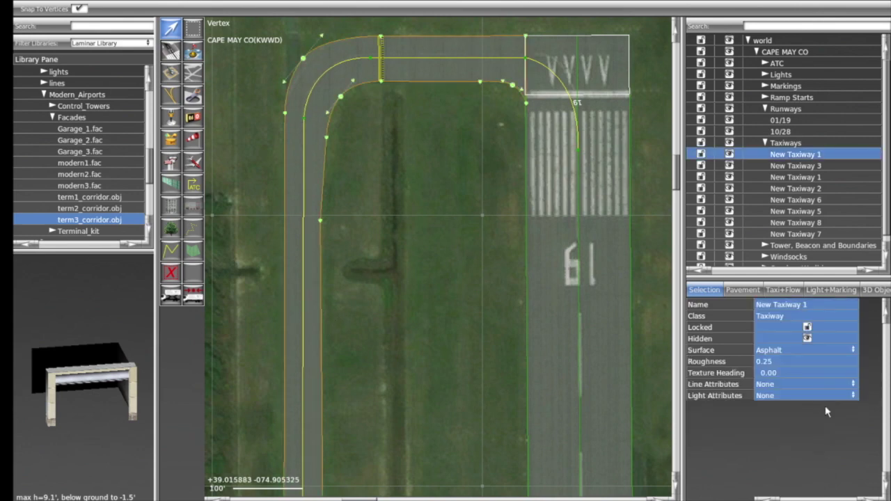
click(791, 419)
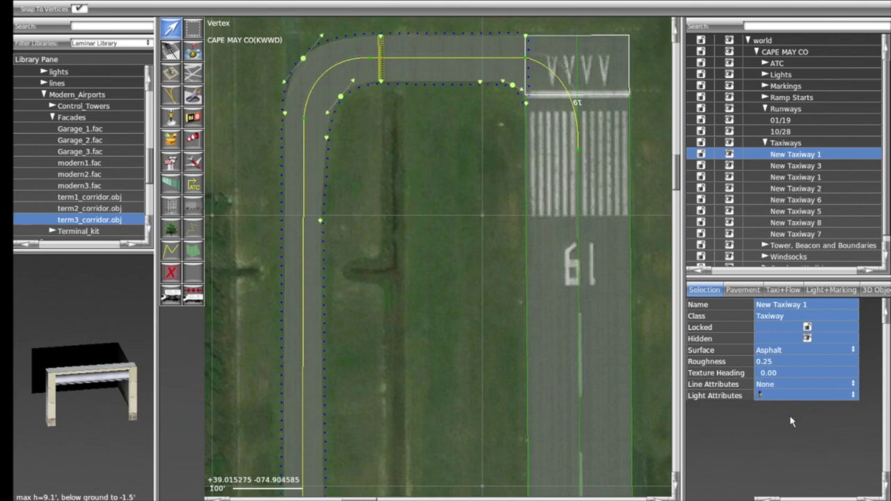
click(513, 105)
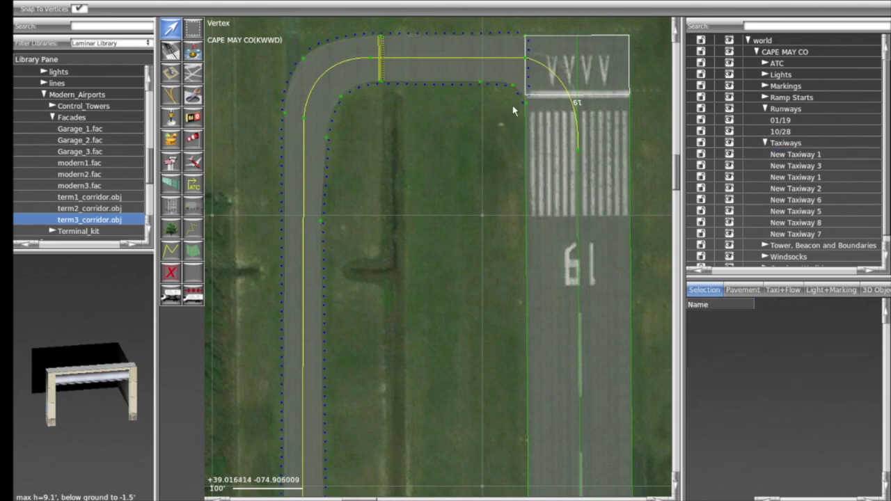
click(527, 104)
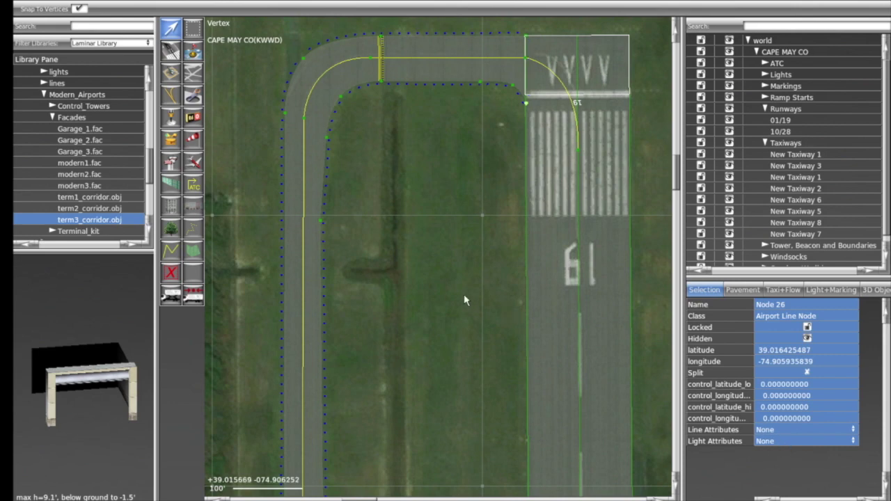
- Examine the blue edge lights and yellow centreline along the parallel taxiway between runway 19 and runway 10/28
scroll(464, 294, down, 3)
key(Down)
key(Down)
key(Down)
key(Down)
key(Down)
key(Down)
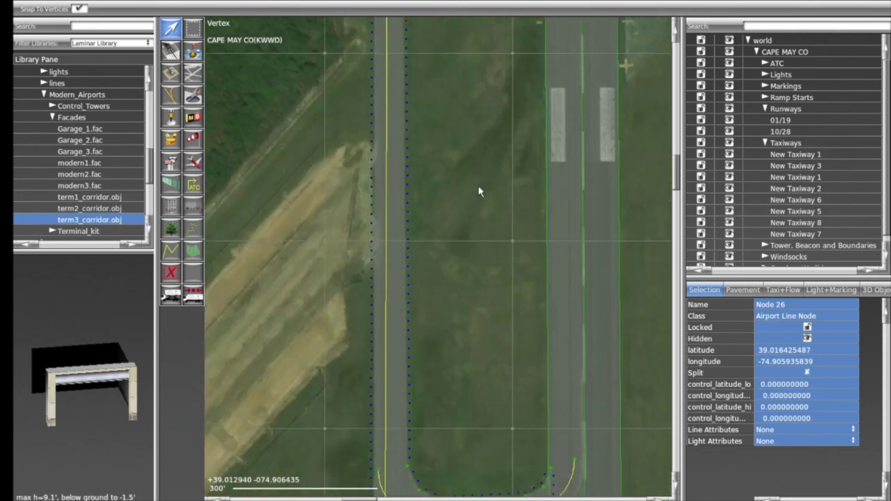
key(Down)
key(Down)
key(Down)
key(Down)
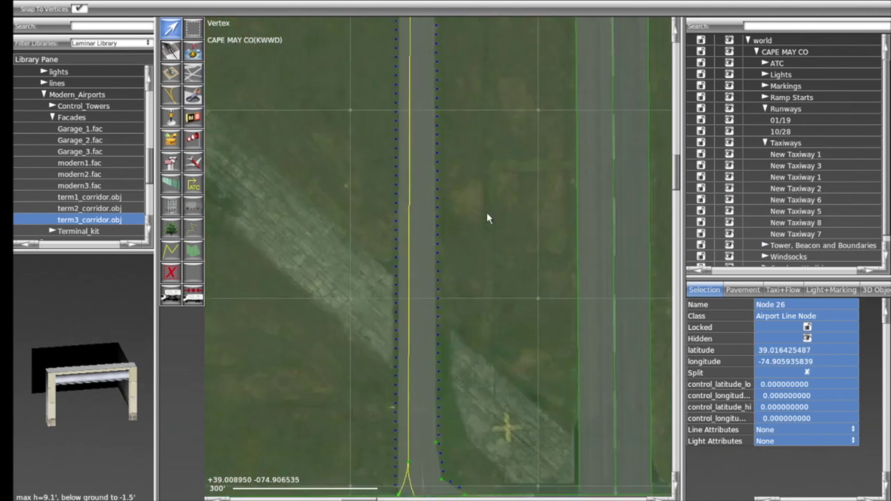
key(Up)
key(Up)
key(Up)
key(Up)
key(Up)
key(Up)
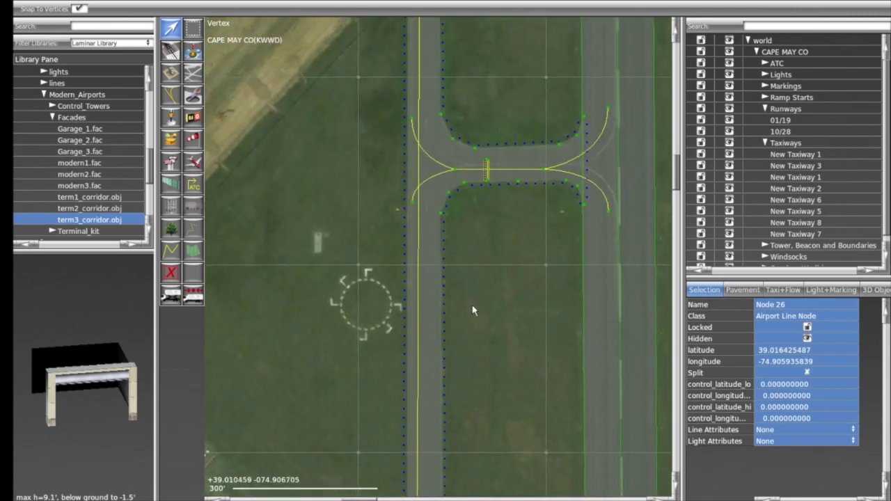
key(Up)
key(Up)
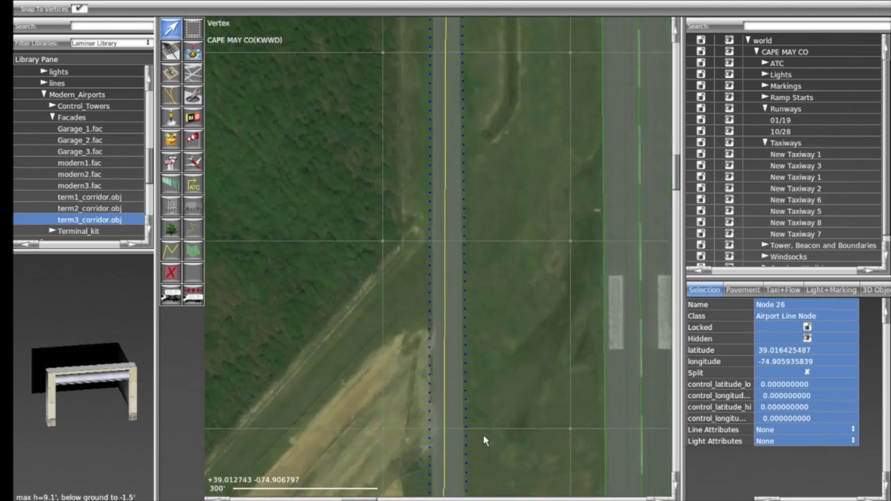
- Move the parallel taxiway centreline's south end node, just north of runway 10/28, east to the middle of the pavement
key(Down)
key(Down)
key(Down)
key(Down)
key(Down)
key(Down)
key(Down)
key(Down)
key(Down)
key(Down)
key(Down)
key(Down)
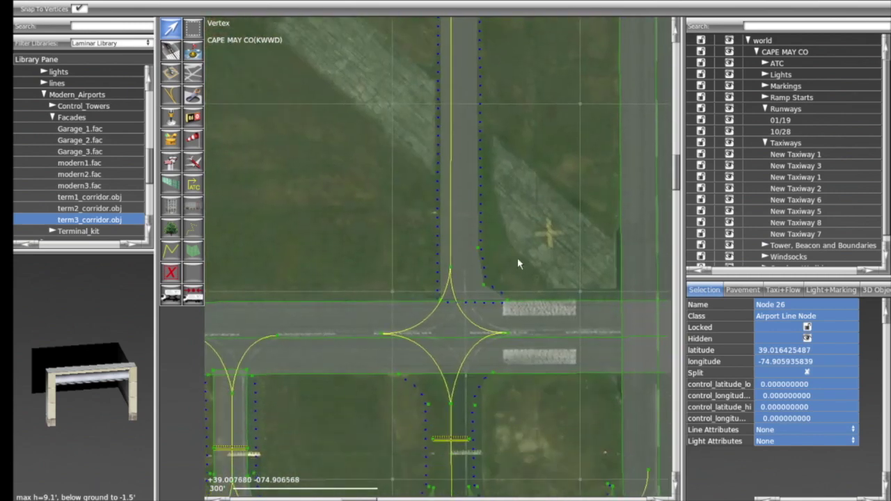
mouse_move(451, 273)
mouse_down()
mouse_move(461, 278)
mouse_move(448, 280)
mouse_move(458, 275)
mouse_up()
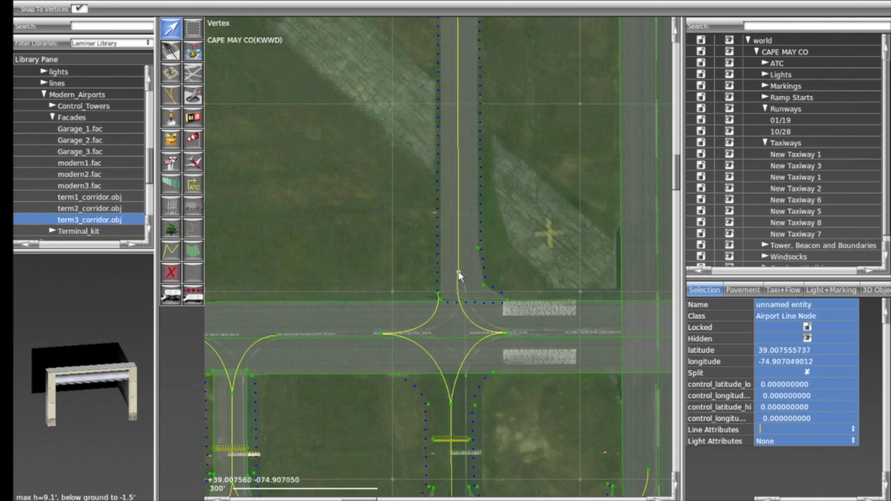
- Nudge the midfield connector's southeast corner node slightly south and set Light Attributes to None for the segment along the runway edge
scroll(524, 185, down, 3)
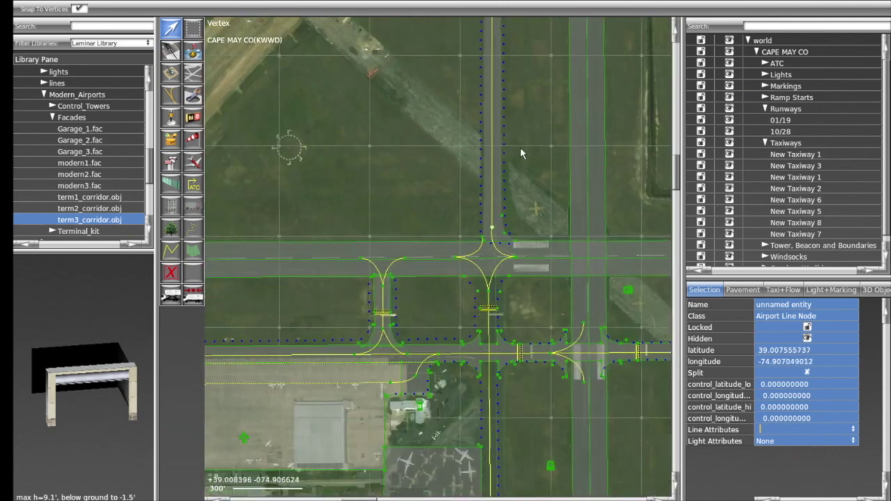
key(Up)
key(Up)
key(Up)
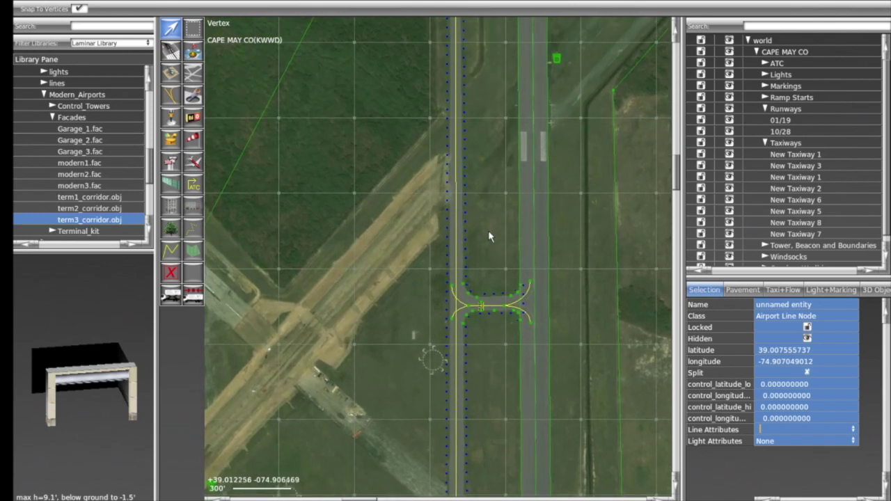
key(Up)
key(Up)
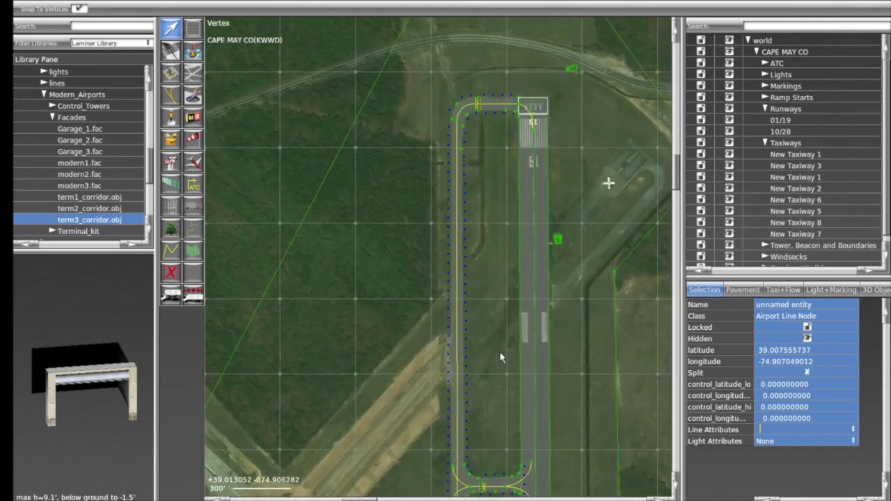
key(Down)
scroll(498, 281, up, 4)
key(Up)
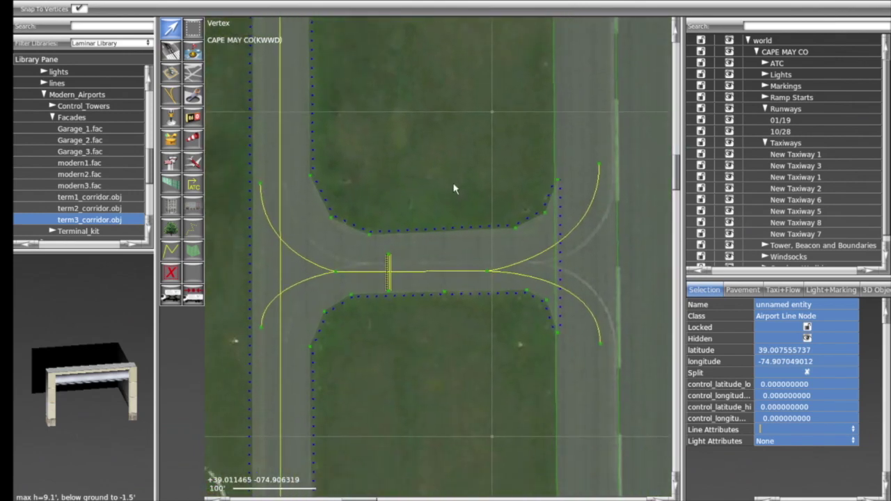
key(Down)
key(Right)
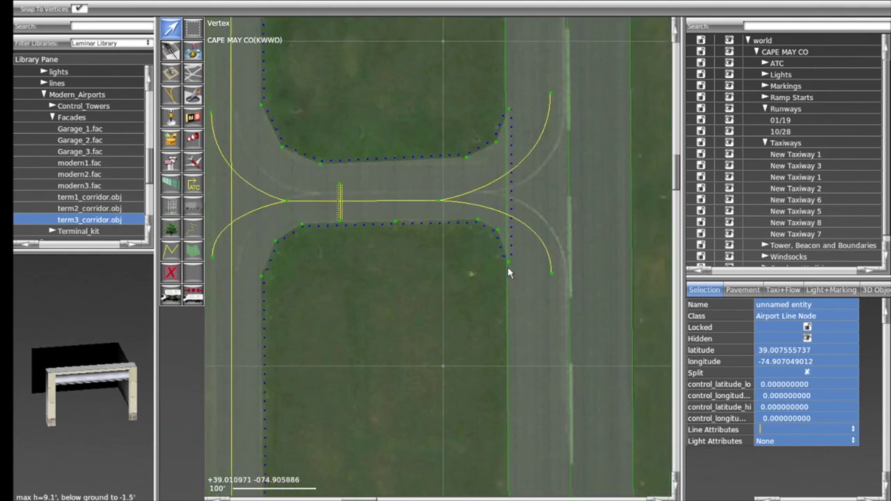
drag(508, 262, 509, 266)
click(508, 109)
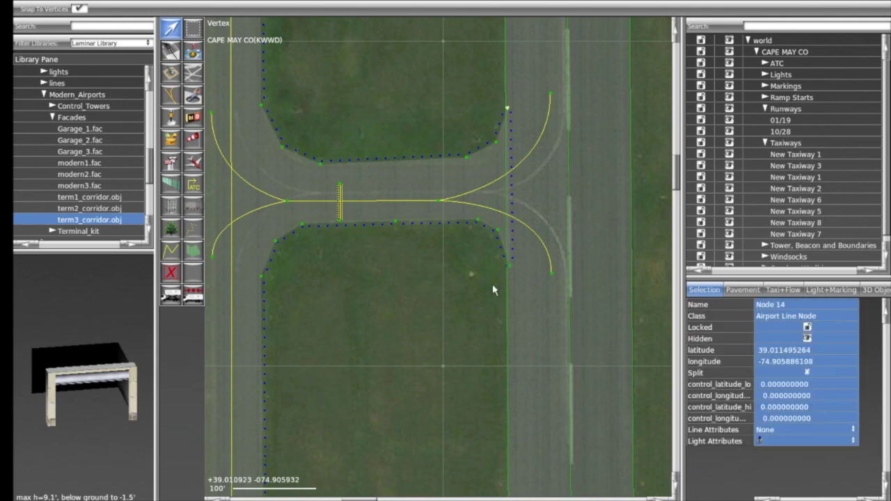
click(508, 265)
click(787, 445)
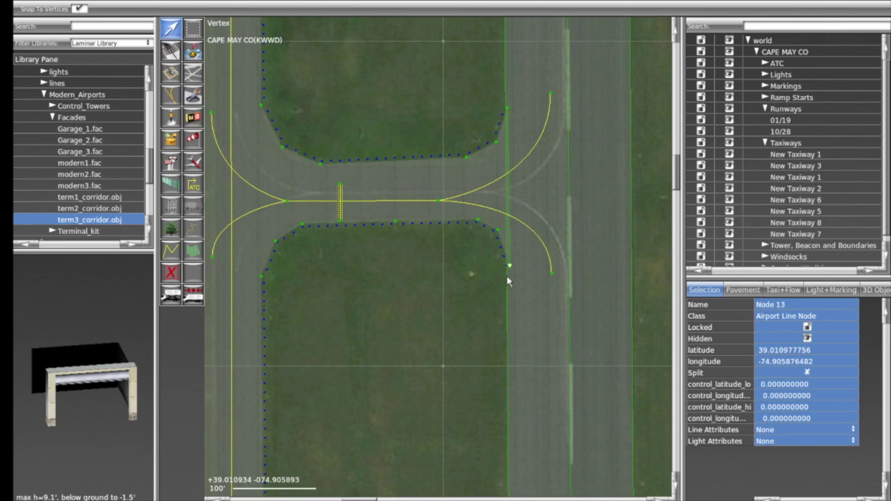
- Shift the east node of the midfield connector's south edge slightly west and remove that edge's middle node
click(469, 222)
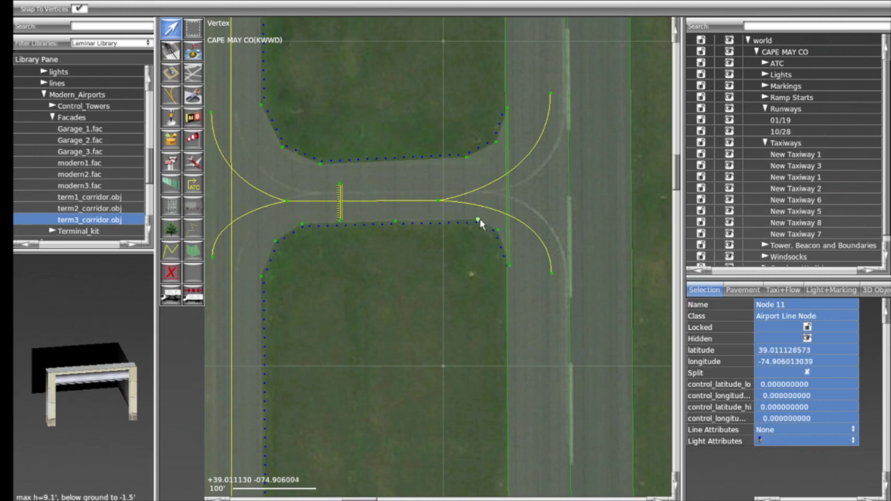
mouse_move(469, 223)
mouse_down()
mouse_move(471, 209)
mouse_move(471, 222)
mouse_up()
click(394, 223)
mouse_move(396, 223)
mouse_down()
mouse_move(340, 228)
mouse_move(385, 234)
mouse_up()
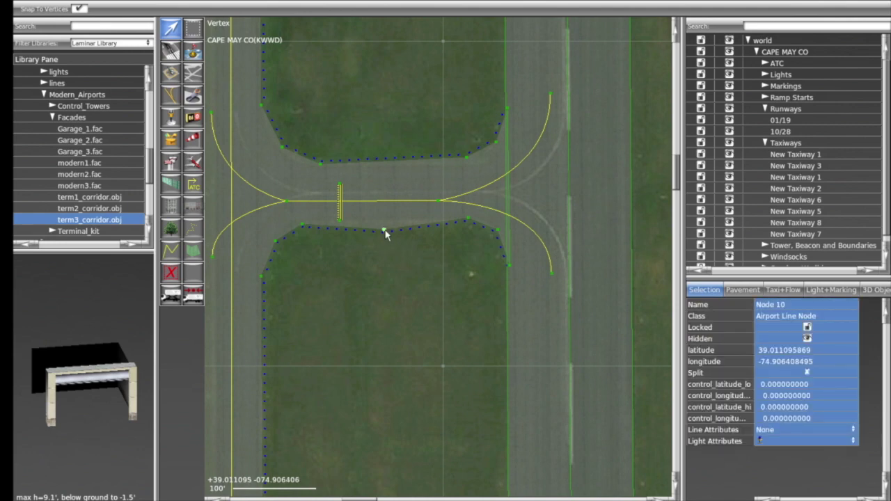
click(449, 211)
- Move the connector's two north edge nodes slightly south and its south edge's west node slightly inward to straighten both edges
drag(466, 160, 468, 169)
mouse_move(320, 164)
mouse_down()
mouse_move(322, 179)
mouse_move(321, 172)
mouse_up()
mouse_move(301, 225)
mouse_down()
mouse_move(302, 216)
mouse_move(311, 223)
mouse_up()
click(468, 220)
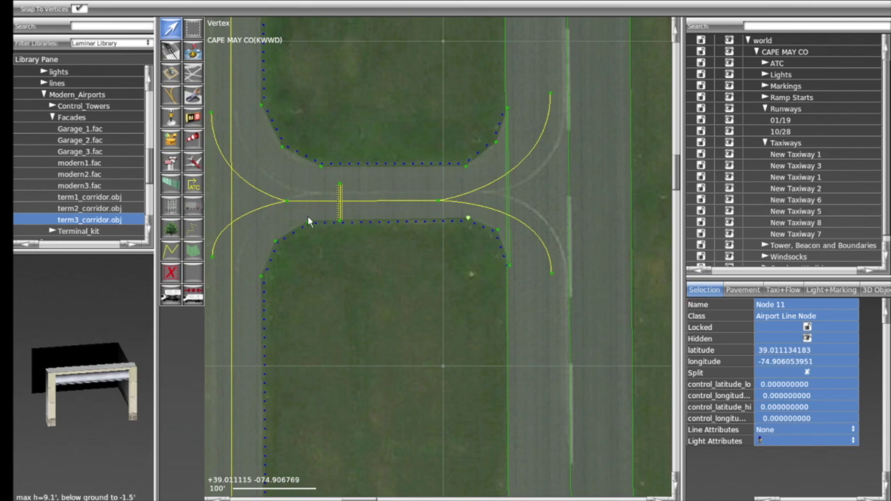
click(465, 167)
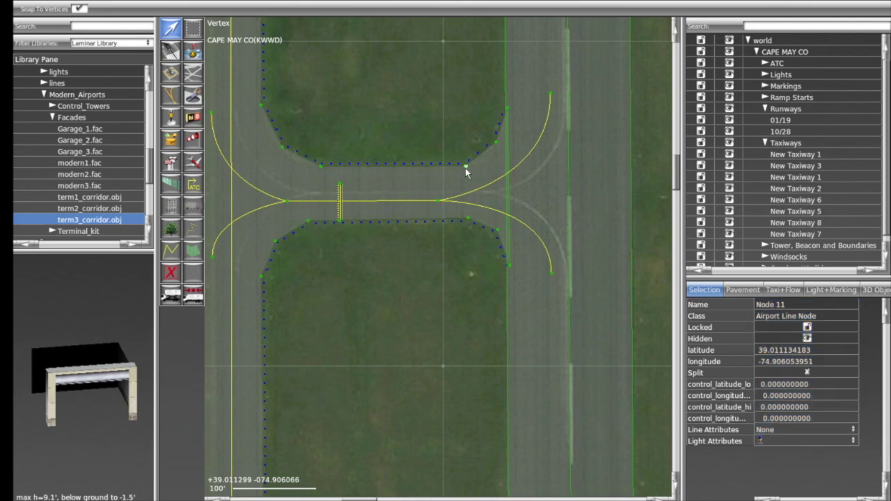
- Curve the connector's northeast and southeast corner nodes to match the pavement, and shift the northeast one slightly south
click(497, 145)
mouse_move(496, 144)
alt+mouse_down()
mouse_move(481, 169)
mouse_move(498, 143)
alt+mouse_up()
click(498, 231)
mouse_move(497, 231)
alt+mouse_down()
mouse_move(506, 244)
mouse_move(499, 231)
alt+mouse_up()
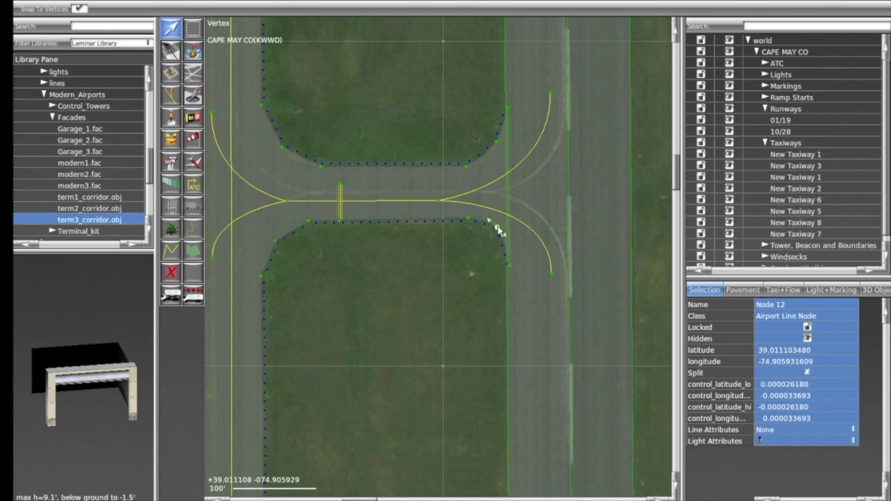
click(479, 281)
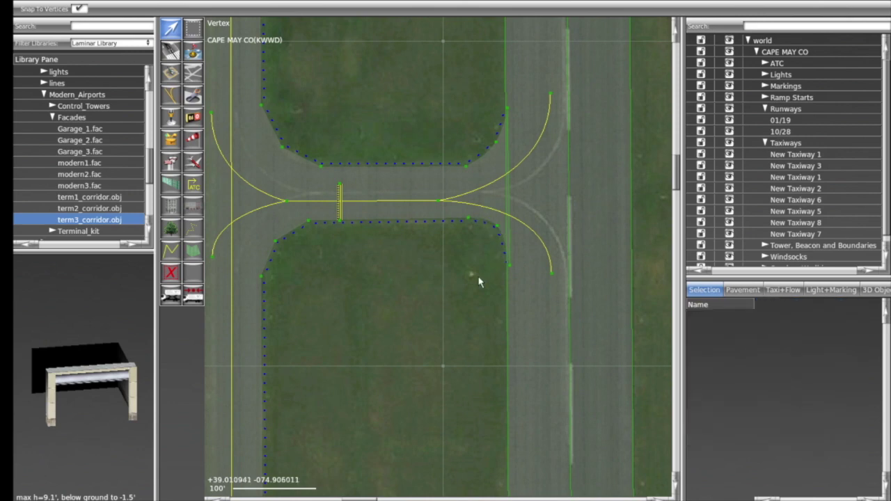
drag(498, 143, 498, 149)
click(483, 157)
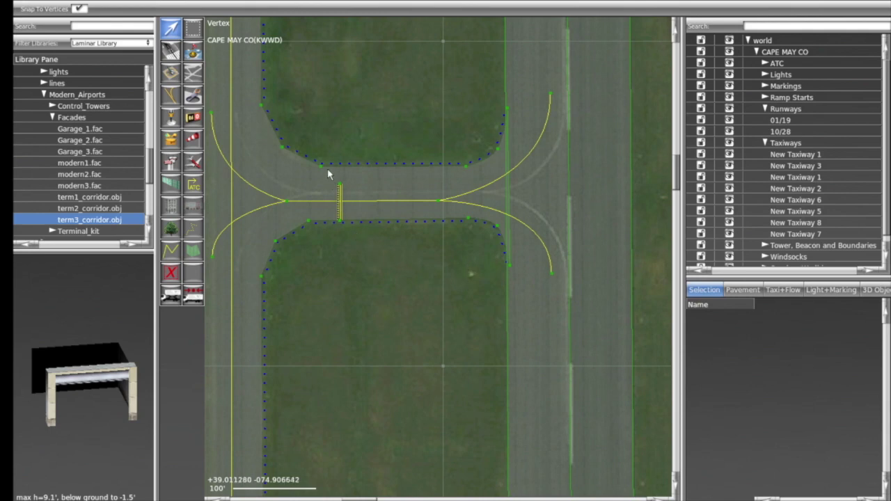
- Align the node where the connector's northwest corner meets the parallel taxiway's east edge with the imagery
click(262, 104)
scroll(299, 104, down, 2)
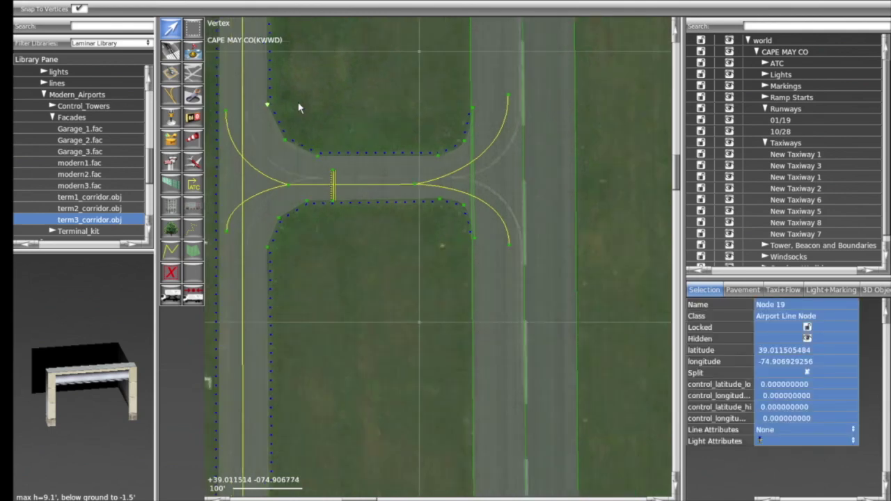
mouse_move(302, 145)
mouse_down()
mouse_move(239, 157)
mouse_move(277, 158)
mouse_move(304, 151)
mouse_move(301, 144)
mouse_up()
scroll(334, 129, down, 3)
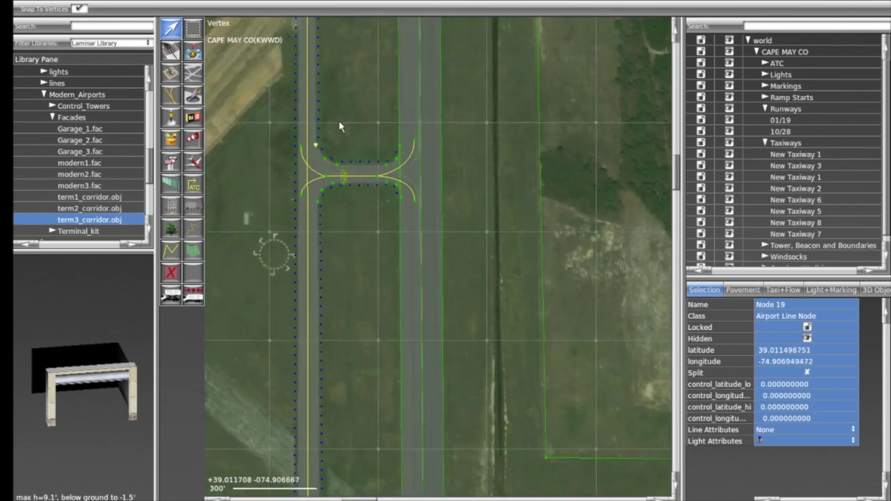
scroll(399, 421, up, 3)
scroll(380, 341, up, 3)
scroll(380, 341, down, 2)
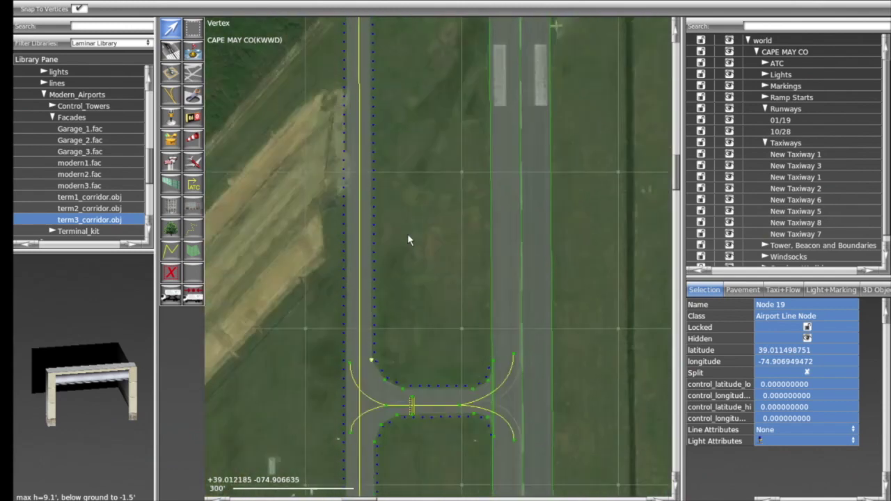
scroll(405, 271, up, 3)
mouse_move(344, 274)
mouse_down()
mouse_move(362, 275)
mouse_move(347, 274)
mouse_up()
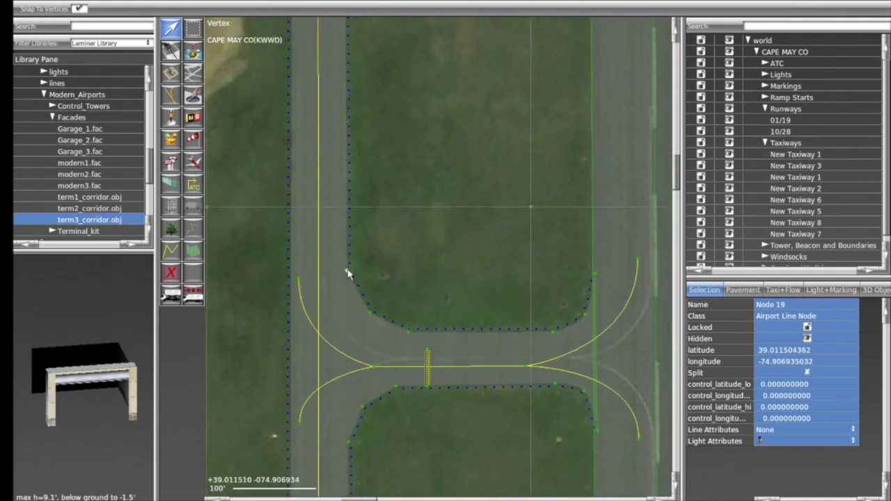
- Curve the middle node of the connector's northwest corner so the edge follows the rounded pavement
mouse_move(369, 313)
alt+mouse_down()
mouse_move(379, 336)
mouse_move(346, 297)
mouse_move(370, 316)
alt+mouse_up()
click(396, 318)
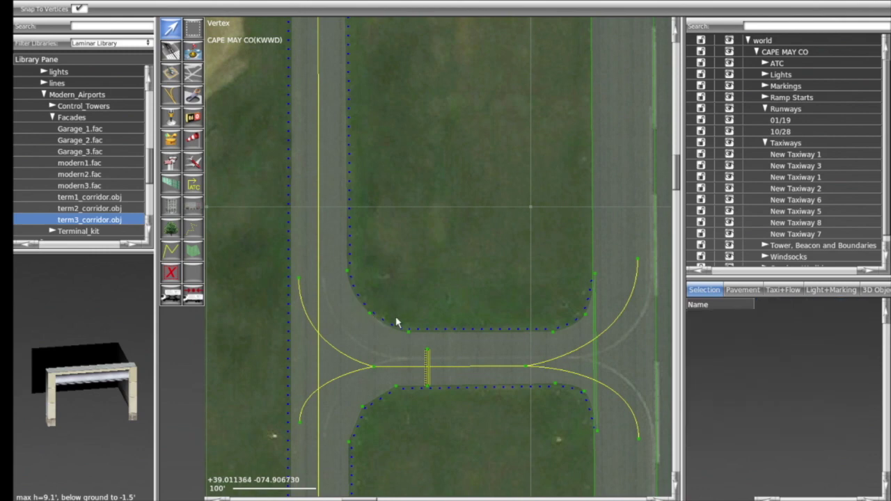
click(370, 314)
drag(390, 333, 371, 315)
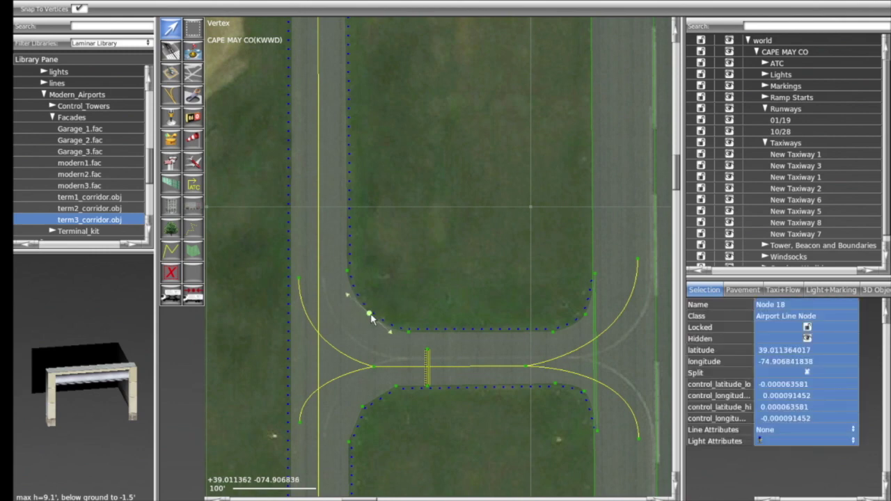
click(430, 377)
- Move the lower node of the connector's southwest corner slightly south and curve the corner's middle node along the pavement edge
right_drag(526, 423, 467, 333)
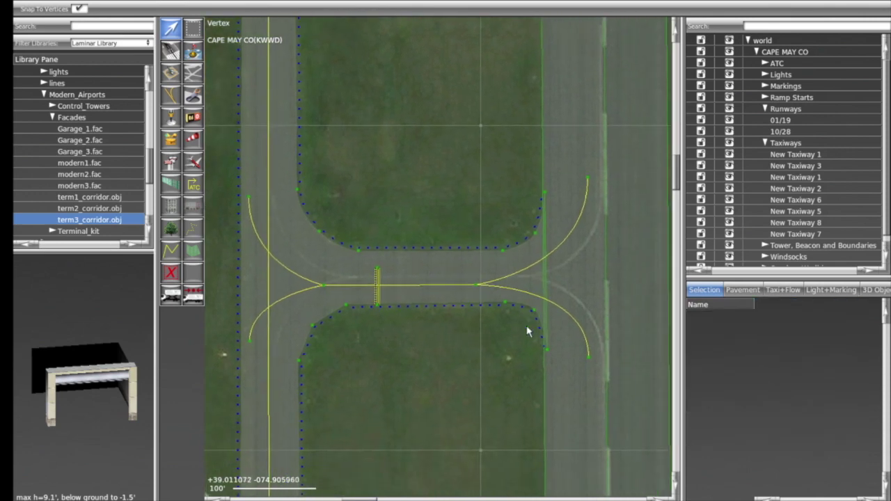
scroll(526, 332, up, 2)
scroll(523, 337, down, 2)
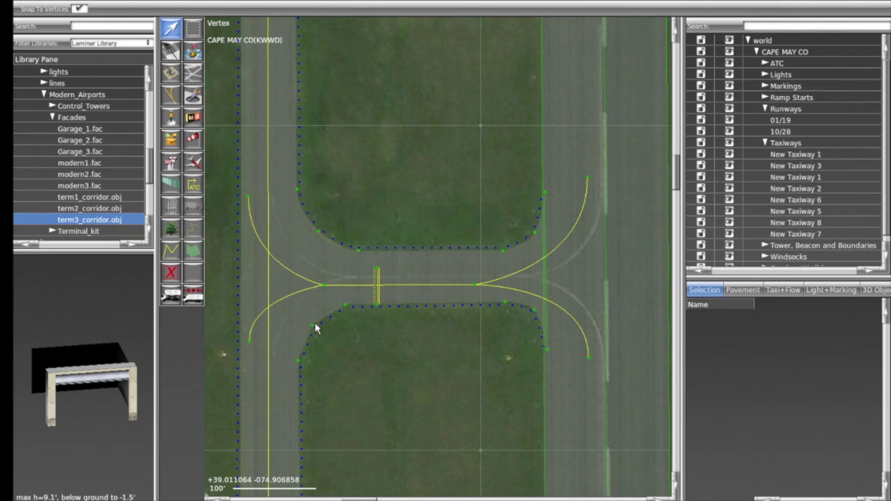
click(312, 325)
mouse_move(298, 361)
mouse_down()
mouse_move(322, 364)
mouse_move(298, 368)
mouse_up()
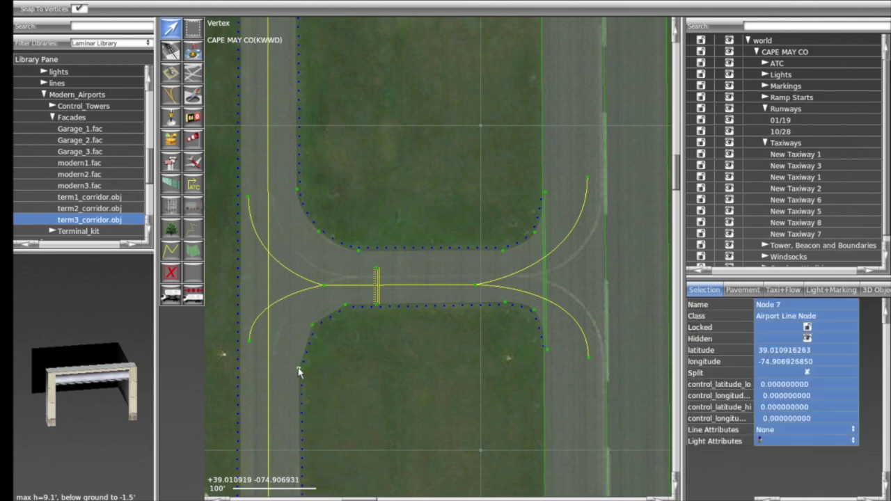
click(312, 325)
mouse_move(313, 326)
mouse_down()
mouse_move(336, 323)
mouse_move(302, 343)
mouse_move(326, 307)
mouse_move(311, 327)
mouse_up()
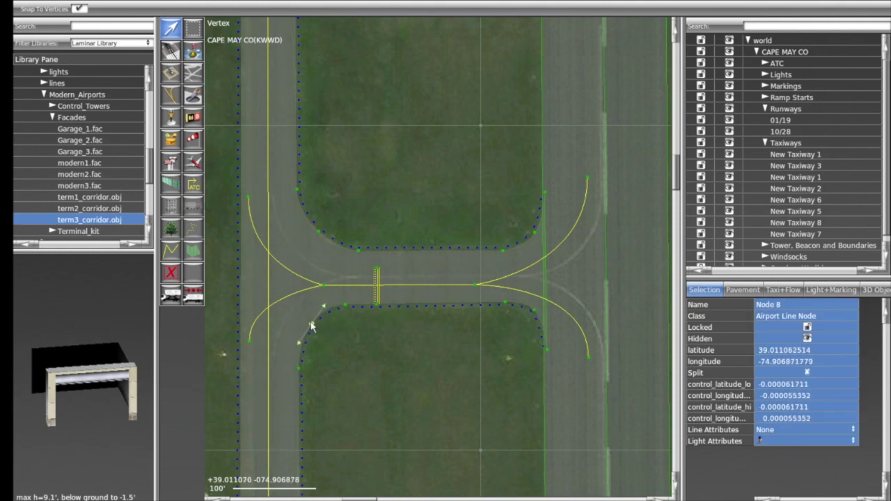
click(408, 362)
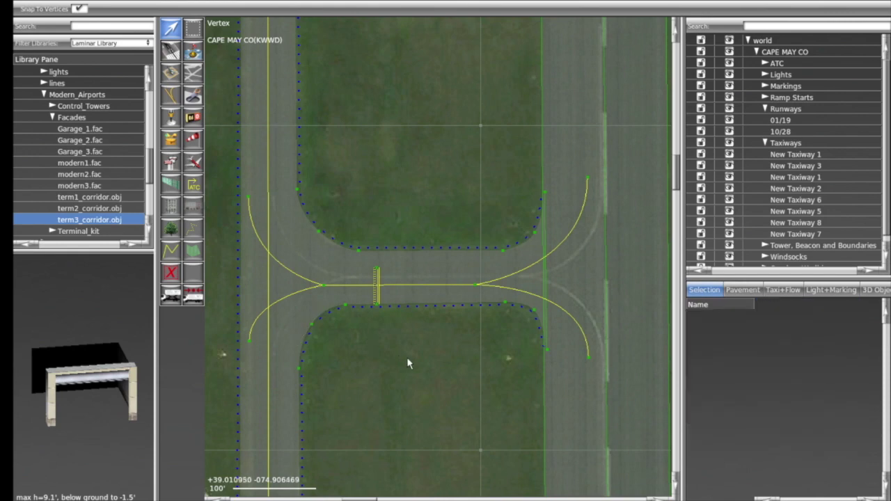
- Move the midfield connector's hold-short marking off the pavement onto the grass to the south
click(474, 288)
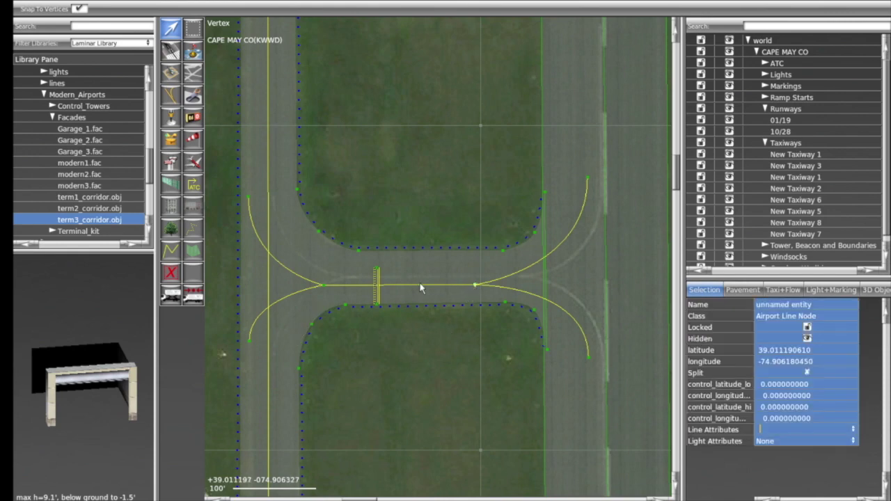
click(380, 284)
drag(377, 279, 453, 357)
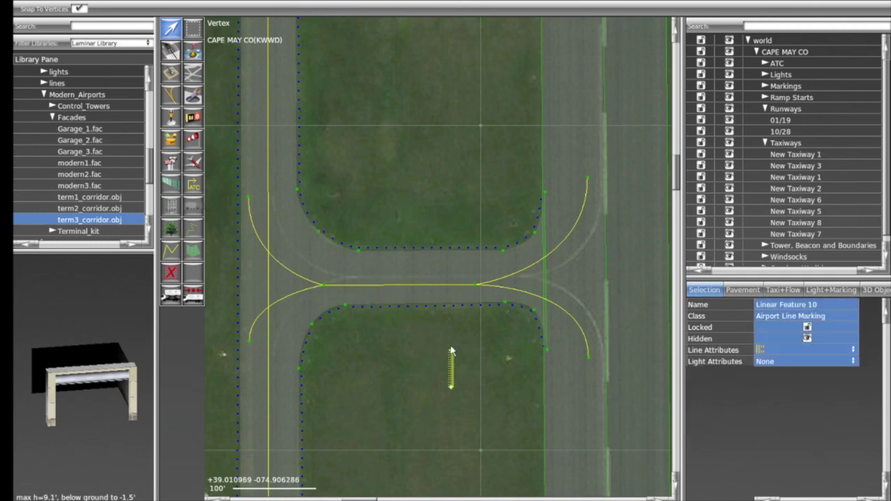
- Move New Taxiway 1's outer corner node near the runway 19 end slightly east and adjust its curve handle
scroll(466, 328, down, 3)
right_drag(465, 174, 462, 411)
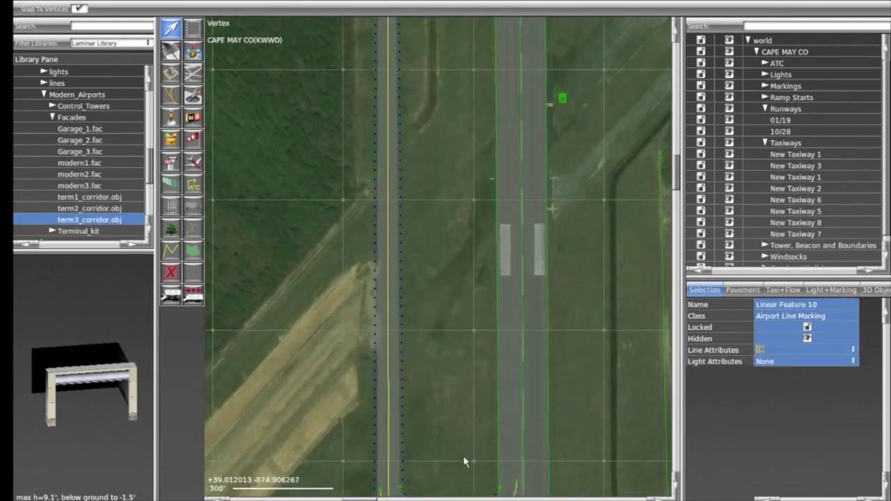
scroll(429, 427, down, 2)
right_drag(432, 468, 478, 208)
scroll(522, 331, down, 2)
scroll(477, 207, down, 2)
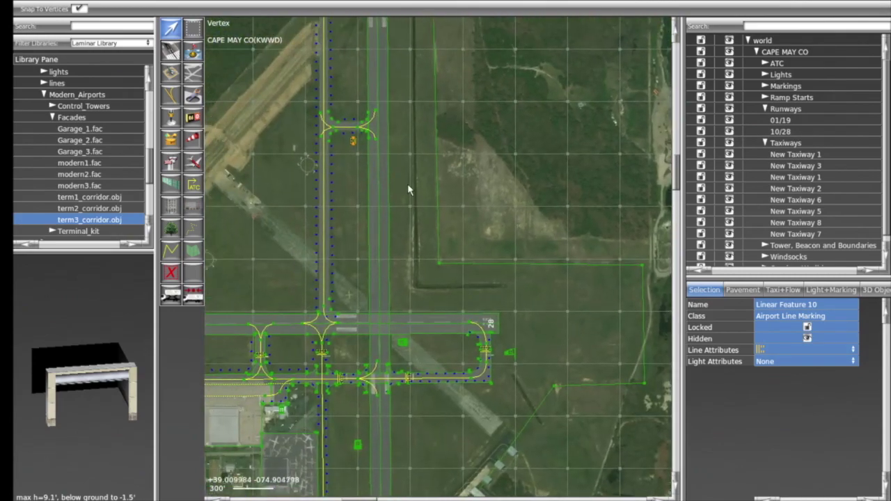
right_drag(412, 188, 523, 313)
scroll(468, 215, up, 1)
right_drag(501, 161, 475, 307)
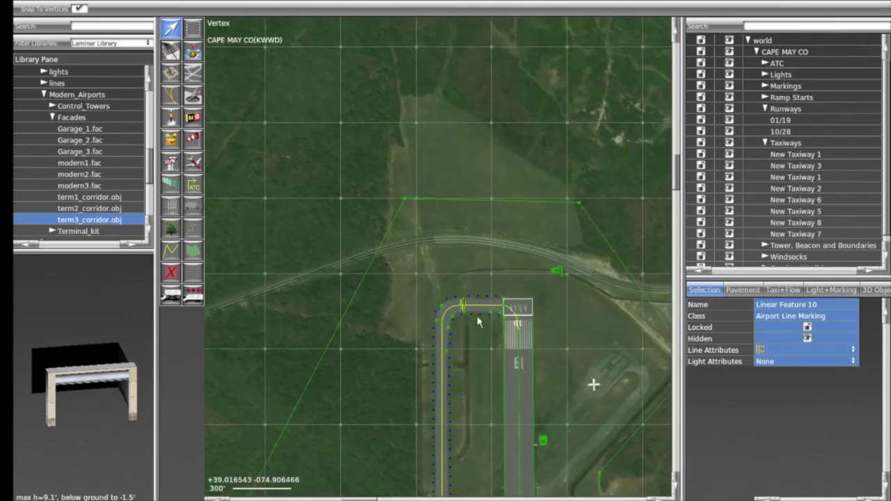
scroll(483, 358, up, 4)
scroll(485, 356, up, 2)
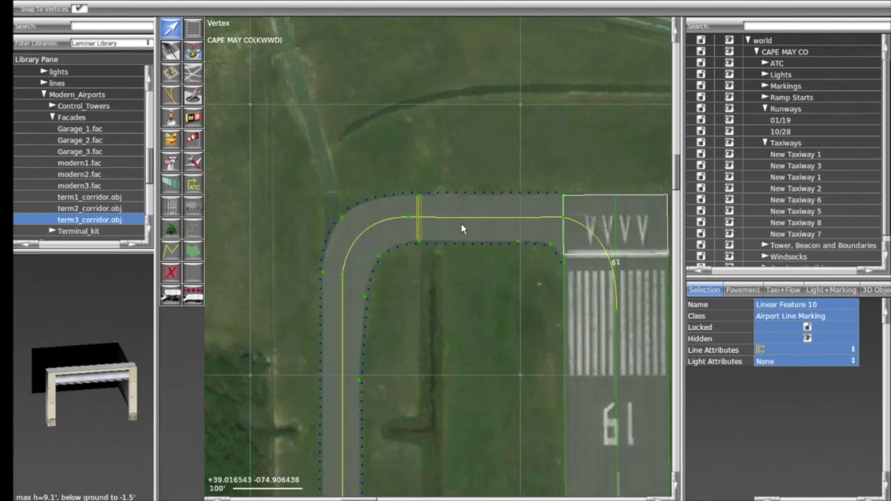
click(447, 203)
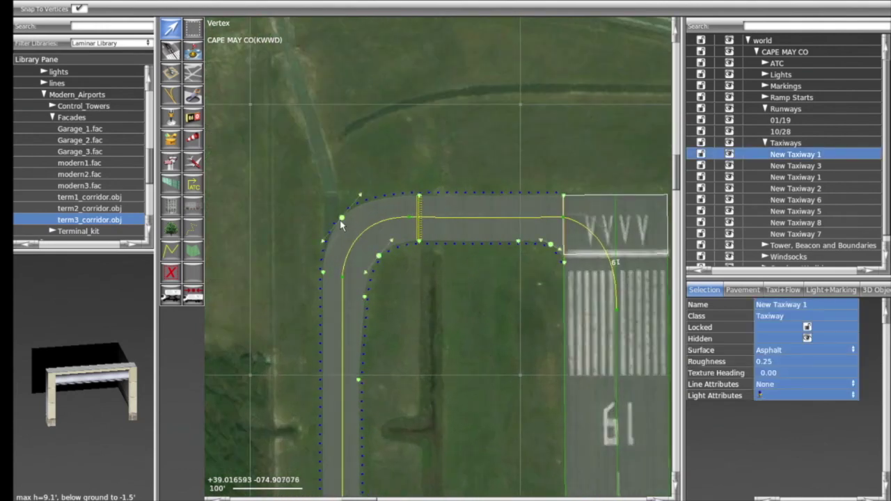
drag(341, 222, 351, 222)
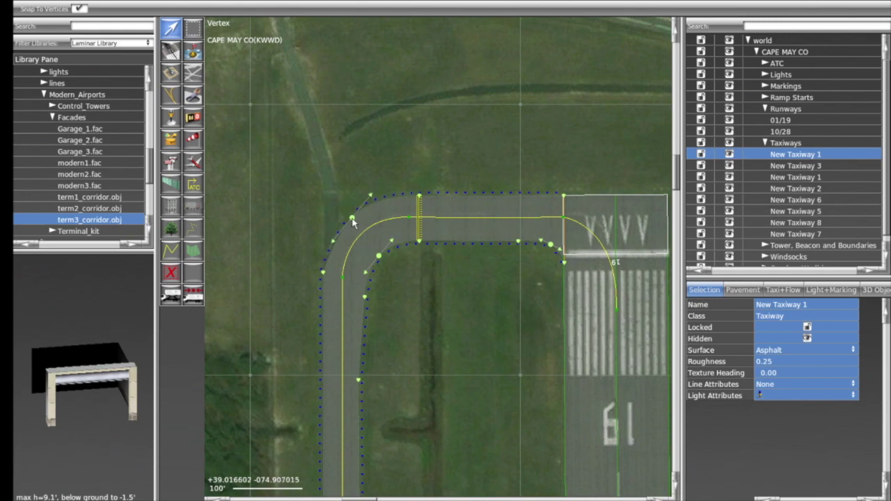
drag(333, 241, 331, 241)
click(338, 174)
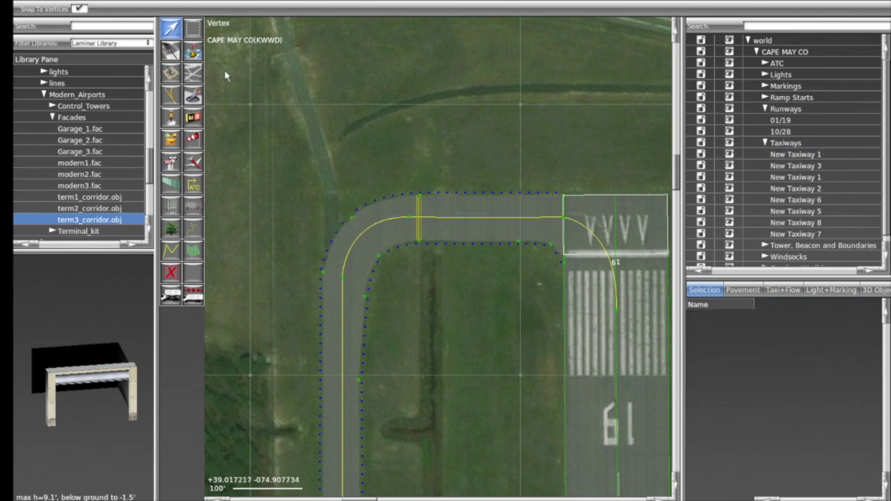
- Shift the hold-short marking near runway 19 east, and place the midfield marking across the middle of the connector
drag(420, 233, 446, 231)
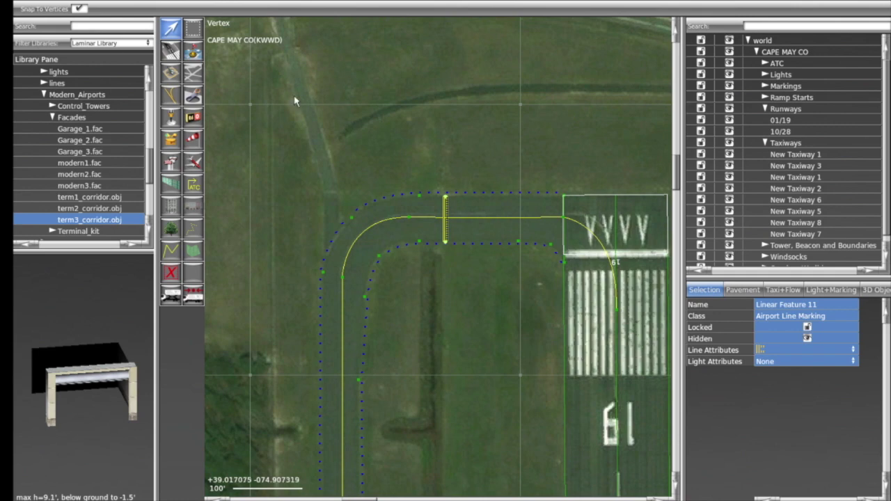
key(Down)
key(Down)
key(Down)
key(Down)
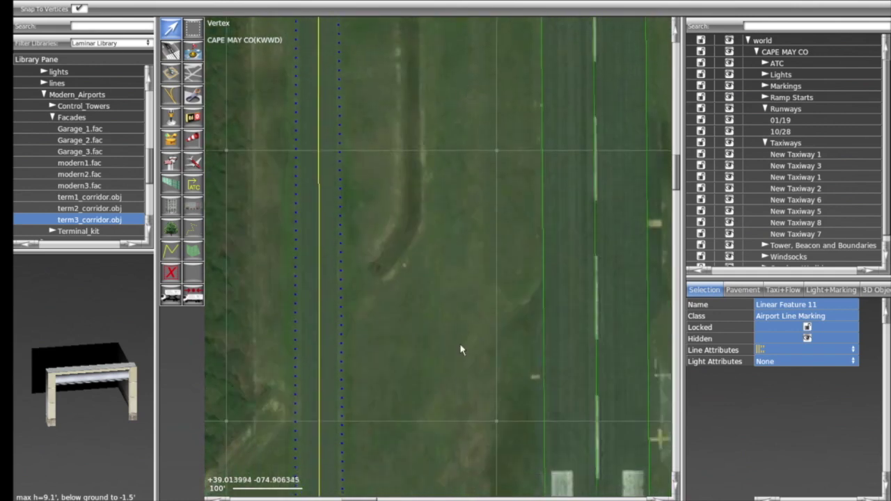
scroll(459, 389, up, 2)
key(Down)
key(Down)
key(Down)
scroll(496, 278, up, 1)
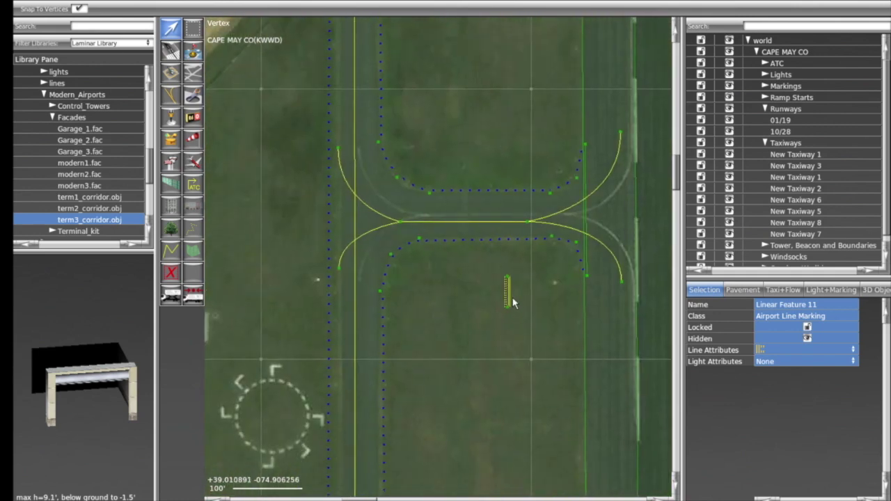
drag(513, 300, 468, 223)
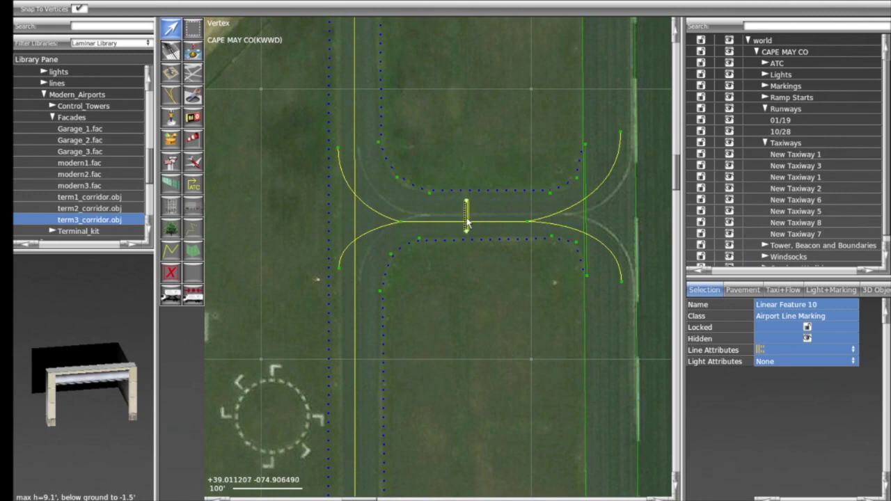
- Examine the parallel taxiway's lights and centreline between the midfield connector and runway 10/28
scroll(495, 378, down, 2)
key(Down)
key(Down)
key(Down)
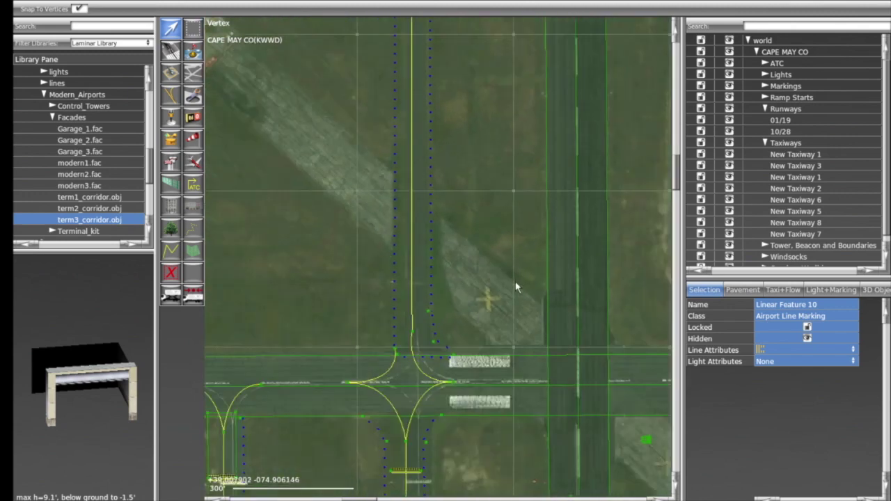
scroll(503, 200, up, 2)
key(Up)
key(Up)
key(Up)
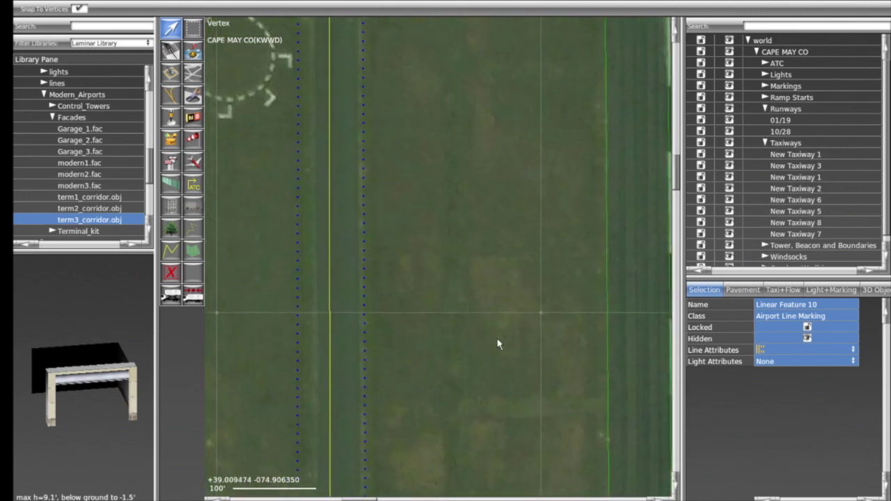
key(Up)
key(Up)
key(Up)
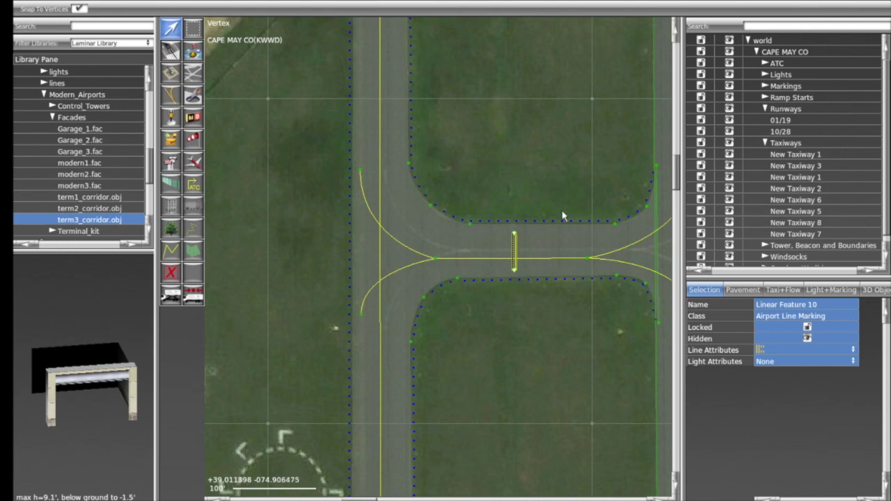
click(509, 205)
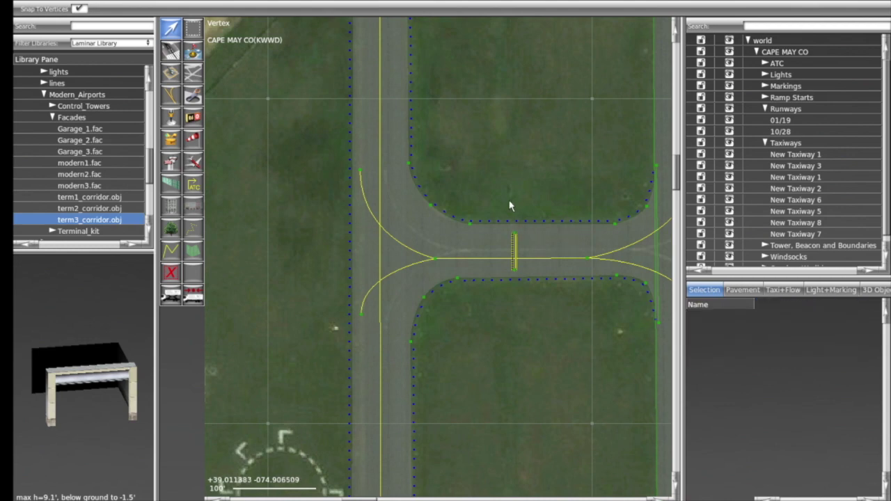
- Stretch the midfield hold-short marking to meet the connector's north and south pavement edges
click(469, 223)
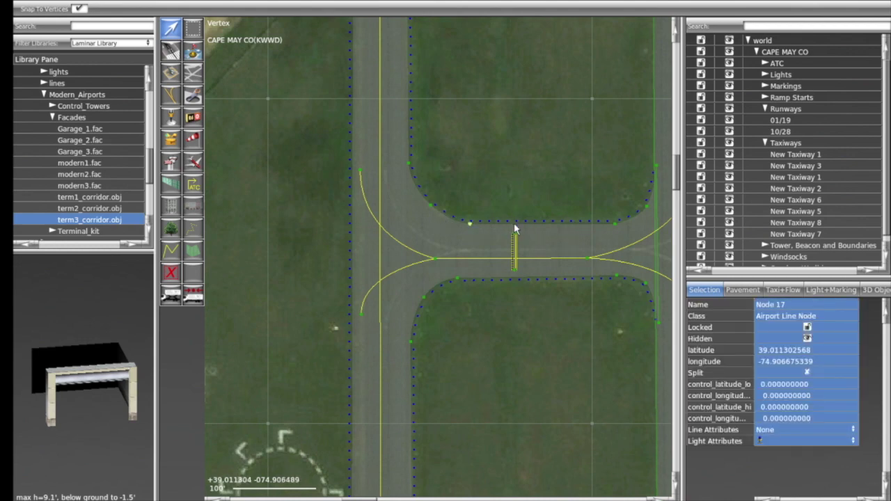
click(513, 227)
click(513, 233)
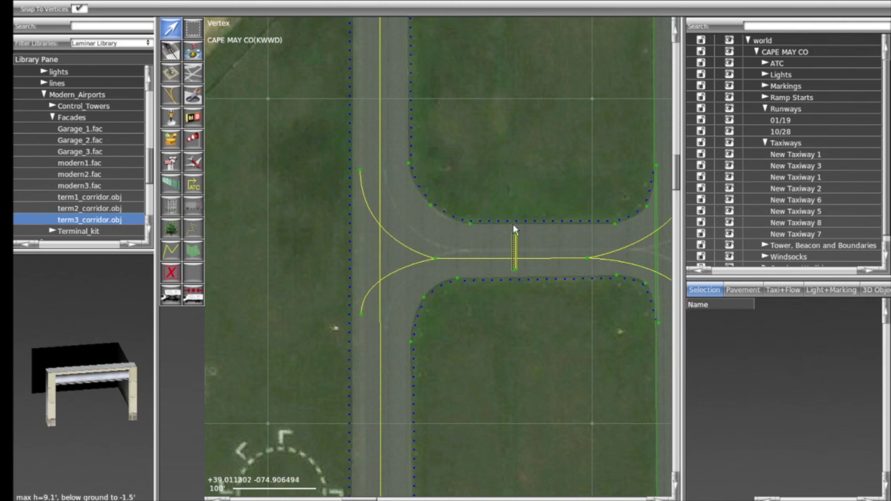
click(513, 224)
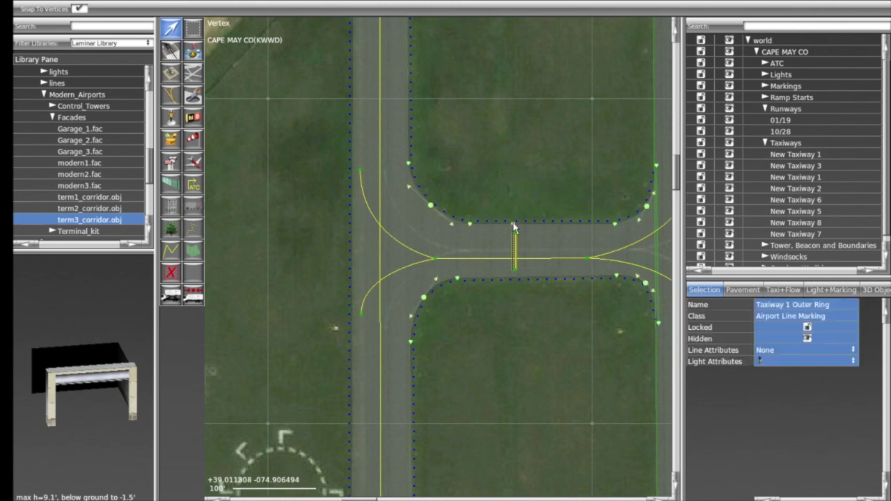
click(515, 275)
drag(515, 275, 513, 229)
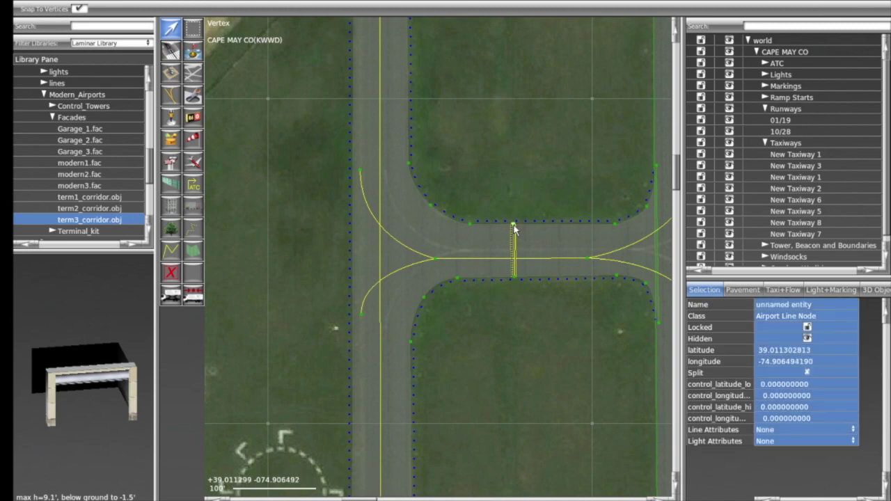
- Shift the north end of the midfield hold-short marking slightly east to straighten the marking
click(525, 208)
scroll(513, 226, up, 3)
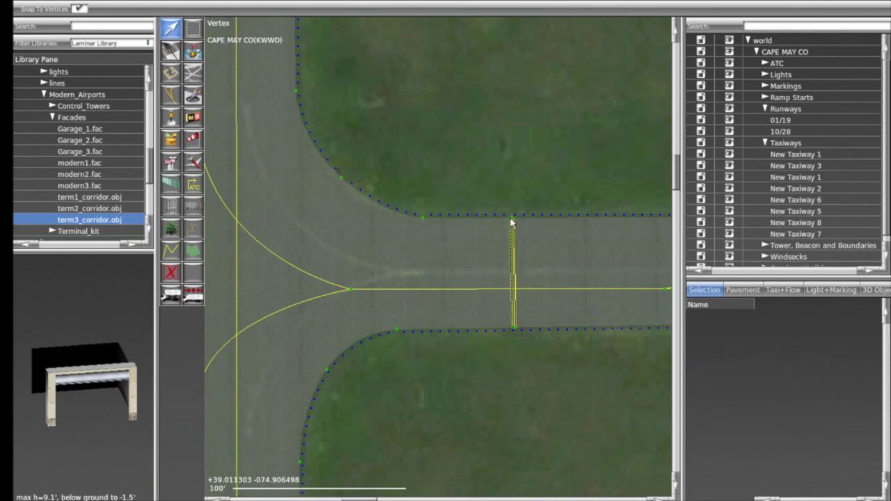
click(512, 218)
drag(511, 217, 515, 216)
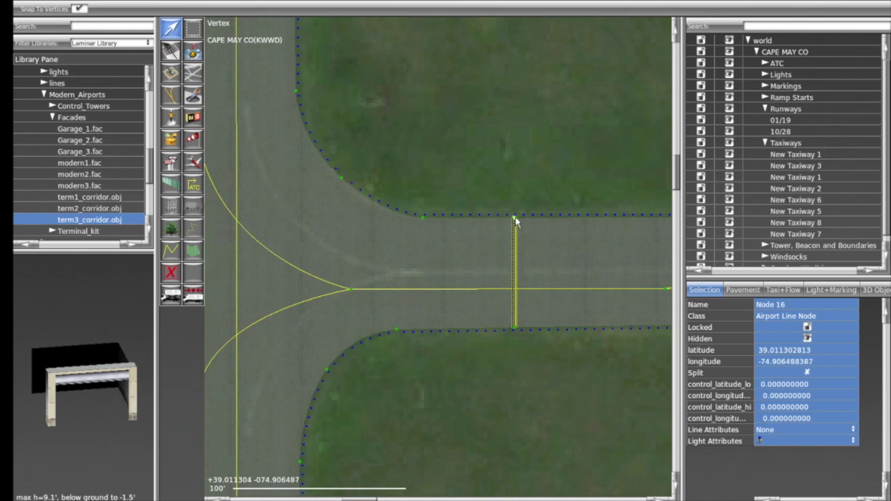
- Extend the south end of the hold-short marking near the runway 19 end to the taxiway's south edge line
scroll(513, 193, down, 4)
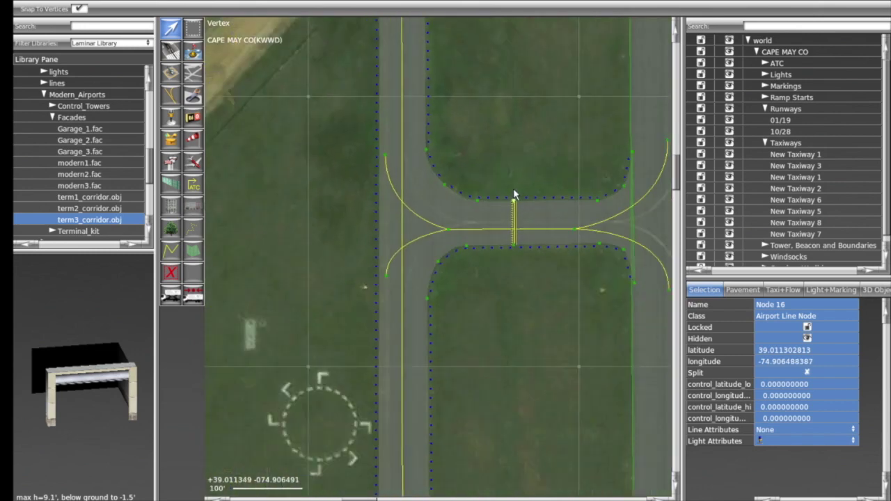
right_drag(533, 159, 541, 354)
right_drag(543, 174, 543, 325)
right_drag(543, 209, 540, 436)
right_drag(540, 84, 541, 253)
right_drag(518, 139, 516, 206)
scroll(516, 207, up, 4)
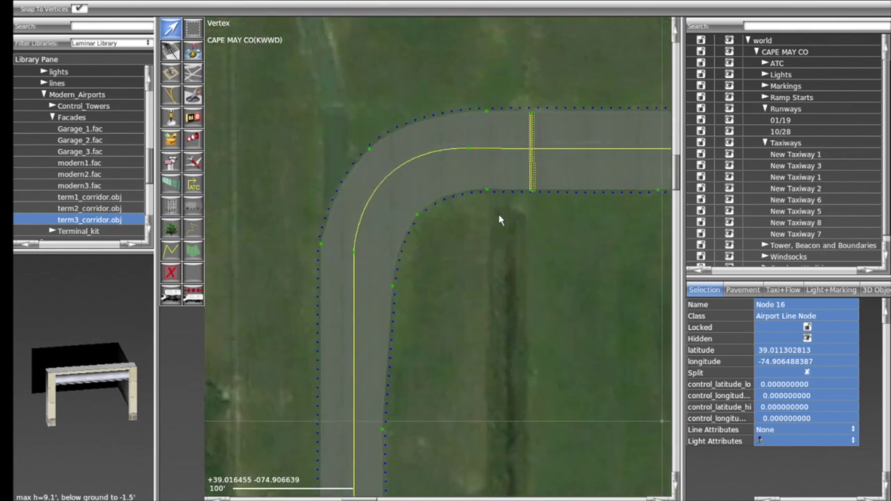
drag(541, 191, 539, 183)
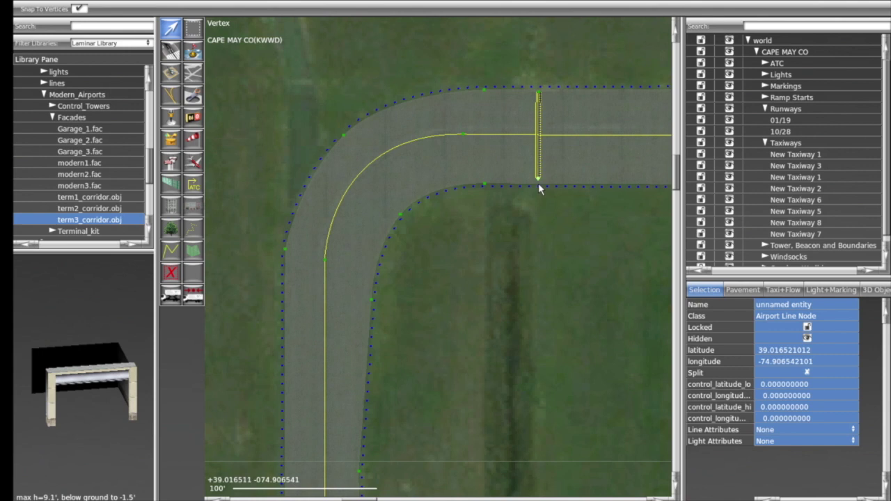
click(538, 182)
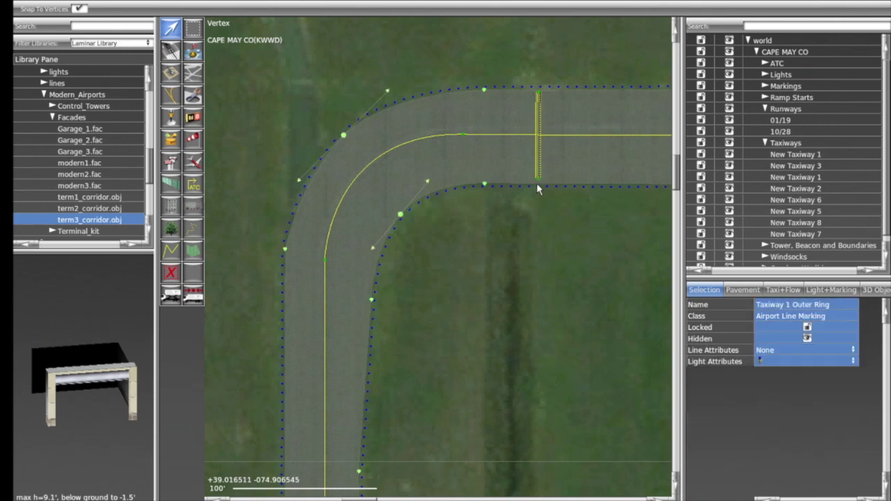
drag(538, 183, 538, 186)
click(538, 185)
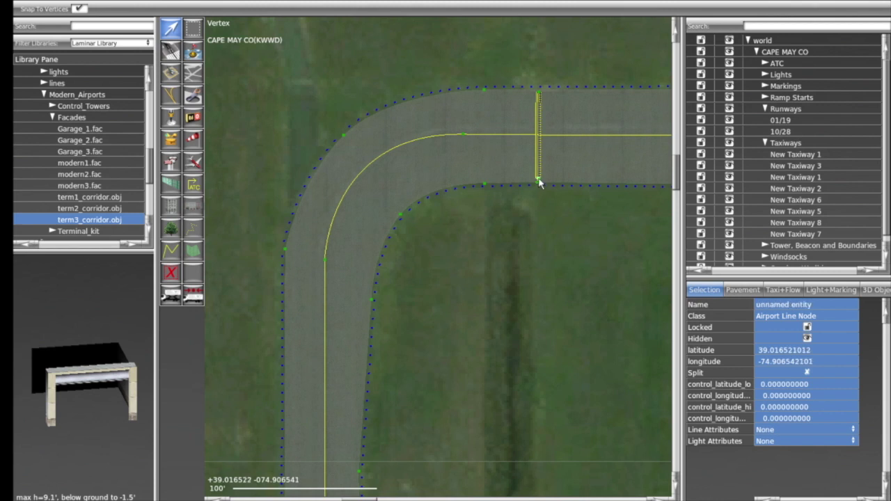
- Nudge the north end of the hold-short marking near runway 19 slightly west, in line with its south end
click(538, 89)
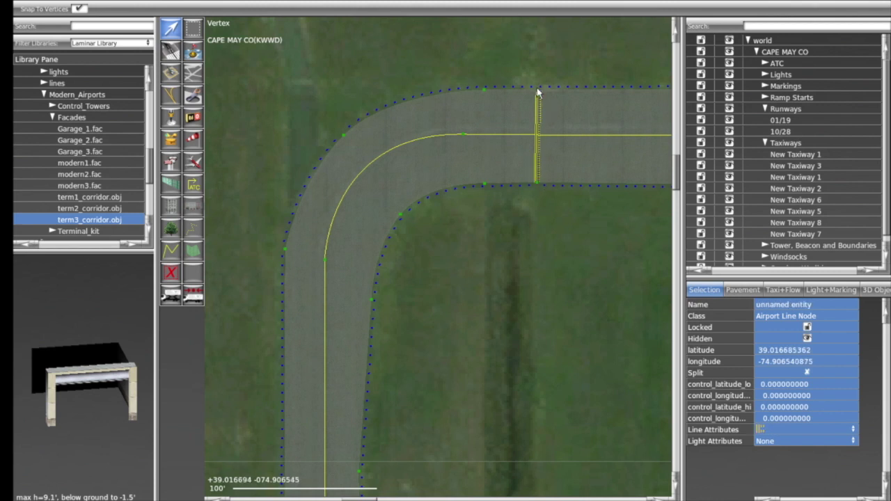
click(539, 90)
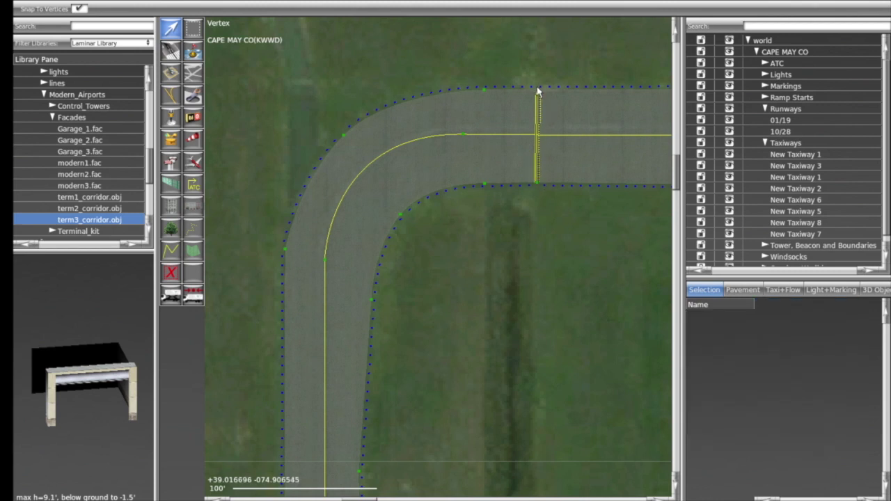
click(538, 91)
drag(539, 95, 538, 98)
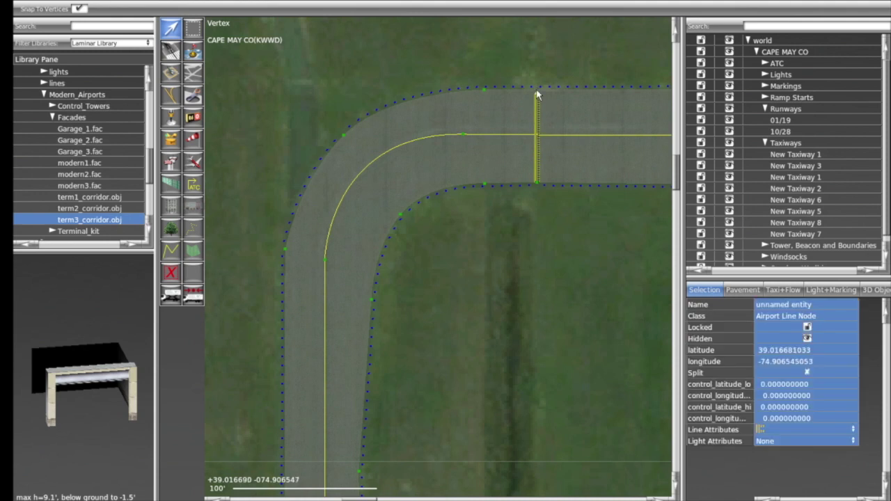
click(538, 92)
click(537, 91)
click(545, 66)
scroll(563, 224, down, 2)
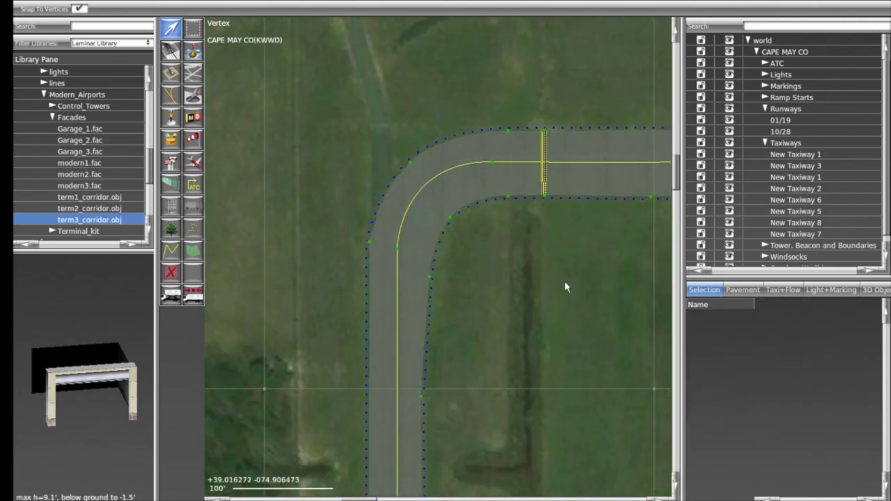
- Line up the south end of the midfield hold-short marking with the edge-light line along the connector's south side
right_drag(567, 292, 551, 227)
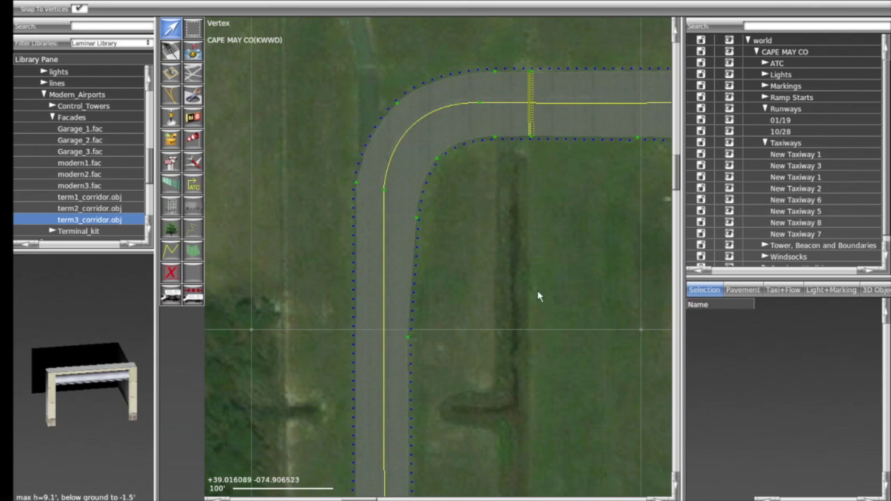
scroll(476, 291, down, 2)
scroll(476, 291, up, 2)
scroll(517, 203, down, 4)
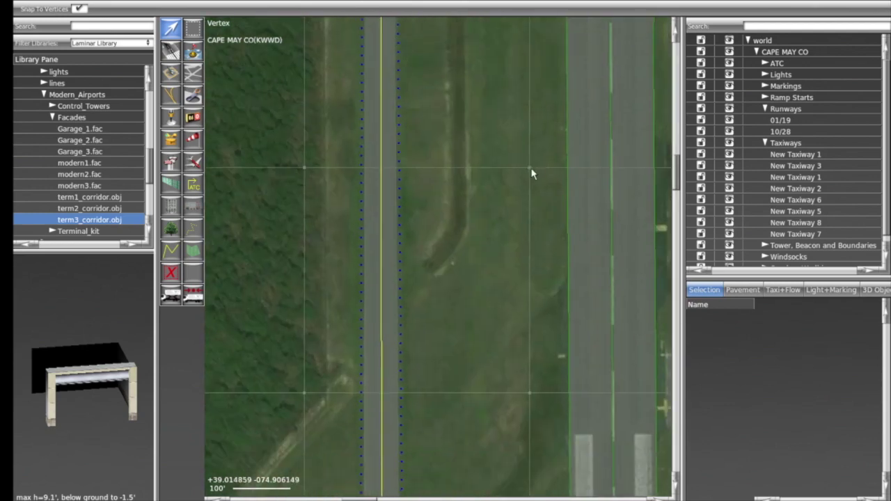
right_drag(538, 351, 549, 241)
scroll(515, 273, up, 5)
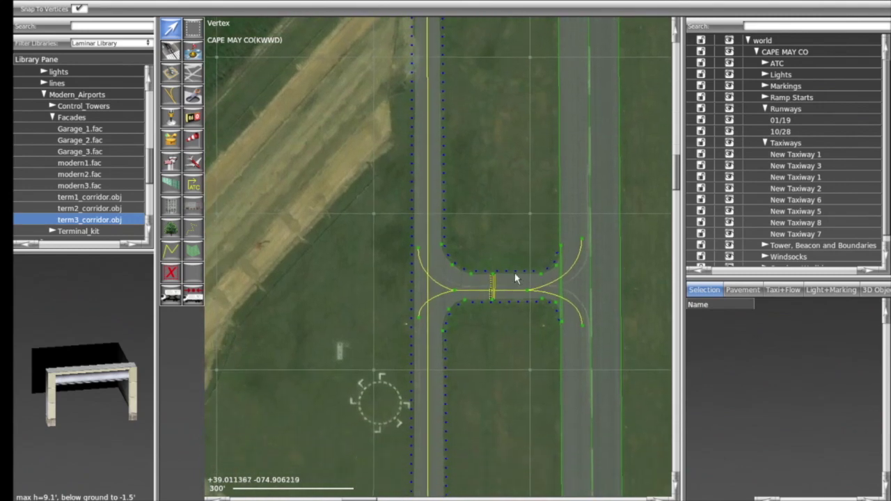
drag(457, 278, 456, 276)
click(457, 277)
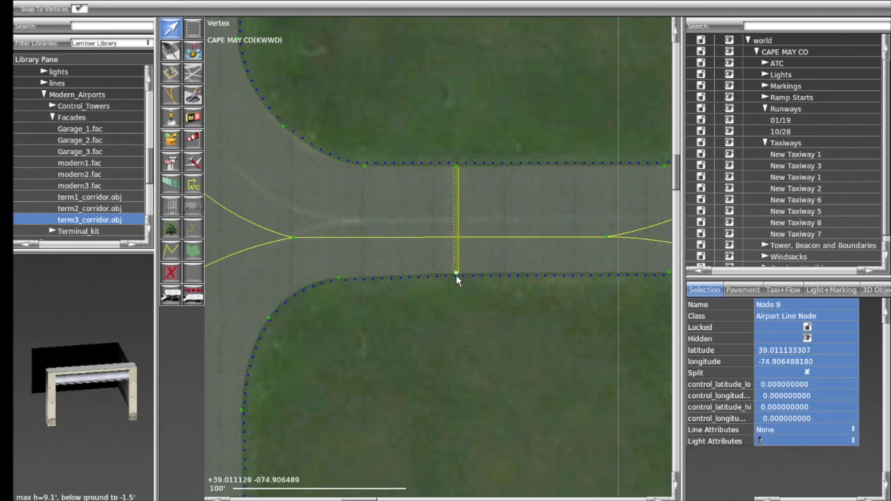
click(497, 308)
- Move the midfield connector centreline's east and west junctions northeast, rejoining the straight line and the curves at about latitude 39.01122
scroll(606, 302, down, 3)
right_drag(617, 309, 456, 292)
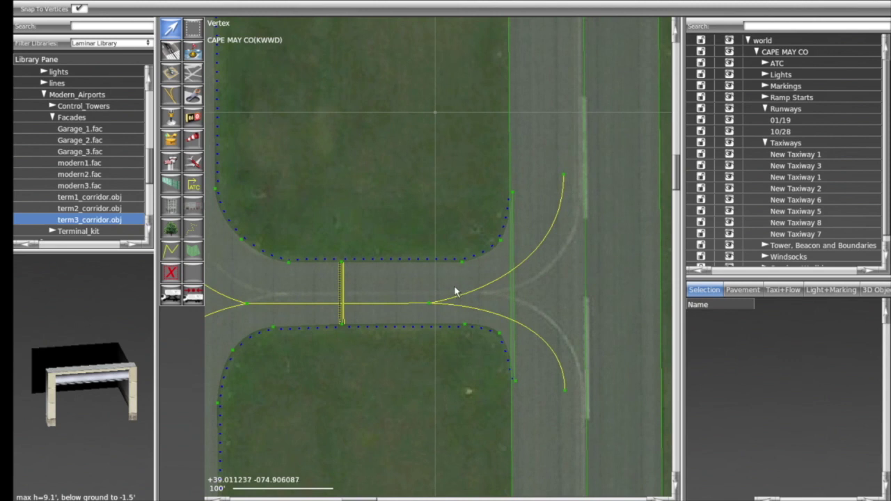
click(430, 303)
drag(430, 303, 484, 295)
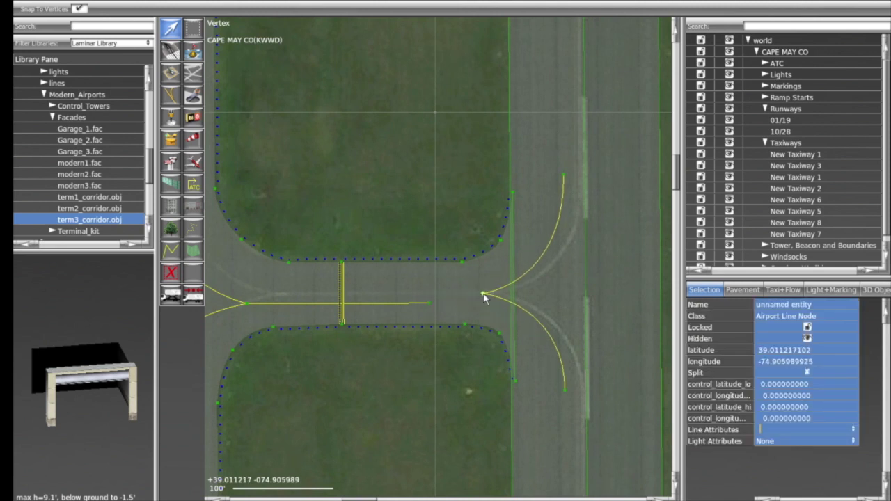
click(430, 303)
drag(429, 303, 483, 294)
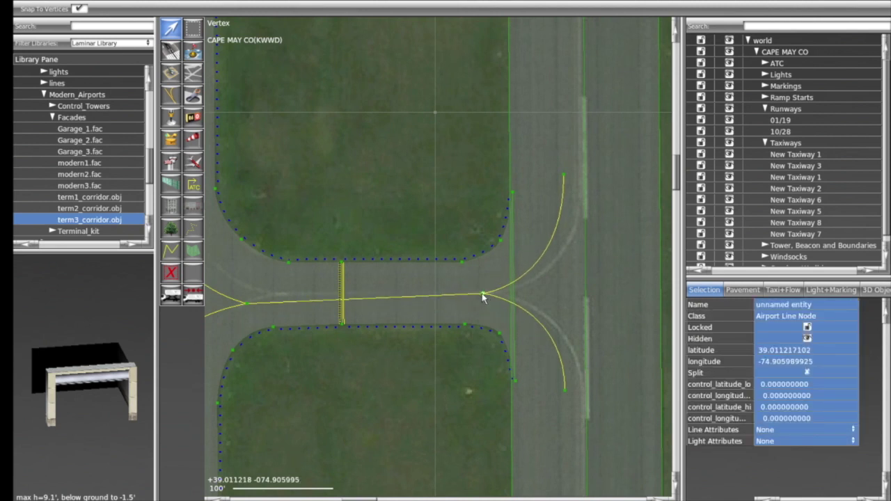
right_drag(261, 335, 388, 334)
drag(373, 304, 409, 295)
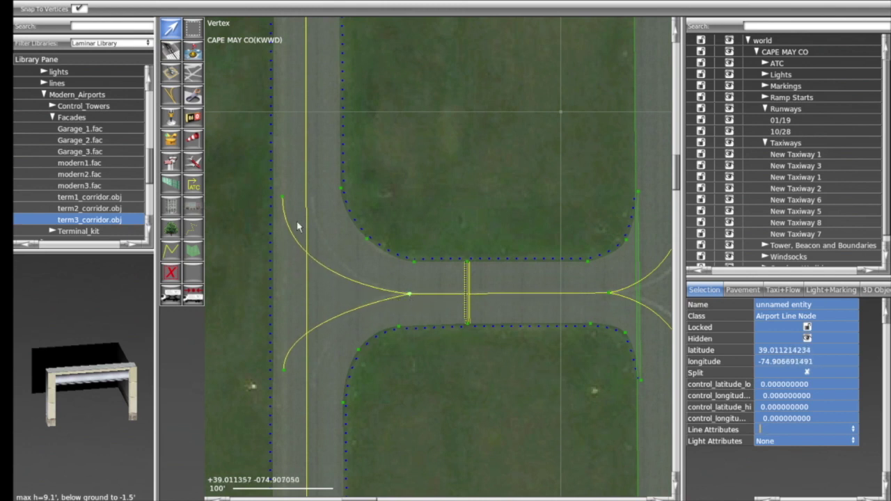
- Move the ends of the connector's two western lead-in curves east onto the parallel taxiway's centreline
drag(283, 200, 308, 200)
click(284, 371)
drag(283, 370, 307, 378)
scroll(402, 402, down, 4)
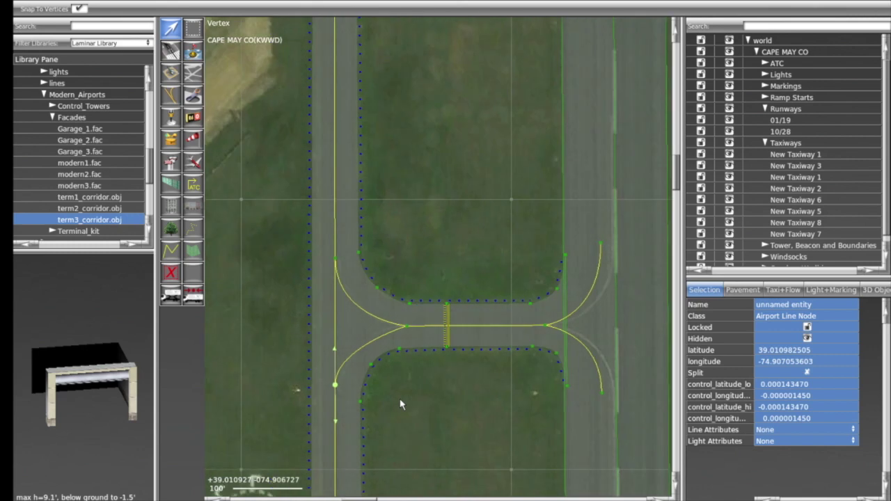
- Nudge the parallel taxiway centreline's node just north of runway 10/28 slightly east
scroll(392, 400, up, 3)
scroll(540, 267, up, 2)
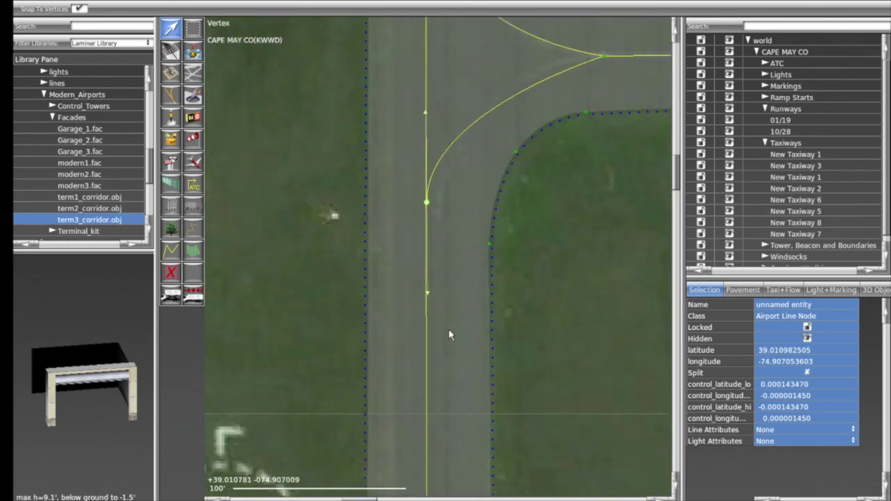
scroll(449, 329, down, 4)
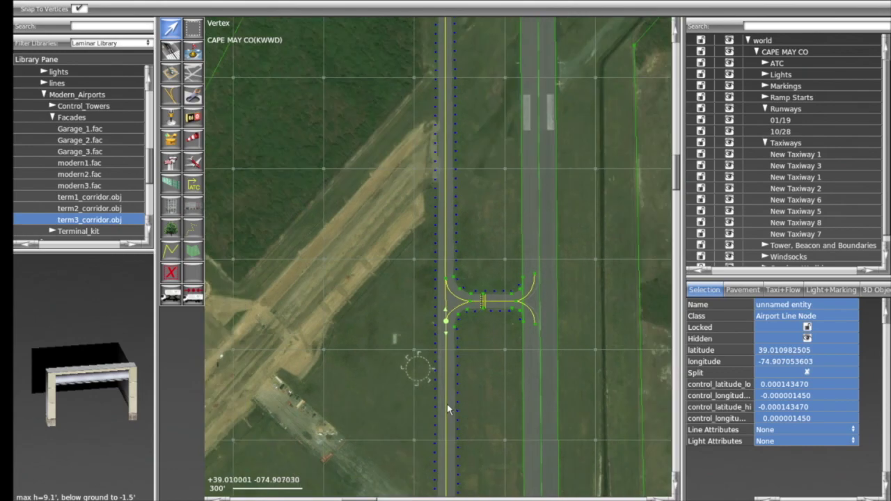
scroll(448, 400, up, 10)
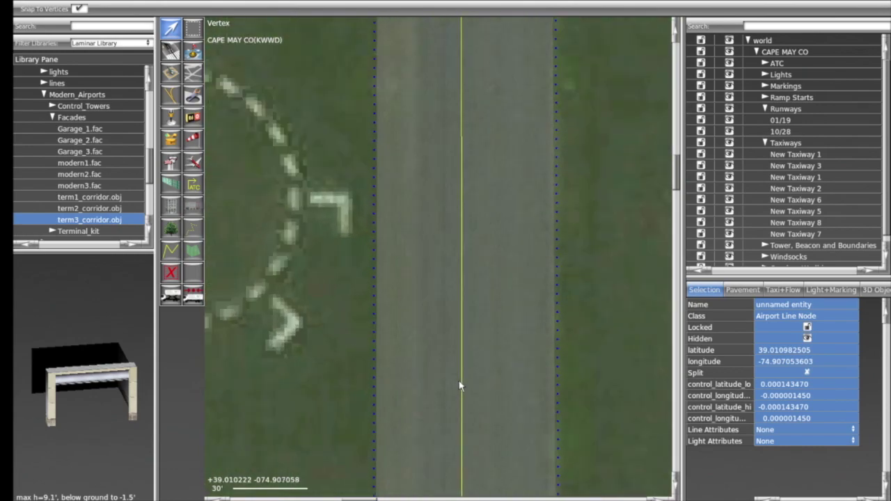
scroll(603, 413, down, 5)
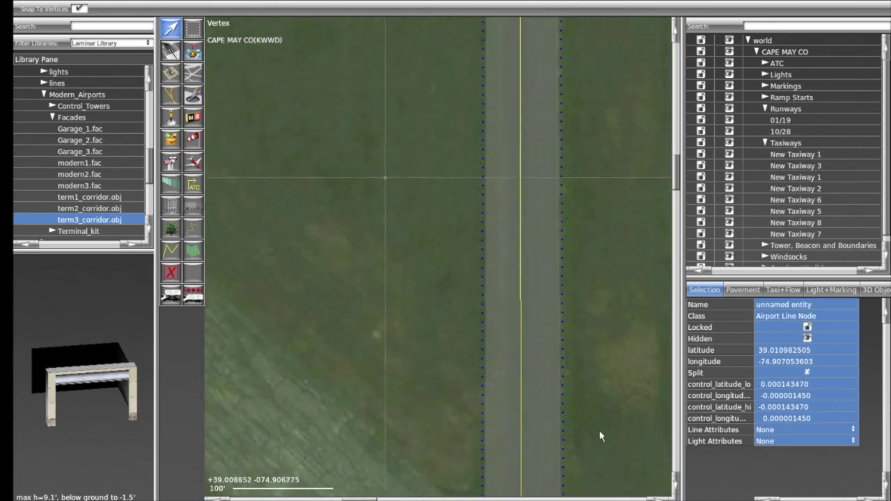
scroll(573, 229, down, 3)
scroll(541, 167, up, 3)
scroll(438, 273, up, 3)
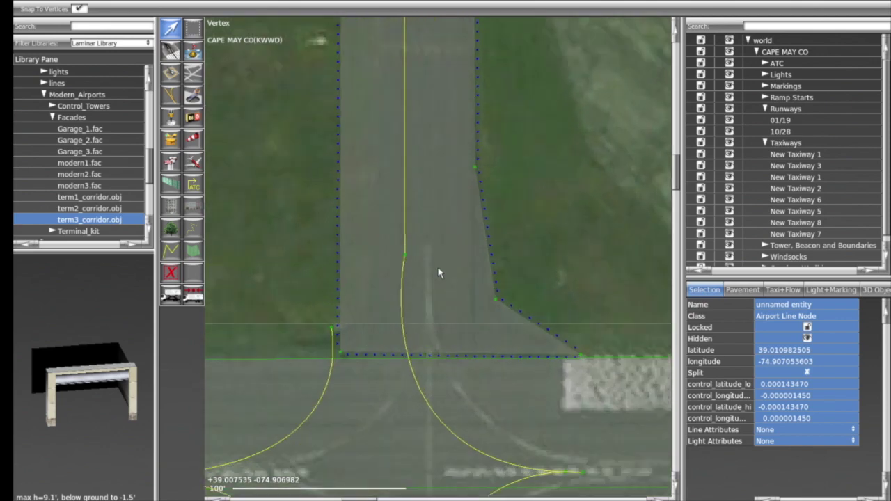
scroll(439, 273, up, 1)
click(399, 252)
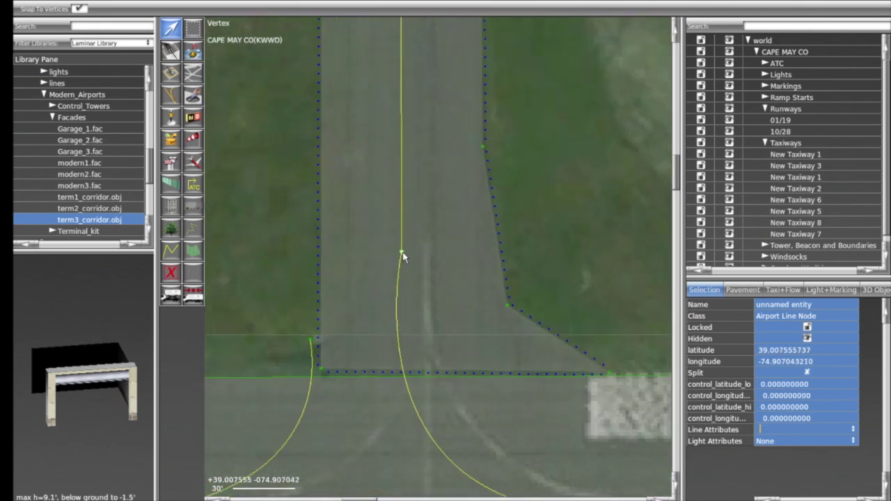
- Move the end of the midfield connector's northwestern lead-in curve onto the parallel taxiway centreline at about latitude 39.01149
scroll(532, 212, down, 3)
scroll(536, 140, down, 2)
right_drag(542, 100, 557, 417)
scroll(550, 312, up, 1)
scroll(489, 247, up, 2)
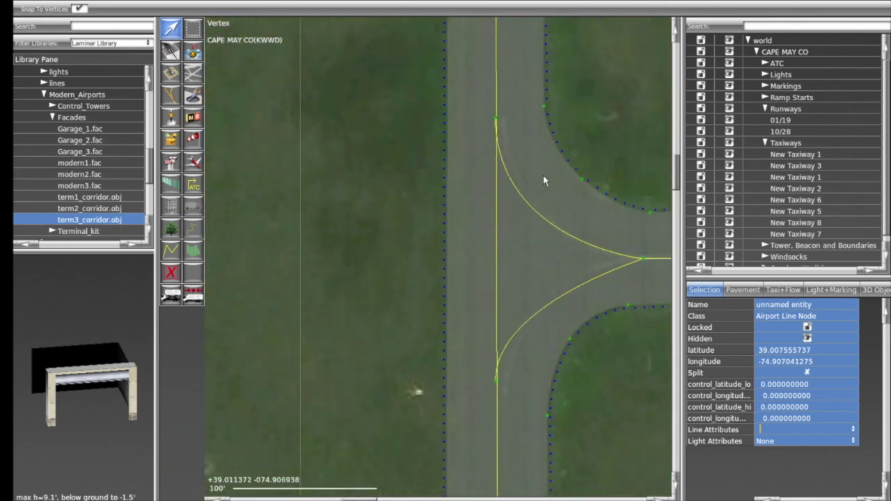
scroll(502, 143, up, 1)
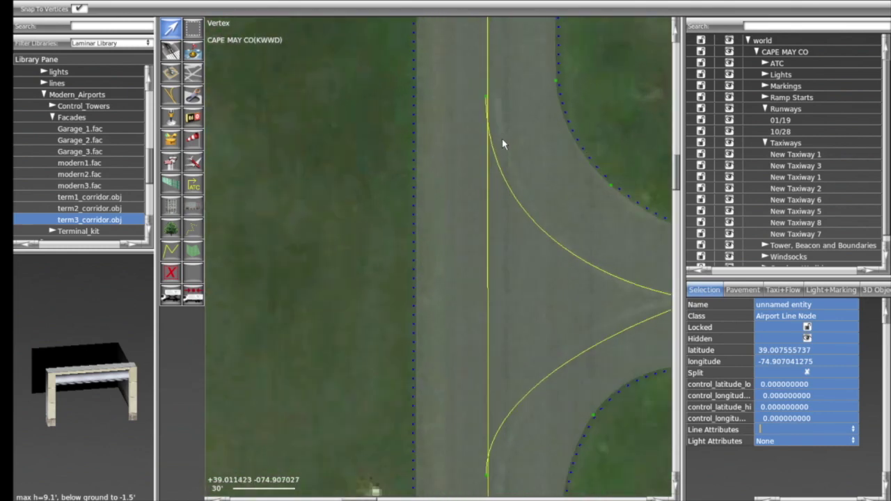
drag(486, 99, 491, 100)
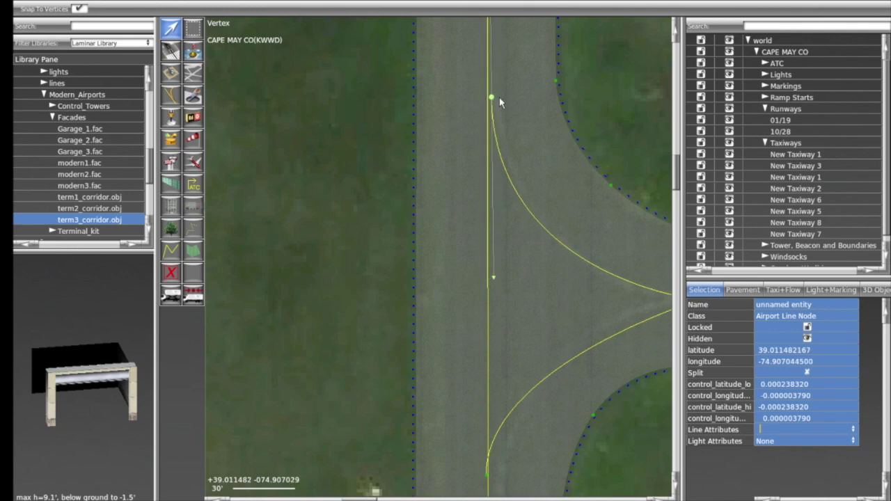
drag(492, 102, 500, 102)
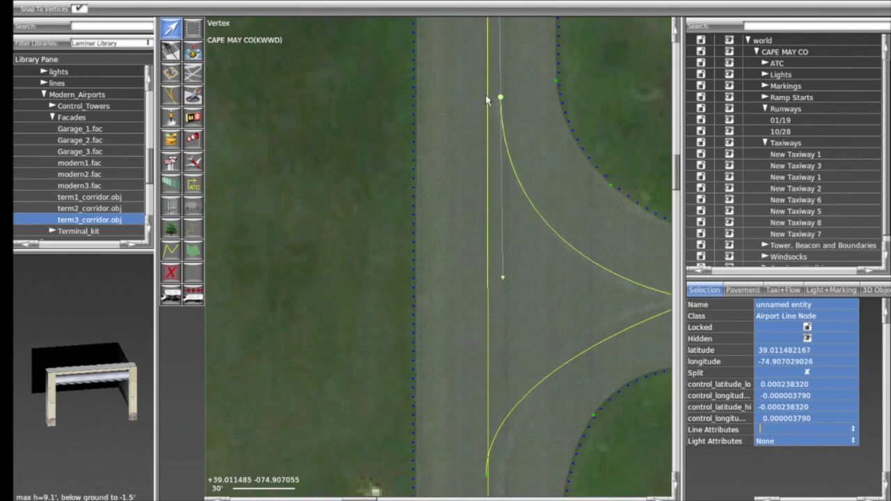
click(486, 93)
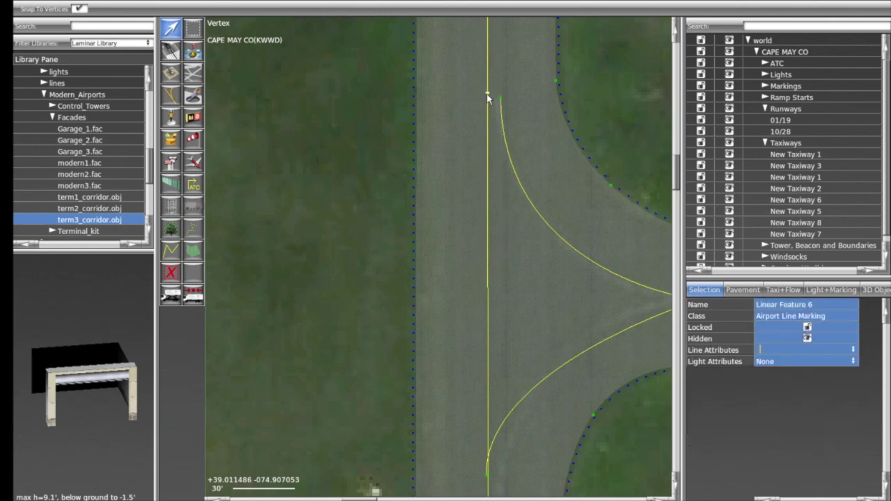
click(499, 96)
drag(500, 98, 487, 93)
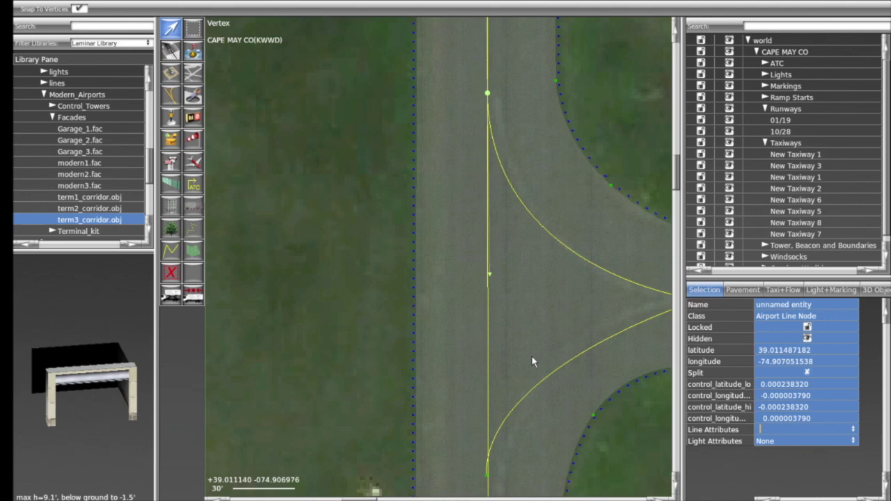
- Move the end of the midfield connector's southwestern lead-in curve onto the parallel taxiway centreline at about latitude 39.01098
drag(487, 472, 488, 476)
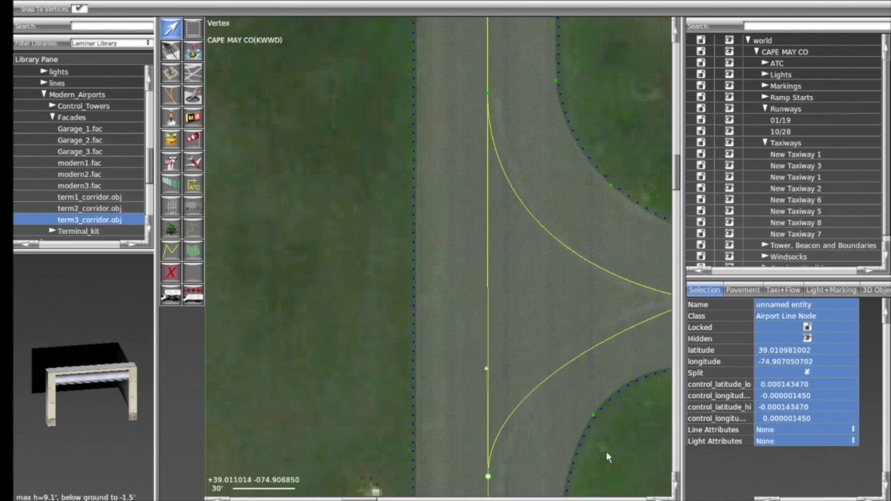
scroll(606, 450, down, 2)
scroll(578, 266, up, 4)
click(507, 289)
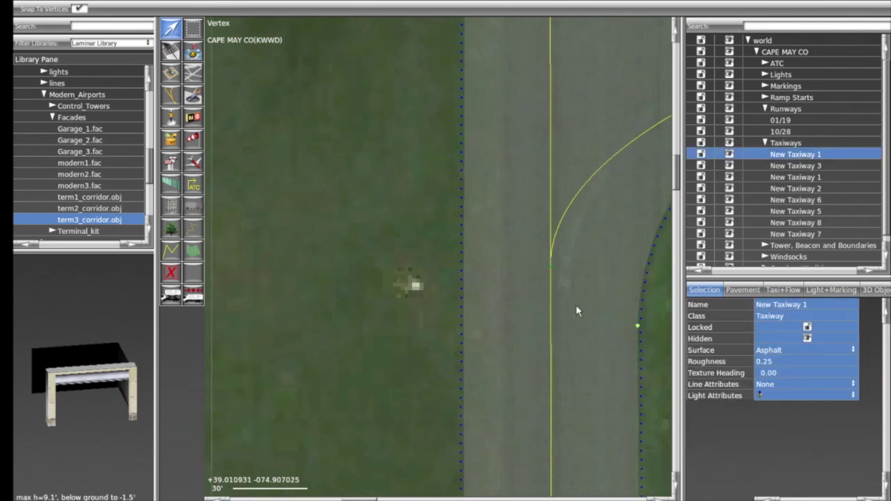
scroll(578, 299, up, 4)
scroll(576, 303, up, 2)
scroll(369, 164, down, 4)
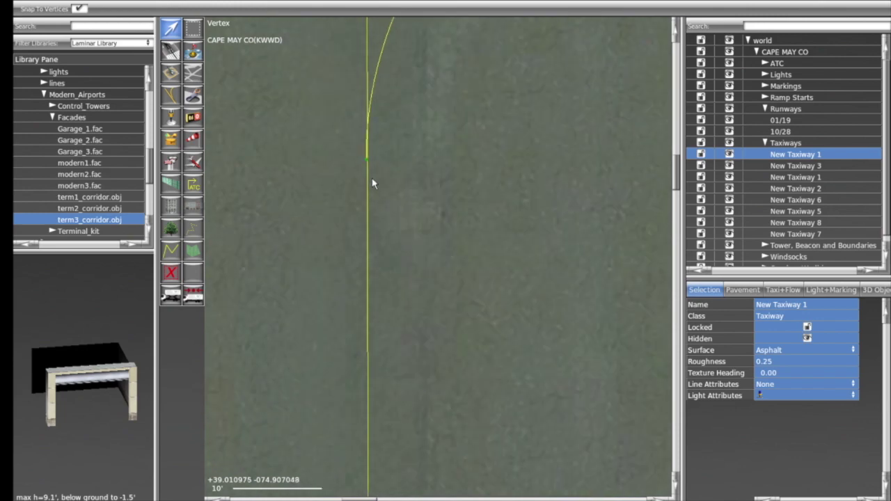
scroll(547, 212, down, 3)
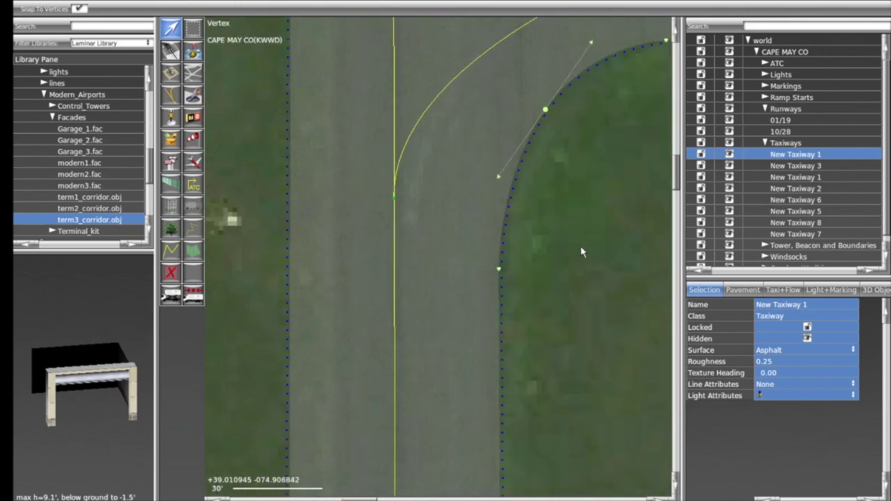
drag(424, 226, 454, 229)
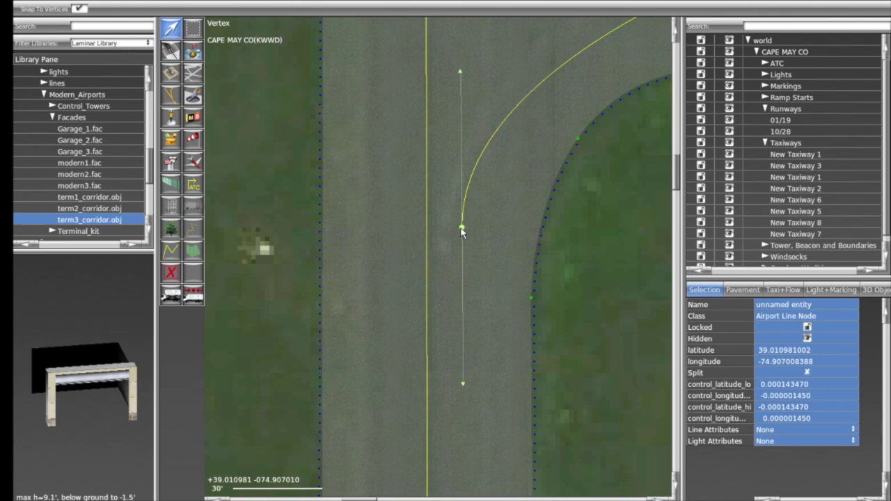
click(427, 237)
drag(452, 229, 426, 230)
scroll(608, 222, down, 1)
click(592, 202)
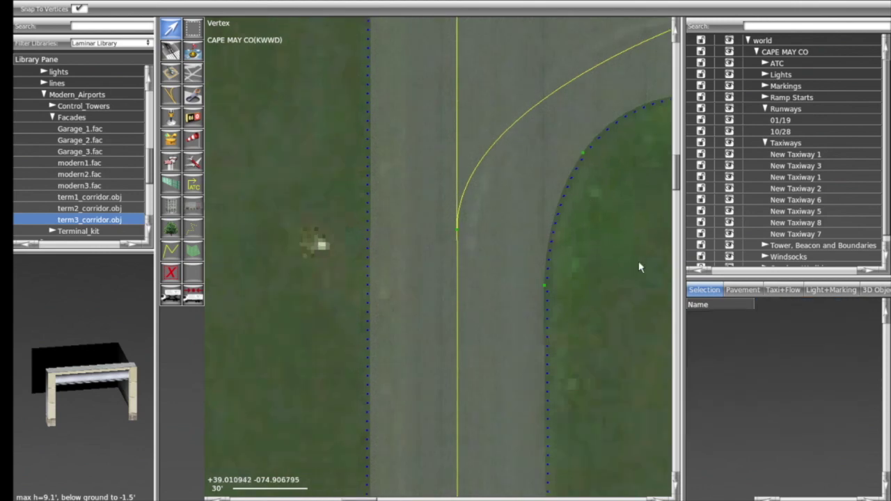
- Reshape the midfield connector's two western lead-in curves by adjusting the Bezier handles at their parallel-taxiway ends to follow the painted lines
scroll(630, 254, down, 1)
right_drag(625, 243, 468, 262)
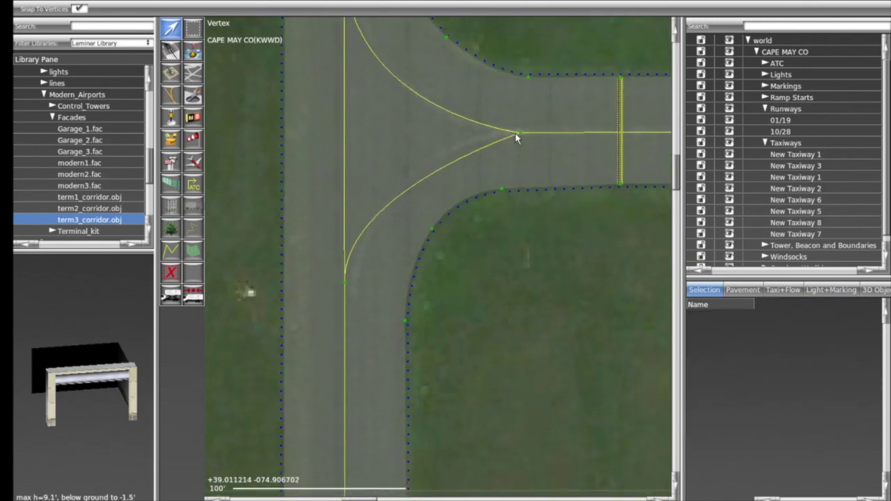
click(521, 135)
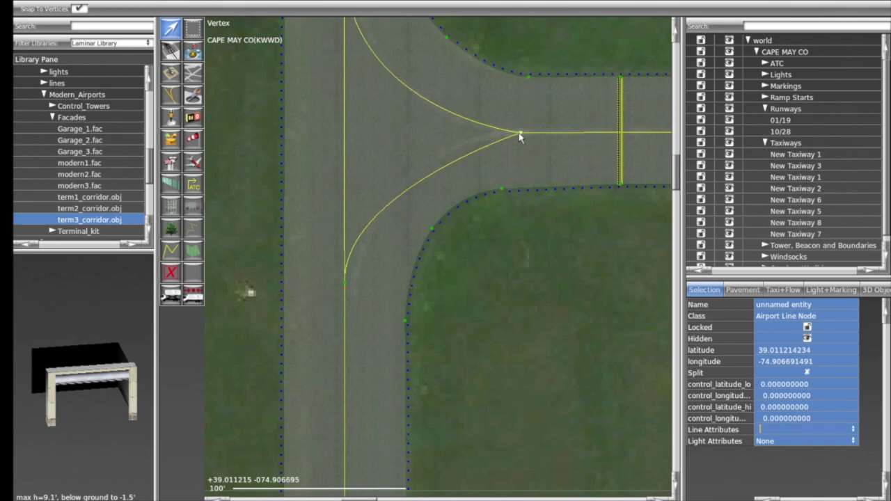
click(344, 282)
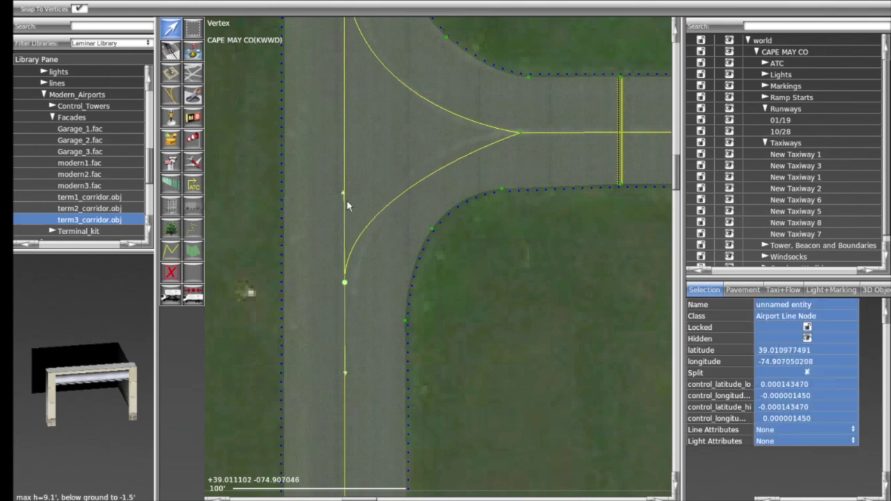
click(341, 196)
click(344, 283)
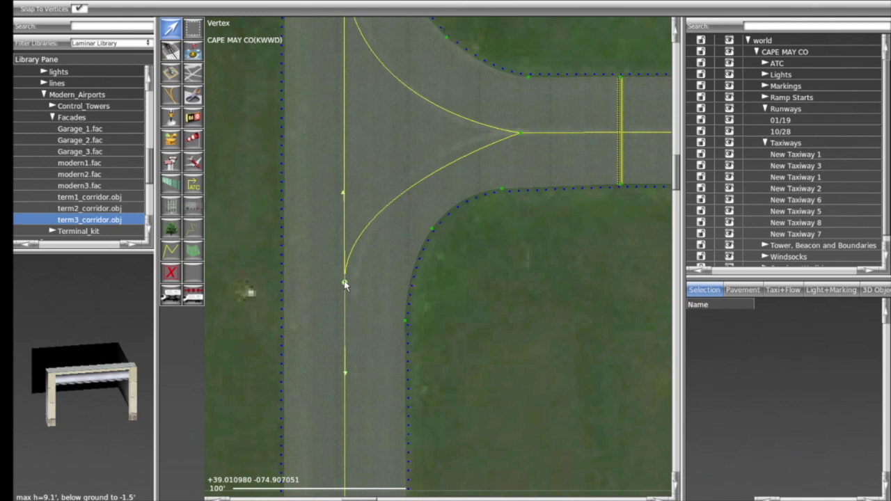
drag(342, 196, 361, 148)
scroll(409, 127, down, 1)
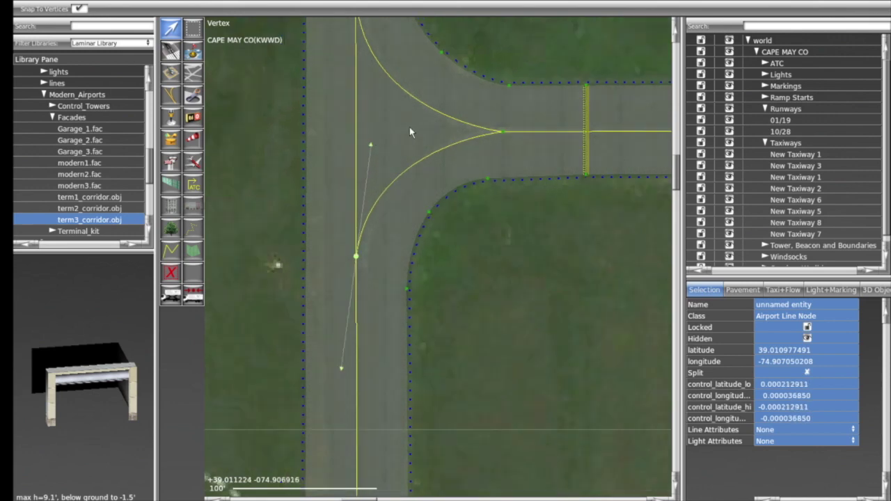
right_drag(409, 127, 490, 276)
click(435, 139)
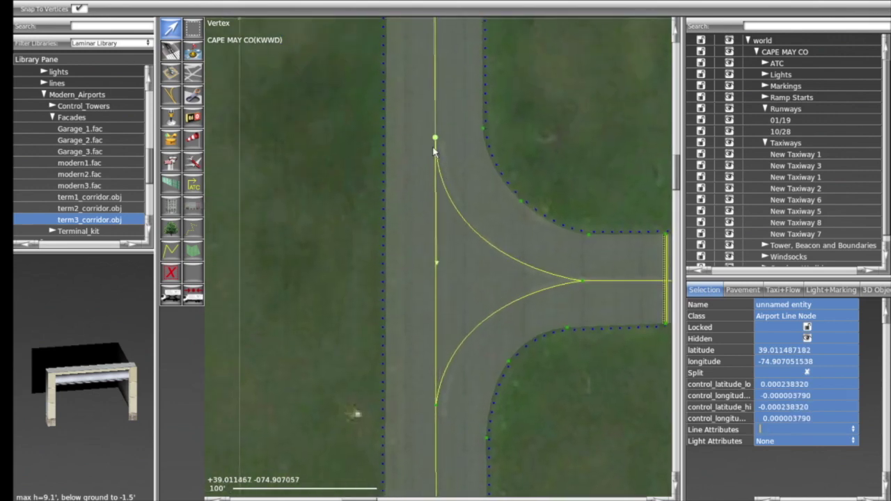
drag(438, 262, 446, 272)
- Move the midfield connector centreline's junction with the eastern lead-in curves east to about longitude -74.90594
scroll(609, 296, down, 2)
right_drag(634, 382, 584, 338)
right_drag(668, 327, 418, 305)
right_drag(534, 327, 481, 328)
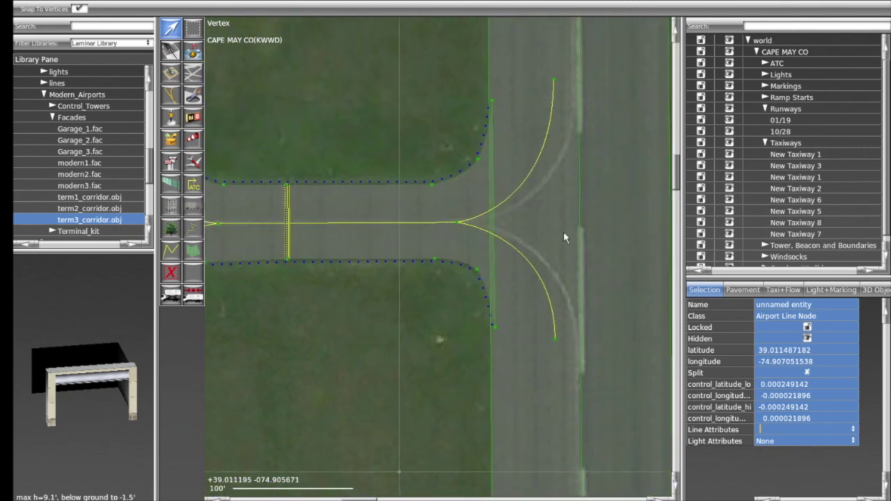
scroll(524, 226, up, 2)
drag(426, 223, 453, 224)
scroll(588, 227, down, 1)
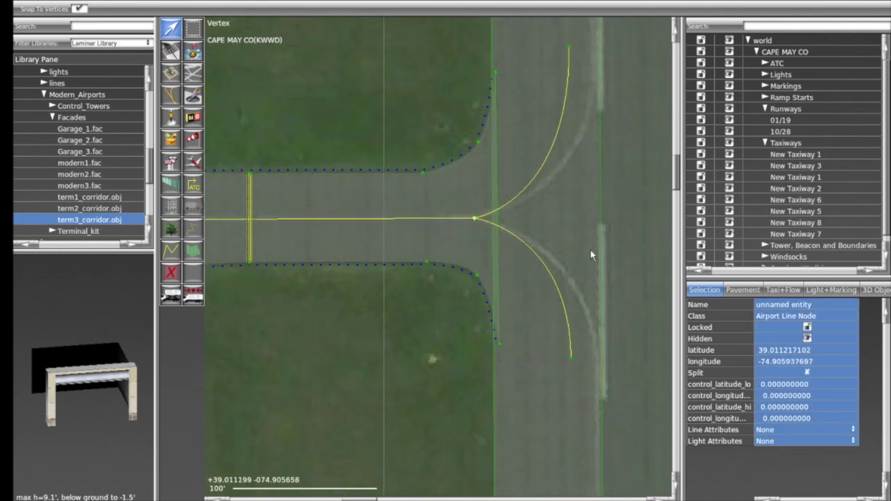
- Move the ends of the connector's two eastern lead-in curves east onto runway 01/19's centreline, at about latitudes 39.01094 and 39.01155
drag(571, 358, 597, 366)
scroll(606, 369, down, 1)
right_drag(616, 370, 619, 236)
right_drag(615, 28, 602, 256)
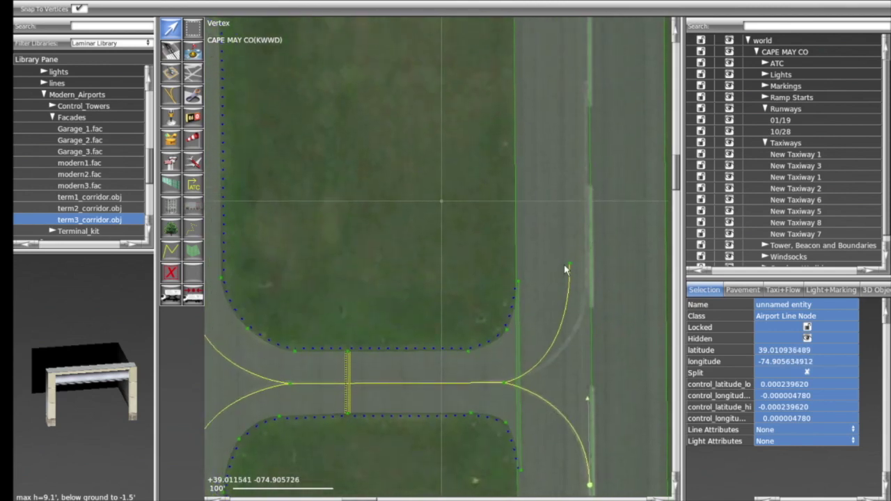
drag(570, 267, 589, 263)
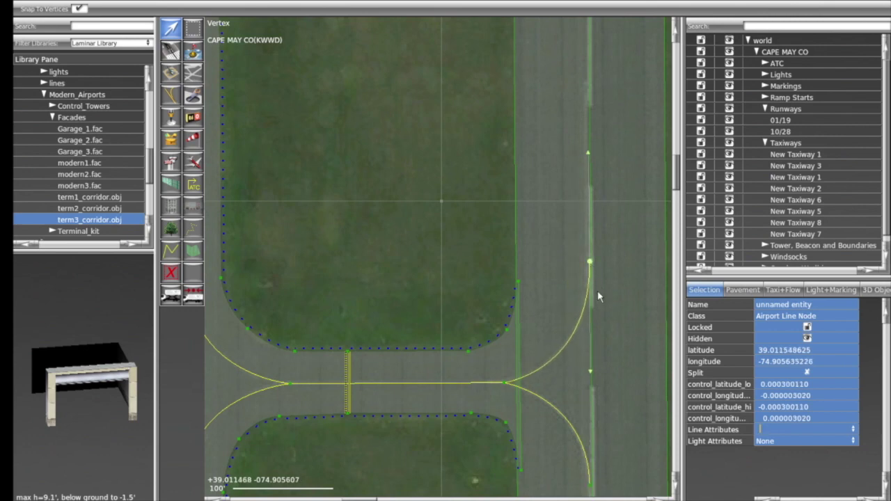
- Delete the blue edge-light lines around the two grass blocks flanking the parallel taxiway just south of runway 10/28
scroll(597, 296, down, 5)
scroll(473, 342, down, 5)
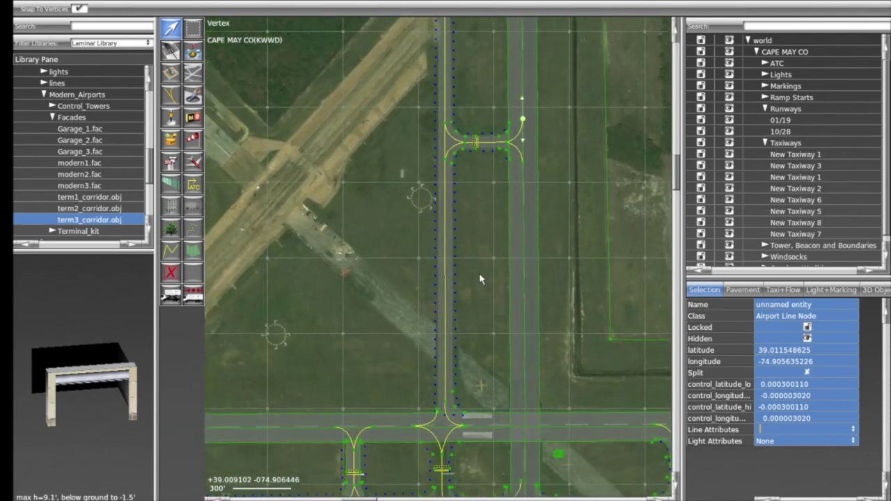
right_drag(491, 383, 500, 333)
scroll(492, 341, up, 4)
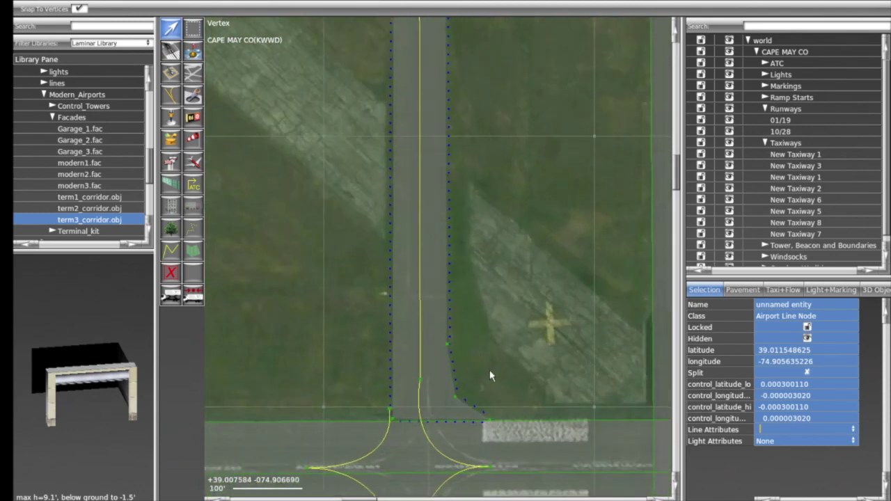
scroll(460, 261, down, 5)
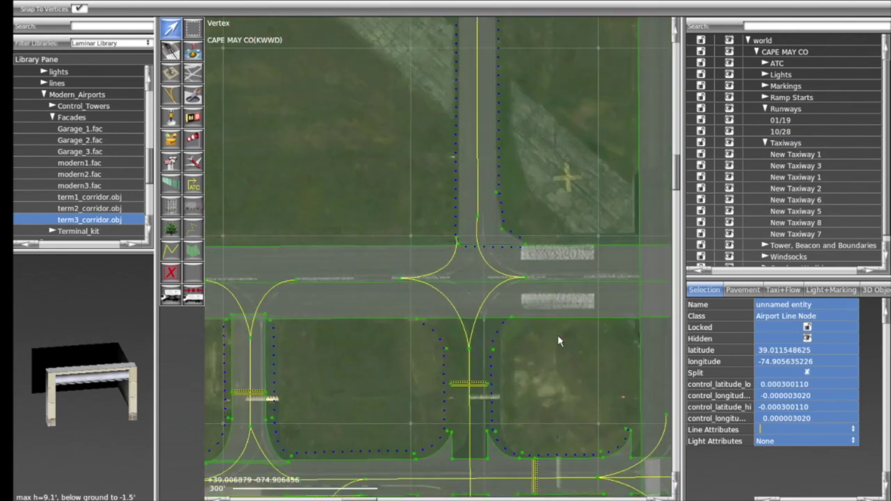
right_drag(552, 362, 559, 301)
scroll(559, 302, up, 2)
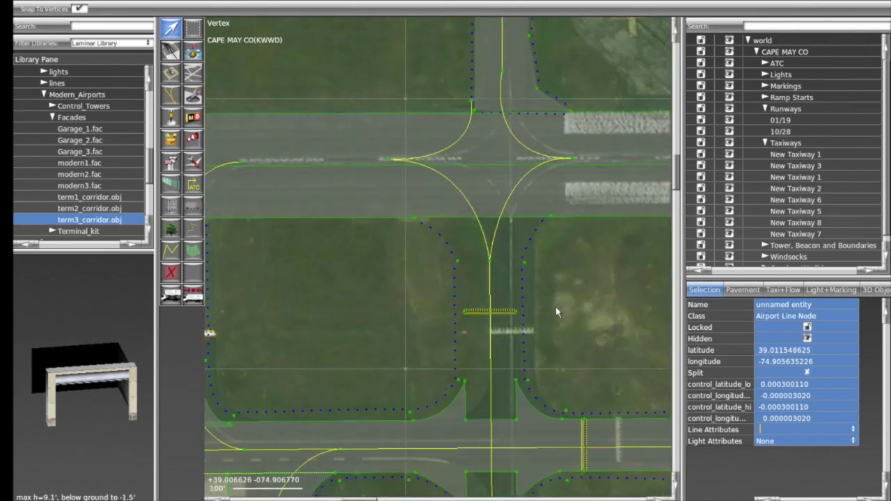
scroll(557, 313, down, 2)
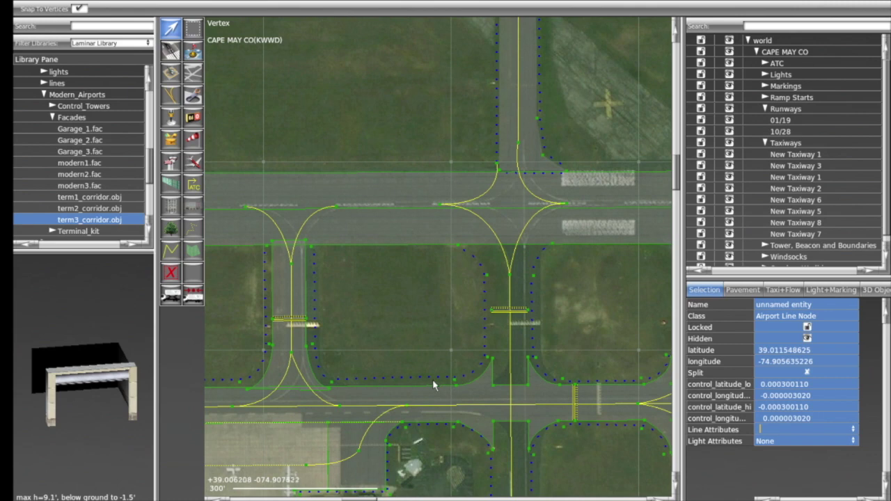
click(397, 377)
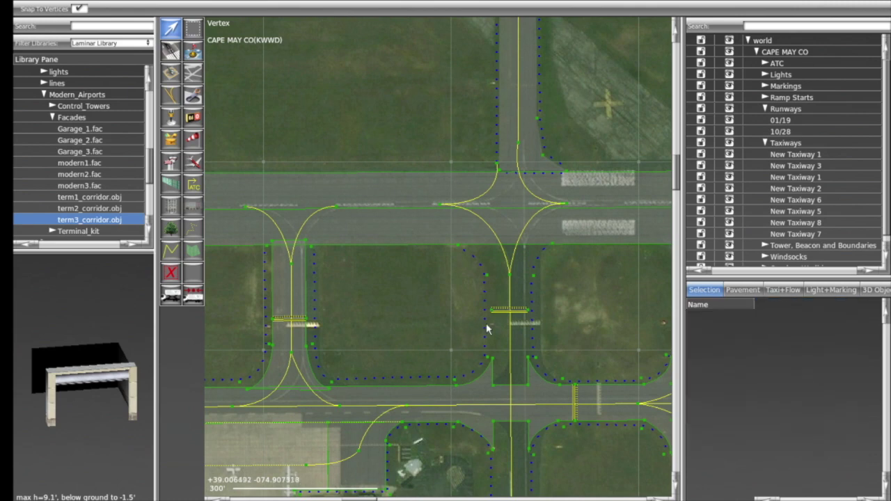
click(478, 263)
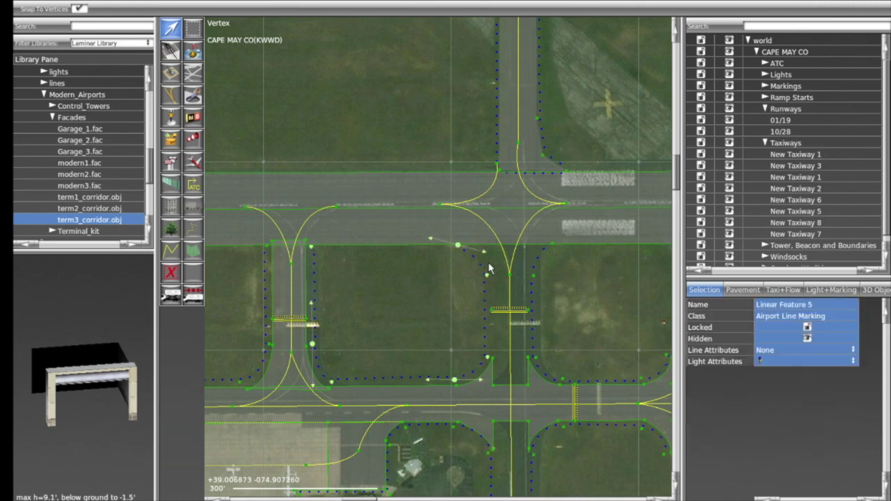
key(Delete)
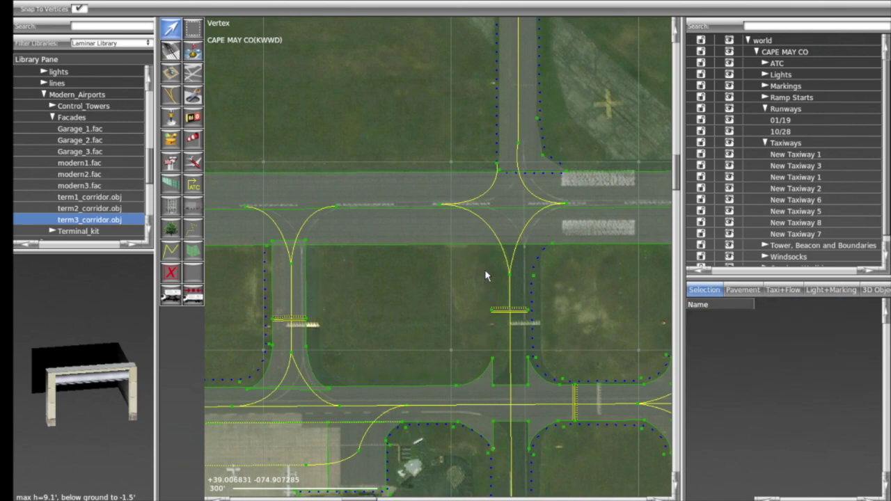
click(535, 300)
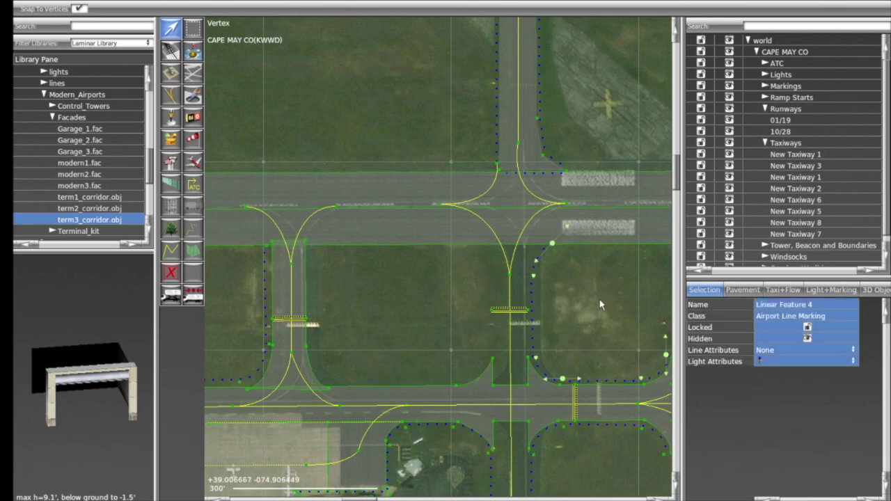
key(Delete)
- Extend the parallel taxiway outline south across runway 10/28 by moving its western end node and a new eastern node to about latitude 39.0063
scroll(600, 306, down, 3)
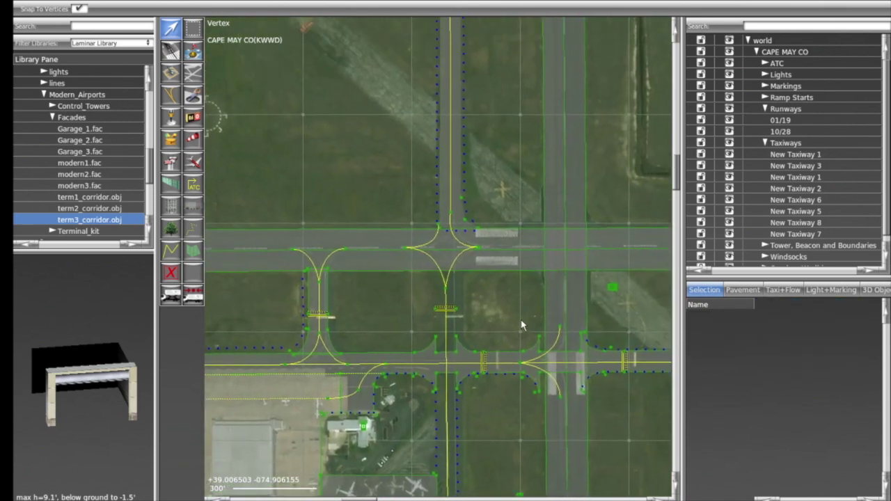
scroll(536, 327, up, 5)
scroll(419, 218, down, 2)
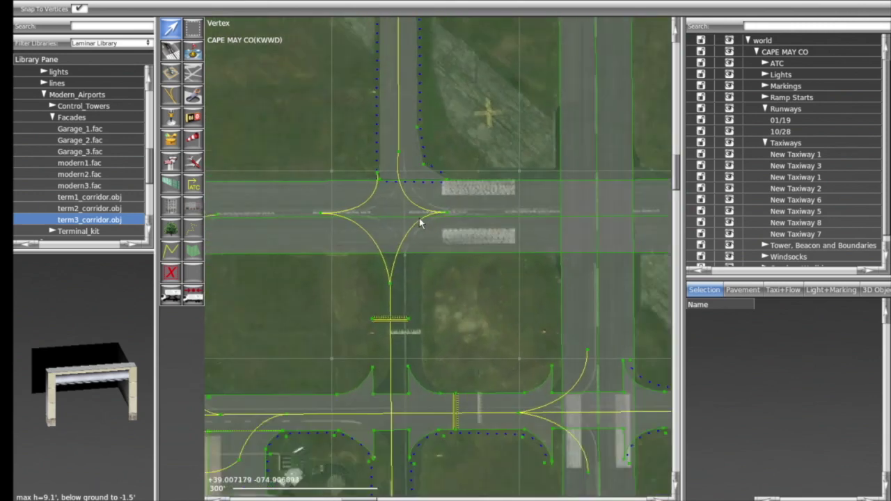
drag(382, 181, 389, 374)
scroll(346, 323, down, 1)
right_drag(346, 322, 357, 282)
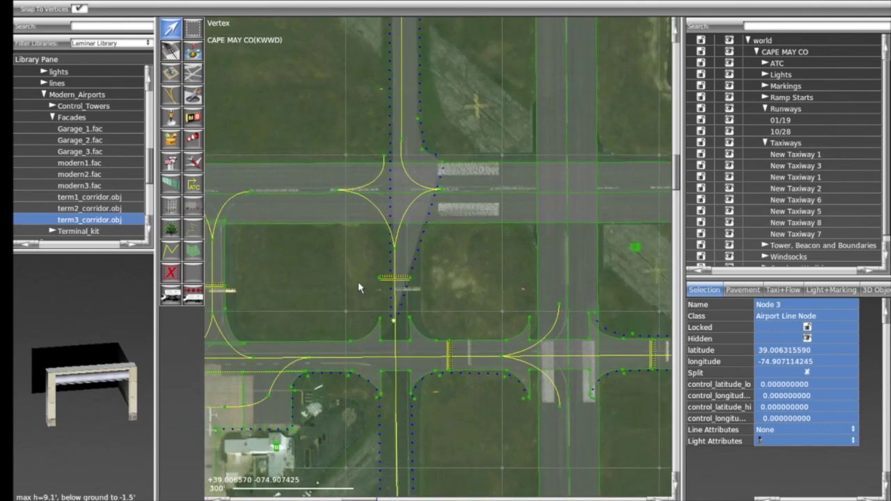
click(443, 163)
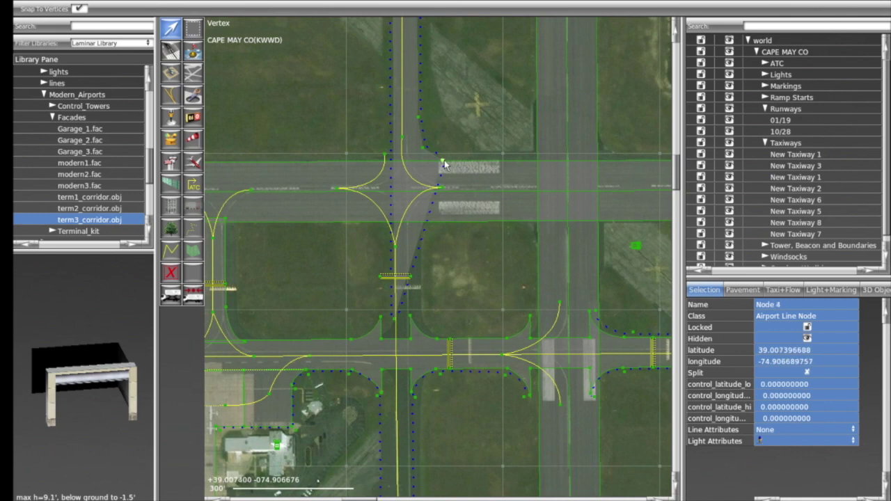
click(421, 236)
drag(421, 234, 425, 318)
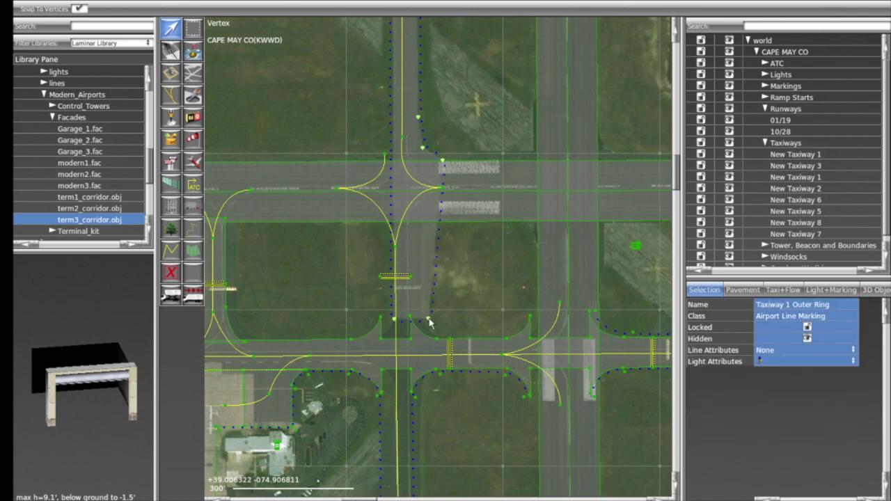
- Insert two nodes on the taxiway outline's eastern edge south of runway 10/28 and flare the runway crossing east to about longitude -74.90668
click(435, 230)
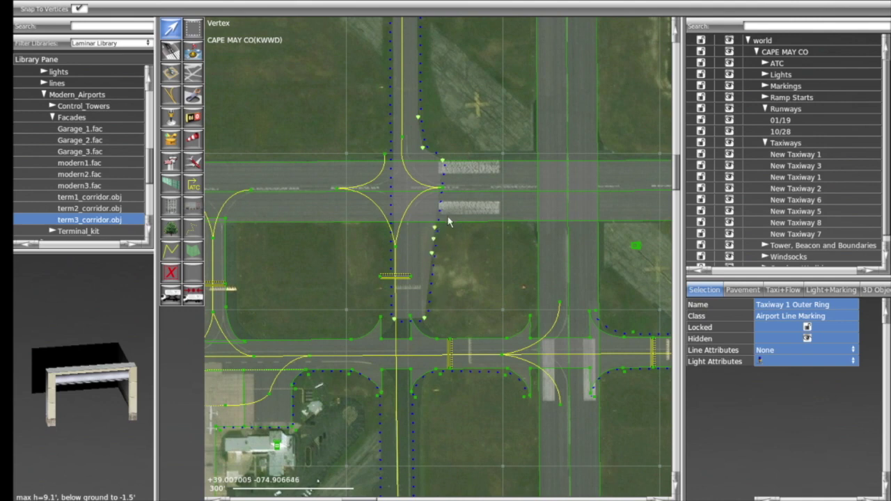
scroll(450, 221, up, 3)
scroll(438, 139, down, 2)
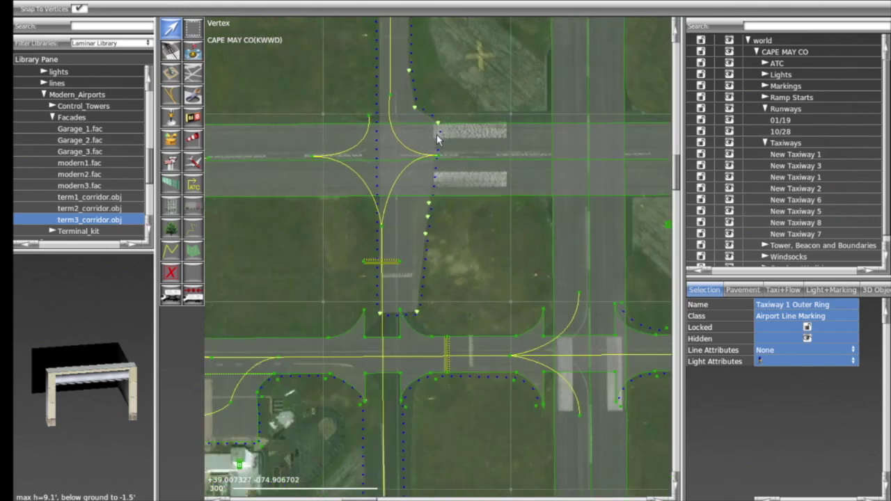
scroll(465, 156, up, 3)
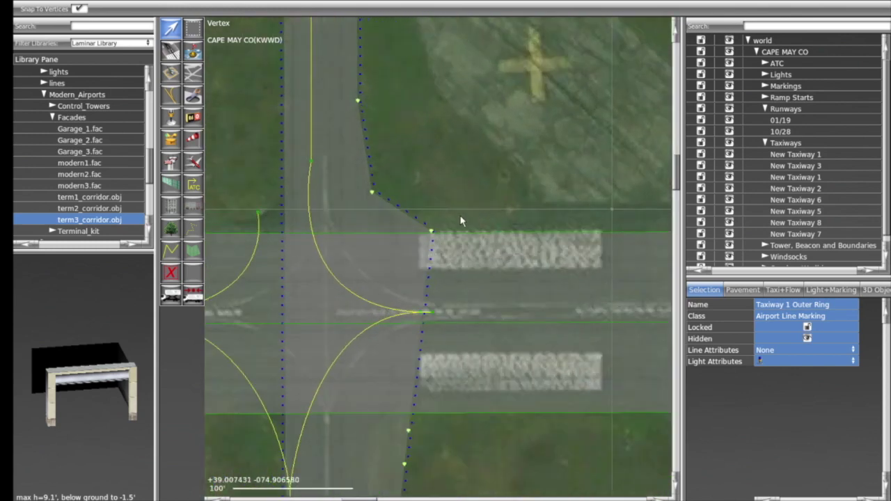
mouse_move(379, 200)
mouse_down()
mouse_move(343, 209)
mouse_move(386, 211)
mouse_up()
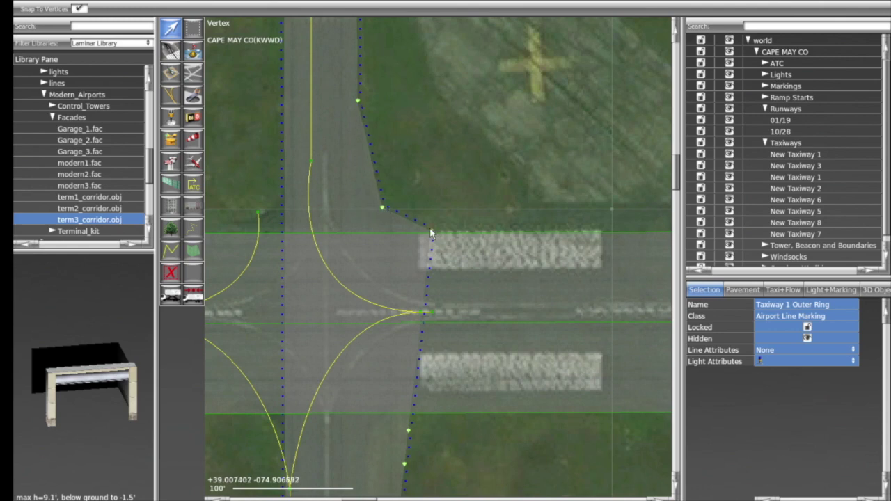
drag(430, 233, 438, 228)
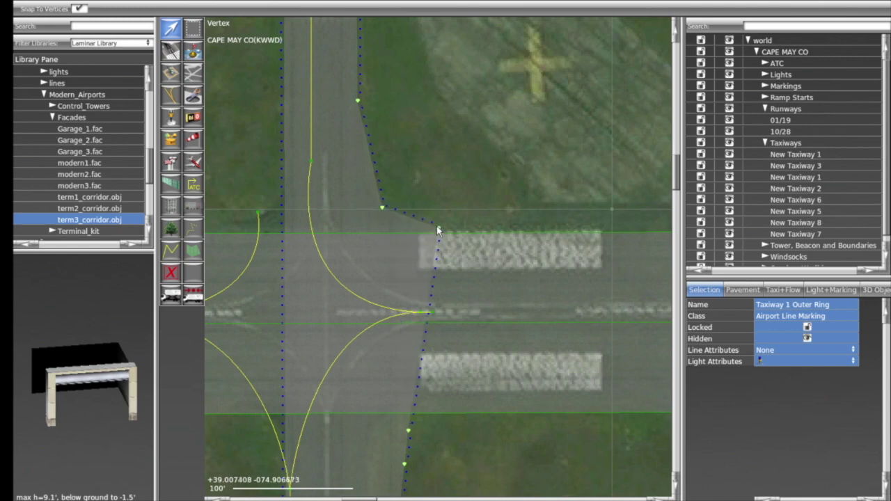
drag(409, 432, 434, 417)
click(470, 446)
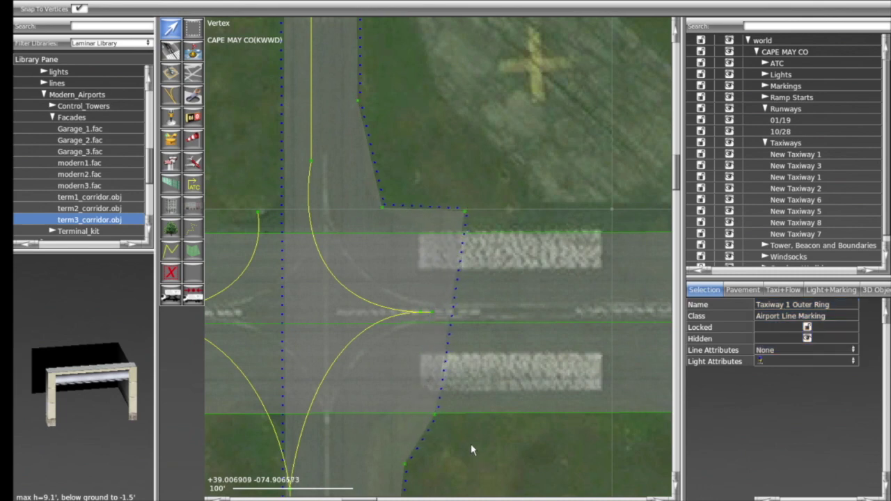
drag(465, 211, 436, 223)
click(435, 414)
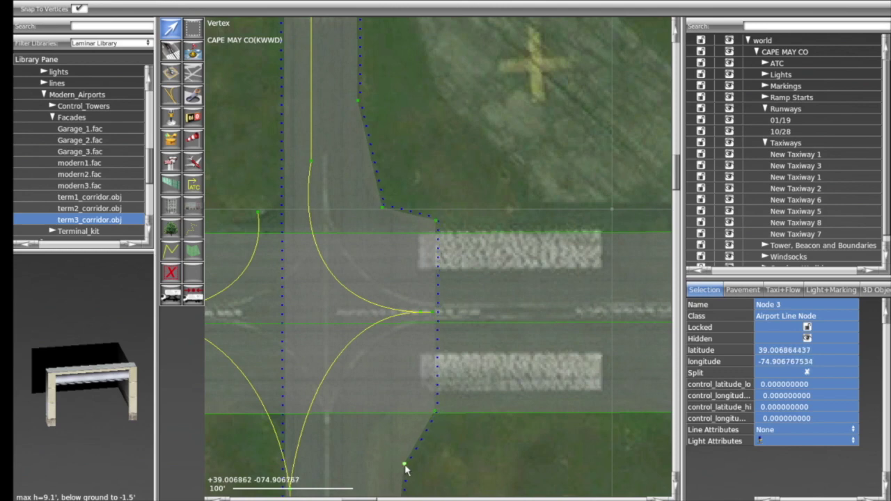
- Shape the southeastern corner of the crossing with outline nodes at about latitudes 39.00697 and 39.00686 to follow the pavement edge
drag(435, 412, 382, 419)
scroll(418, 424, down, 2)
right_drag(441, 430, 459, 275)
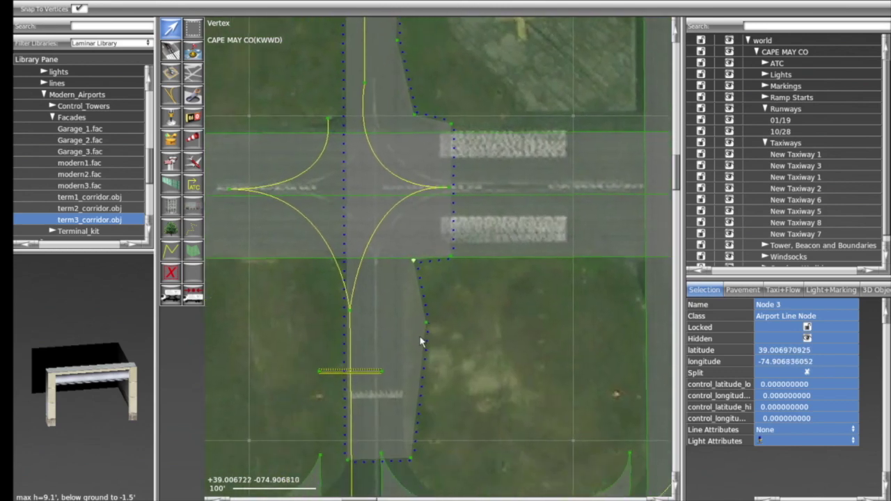
drag(413, 261, 402, 297)
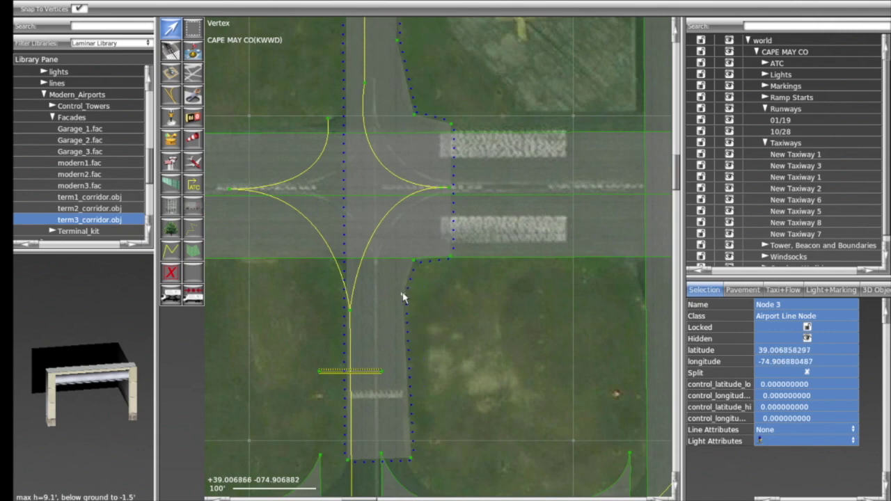
- Set the light attributes of the outline's eastern segment crossing runway 10/28 to None
scroll(451, 268, up, 2)
click(455, 268)
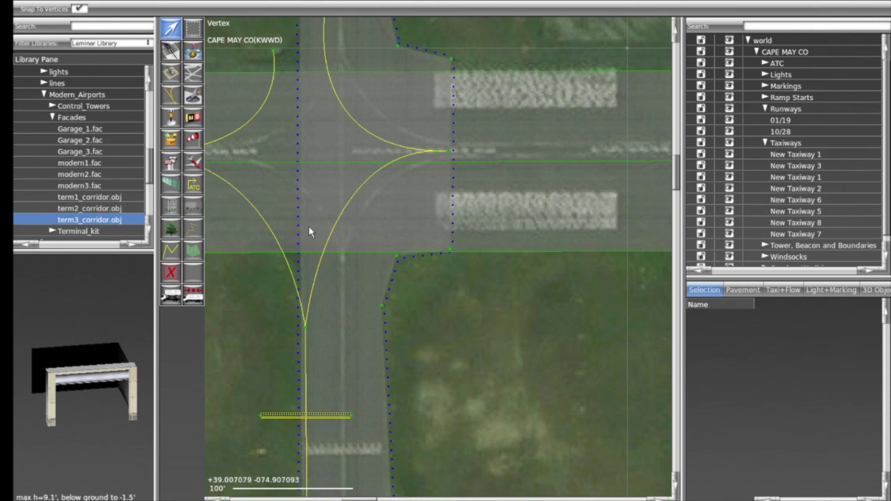
click(450, 252)
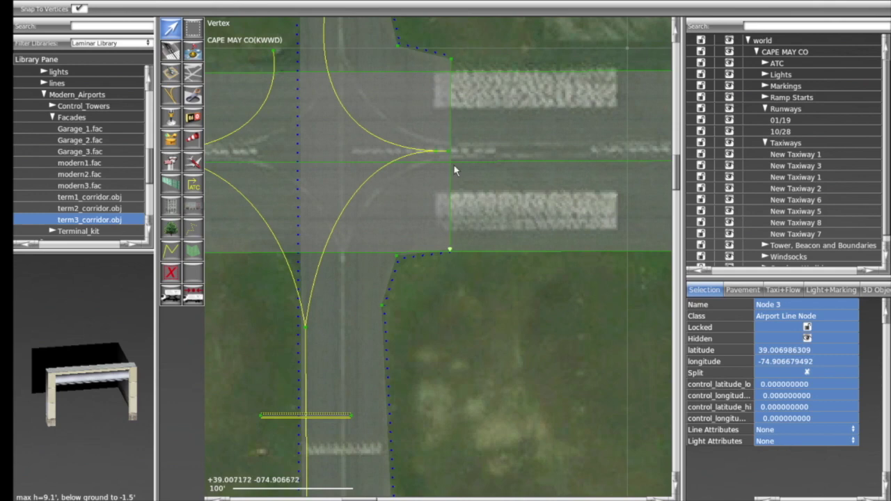
- Insert nodes on the outline's western edge on both sides of runway 10/28 and pull one west to flare the northwestern corner
scroll(513, 201, down, 4)
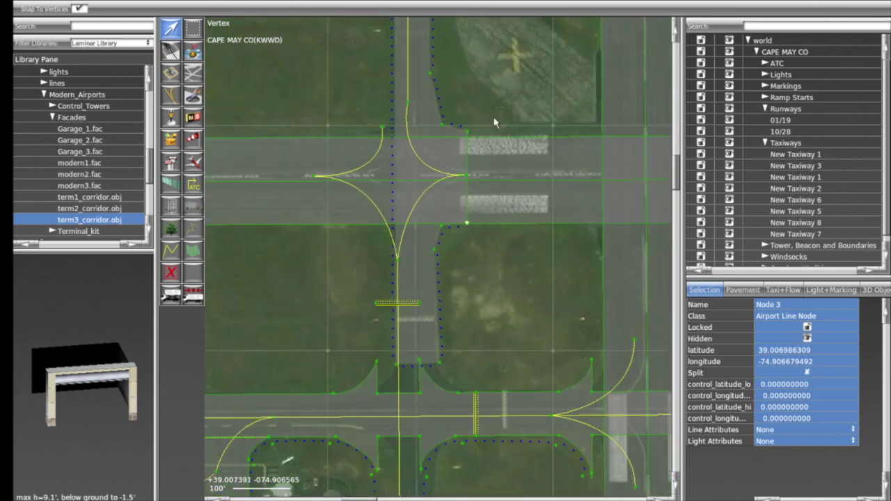
right_drag(496, 99, 539, 221)
scroll(519, 218, up, 3)
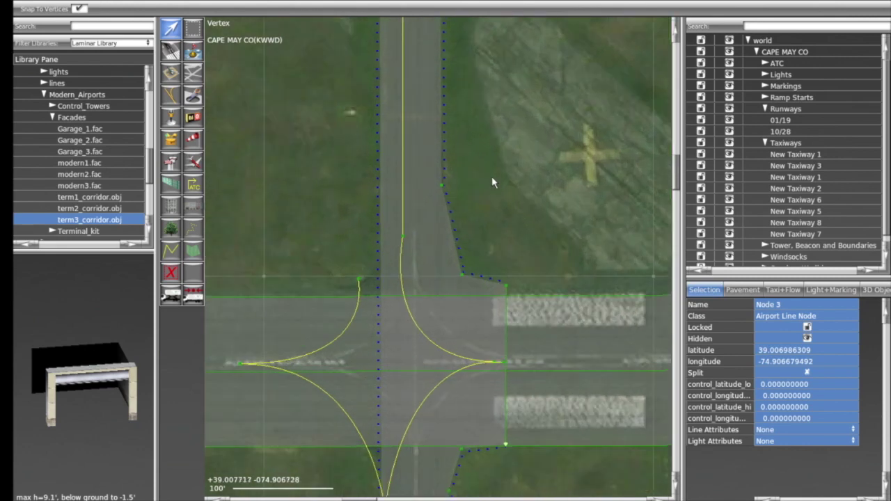
scroll(330, 282, down, 1)
scroll(329, 282, down, 1)
right_drag(330, 282, 455, 304)
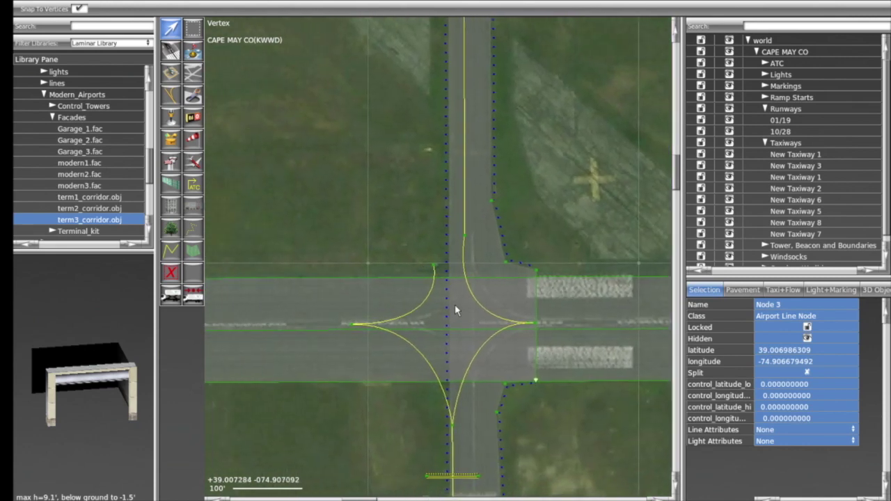
click(450, 250)
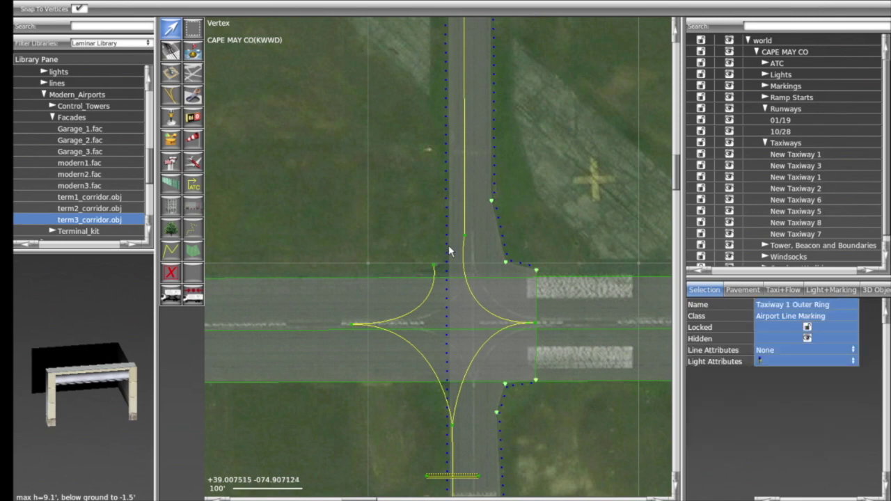
drag(449, 247, 449, 259)
click(448, 277)
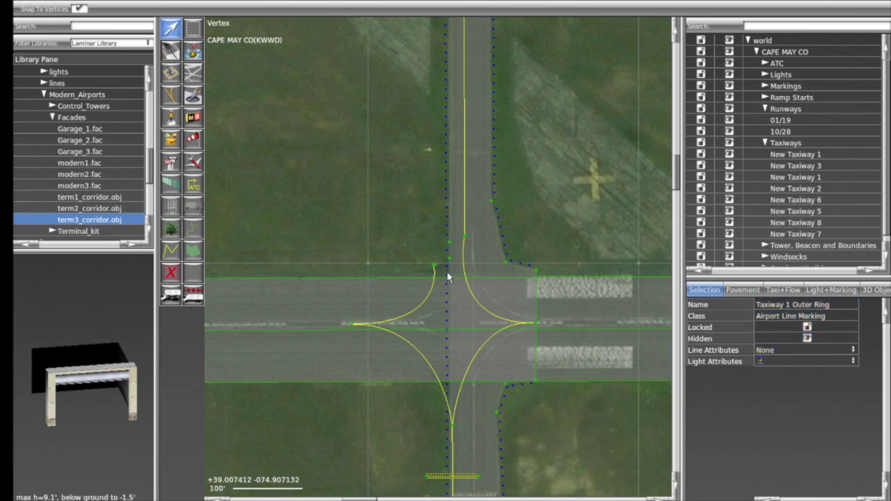
click(449, 277)
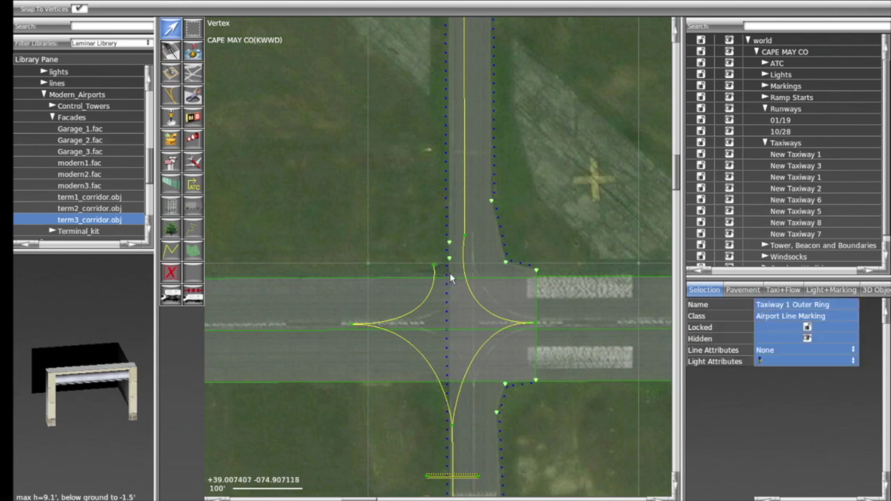
click(449, 390)
drag(450, 276, 409, 282)
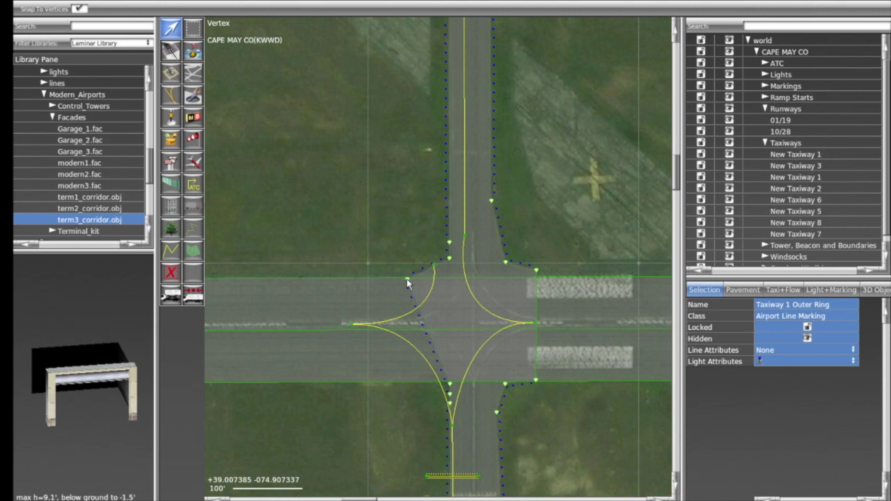
- Flare the outline's southwestern corner to about longitude -74.90733 and shift the taxiway centreline nodes beside runway 10/28 east to the pavement's middle
drag(449, 260, 471, 239)
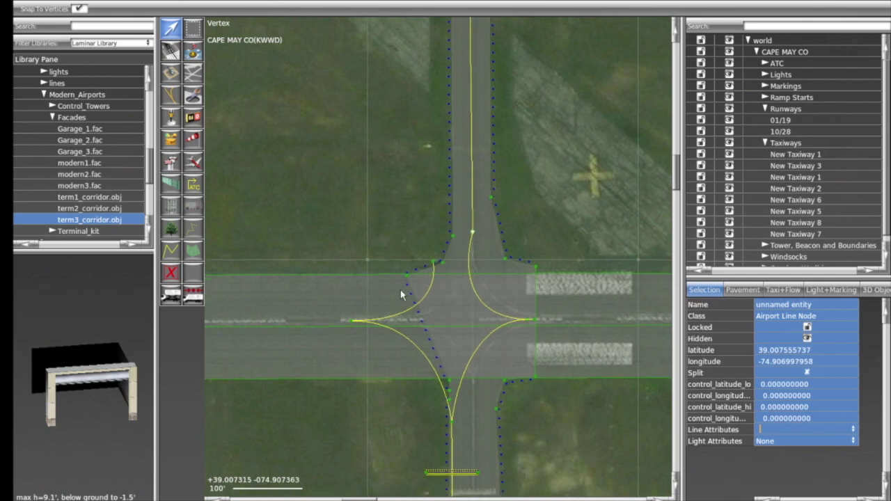
right_drag(401, 294, 401, 205)
click(450, 298)
drag(449, 298, 454, 273)
drag(452, 339, 439, 300)
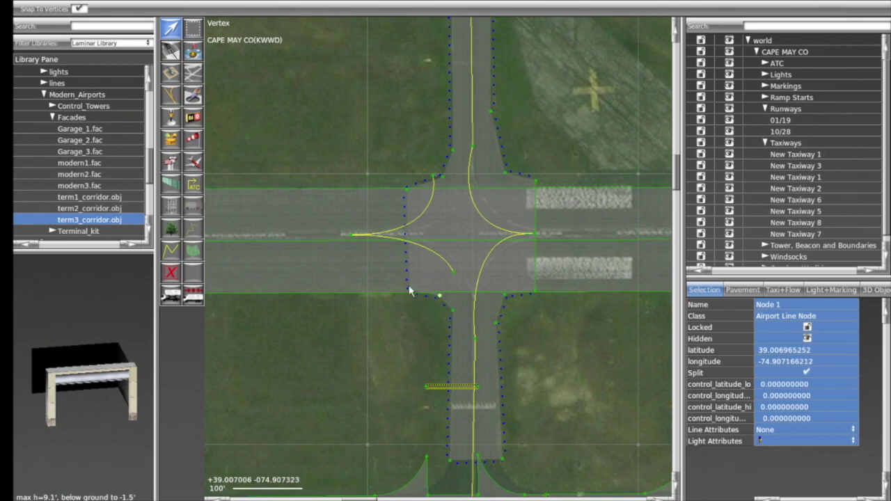
click(410, 292)
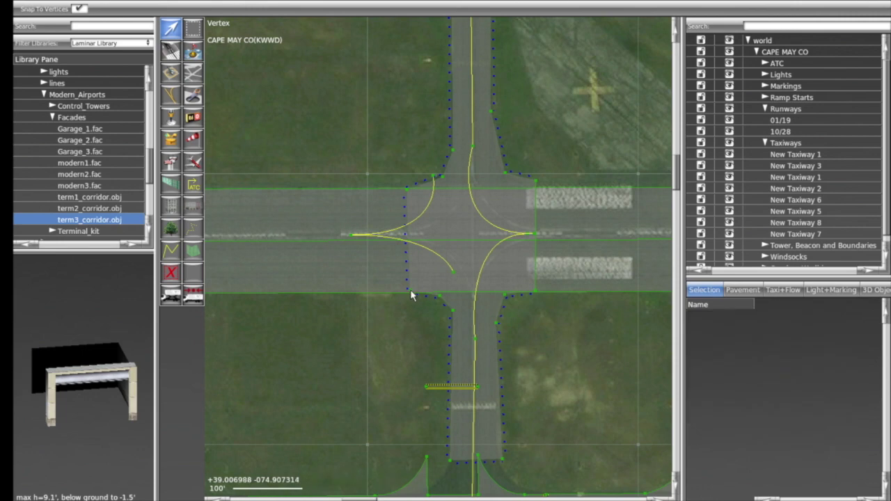
click(410, 291)
drag(411, 291, 408, 291)
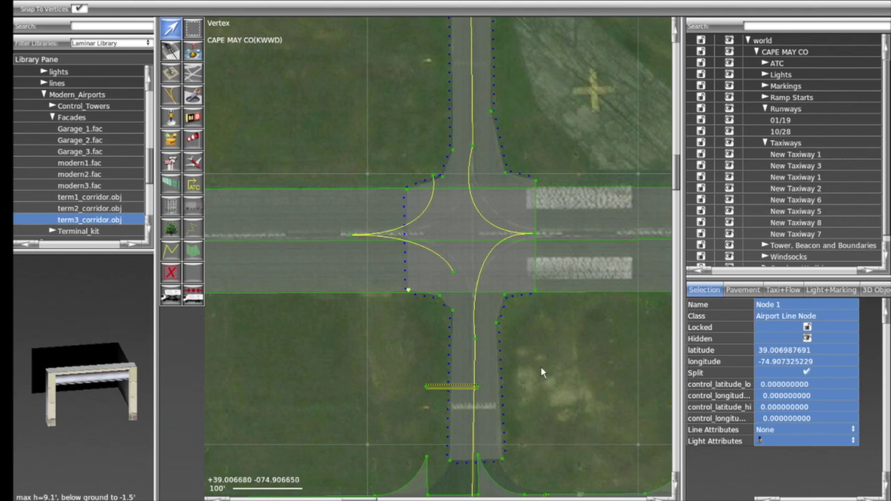
- Nudge the two northeastern flare nodes and the centreline node north of runway 10/28 to fit the taxiway pavement
scroll(530, 363, down, 1)
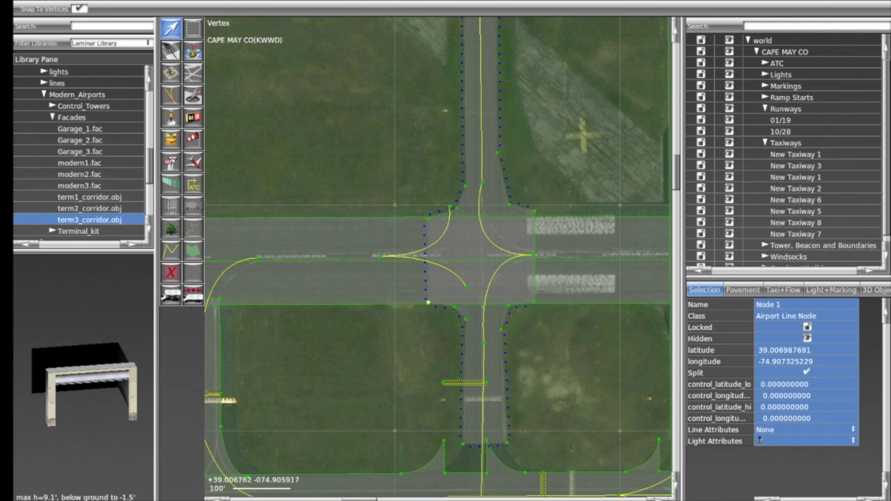
scroll(511, 167, up, 4)
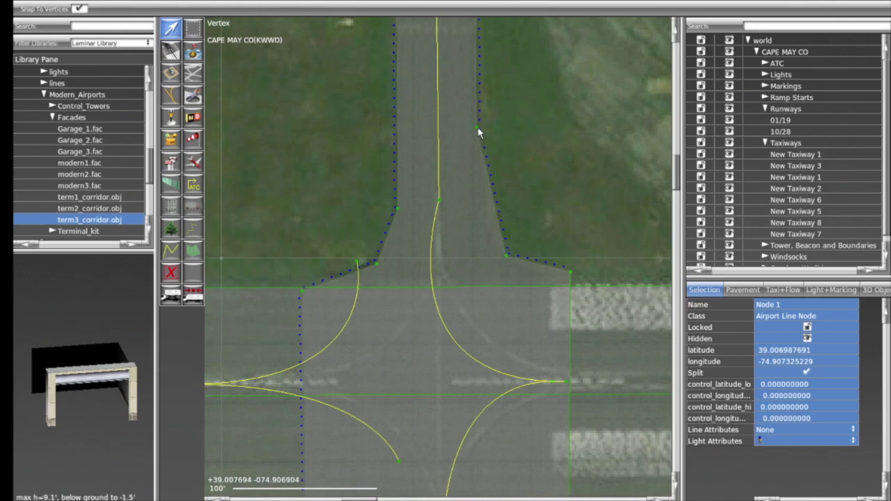
click(476, 127)
drag(475, 128, 472, 130)
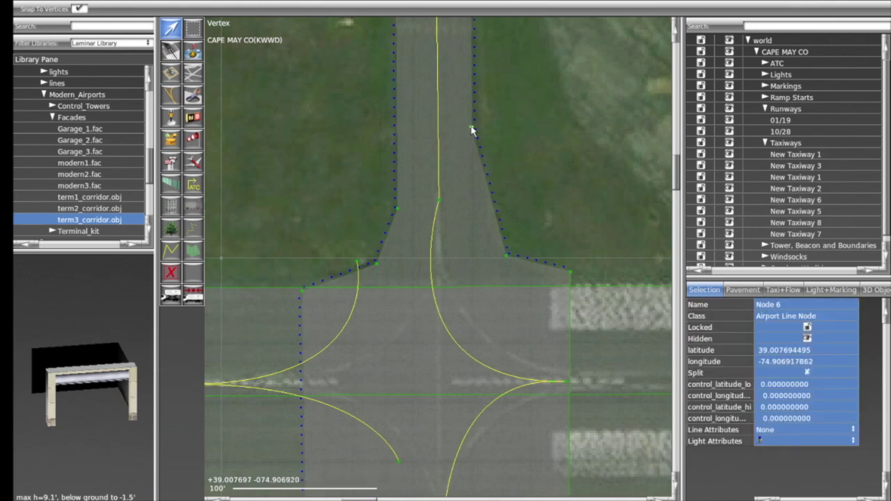
click(439, 201)
drag(439, 204, 437, 199)
click(511, 256)
mouse_move(511, 256)
mouse_down()
mouse_move(465, 309)
mouse_move(508, 259)
mouse_move(490, 214)
mouse_move(449, 256)
mouse_move(513, 268)
mouse_move(511, 260)
mouse_up()
- Reshape the northeastern flare by moving its upper node south level with the western one and its corner to about 39.00739, -74.90664
click(472, 175)
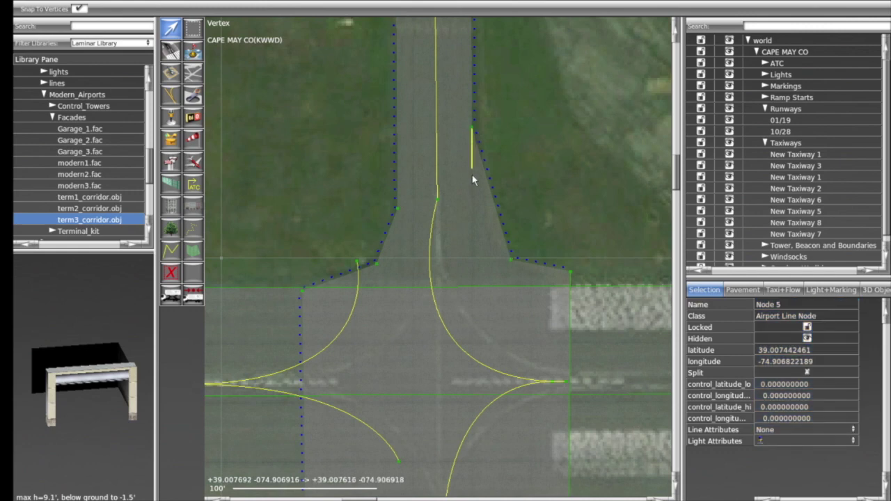
click(472, 130)
drag(471, 130, 486, 207)
click(514, 258)
drag(512, 259, 504, 261)
click(570, 272)
drag(571, 273, 584, 288)
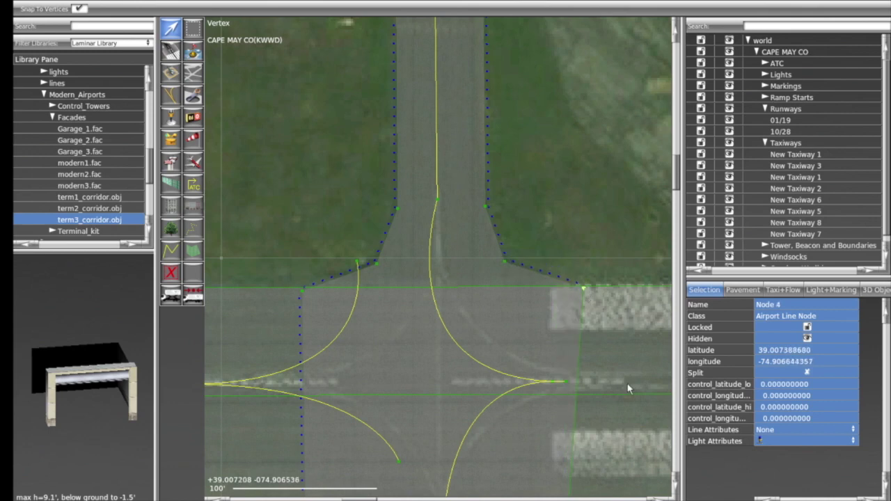
- Move the outline's southeastern runway-edge corner east to about longitude -74.90664 and the adjacent flare node to about 39.00697, -74.90684
right_drag(628, 382, 604, 129)
drag(547, 230, 561, 230)
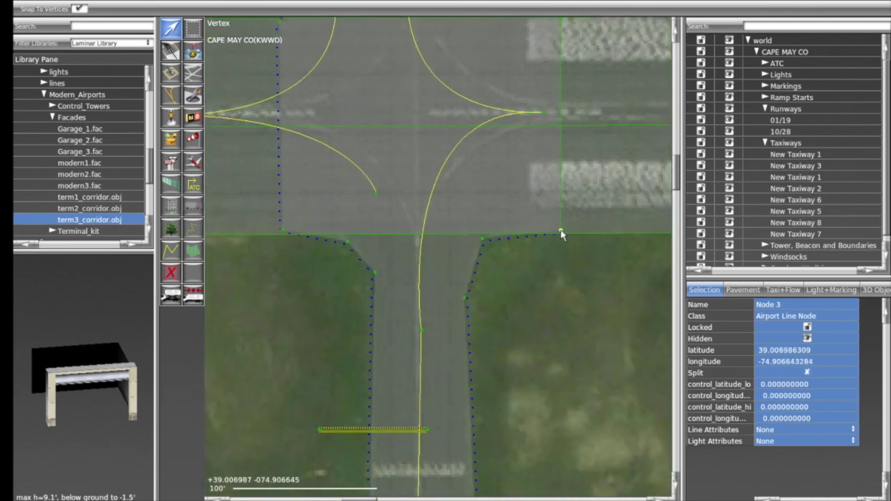
click(489, 241)
drag(490, 240, 483, 243)
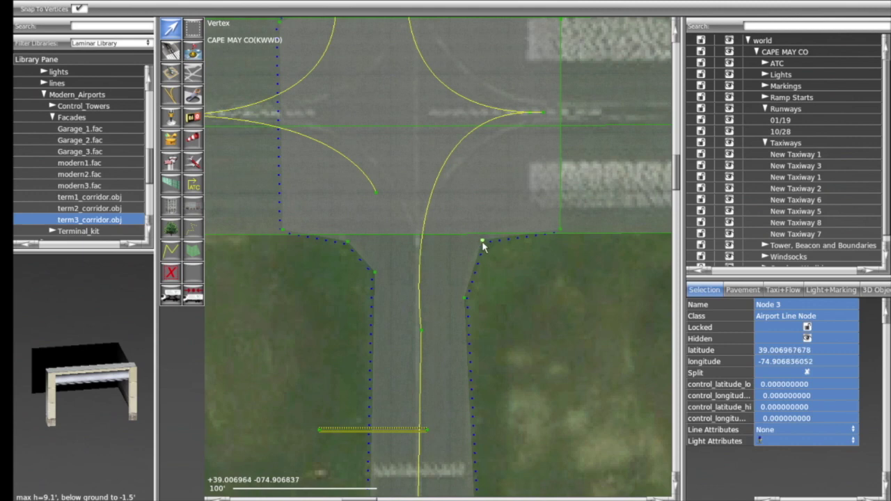
click(464, 299)
right_drag(526, 286, 487, 371)
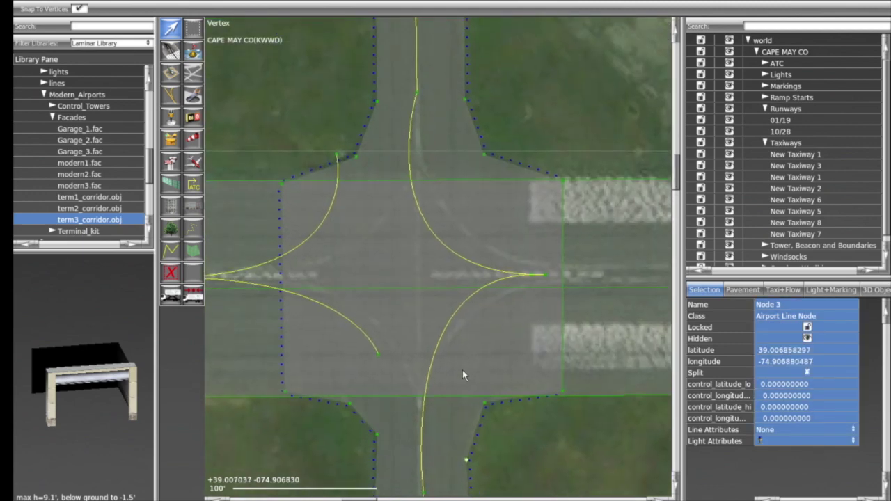
- Remove the edge lights from the outline's western side where it crosses runway 10/28 by setting its light attributes to None
click(273, 137)
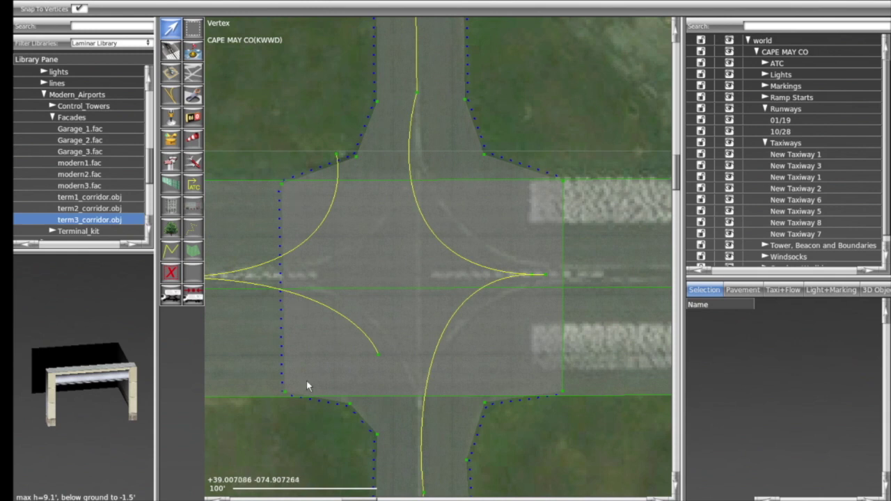
click(282, 185)
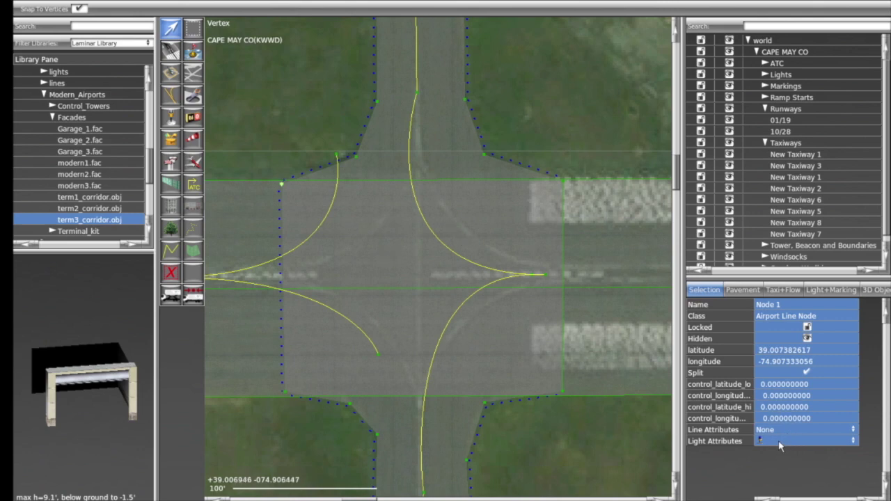
scroll(305, 403, up, 5)
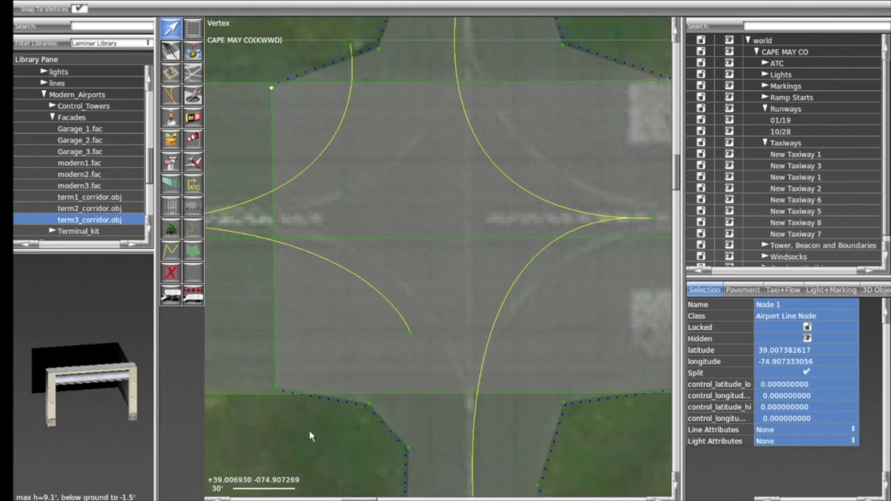
- Fit the outline's corners to the runway 10/28 edges, with the southwestern near 39.00698, -74.90733 and the northwestern near 39.00739, -74.90733
drag(381, 260, 380, 267)
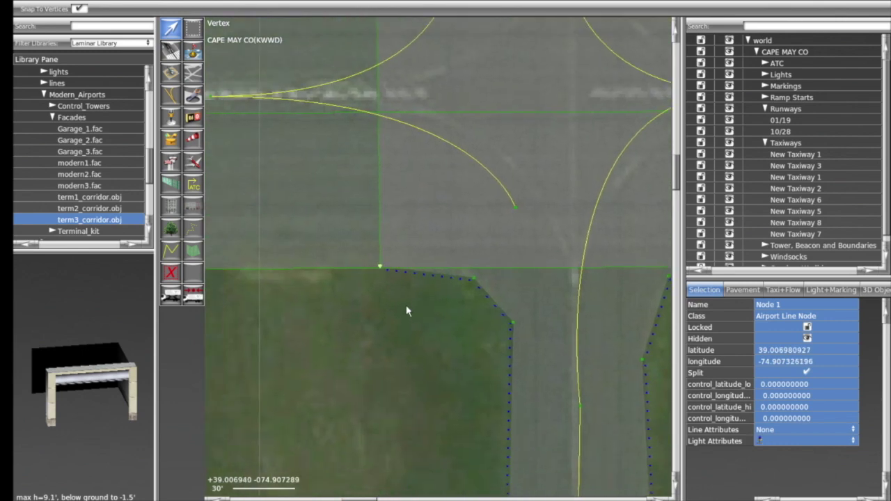
right_drag(405, 302, 420, 447)
click(392, 103)
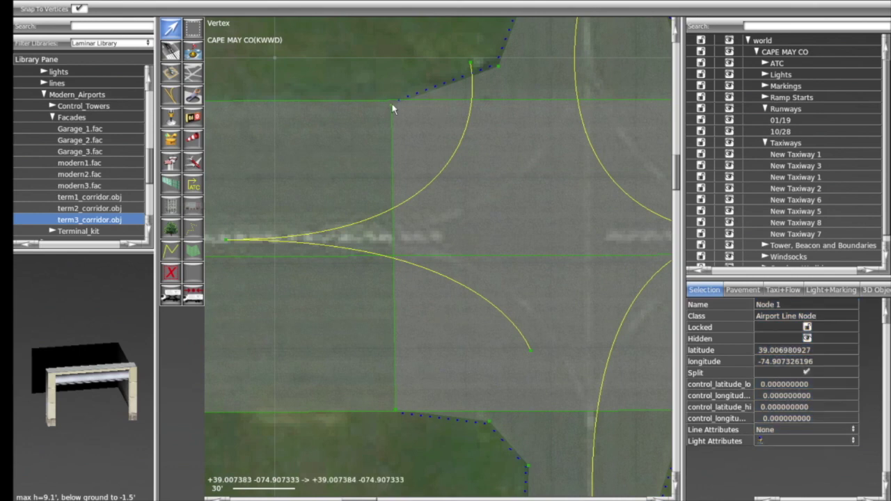
drag(391, 103, 394, 104)
right_drag(464, 151, 207, 165)
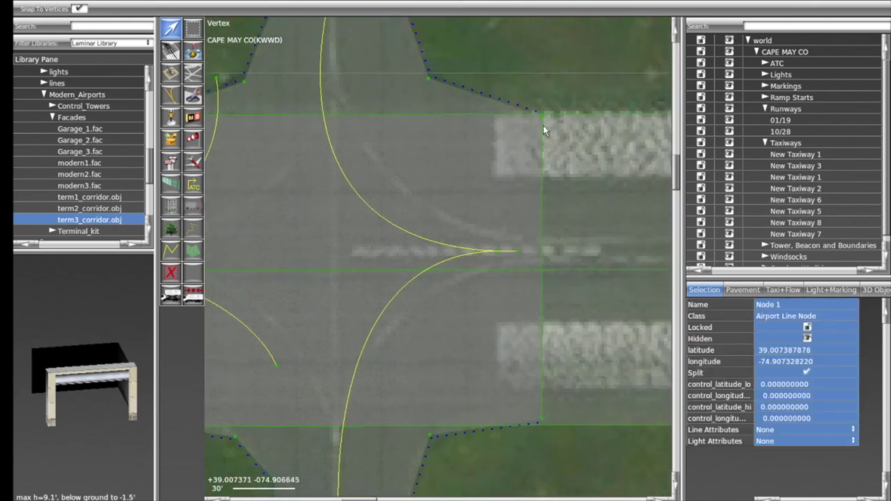
click(541, 420)
drag(542, 421, 542, 422)
- Curve the northeastern flare at its middle node and nudge its upper node to about 39.00754, -74.90689
right_drag(526, 88, 587, 230)
click(502, 261)
mouse_move(501, 261)
alt+mouse_down()
mouse_move(473, 246)
mouse_move(487, 238)
mouse_move(481, 233)
mouse_move(518, 281)
mouse_move(495, 257)
alt+mouse_up()
mouse_move(473, 180)
mouse_down()
mouse_move(460, 182)
mouse_move(475, 183)
mouse_up()
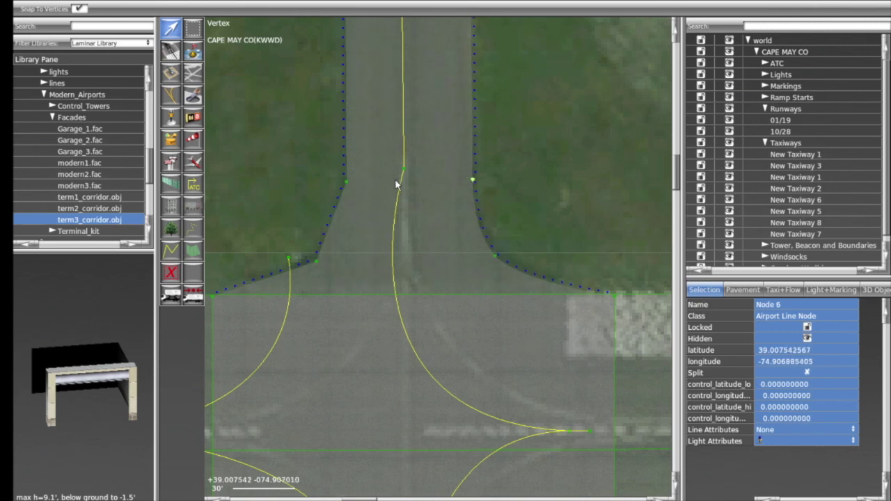
- Curve the northwestern flare through a node at about 39.00745, -74.90715 and move its upper node to about 39.00755, -74.90710
mouse_move(347, 183)
mouse_down()
mouse_move(369, 183)
mouse_move(350, 183)
mouse_up()
alt+drag(317, 262, 297, 287)
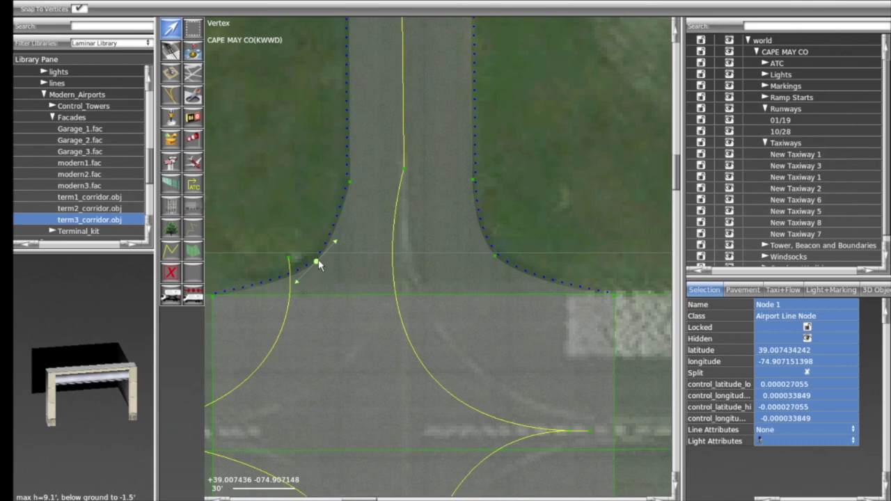
click(349, 182)
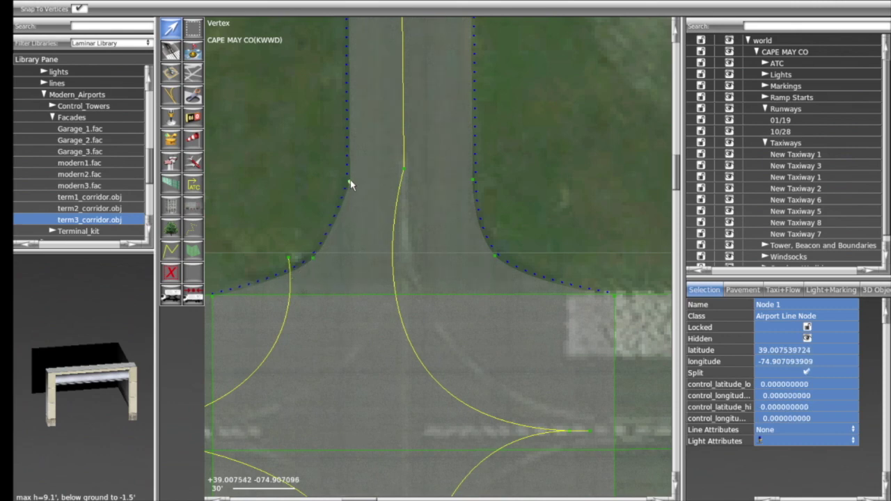
drag(317, 261, 326, 267)
drag(350, 182, 371, 184)
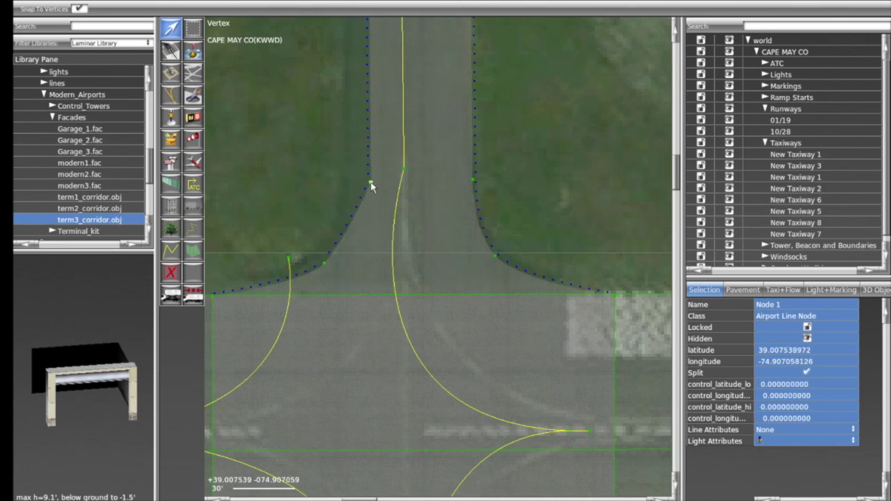
drag(371, 185, 345, 182)
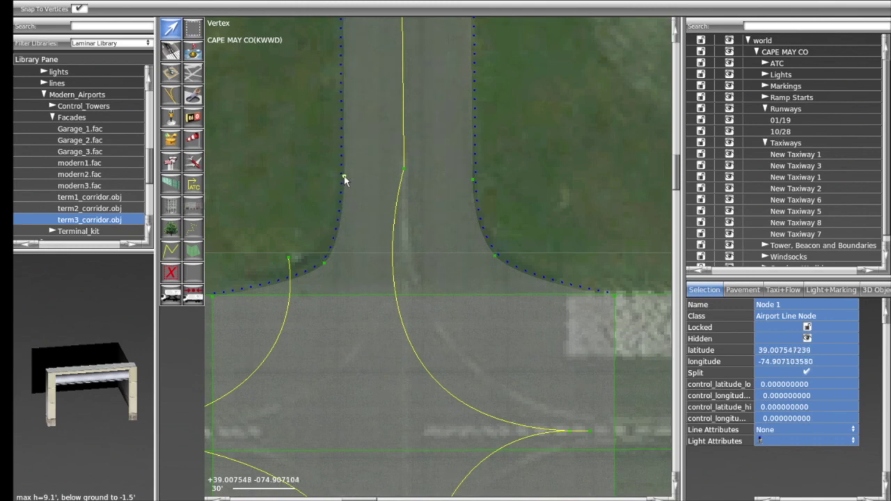
drag(325, 262, 347, 218)
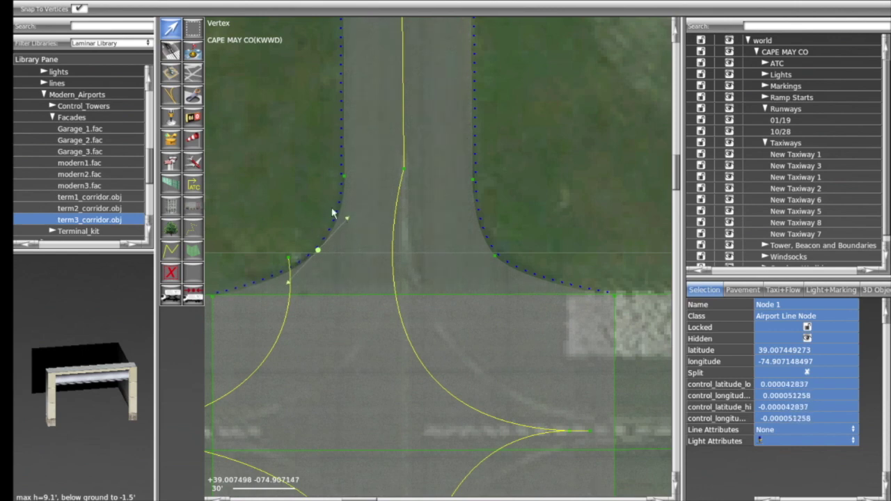
- Nudge the northeastern flare's upper node and move the centreline node north of runway 10/28 to about 39.00756, -74.90699
right_drag(313, 219, 355, 180)
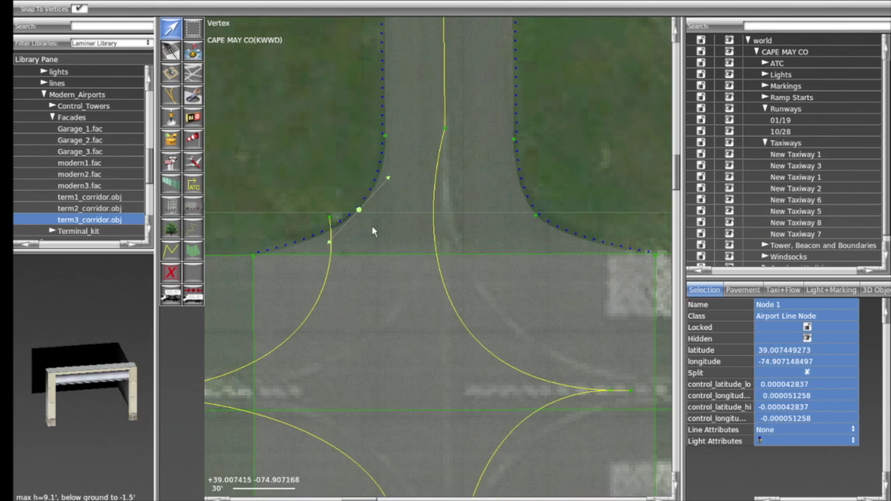
click(340, 243)
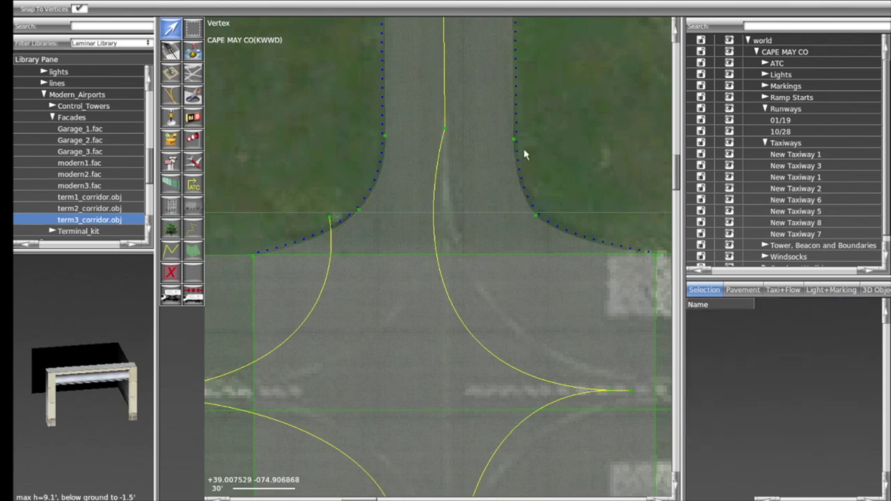
click(514, 140)
drag(513, 140, 513, 140)
click(529, 143)
click(449, 129)
drag(449, 129, 451, 130)
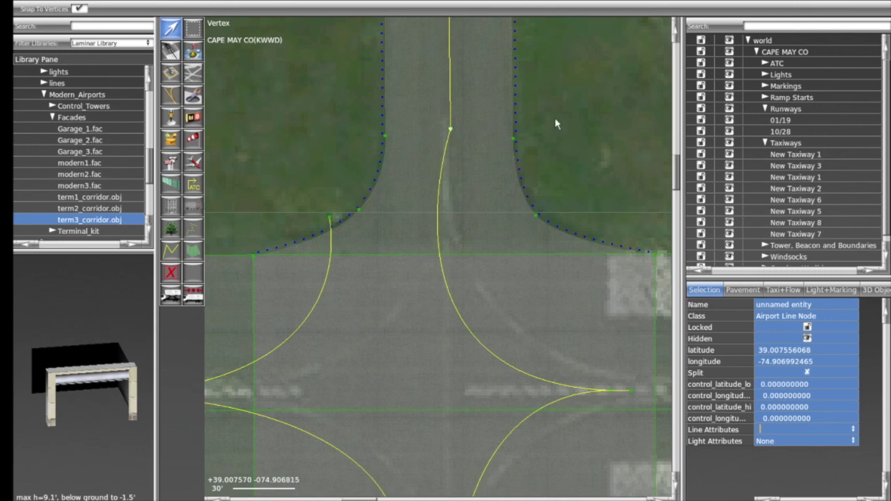
click(554, 149)
- Examine the southern flare outline and the taxiway, runway and apron layout across the whole airport
scroll(546, 164, down, 3)
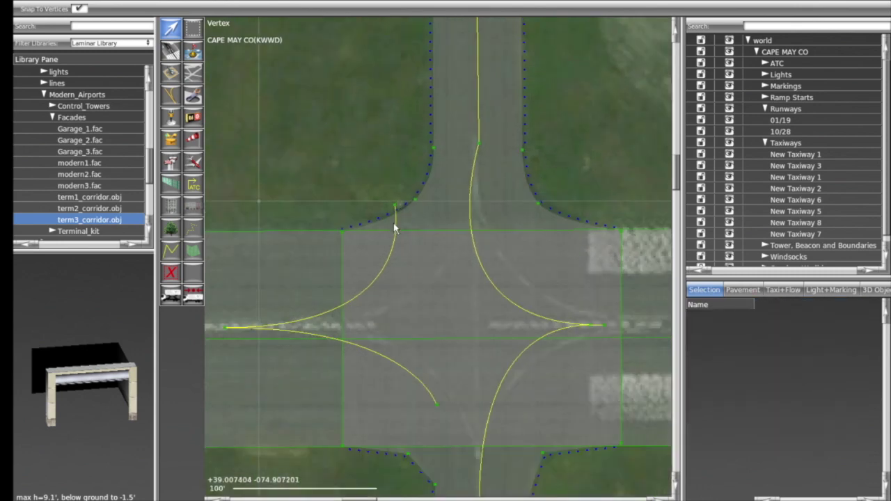
scroll(356, 167, down, 1)
key(Down)
key(Down)
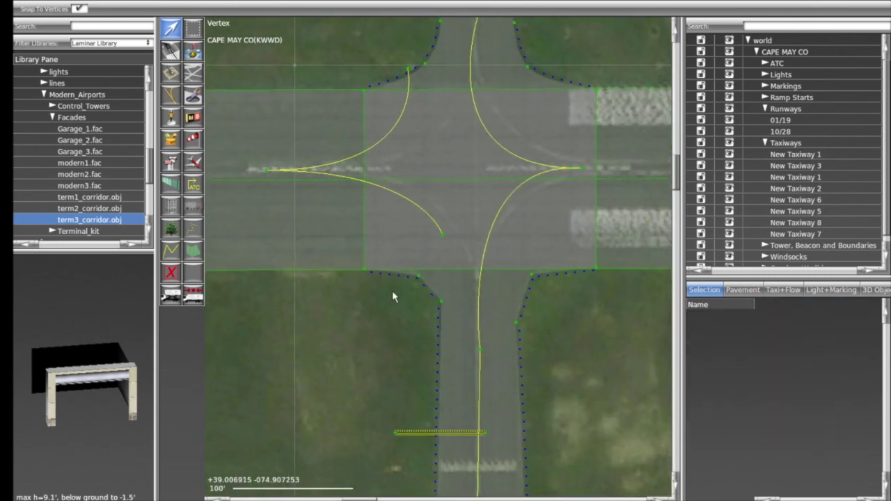
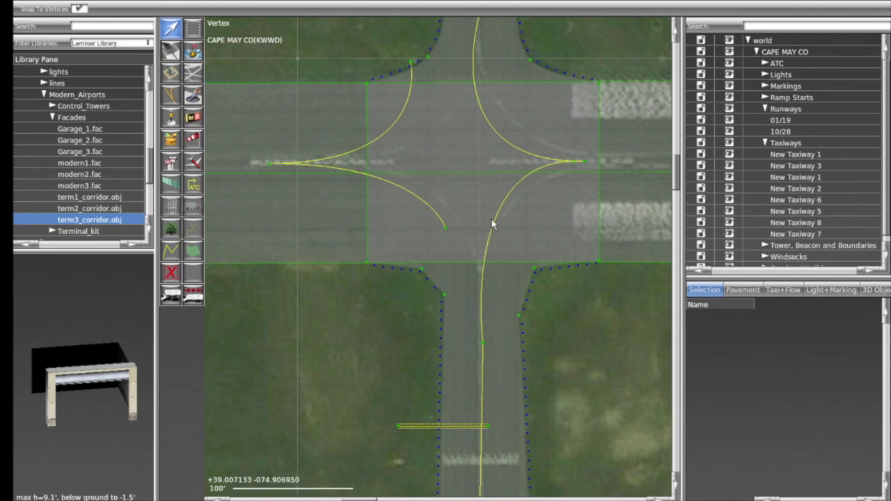
click(420, 269)
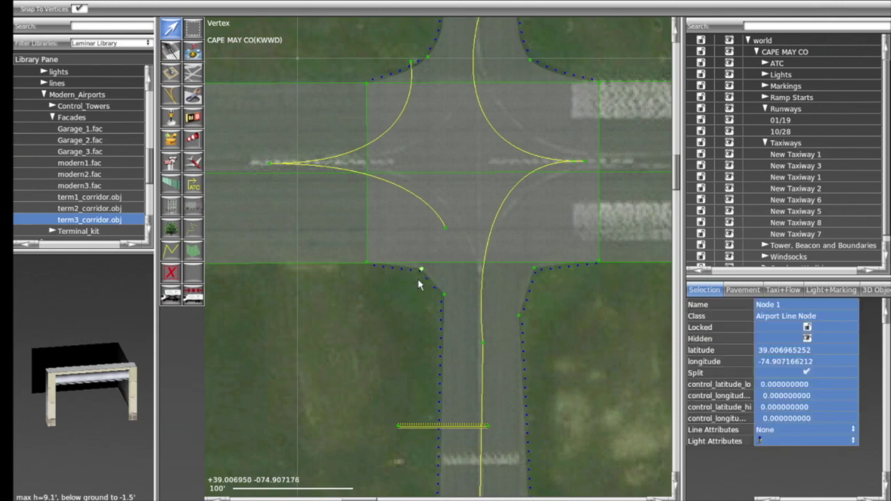
scroll(414, 300, down, 5)
scroll(363, 329, down, 3)
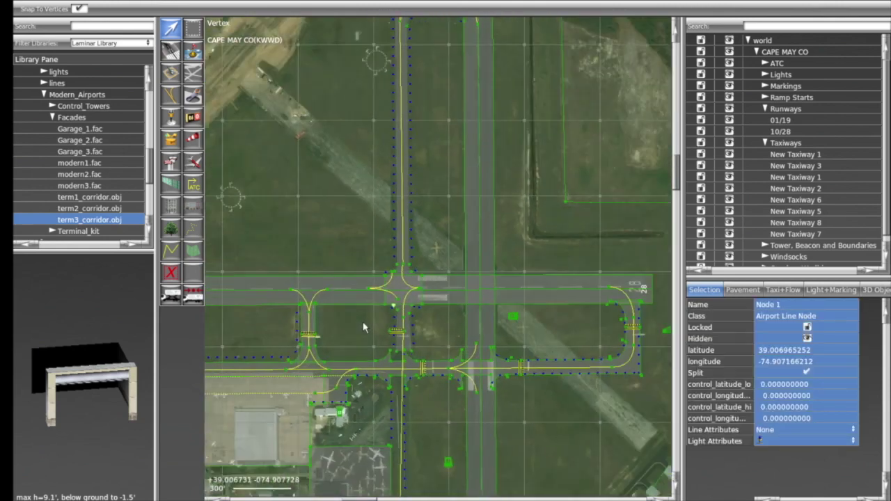
right_drag(349, 235, 422, 184)
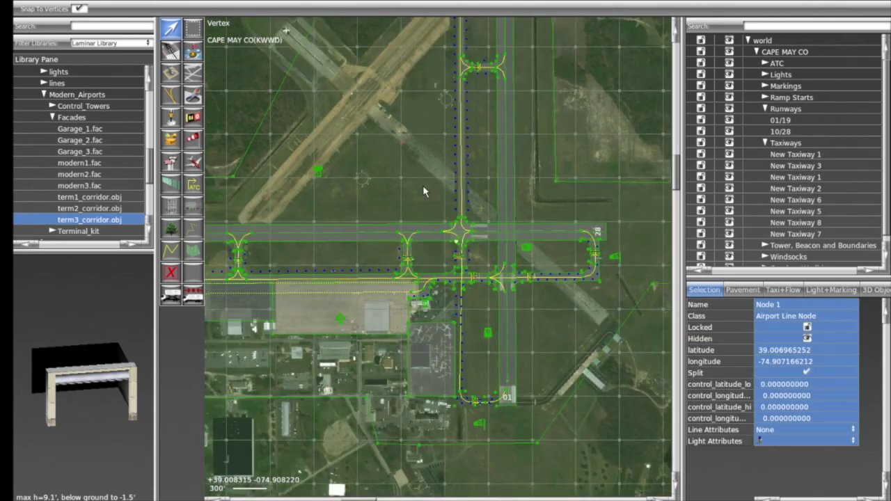
right_drag(335, 190, 368, 209)
scroll(378, 211, down, 2)
scroll(377, 211, down, 1)
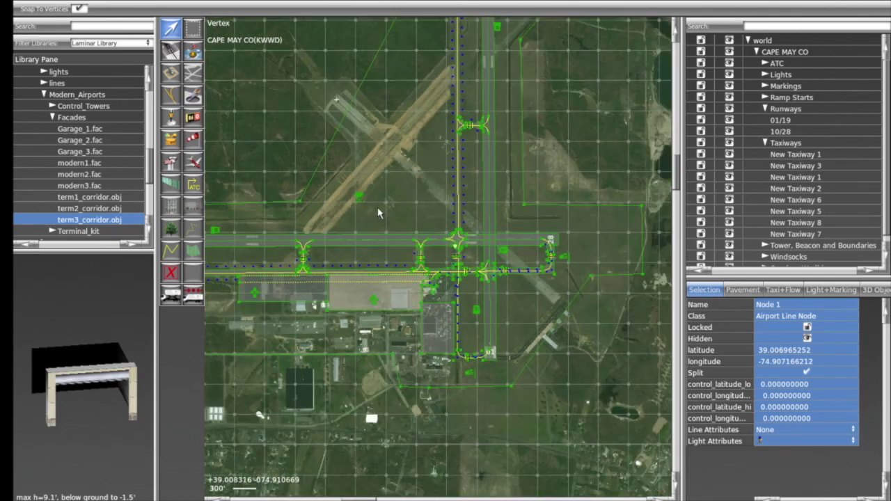
scroll(432, 233, up, 1)
scroll(412, 264, up, 4)
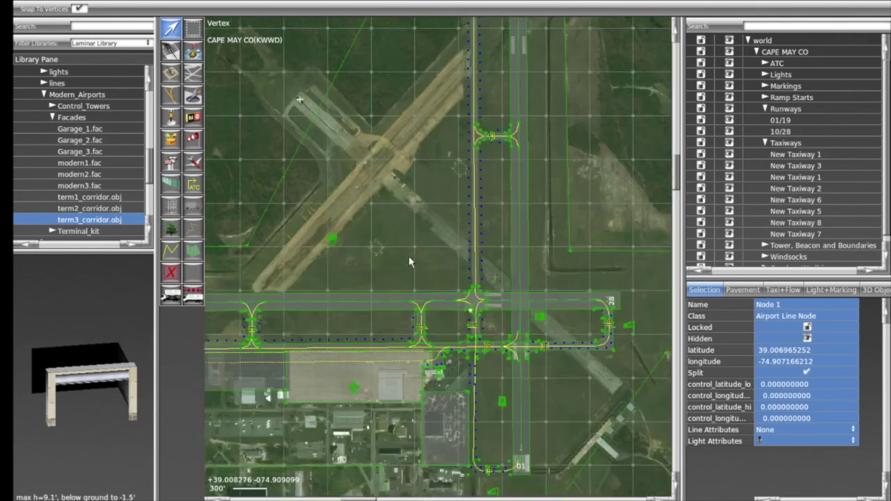
scroll(453, 277, up, 5)
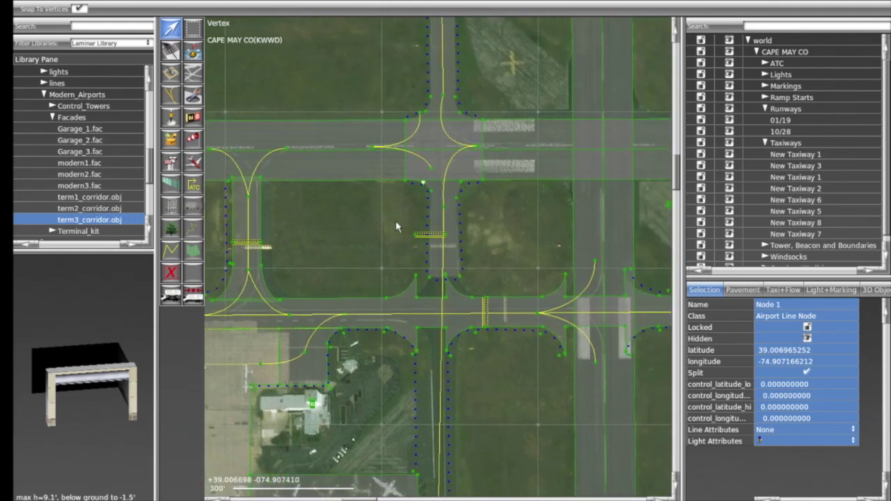
scroll(419, 220, down, 5)
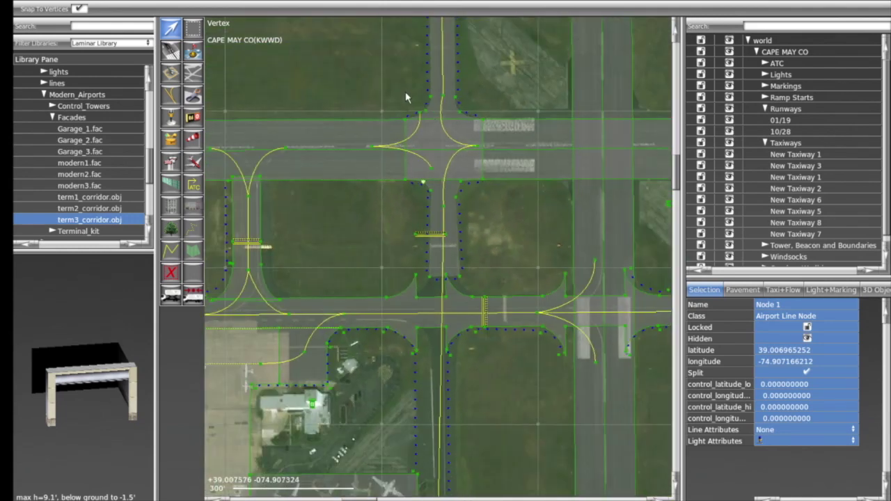
click(476, 95)
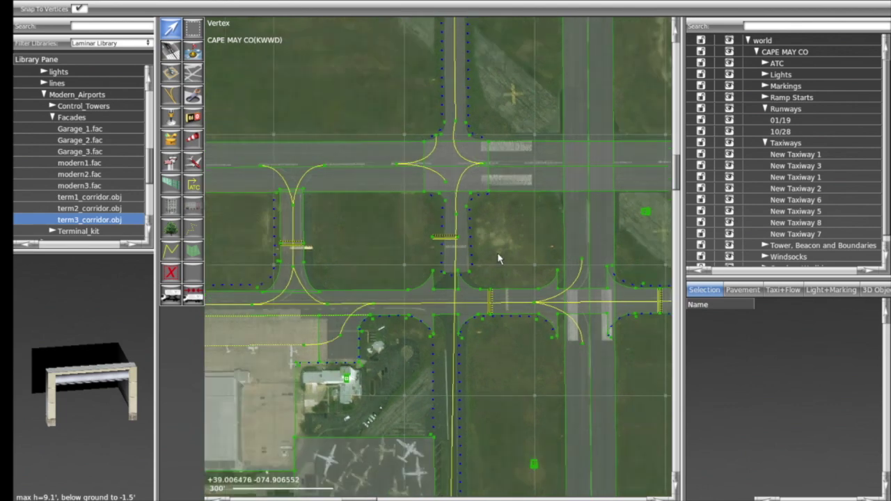
scroll(501, 258, down, 3)
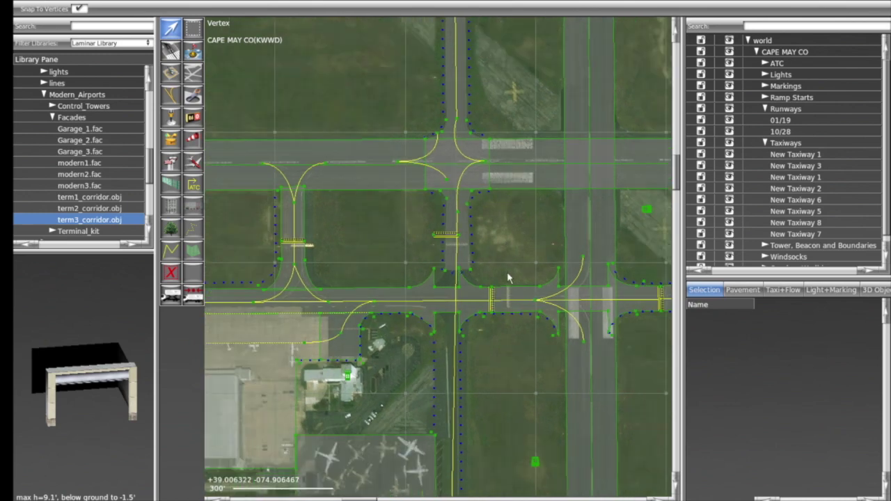
scroll(515, 279, down, 3)
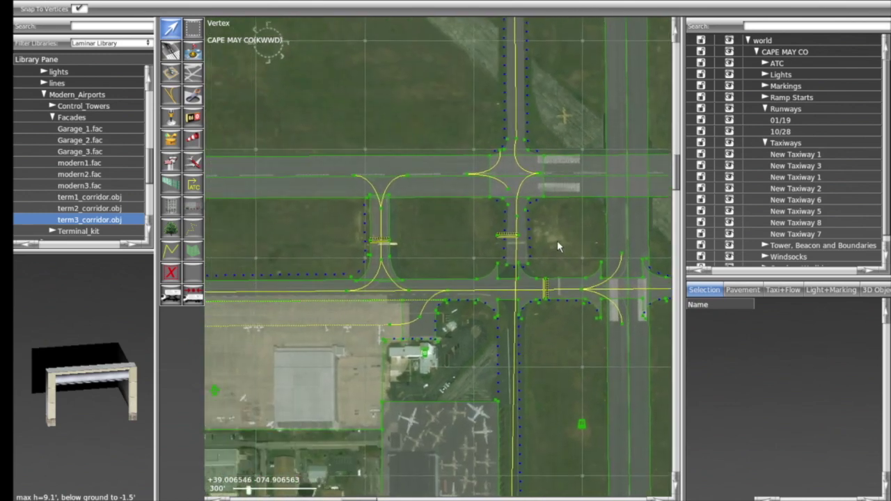
right_drag(345, 250, 429, 282)
scroll(450, 171, down, 2)
scroll(428, 265, down, 1)
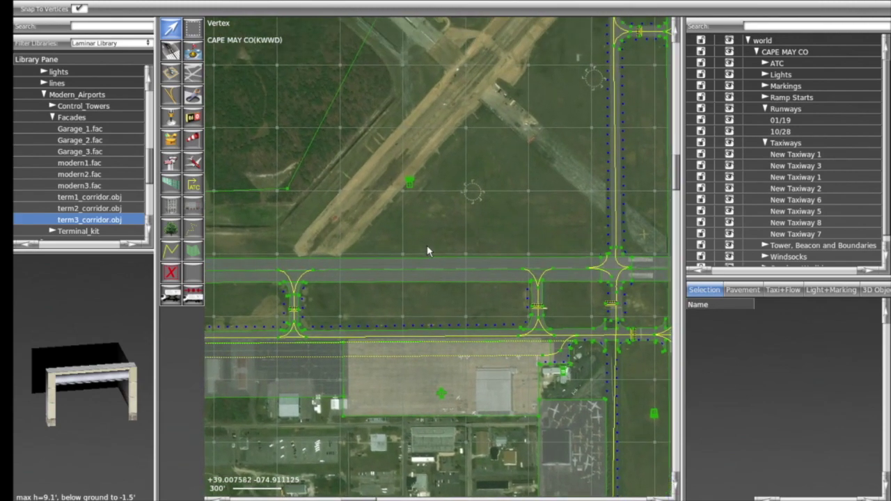
scroll(428, 251, down, 2)
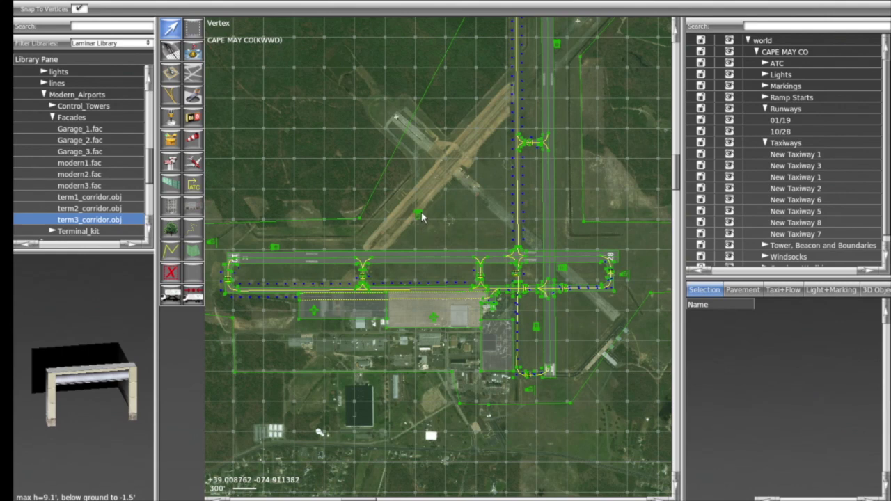
- Move the airport beacon onto the apron south of runway 10/28 and the western windsock to about 39.00869, -74.91023 in the midfield grass
click(421, 213)
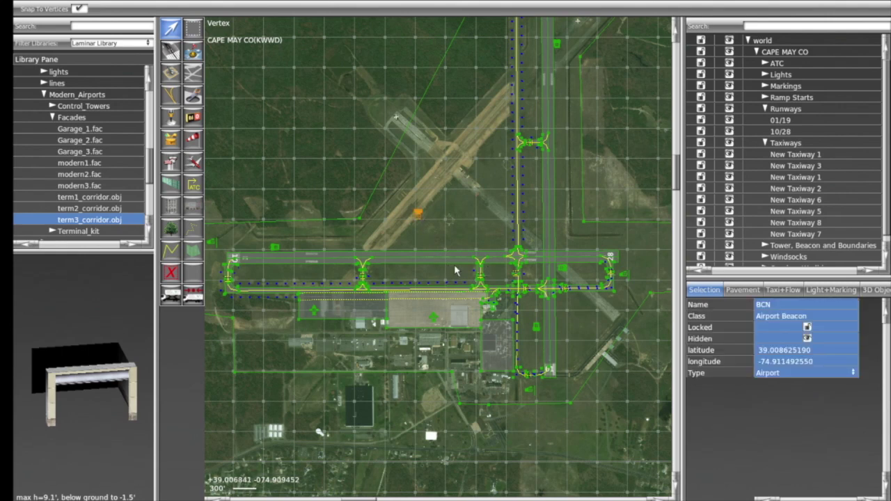
drag(419, 218, 418, 320)
click(212, 241)
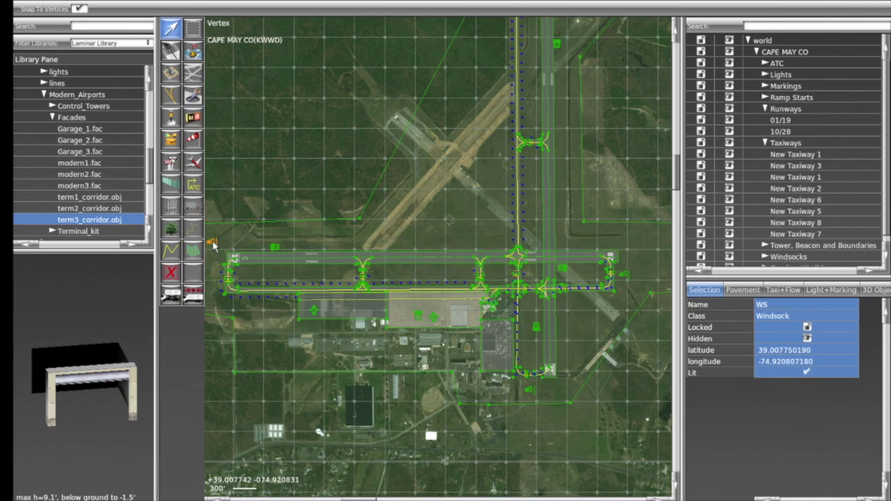
drag(212, 241, 447, 219)
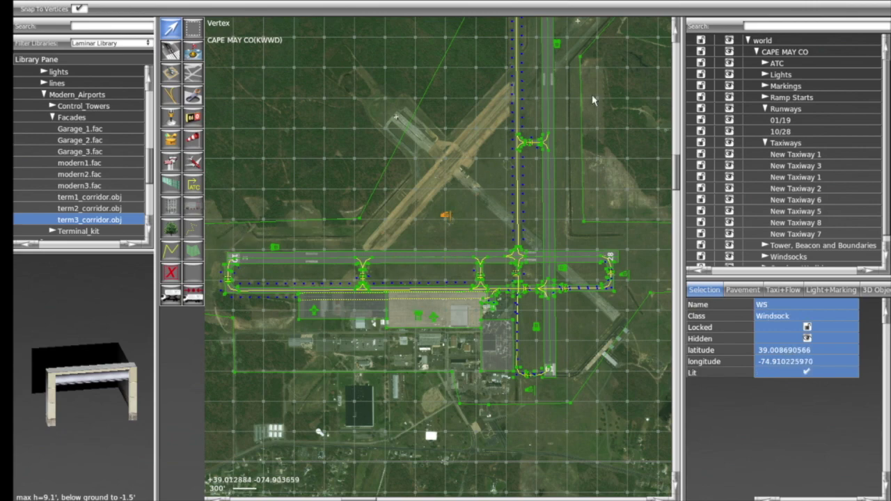
- Move the windsock at the northern end of runway 01/19 southwest to about 39.01090, -74.90819, west of the parallel taxiway
scroll(597, 79, down, 3)
scroll(571, 126, up, 6)
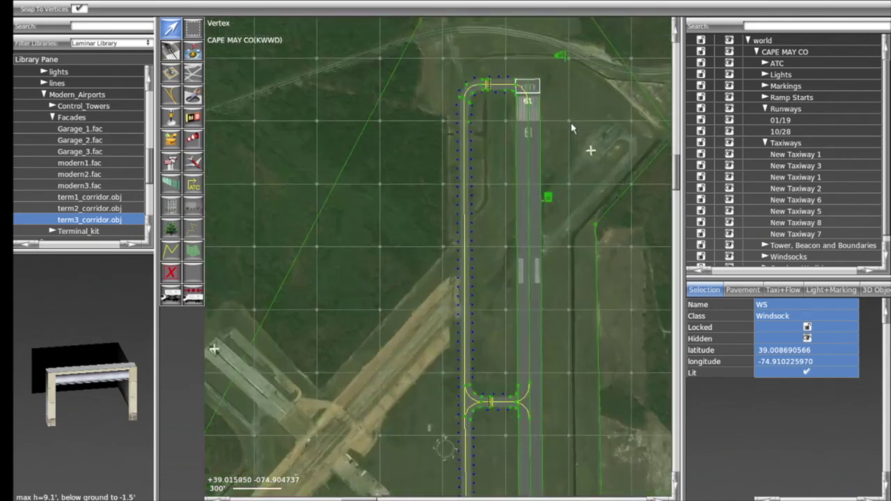
drag(564, 59, 416, 426)
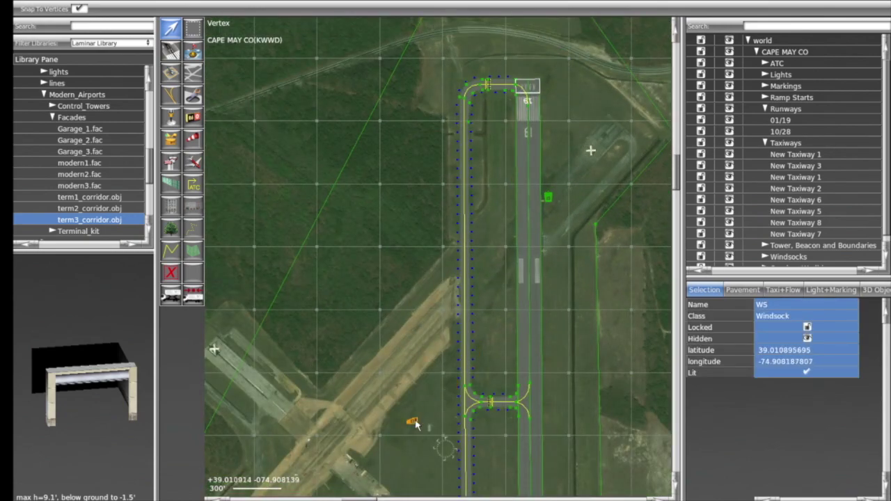
- Move the western windsock into the segmented circle in the midfield grass, at about 39.00854, -74.91018
scroll(417, 427, down, 1)
right_drag(416, 426, 533, 313)
scroll(530, 313, up, 3)
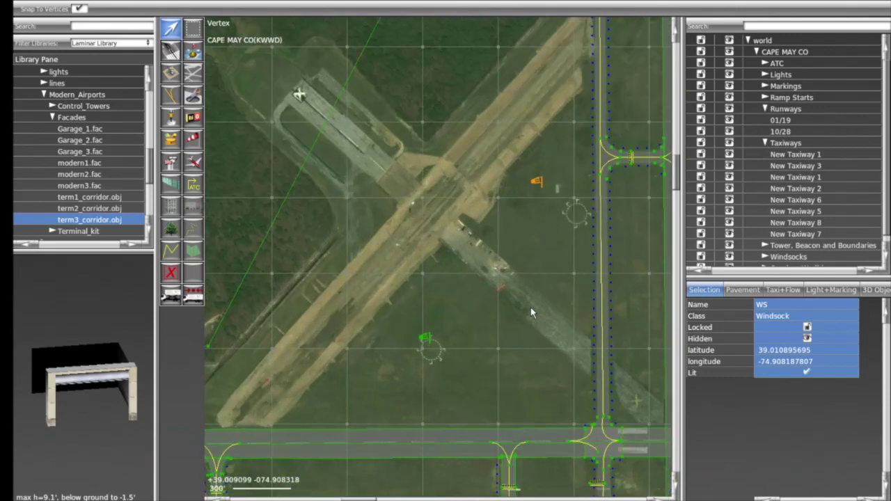
scroll(531, 307, up, 3)
drag(443, 281, 439, 287)
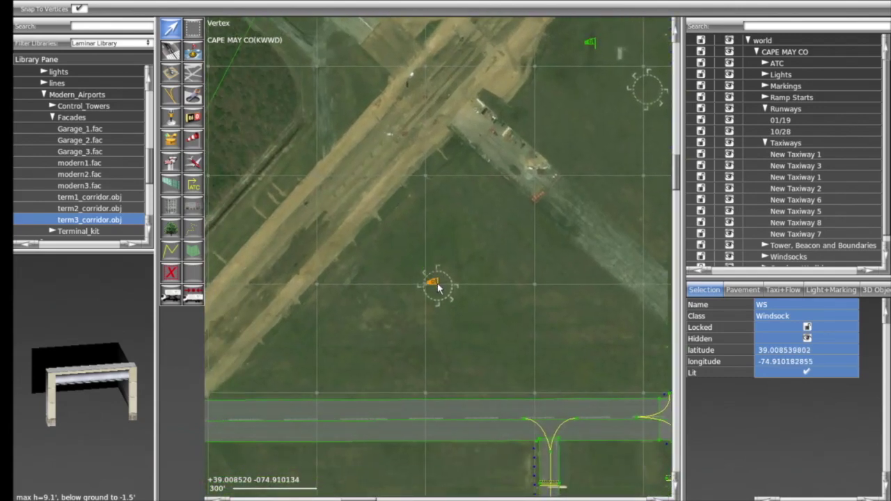
- Move the other windsock into the segmented circle west of the parallel taxiway, at about 39.01048, -74.90751
click(592, 46)
drag(593, 46, 646, 87)
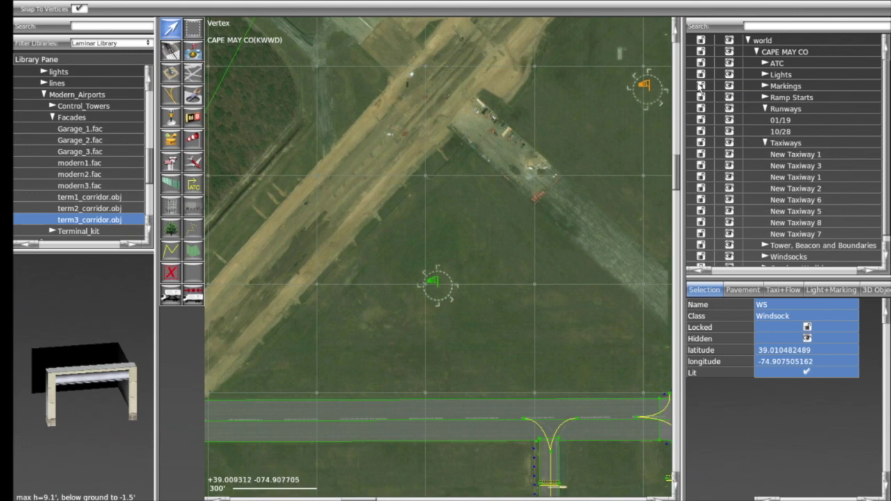
scroll(619, 113, down, 3)
scroll(470, 229, up, 2)
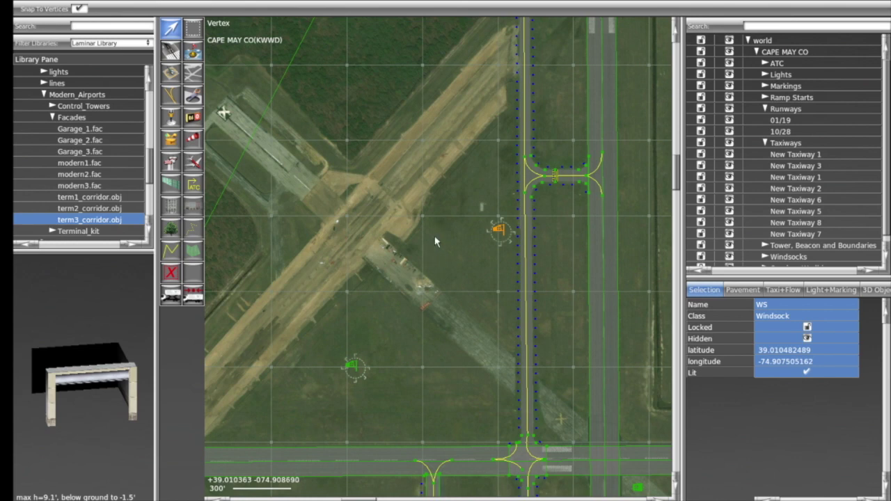
- Examine both windsock positions in the midfield and the taxiways and aprons south of runway 10/28
scroll(434, 238, down, 1)
scroll(385, 353, down, 1)
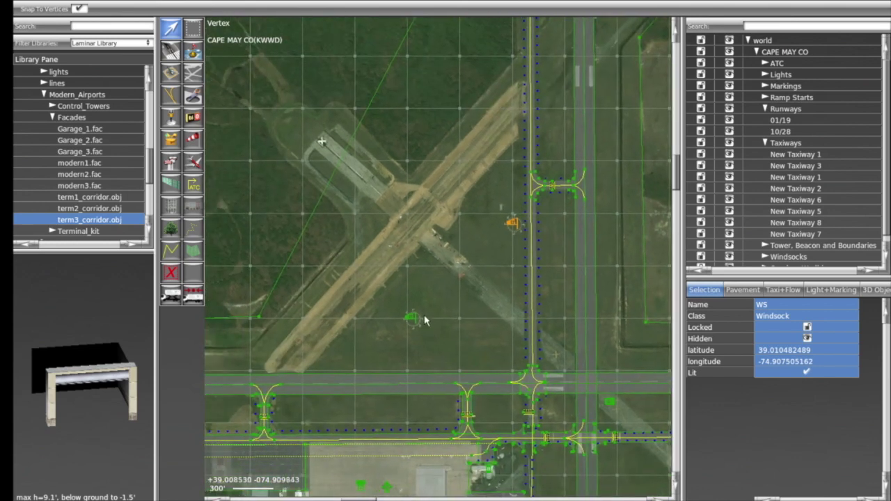
scroll(409, 312, up, 2)
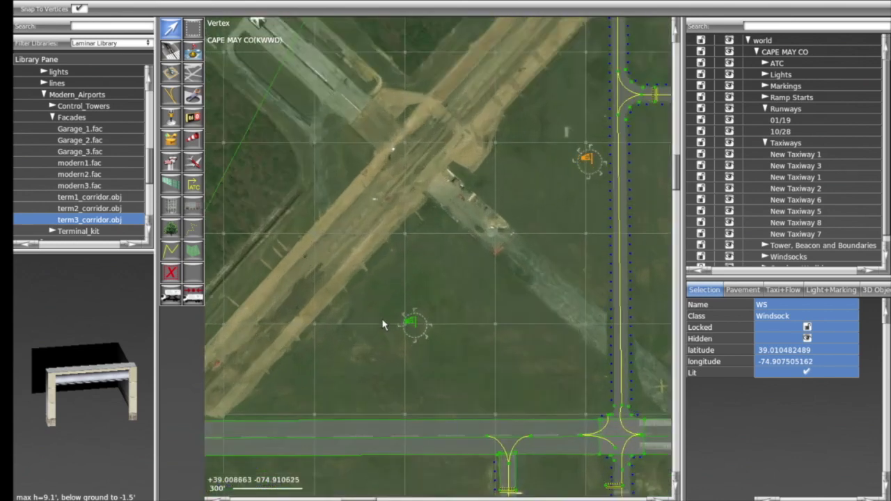
scroll(573, 199, up, 1)
scroll(573, 199, down, 1)
scroll(573, 199, down, 1)
right_drag(545, 274, 624, 91)
right_drag(488, 327, 545, 272)
right_drag(344, 249, 377, 179)
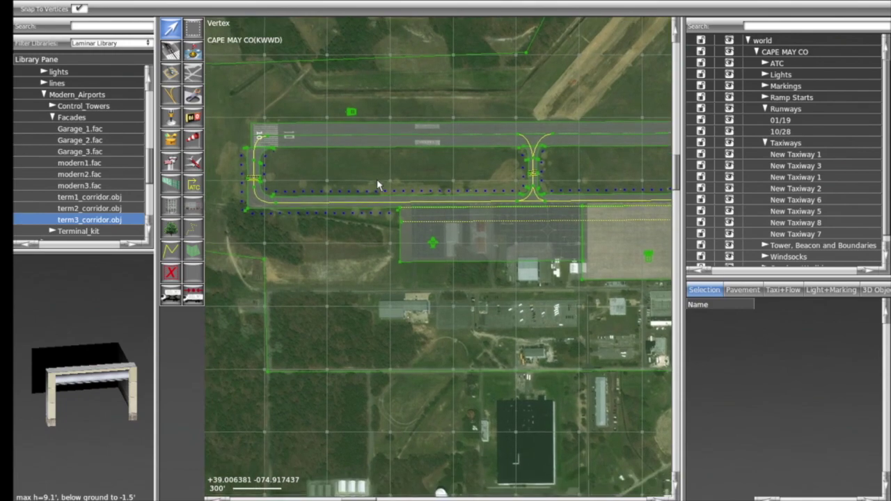
right_drag(371, 255, 270, 249)
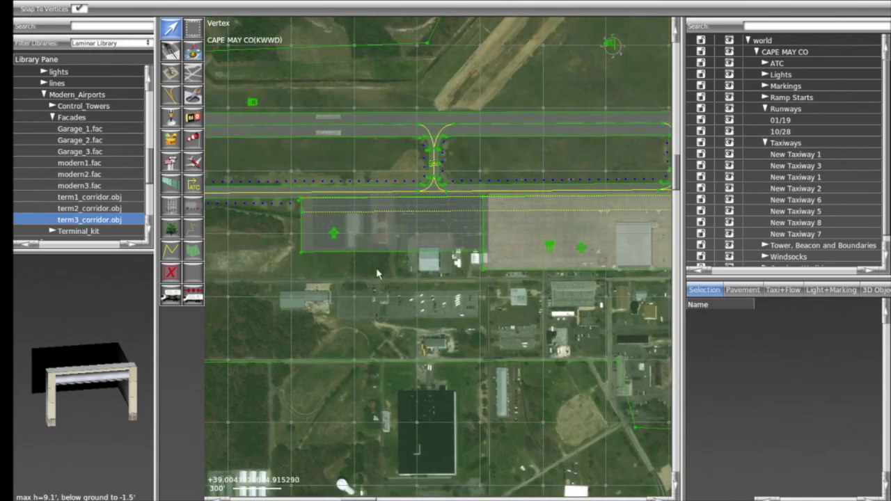
right_drag(375, 282, 385, 320)
- Examine the buildings along the southern aprons up to the large hangar, and select the concrete apron pavement around it
scroll(385, 321, up, 5)
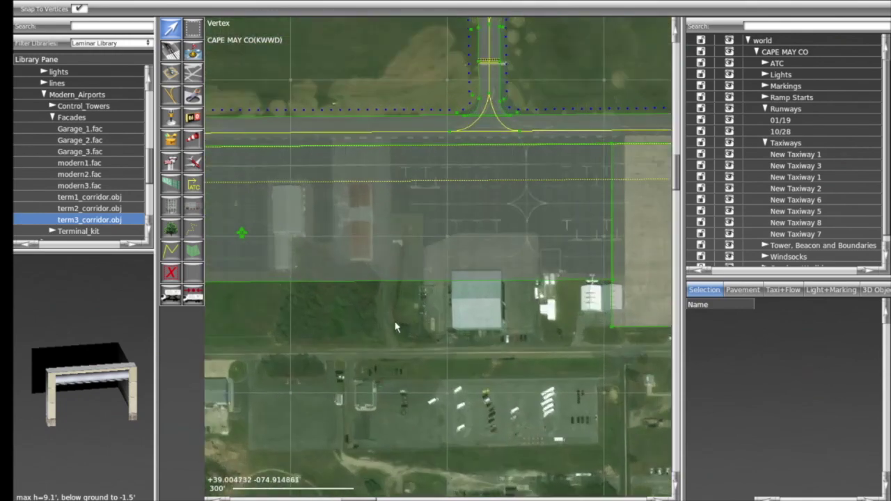
scroll(394, 320, up, 2)
right_drag(393, 318, 392, 164)
right_drag(529, 223, 403, 348)
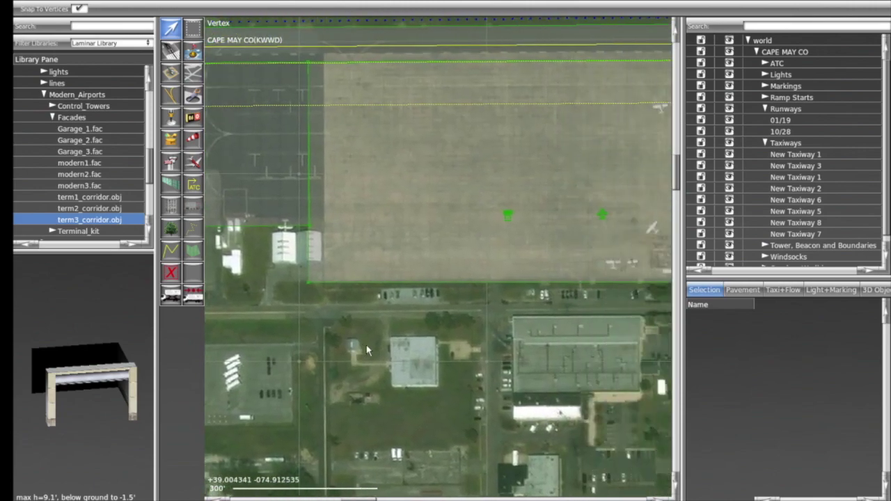
right_drag(480, 247, 436, 237)
right_drag(523, 167, 360, 197)
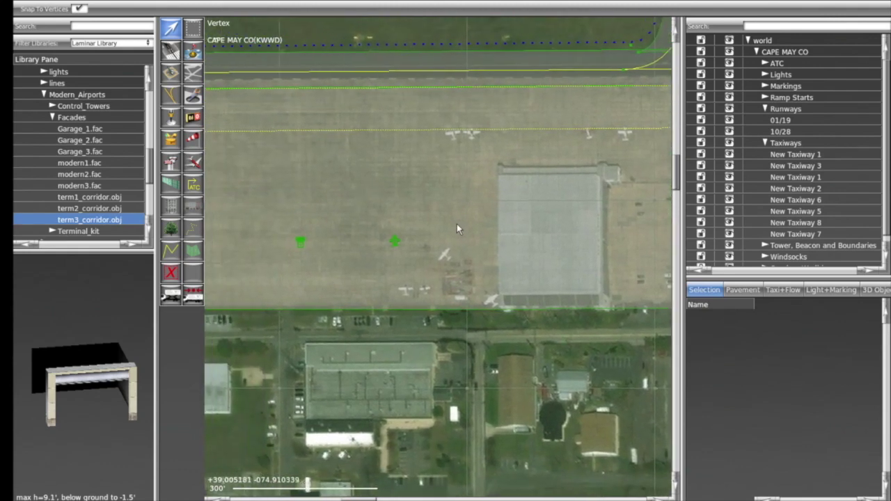
scroll(454, 225, down, 1)
right_drag(568, 250, 460, 231)
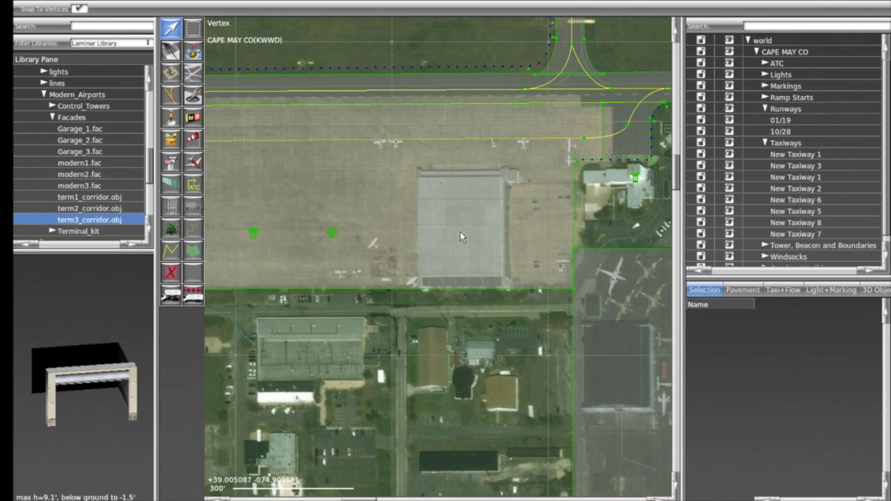
click(460, 231)
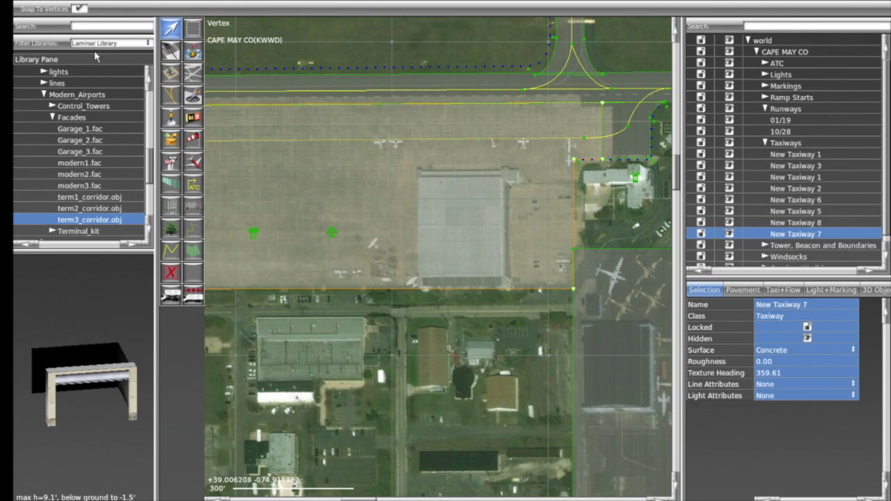
- Collapse the Modern_Airports and aircraft folders in the library and expand Common_Elements down to Hangars
click(44, 94)
scroll(73, 104, up, 2)
scroll(73, 111, up, 5)
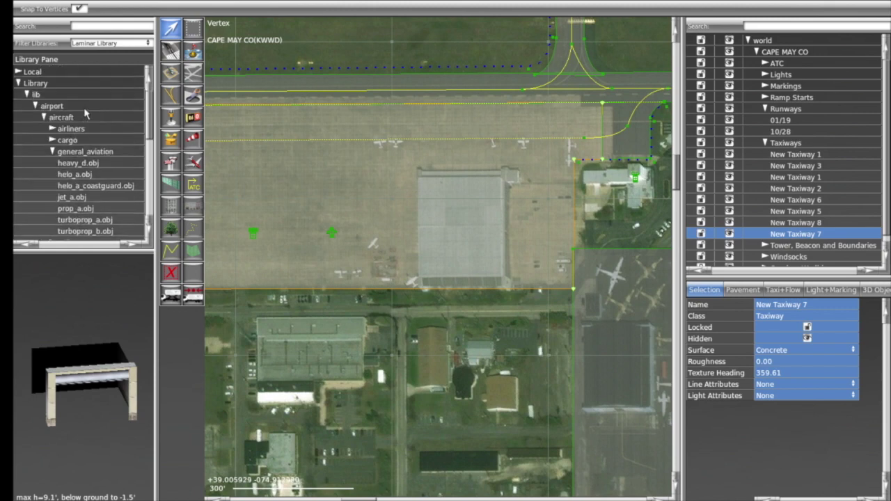
click(44, 117)
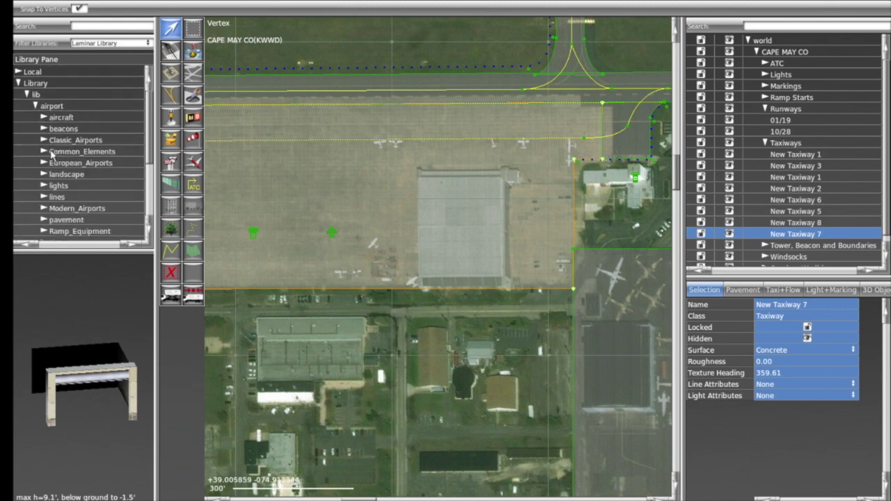
scroll(76, 195, down, 3)
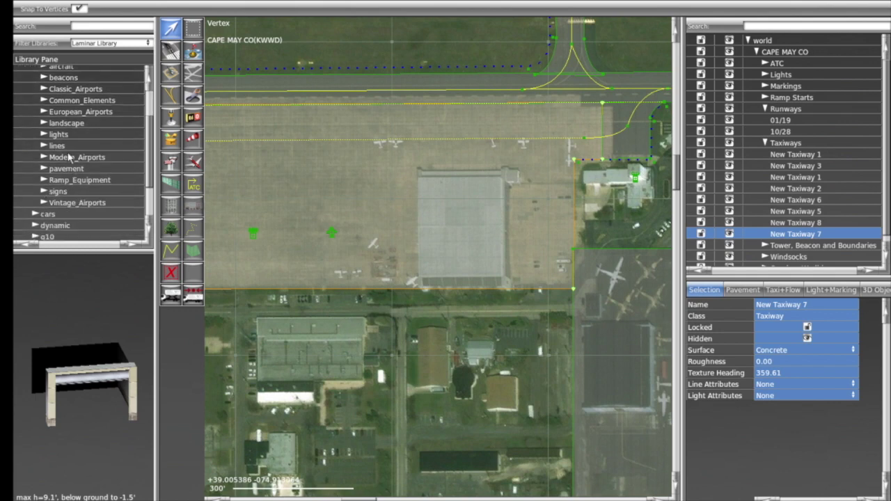
click(44, 100)
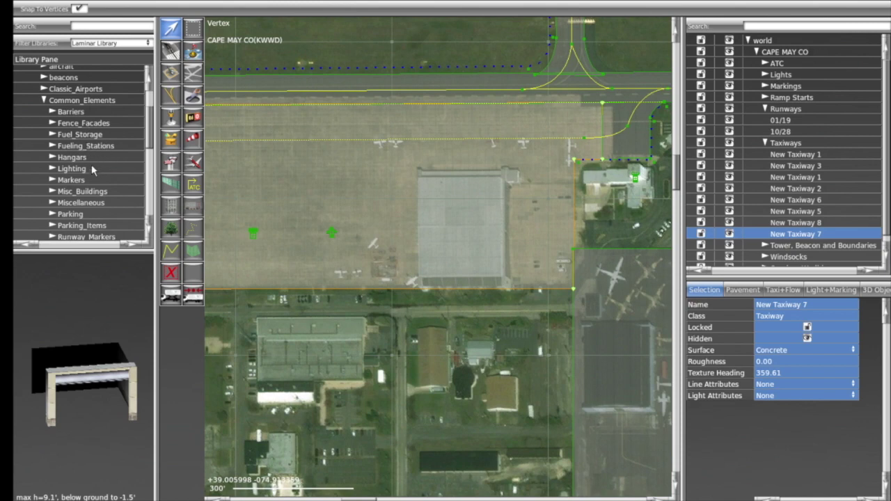
click(53, 157)
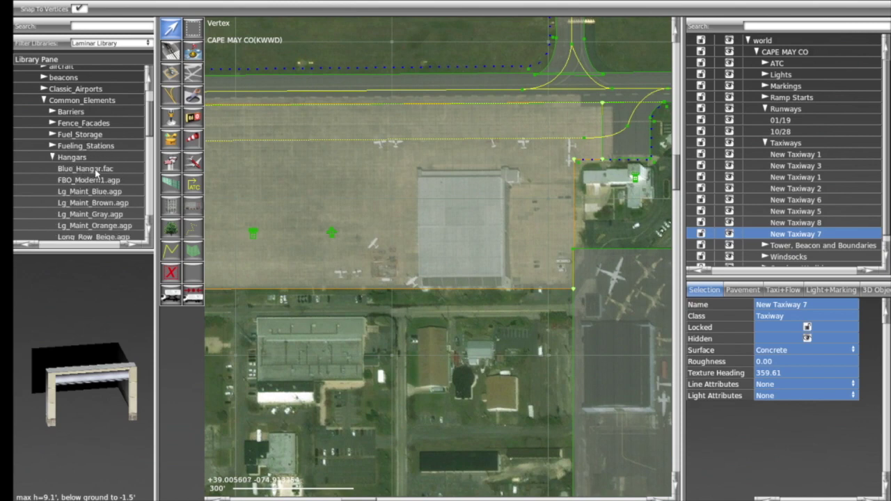
- Preview the hangar models Blue_Hangar.fac, FBO_Modern1.agp and Lg_Maint_Blue.agp, inspecting the last one from several angles
click(102, 172)
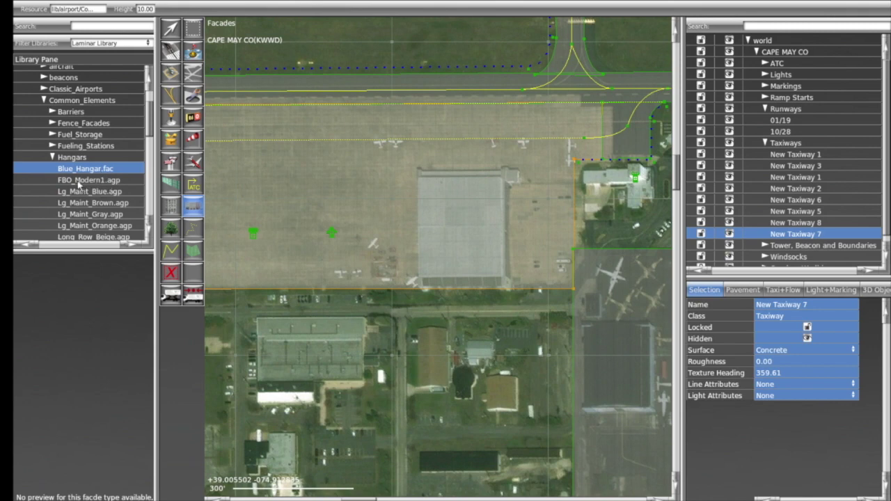
click(72, 182)
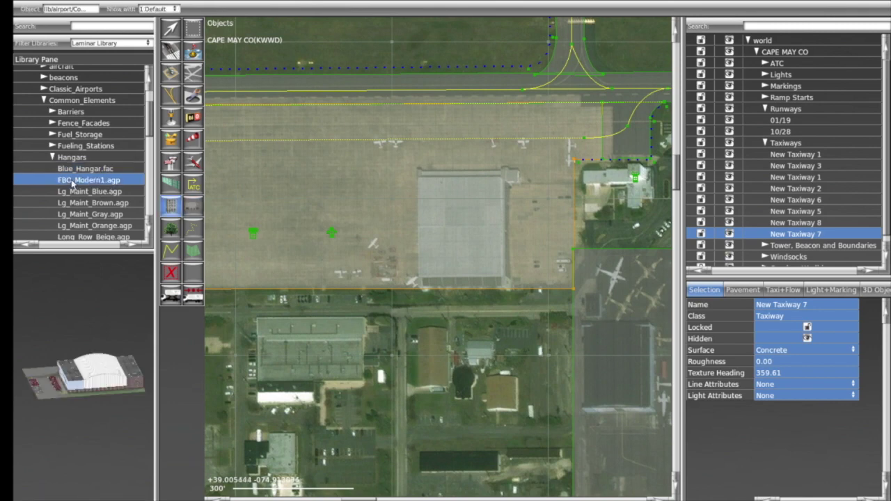
scroll(91, 181, down, 3)
scroll(91, 181, up, 1)
click(75, 106)
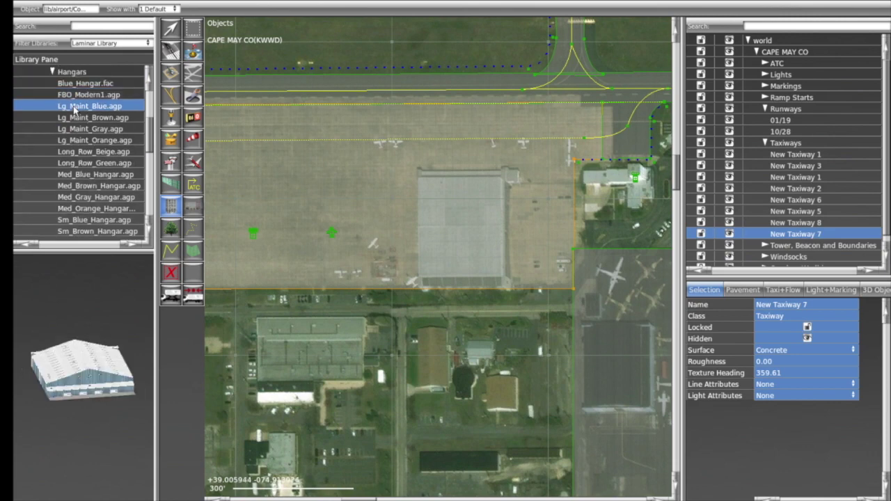
drag(83, 365, 151, 339)
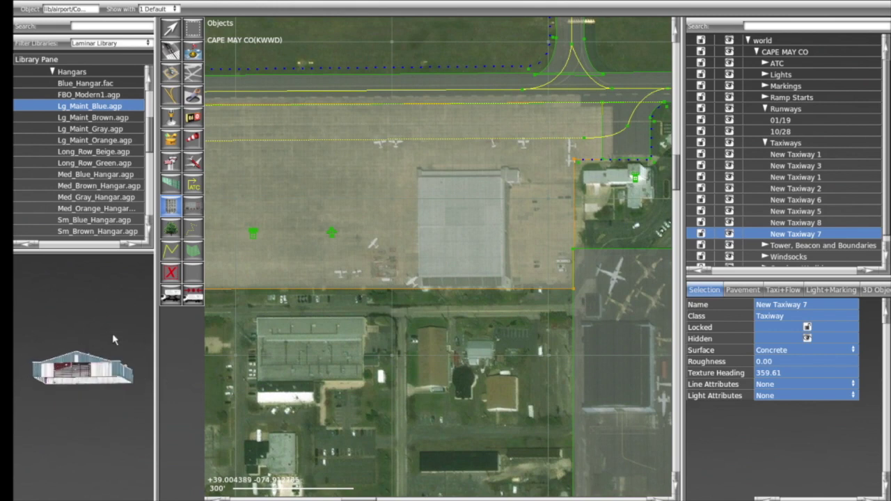
drag(108, 314, 134, 359)
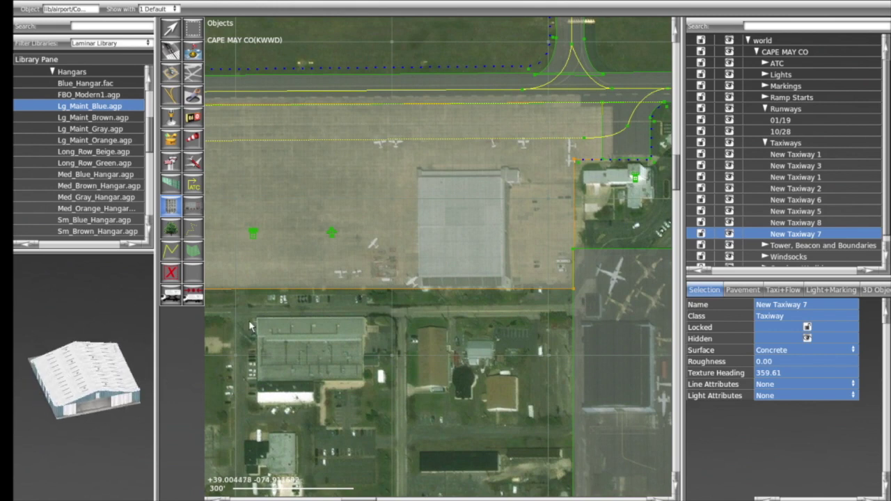
scroll(452, 316, down, 5)
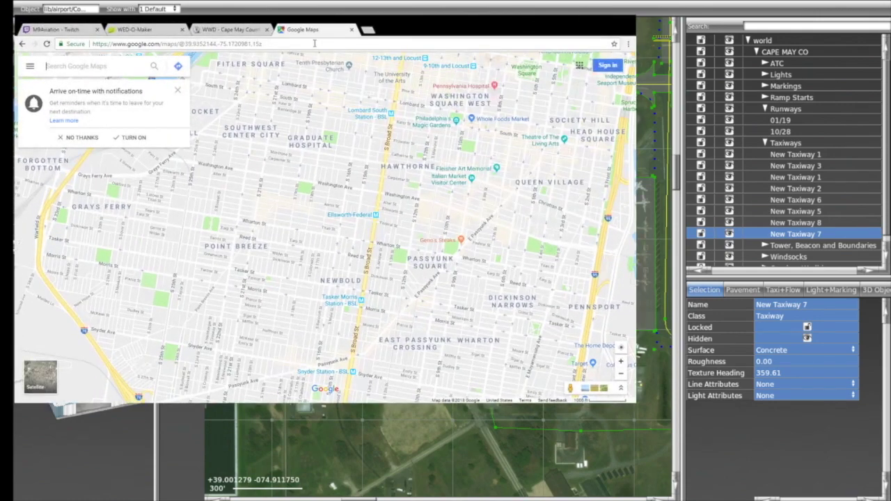
- Switch to Google Maps in the browser, search for "cape may" and choose the Cape May, NJ suggestion
click(314, 44)
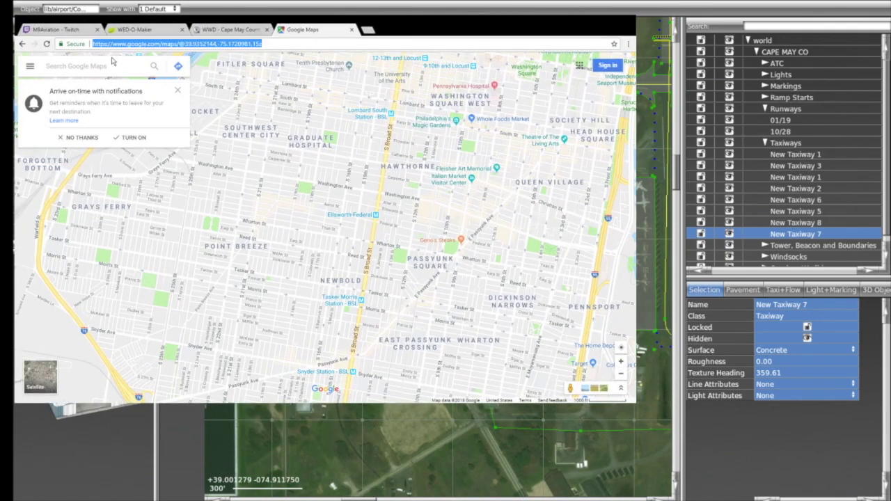
click(111, 61)
text(cape may)
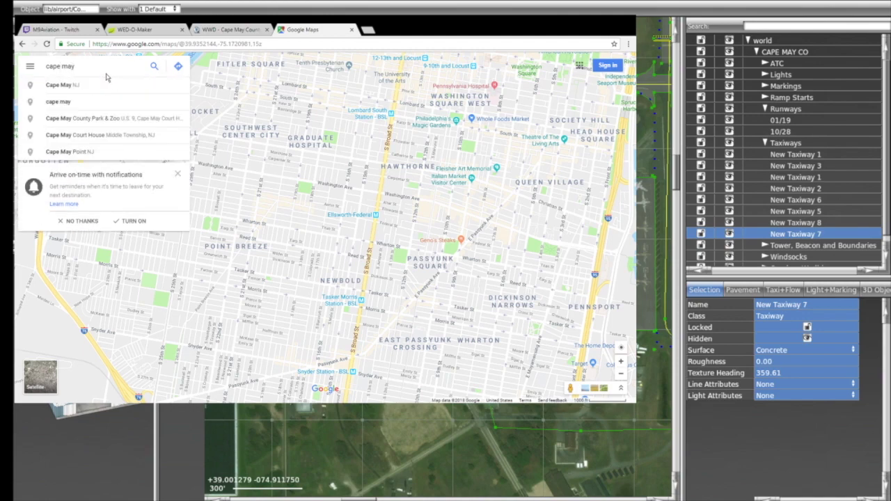
click(108, 84)
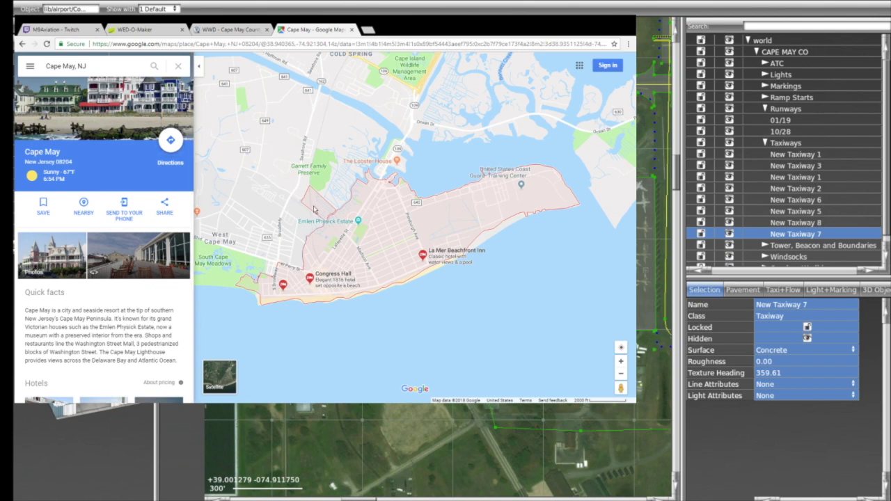
- Find Cape May Airport north of the town on Google Maps and view its surroundings close up
right_click(274, 142)
drag(277, 180, 254, 213)
click(256, 218)
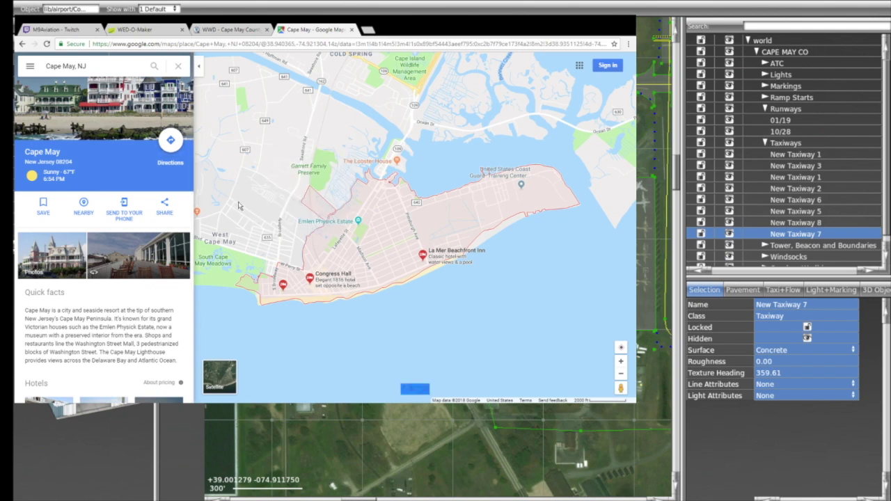
drag(247, 177, 448, 299)
drag(478, 183, 303, 270)
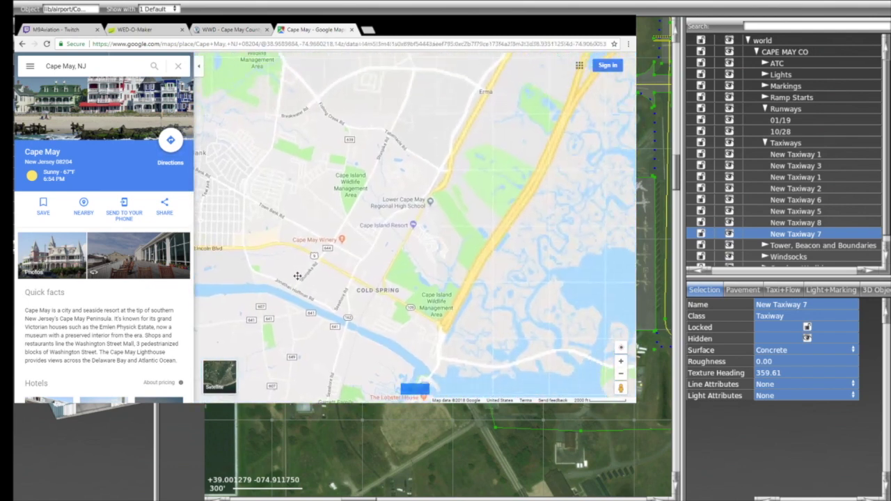
scroll(347, 240, down, 2)
drag(375, 185, 352, 226)
scroll(352, 183, up, 4)
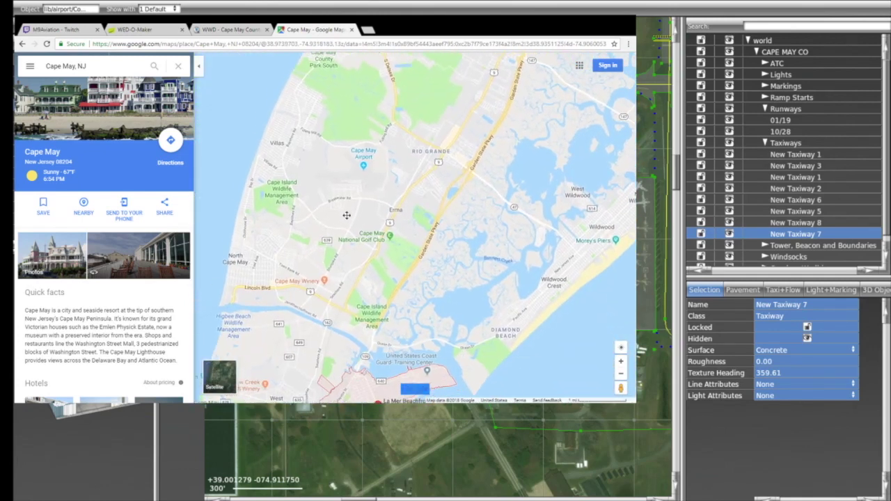
drag(359, 165, 328, 193)
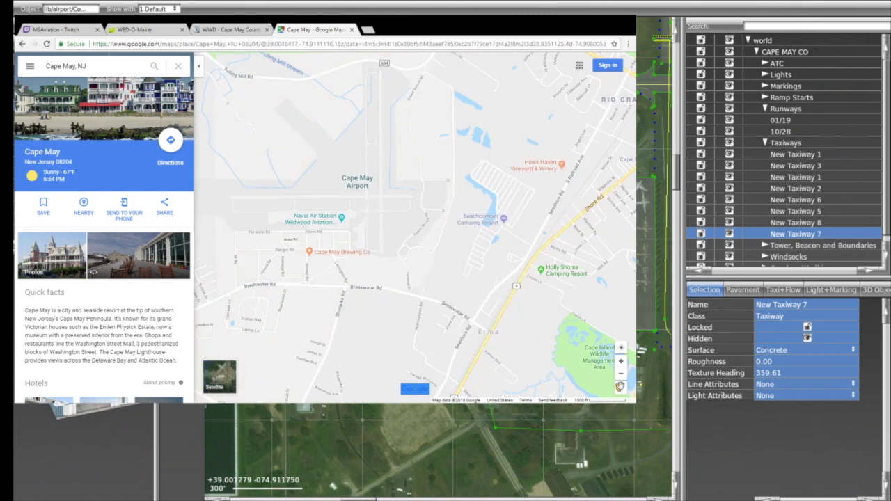
- Open Street View on Essex Rd south of the airport and examine the large hangar and neighbouring buildings
drag(618, 387, 349, 211)
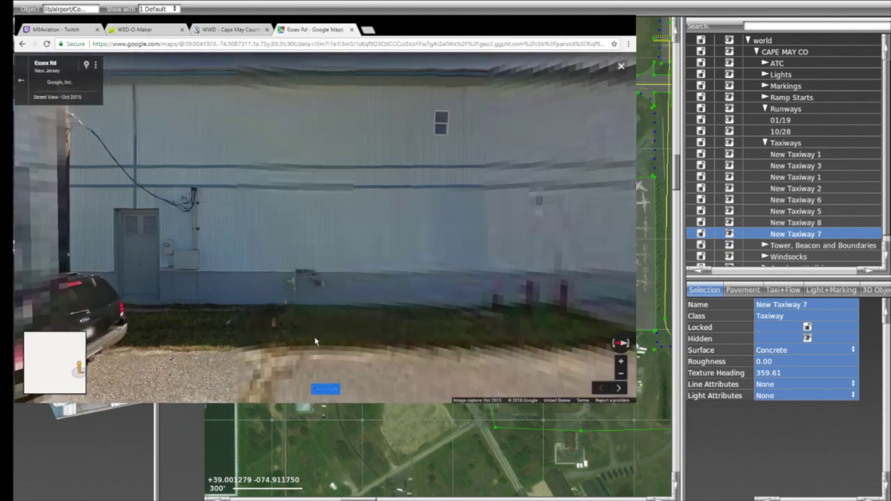
drag(500, 220, 356, 236)
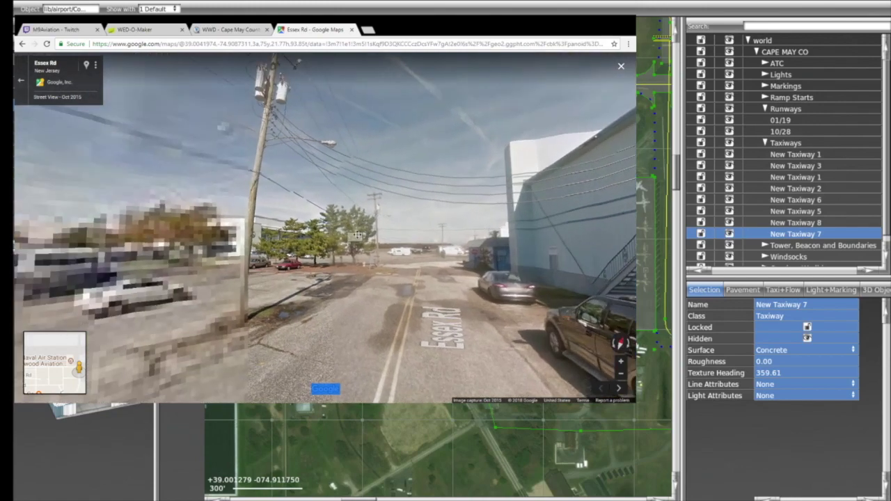
click(240, 242)
scroll(251, 244, up, 3)
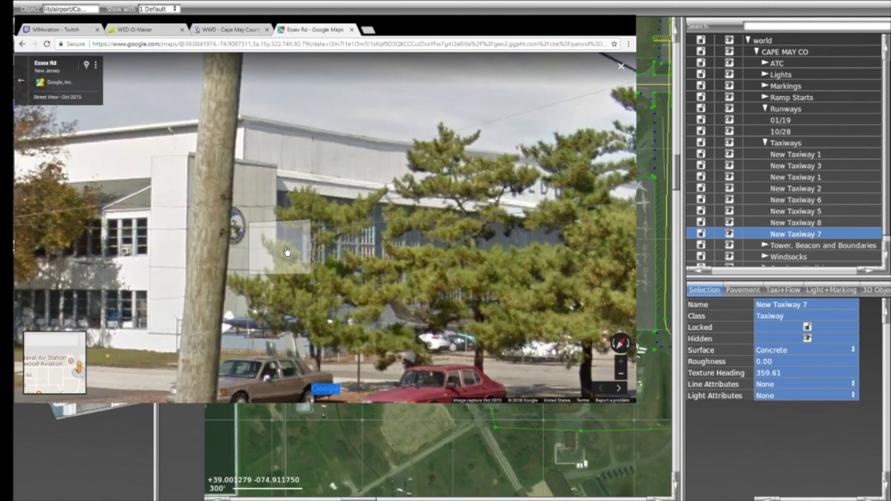
scroll(286, 252, down, 4)
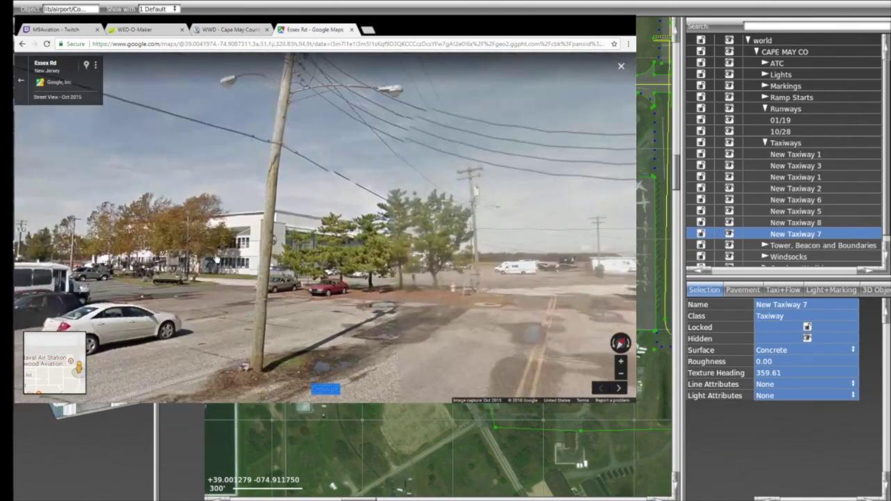
scroll(280, 278, up, 3)
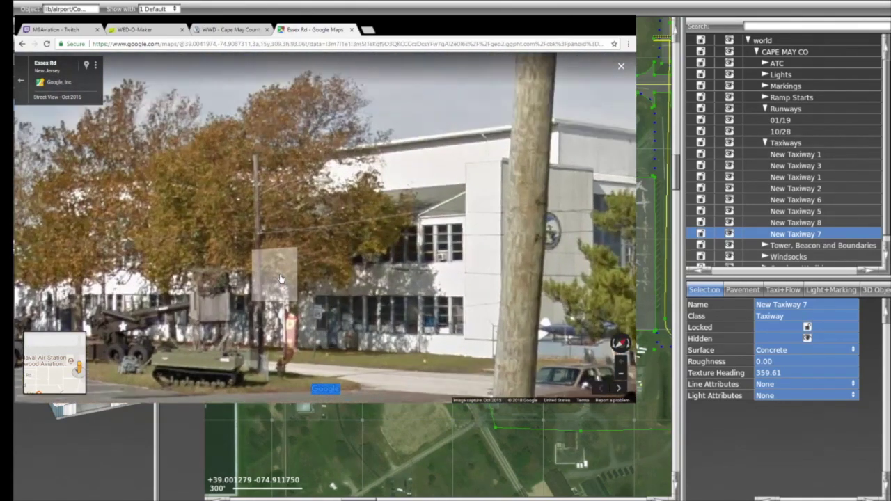
scroll(280, 278, down, 4)
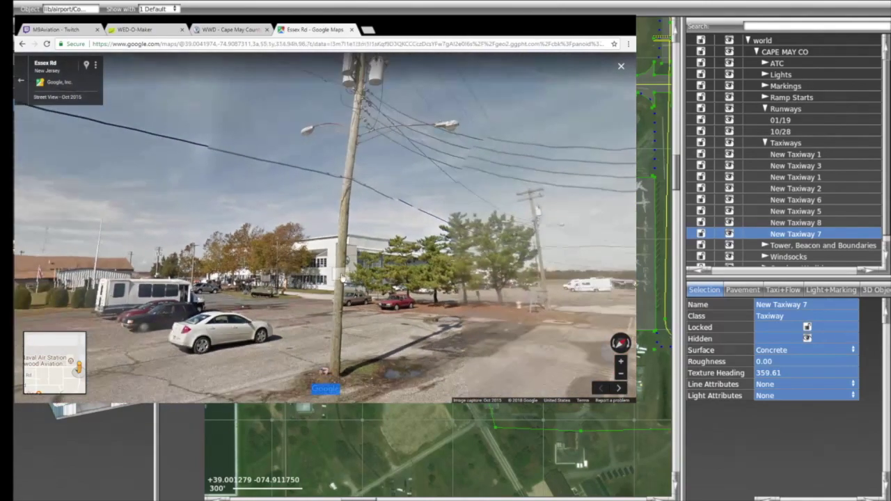
- Look around the Essex Rd Street View to examine the blue hangar and the neighbouring airport buildings
drag(321, 268, 517, 273)
click(188, 237)
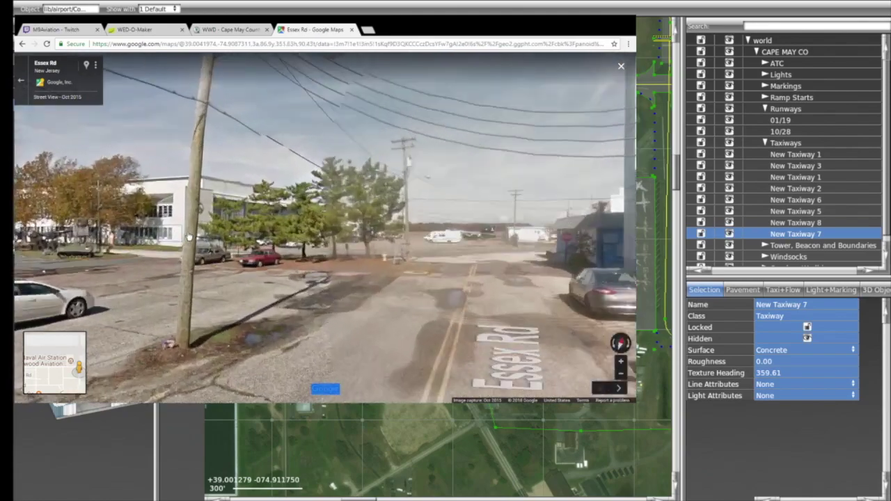
click(189, 239)
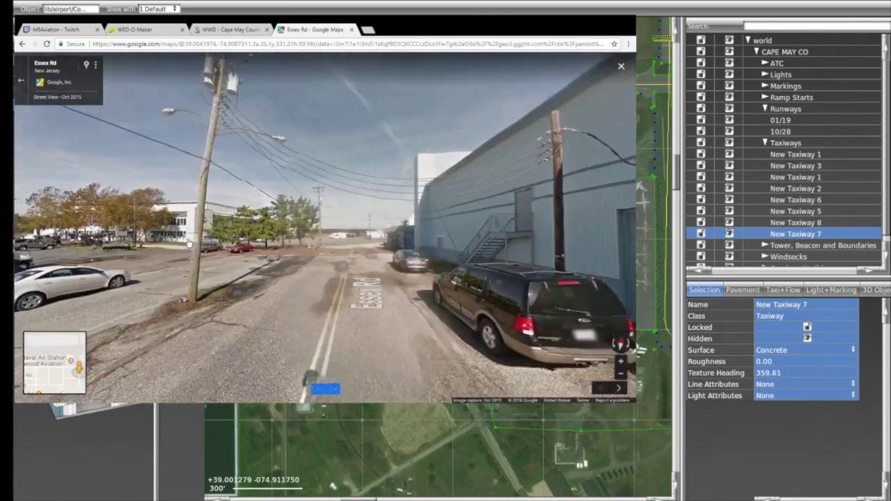
click(188, 245)
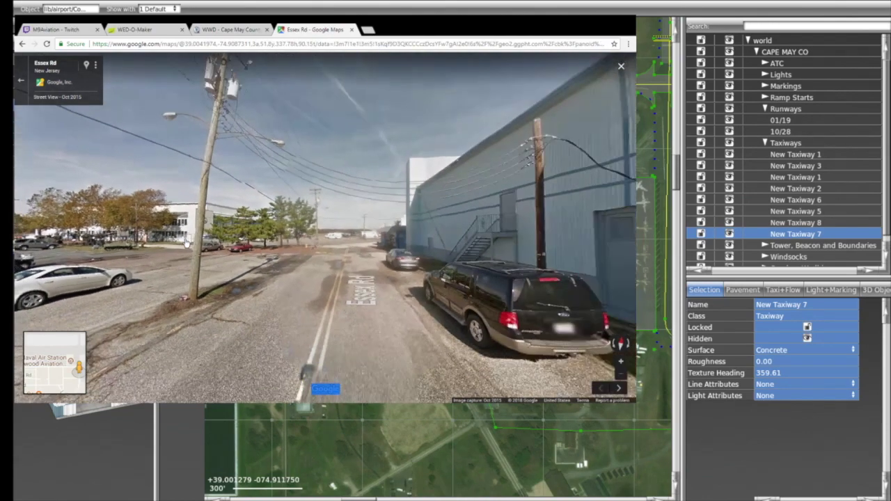
click(188, 243)
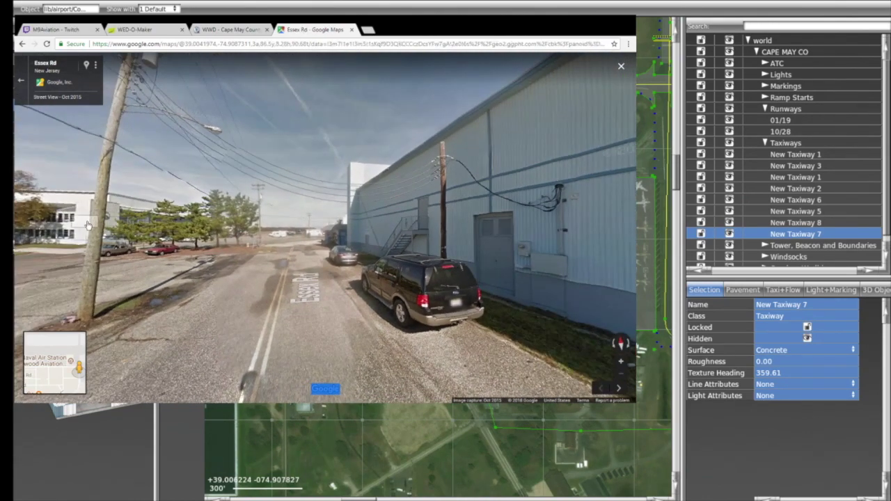
click(150, 261)
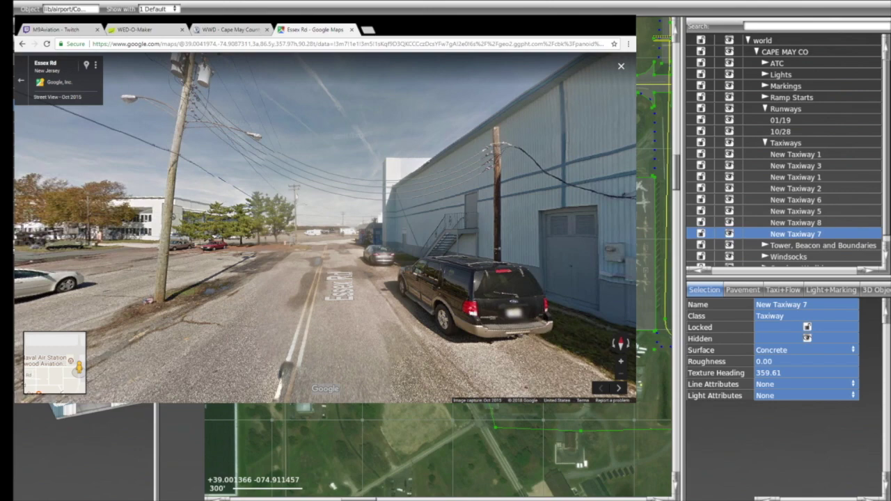
- Switch to the WED scenery editor, compare the large maintenance hangar models, and place Lg_Maint_Gray.agp over the large building on the apron
key(alt+Tab)
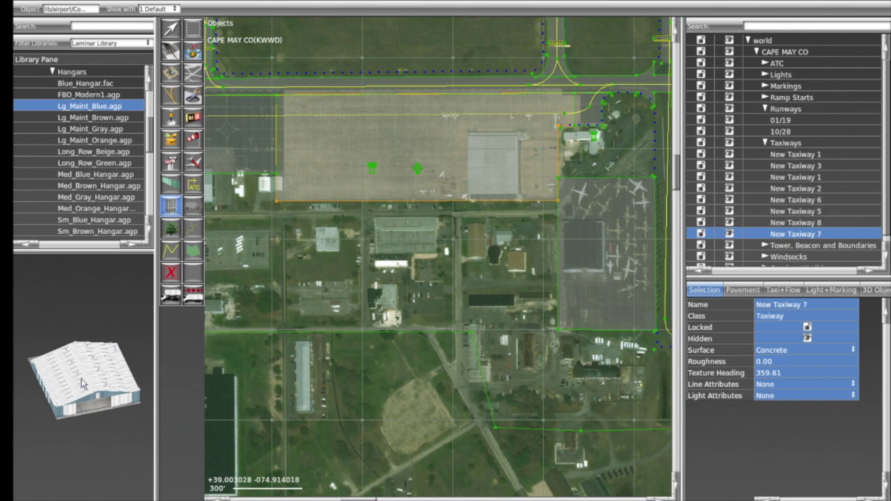
drag(71, 410, 98, 362)
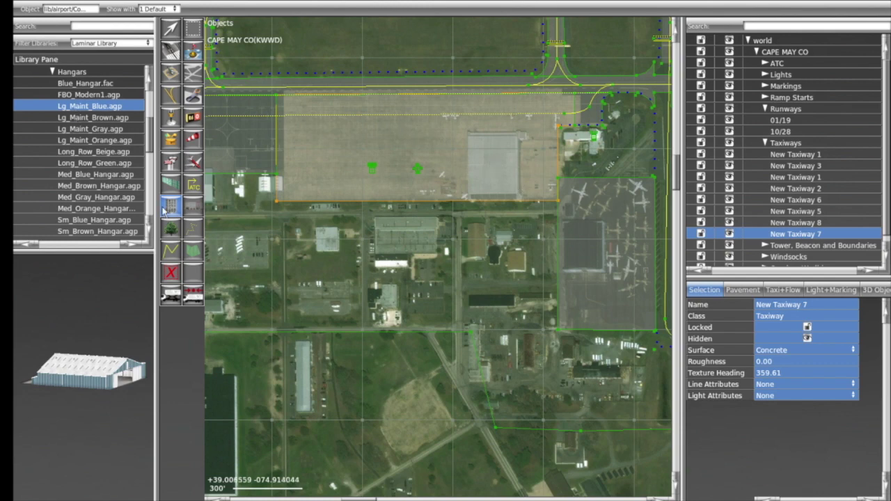
click(106, 117)
click(104, 108)
click(102, 117)
click(99, 129)
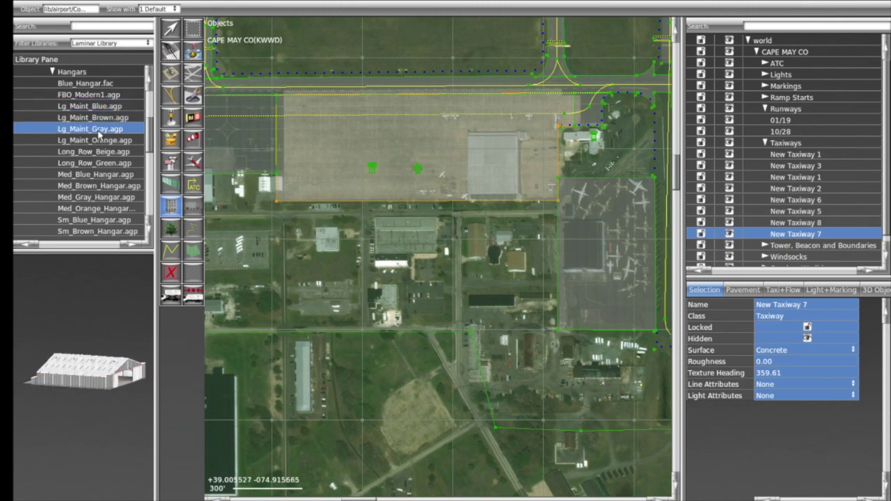
click(489, 167)
scroll(490, 186, up, 4)
scroll(489, 189, down, 3)
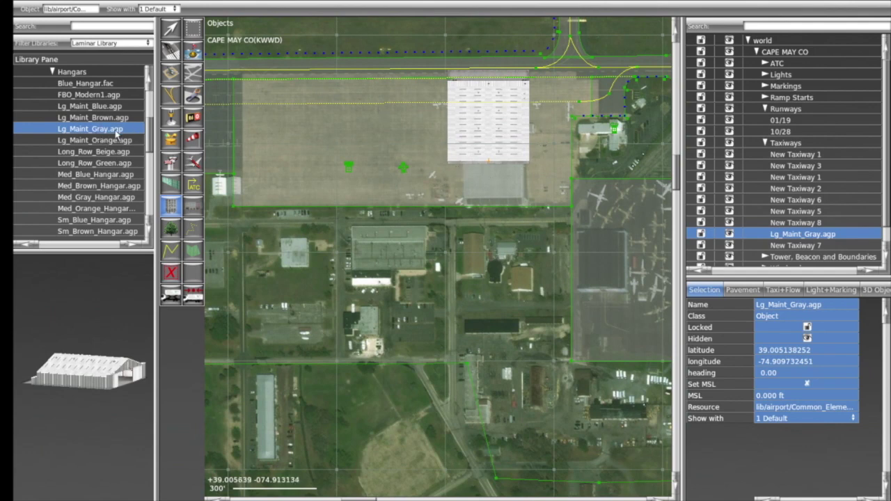
- Place Med_Gray_Hangar.agp and Sm_Gray_Hangar.agp on the apron west of the large gray hangar
click(81, 197)
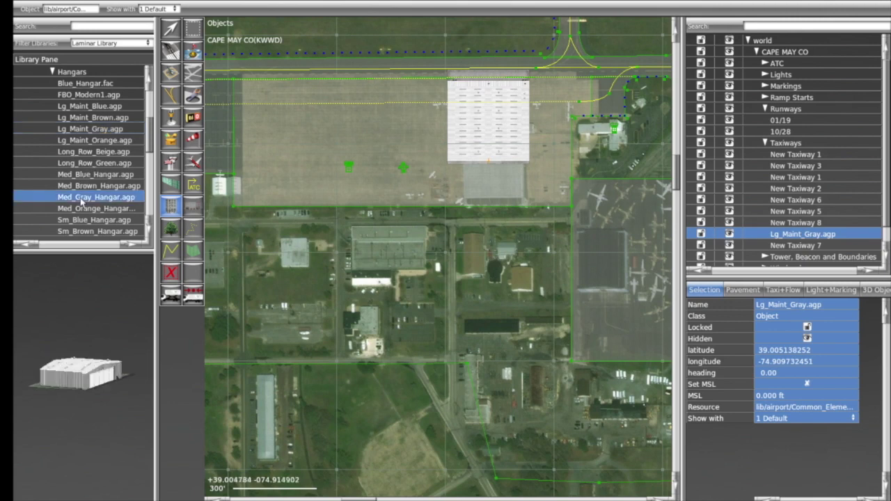
click(390, 175)
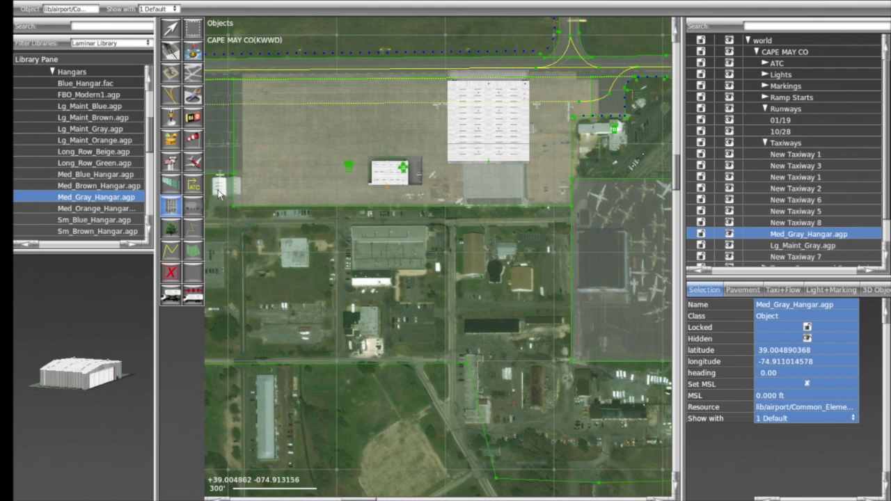
scroll(90, 202, down, 3)
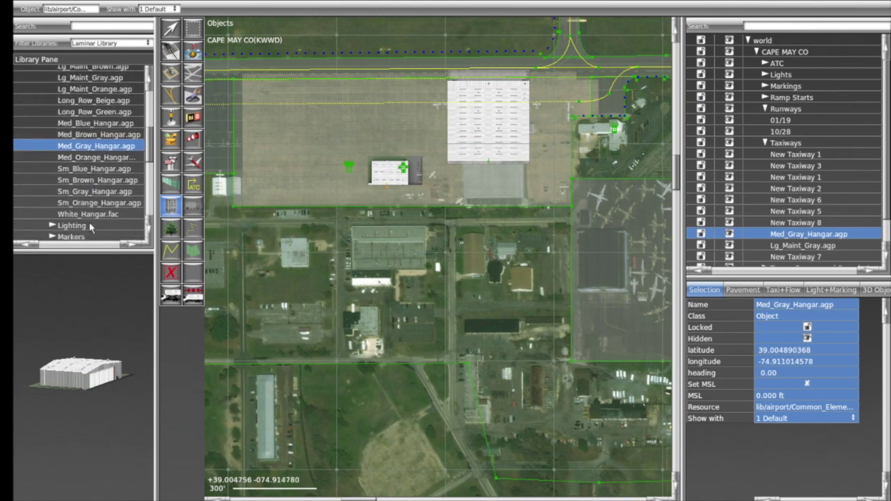
click(91, 194)
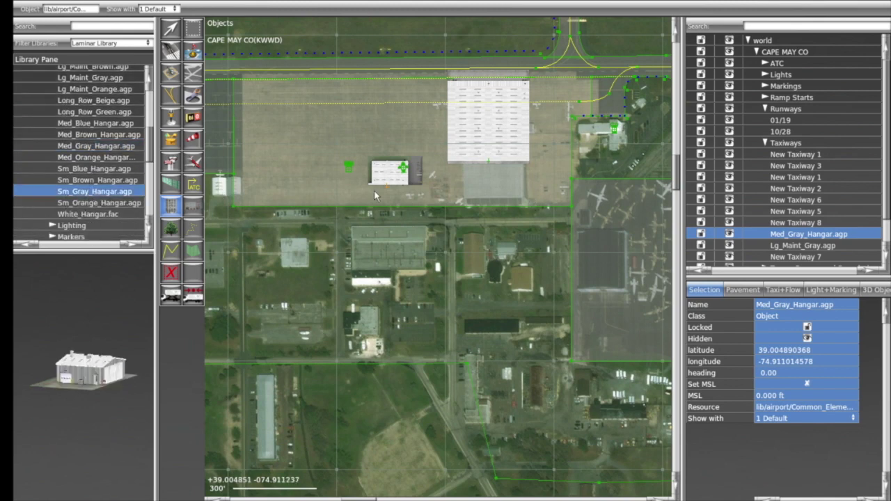
click(448, 196)
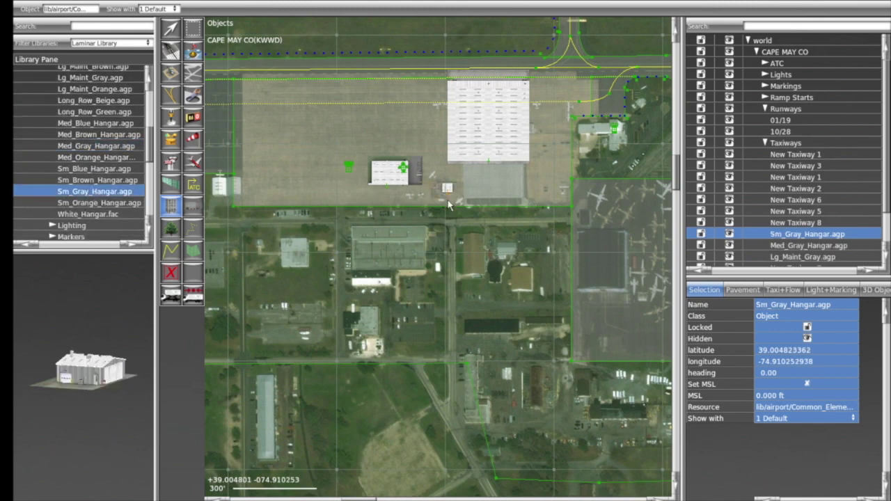
- Move the small gray hangar to open apron north of the medium hangar and rotate it to a heading of about -3.33
click(171, 28)
scroll(456, 193, up, 5)
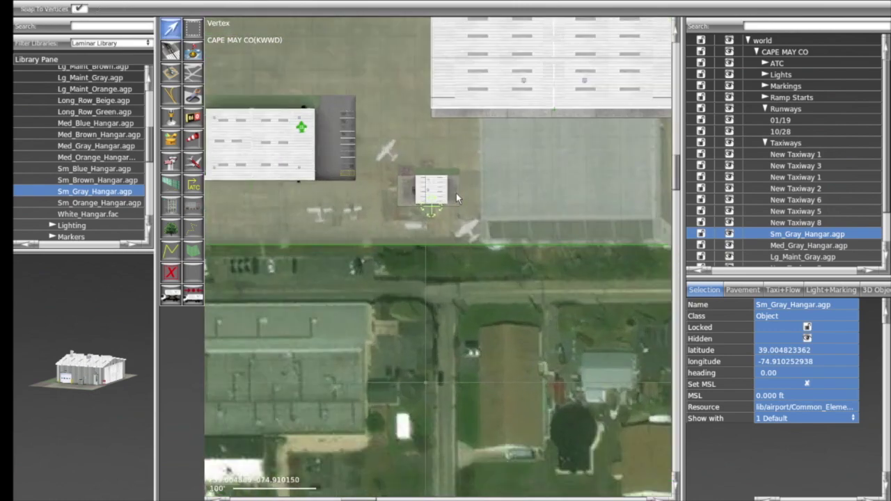
scroll(456, 194, down, 5)
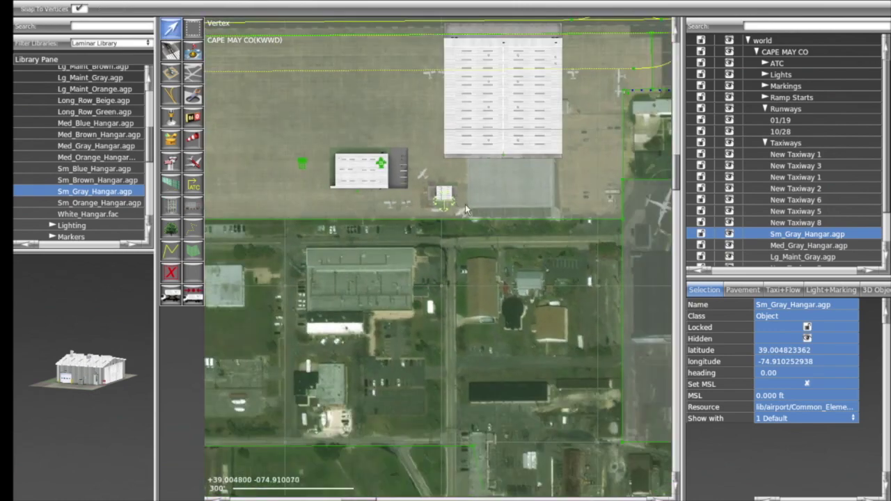
drag(445, 204, 341, 116)
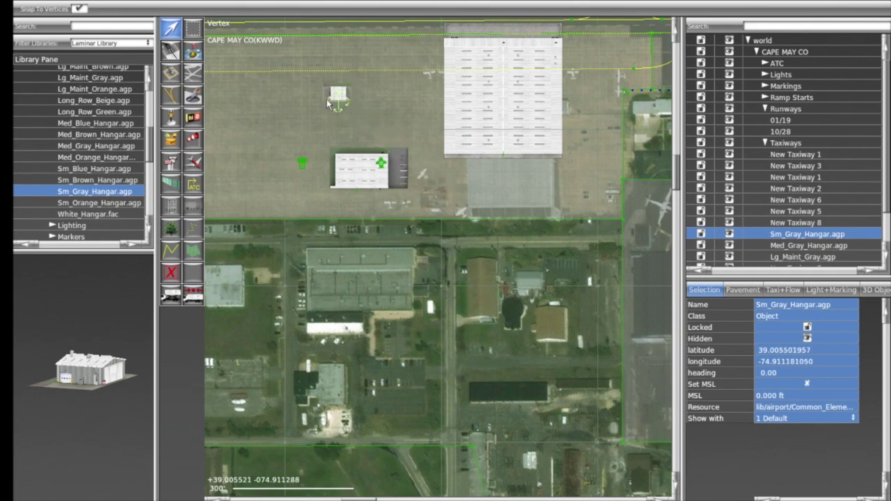
drag(338, 110, 323, 140)
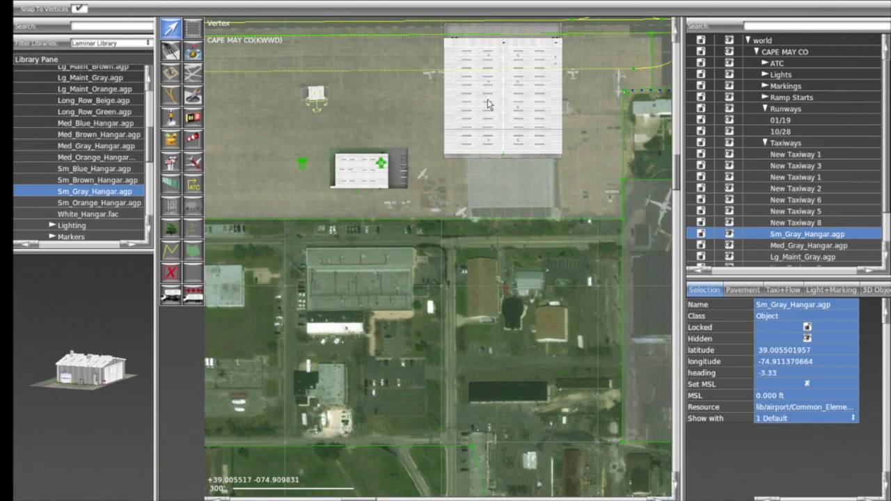
- Preview the Lg_Maint_Gray.agp model, then rotate the placed hangar to a heading of about -89.85 and align it over the large apron building
click(505, 160)
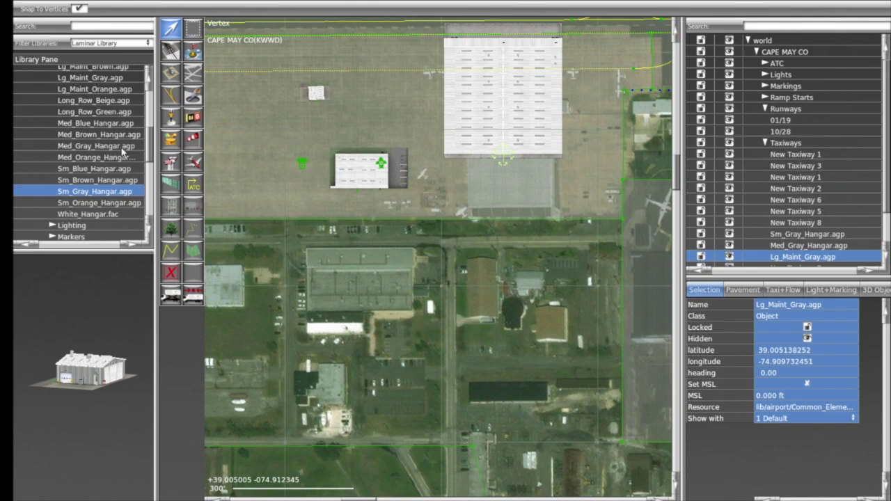
scroll(94, 104, up, 1)
click(94, 95)
drag(87, 388, 108, 355)
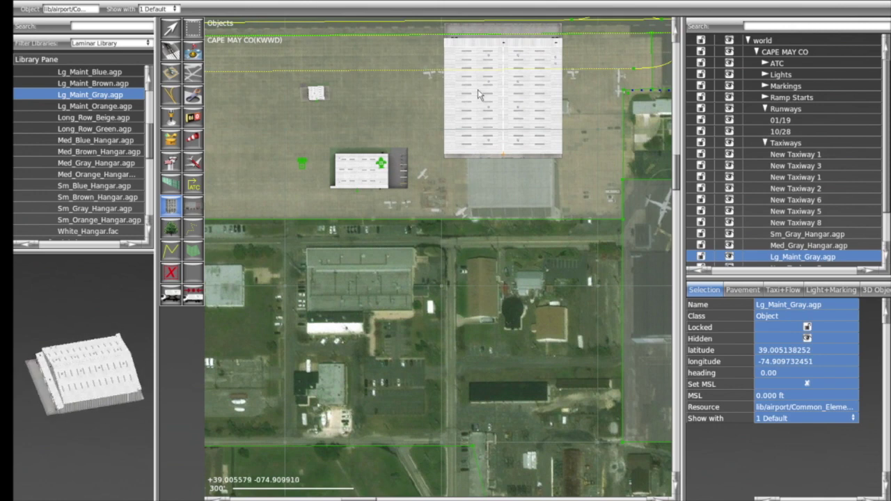
click(501, 153)
click(178, 33)
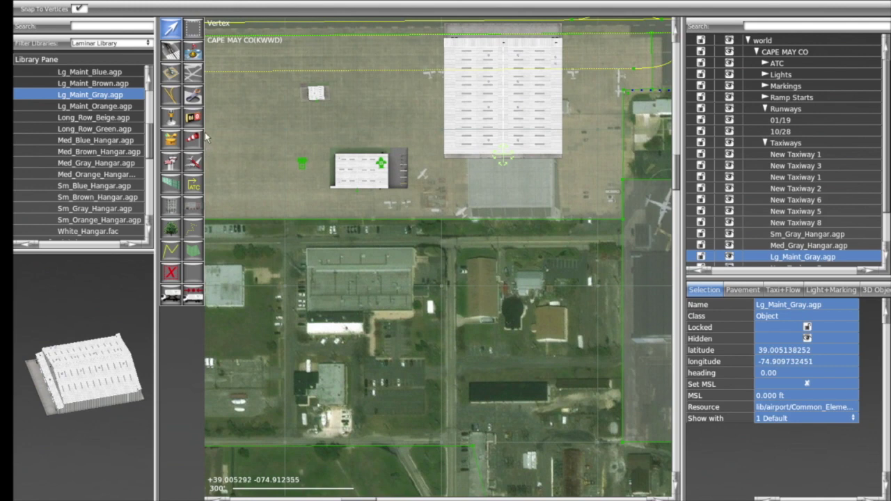
drag(504, 159, 756, 185)
drag(532, 193, 567, 157)
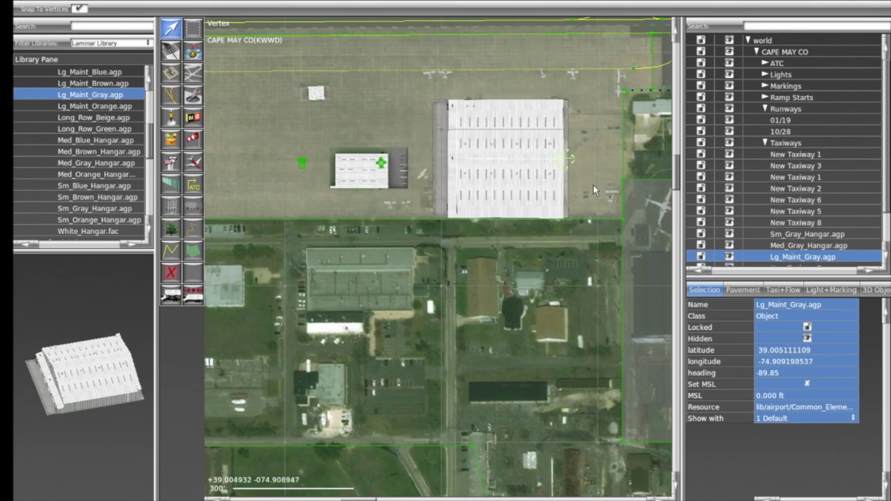
- Examine the placed hangars' size and position against the aerial imagery of the apron and surrounding buildings
scroll(593, 185, down, 1)
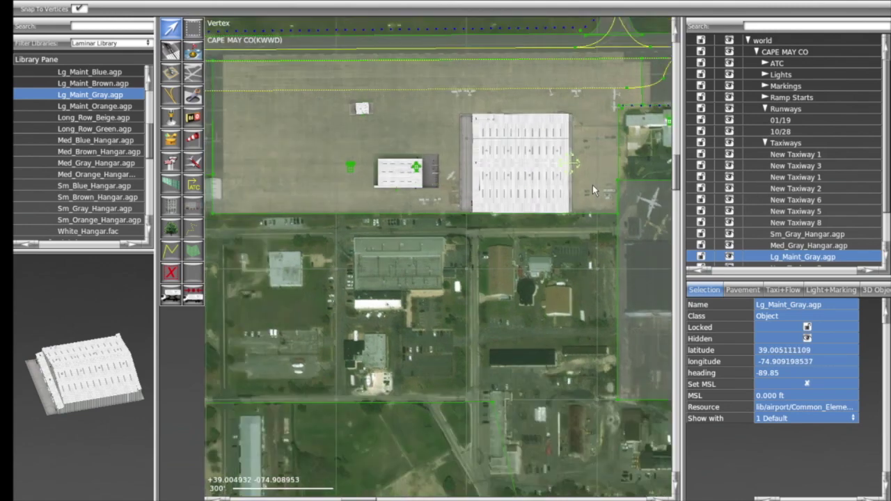
scroll(592, 183, down, 1)
scroll(411, 174, down, 1)
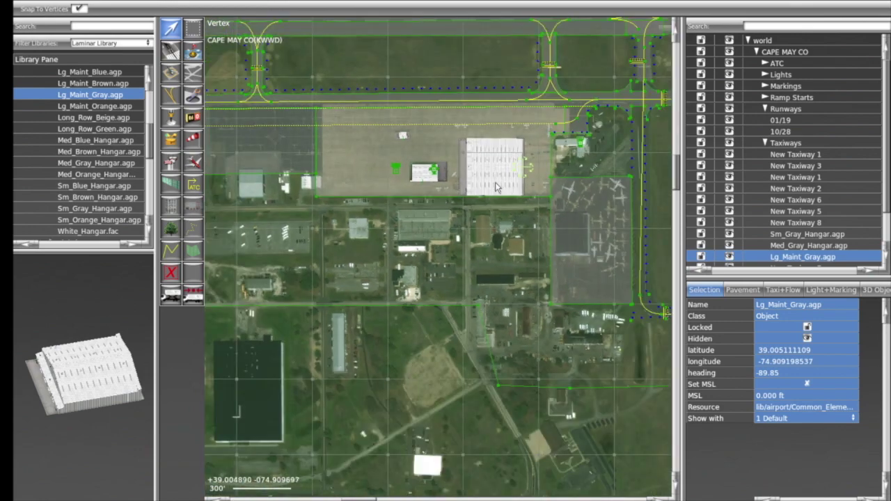
scroll(495, 181, up, 4)
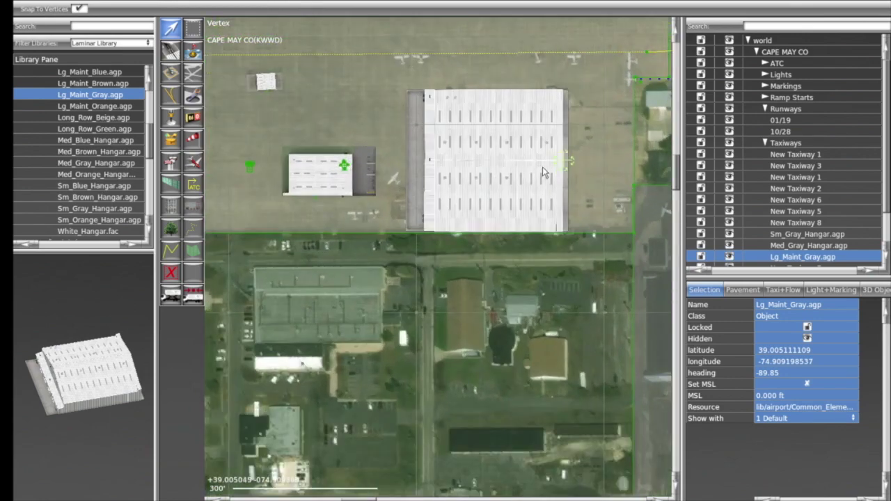
scroll(480, 181, down, 1)
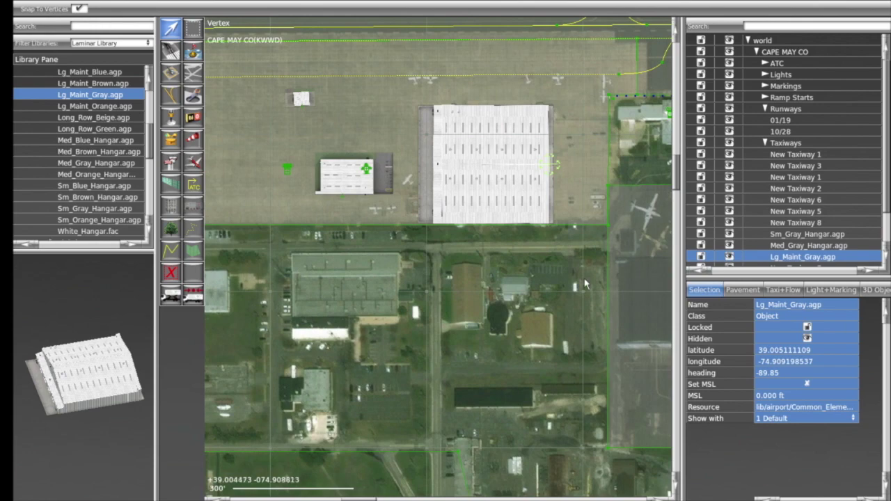
scroll(534, 272, down, 1)
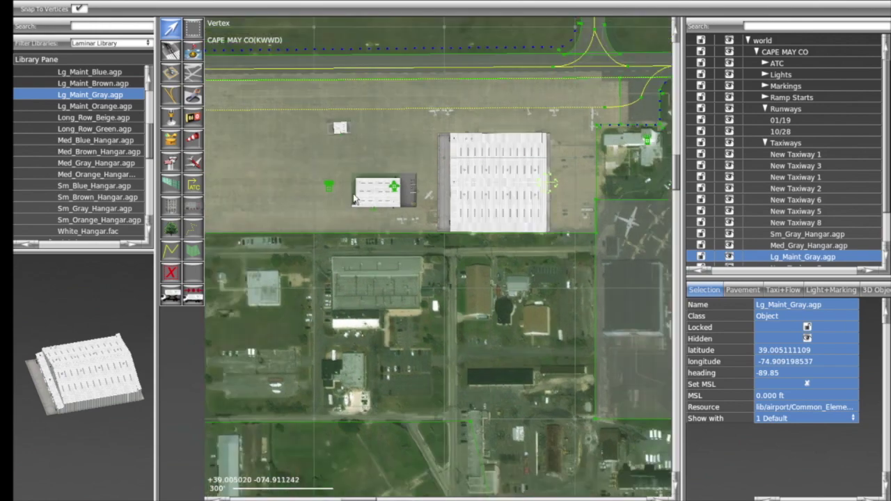
scroll(312, 203, down, 2)
right_drag(314, 219, 405, 220)
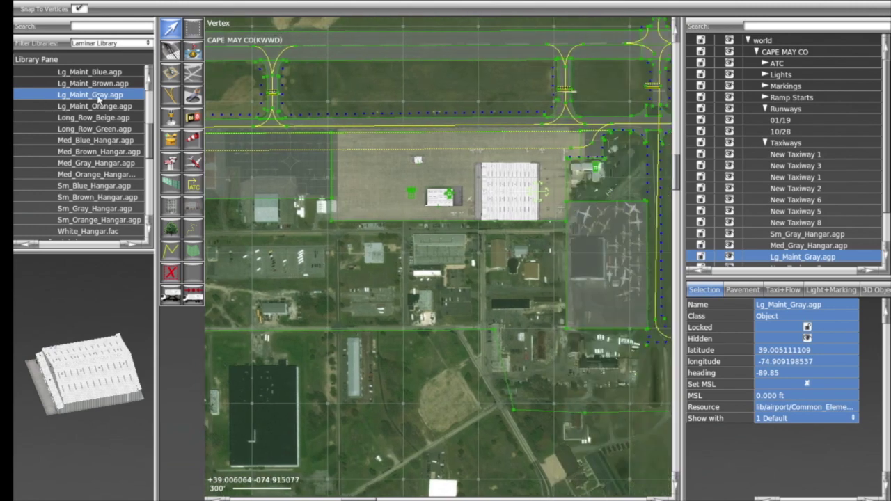
- Filter the object library to VRAviation_Library and place VRAviationHangar.obj from its buildings folder on the apron west of the medium hangar
scroll(91, 101, up, 5)
click(99, 47)
click(145, 257)
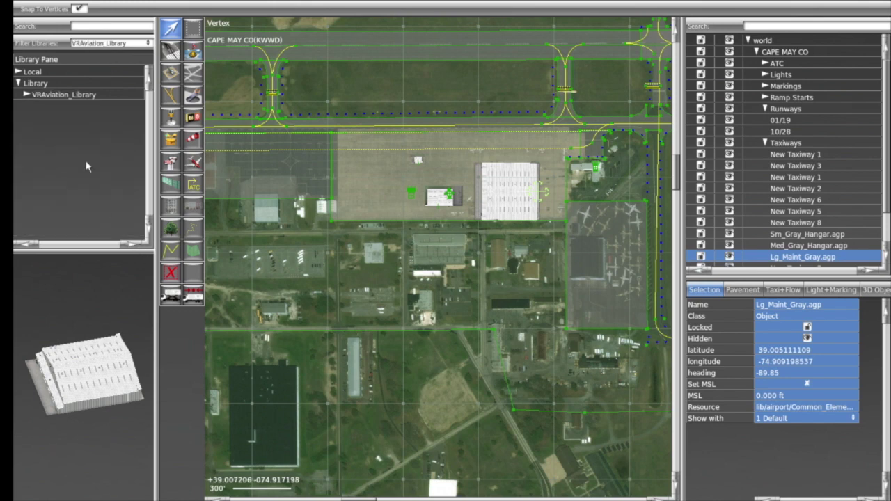
click(26, 95)
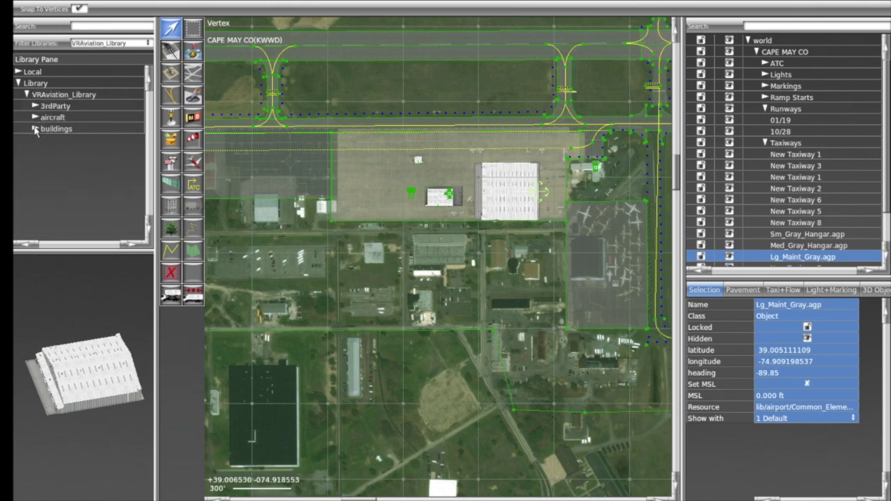
click(35, 129)
click(57, 142)
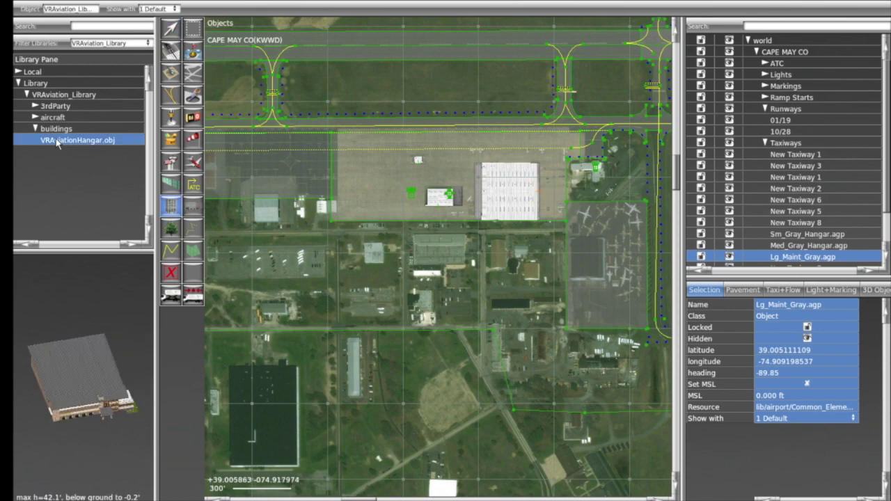
click(377, 197)
scroll(388, 208, up, 5)
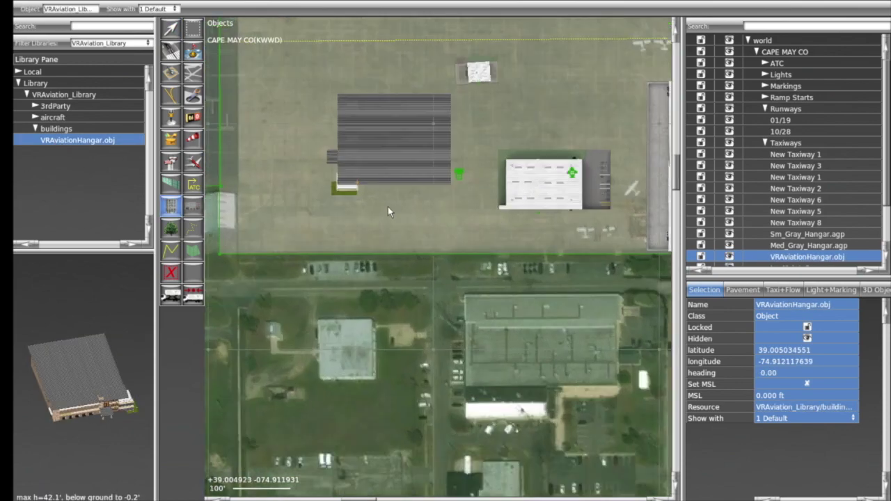
- Rotate the VRAviation hangar to a heading of about 175.02 and shift it east beside the medium gray hangar
click(171, 28)
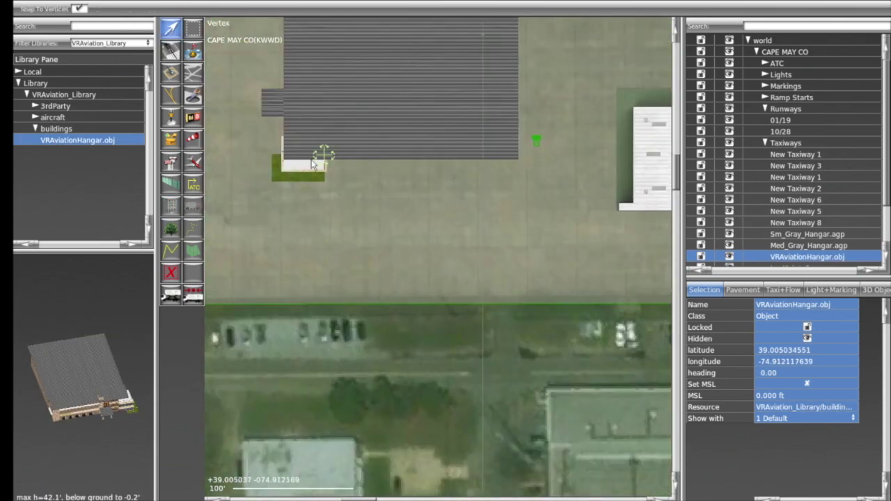
drag(326, 160, 319, 112)
drag(335, 155, 484, 120)
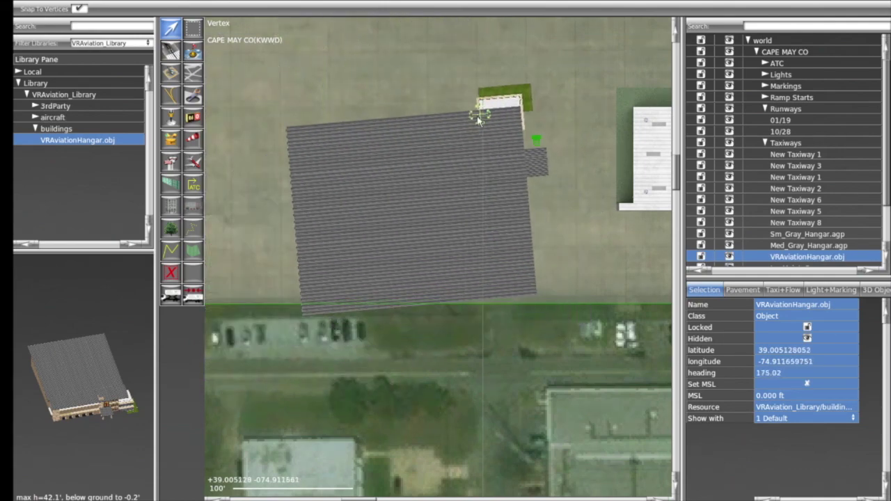
scroll(476, 212, down, 3)
scroll(477, 212, down, 2)
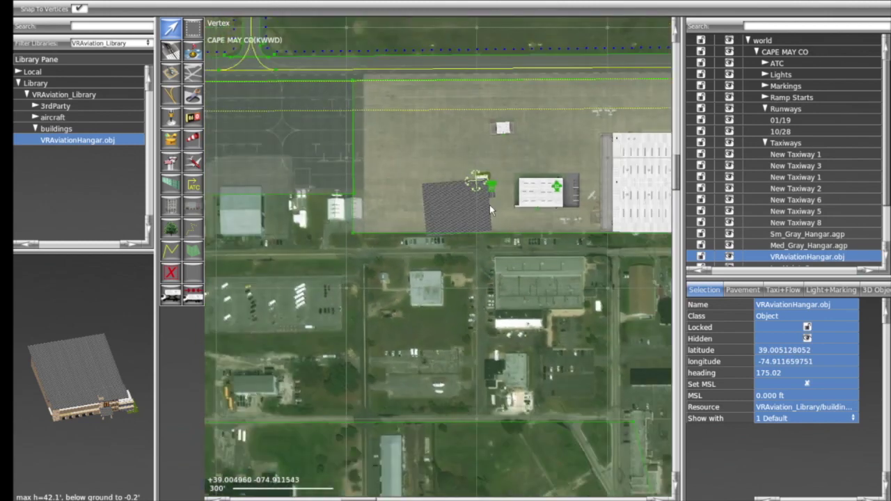
- Filter the object library to Laminar Library and preview the Classic_Airports control tower models, including Classic_Tower_1.agp and Classic_Tower_3.agp
scroll(490, 203, down, 1)
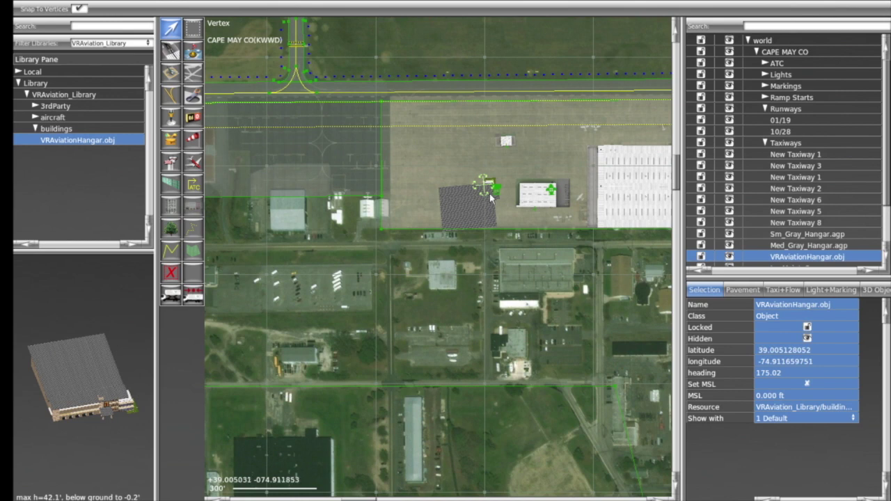
click(108, 43)
click(118, 59)
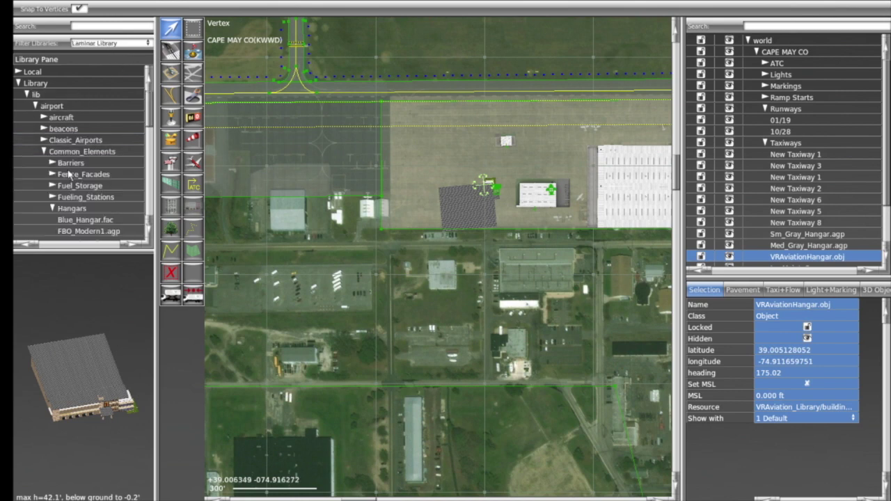
scroll(69, 175, down, 1)
scroll(65, 204, down, 3)
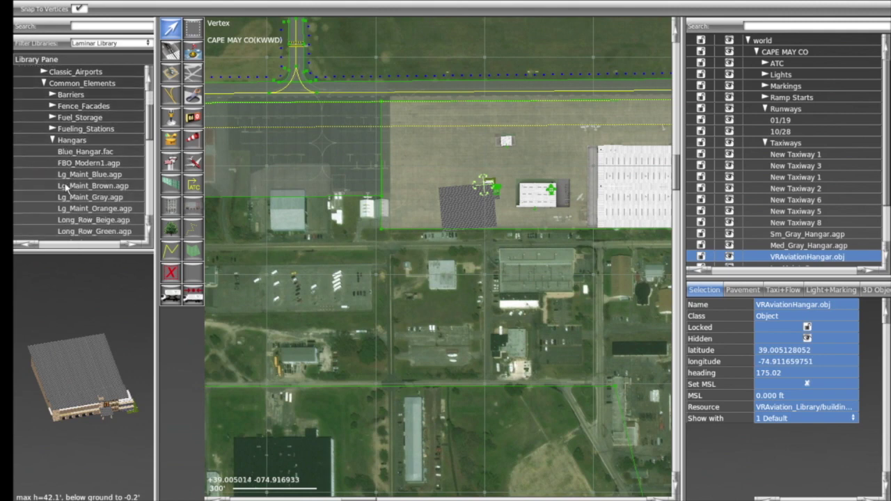
scroll(57, 136, up, 3)
click(44, 123)
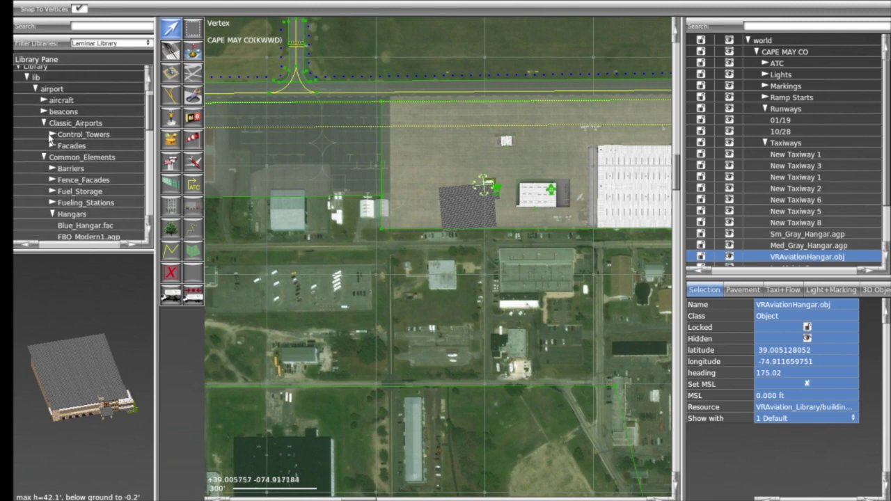
click(53, 134)
click(74, 154)
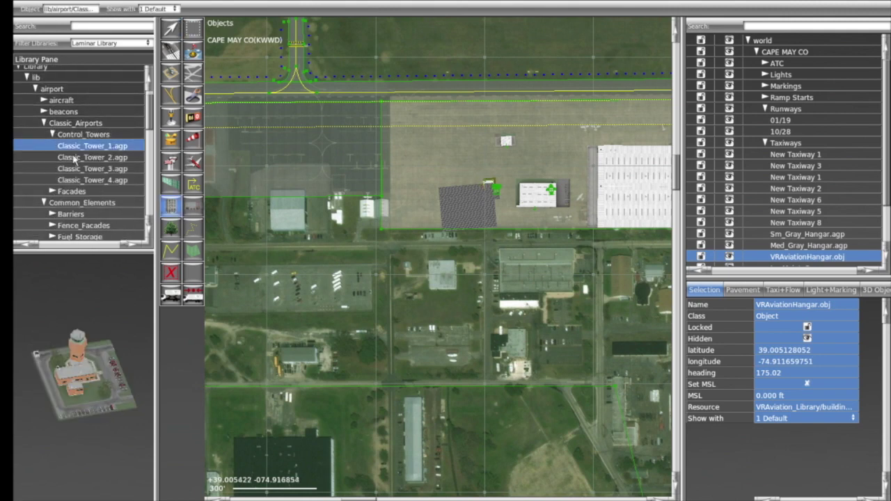
click(77, 169)
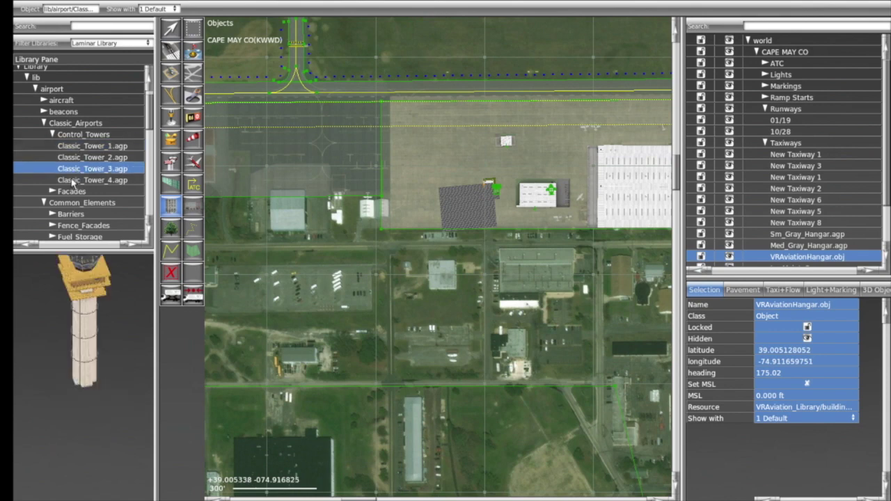
click(72, 181)
click(53, 134)
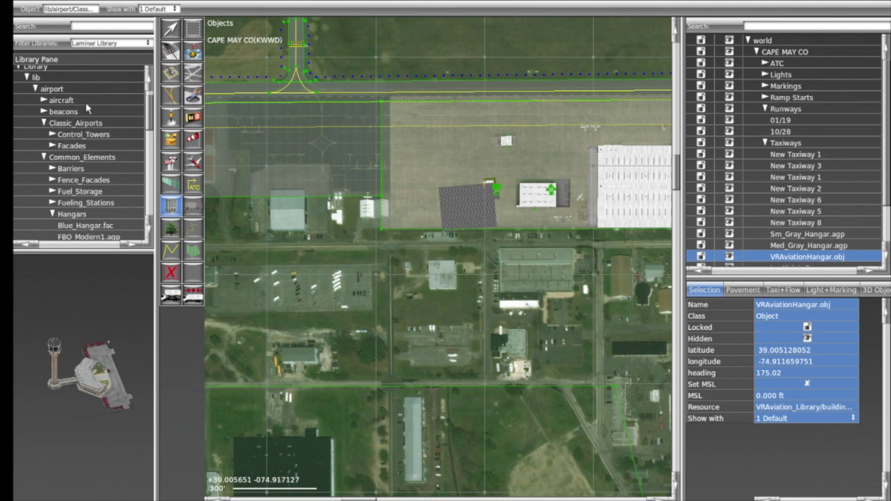
right_drag(309, 246, 360, 256)
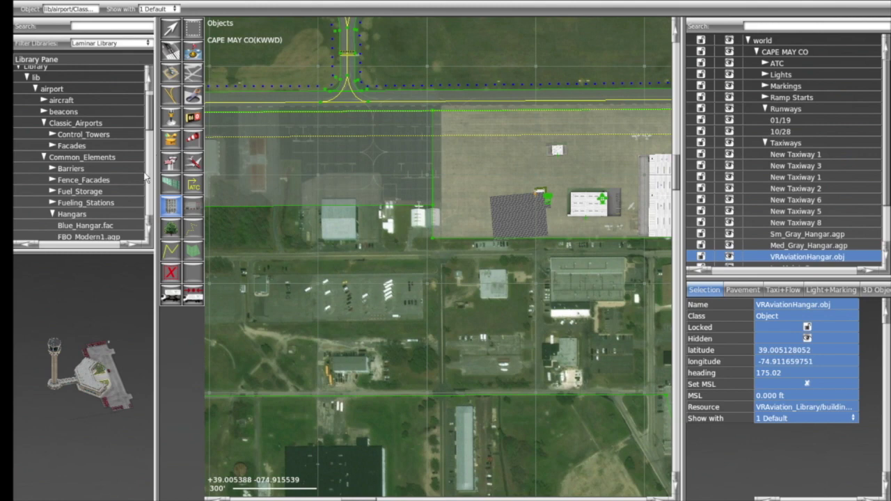
- Filter the library to OpenSceneryX and preview the animated open/close hangar in its objects/airport/buildings/hangars folder
click(26, 96)
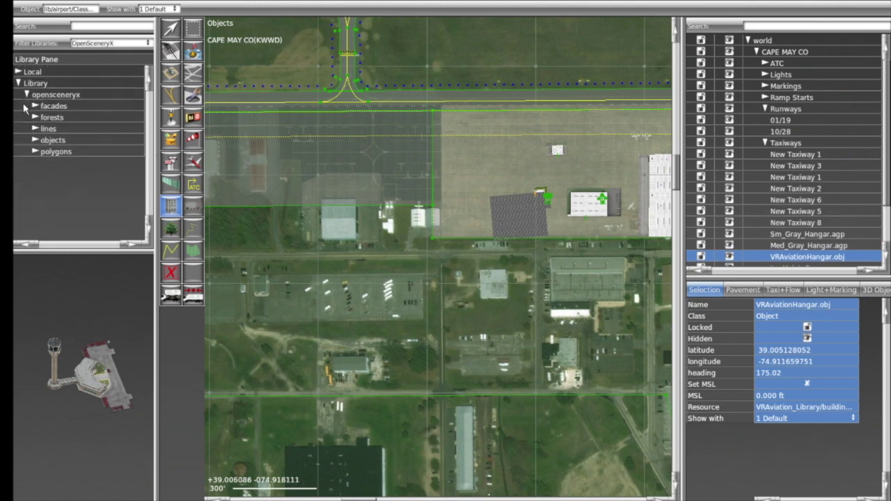
click(36, 140)
click(43, 174)
scroll(44, 174, down, 1)
click(53, 165)
click(52, 163)
click(61, 174)
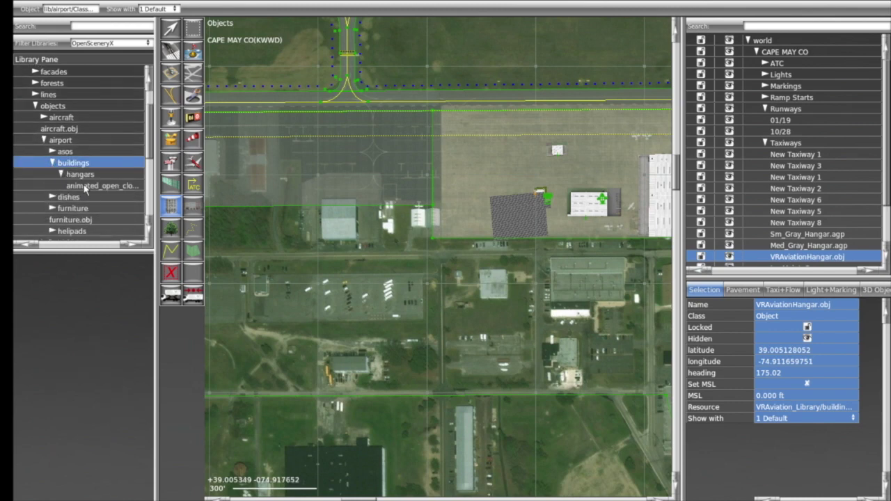
scroll(95, 169, down, 2)
click(90, 135)
scroll(89, 139, down, 1)
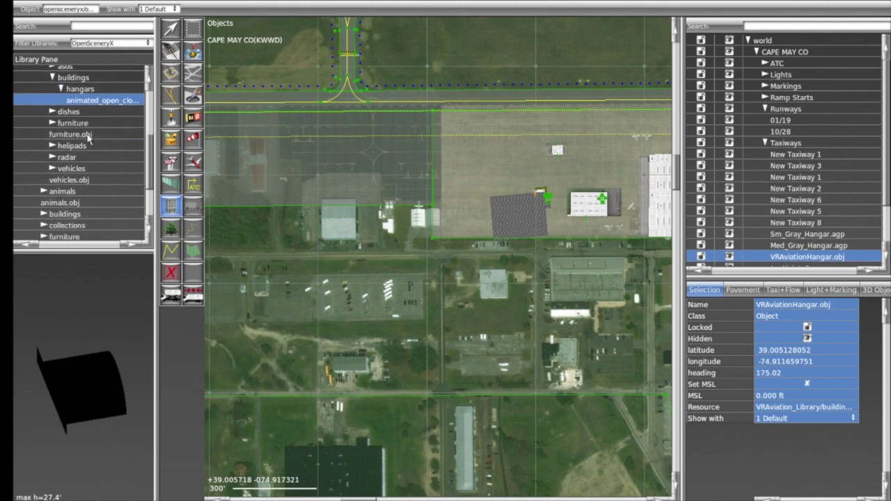
scroll(88, 179, down, 2)
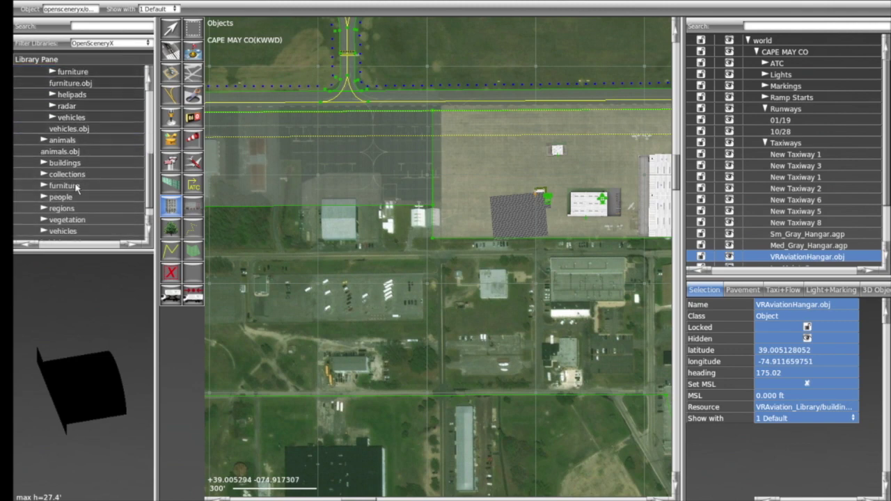
- Open the OpenSceneryX buildings/airport/hangars/metal folder and preview hangar models 1.obj, 10.obj and 11.obj
click(44, 163)
click(52, 174)
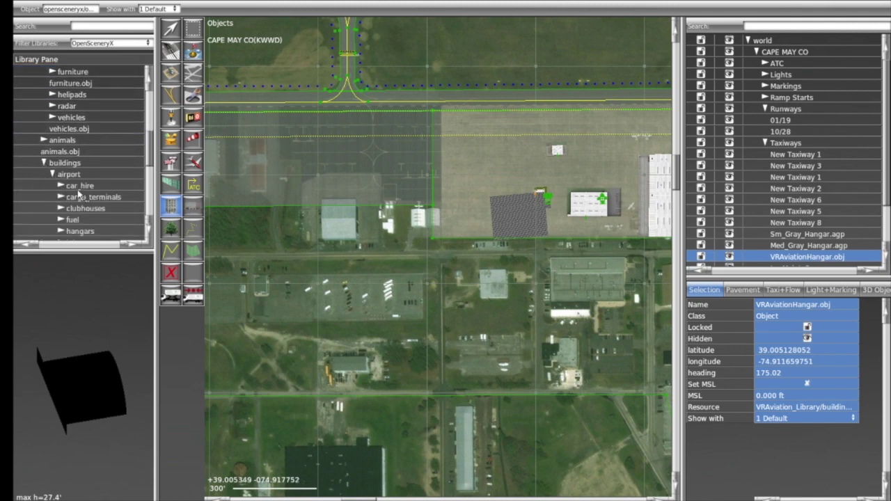
scroll(77, 187, down, 2)
click(67, 180)
scroll(68, 187, down, 2)
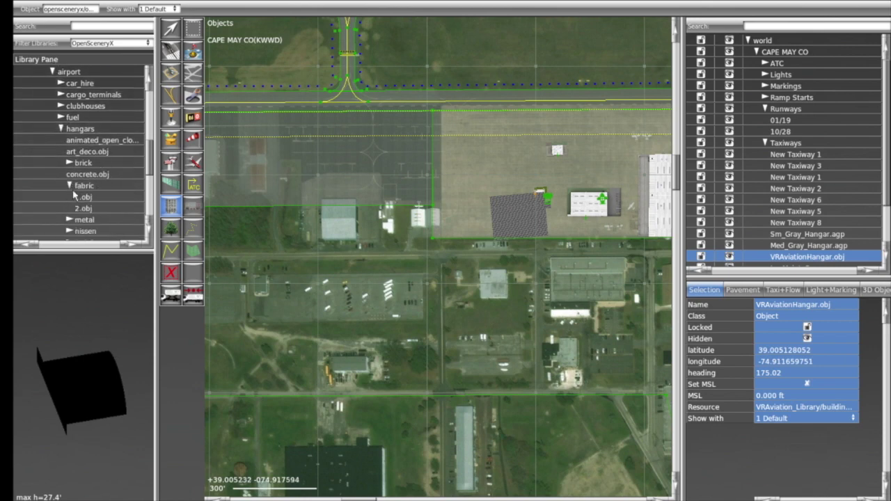
click(69, 197)
click(88, 212)
click(89, 220)
click(91, 230)
scroll(110, 204, down, 2)
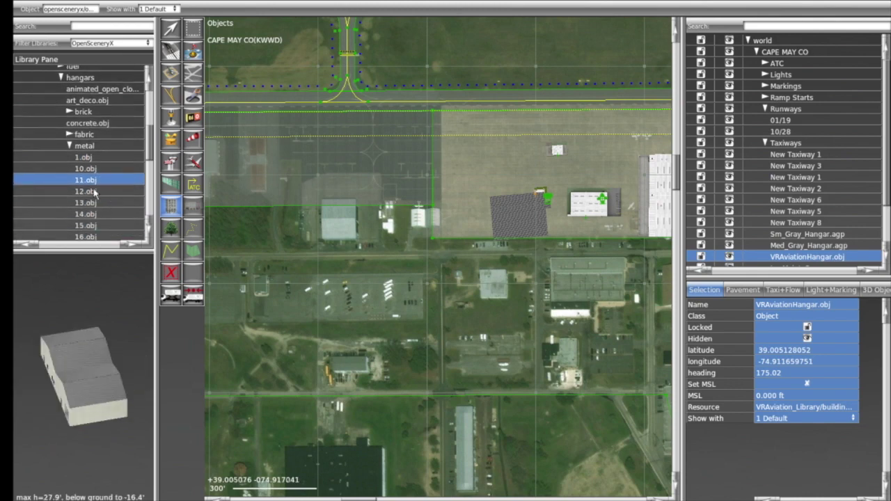
- Preview the metal hangar models 12.obj through 15.obj
click(94, 192)
click(93, 203)
click(92, 214)
click(93, 225)
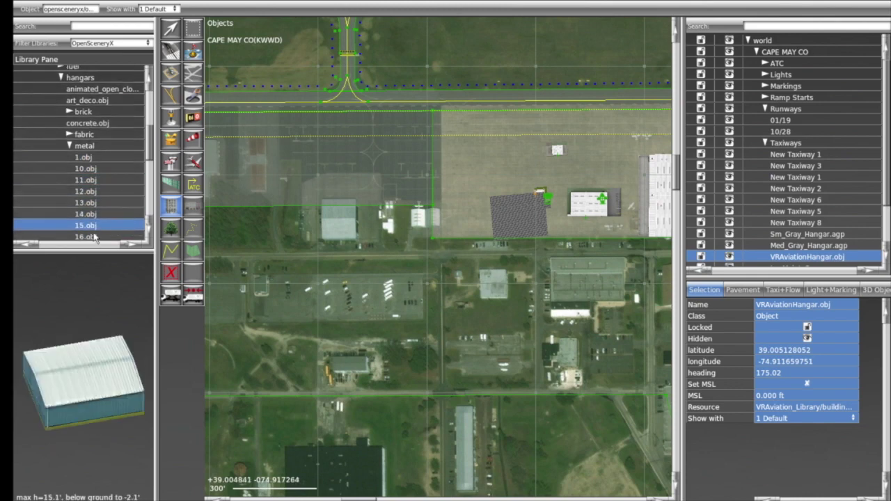
click(95, 237)
scroll(96, 237, down, 1)
click(91, 228)
scroll(91, 208, down, 3)
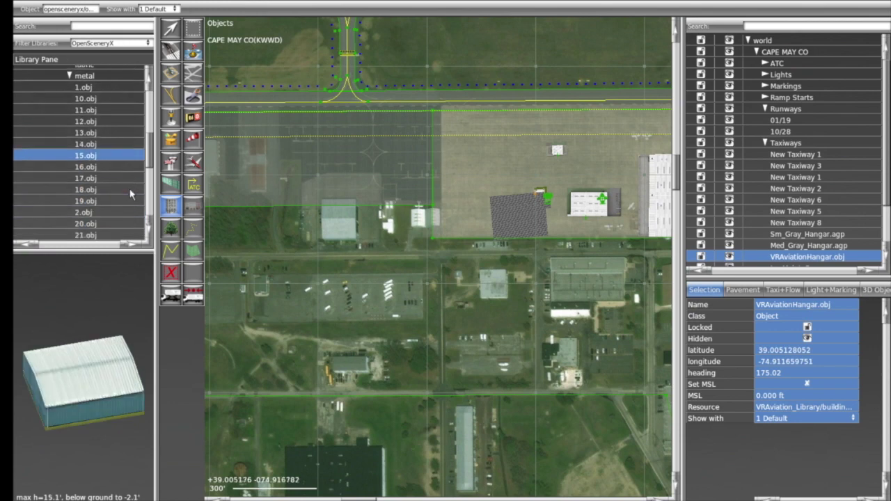
- Preview the metal hangar models from 18.obj through 27.obj
click(89, 174)
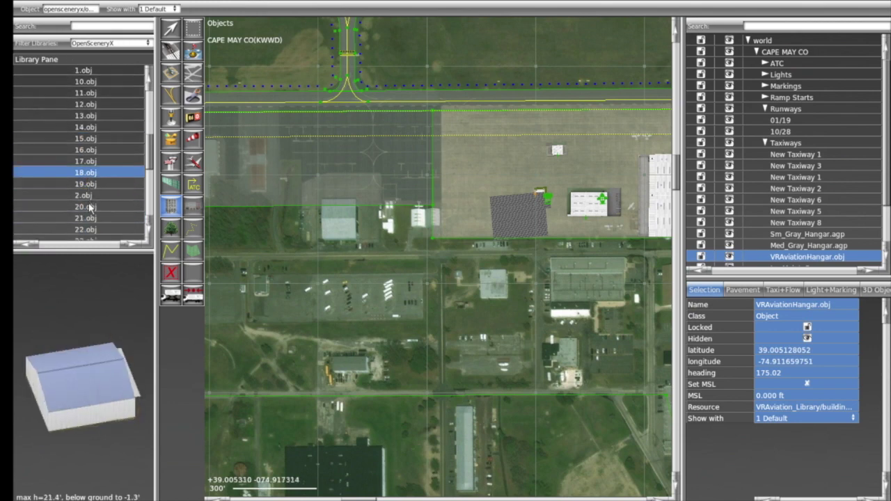
click(91, 204)
click(93, 218)
click(97, 229)
scroll(134, 191, down, 2)
scroll(134, 191, down, 1)
click(97, 184)
click(97, 195)
click(96, 207)
click(97, 218)
scroll(121, 176, down, 3)
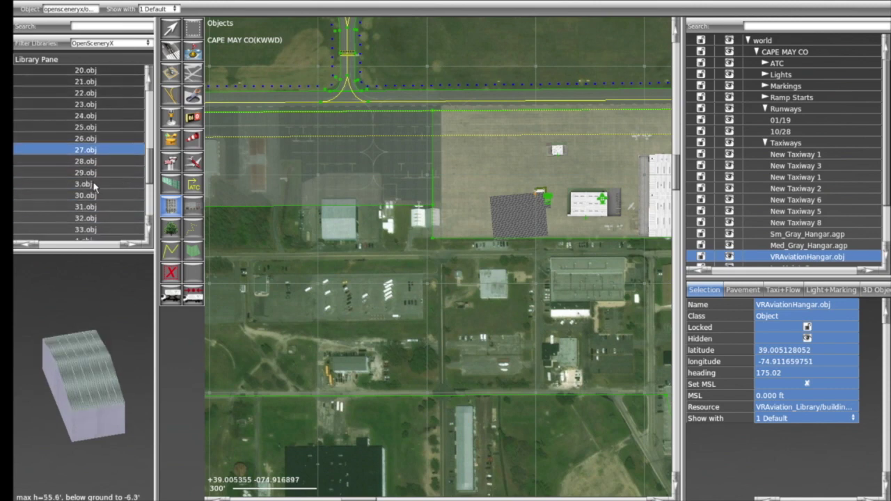
- Preview the remaining metal hangar models, including 33.obj and 4.obj through 8.obj
click(98, 184)
click(98, 207)
click(97, 229)
scroll(116, 179, down, 3)
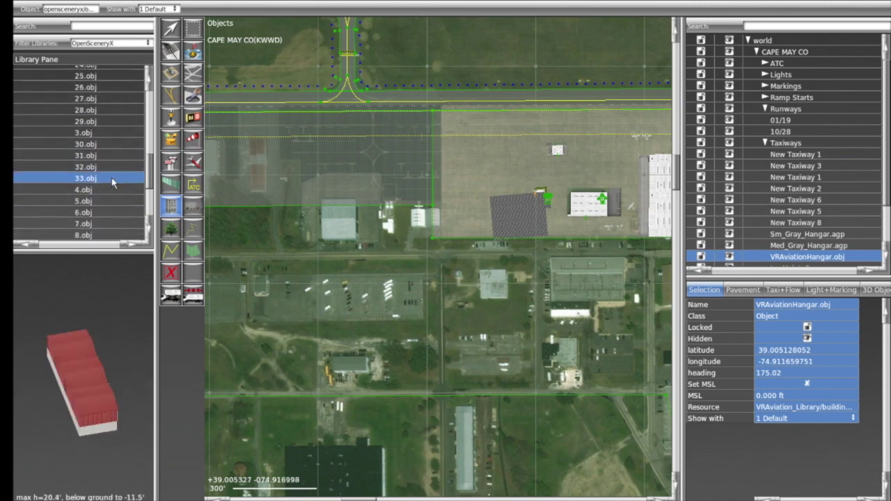
click(97, 192)
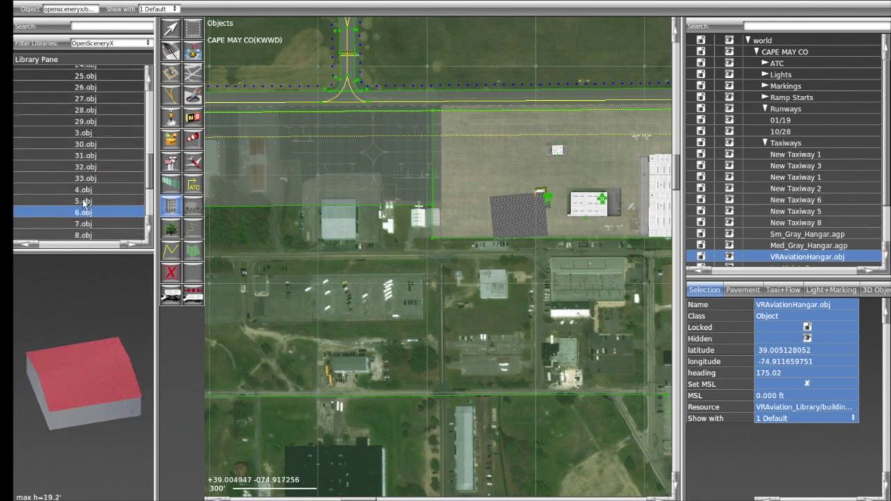
click(86, 202)
click(96, 214)
click(87, 224)
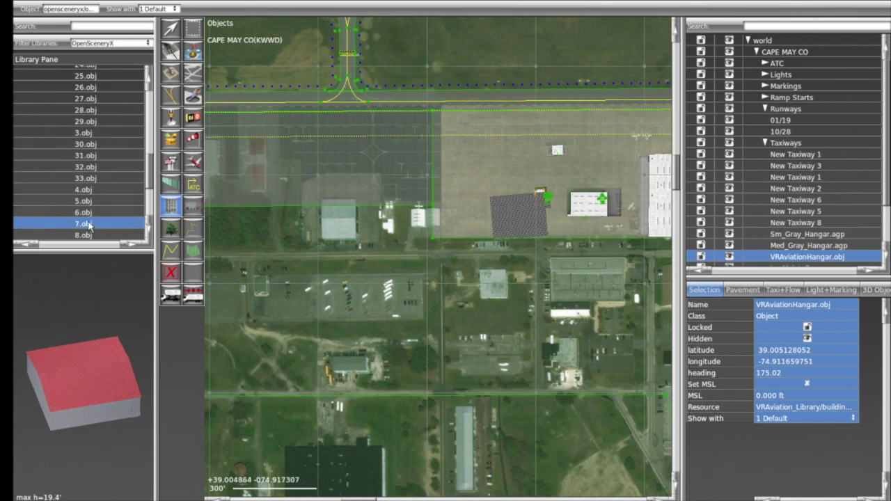
click(94, 236)
scroll(108, 172, down, 1)
scroll(109, 171, down, 3)
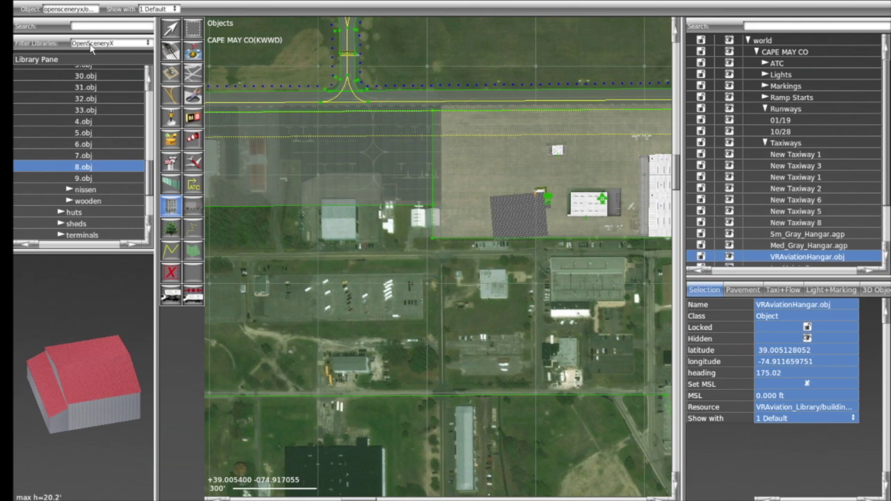
- Place the red-roofed metal hangar 5.obj near the northwest corner of the concrete apron
click(83, 132)
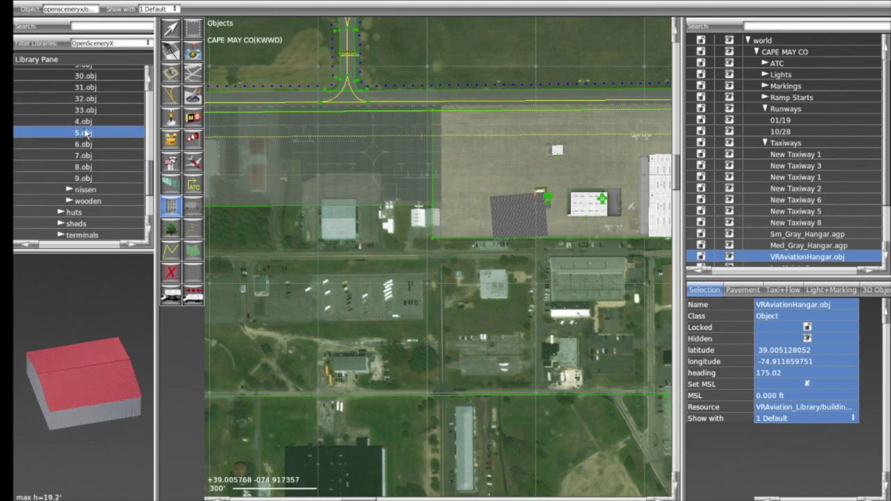
click(459, 148)
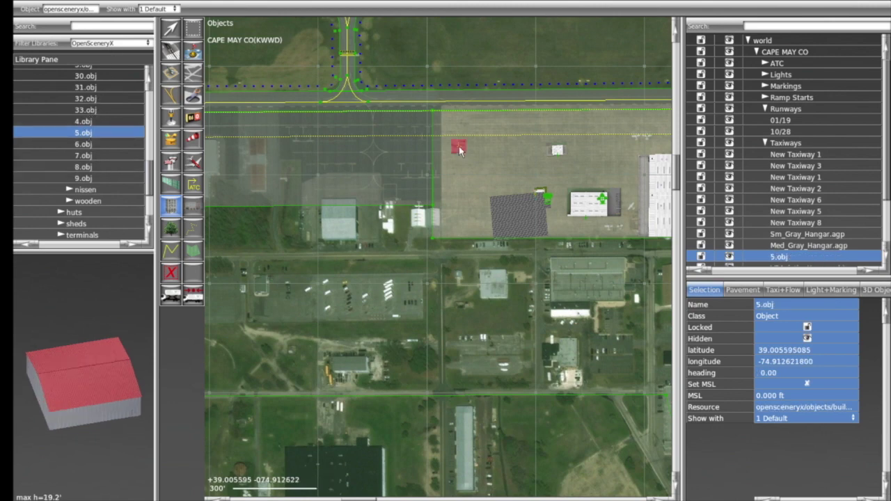
scroll(135, 195, down, 3)
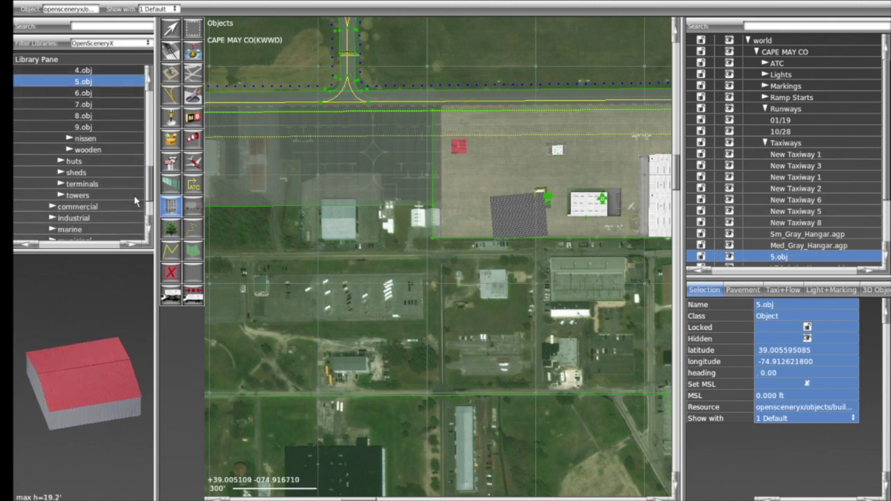
scroll(106, 179, down, 4)
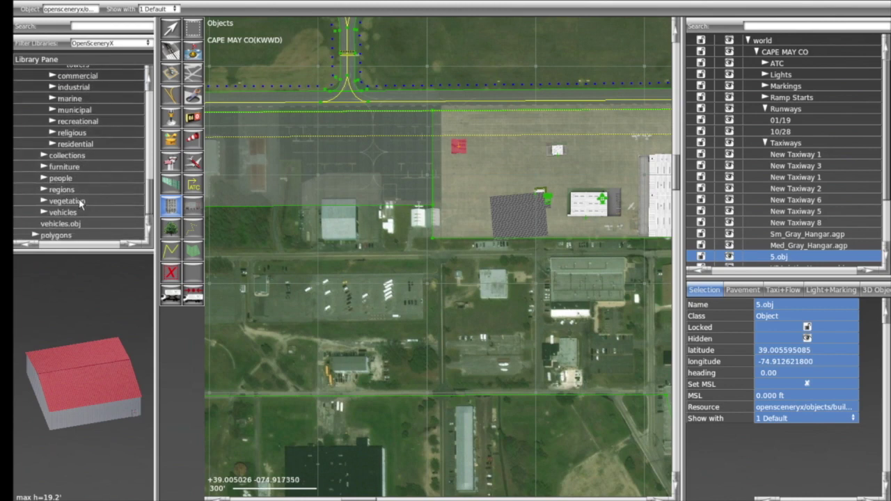
scroll(80, 202, up, 10)
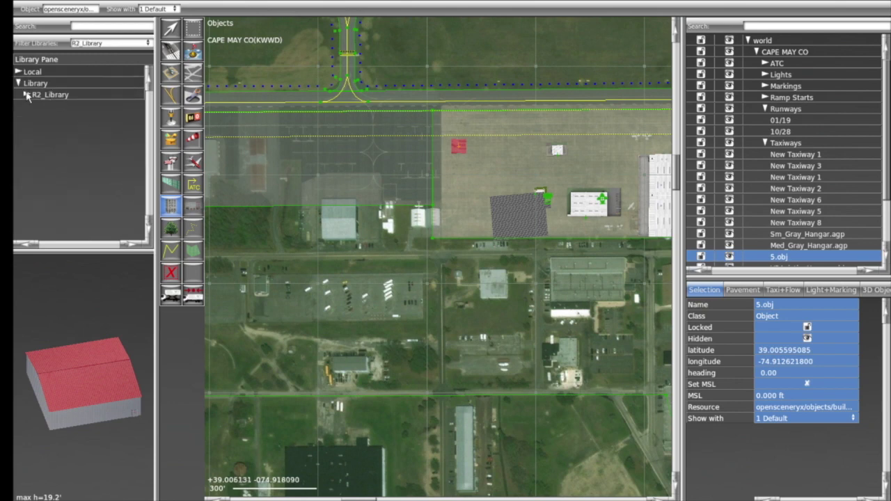
- Filter the library to R2_Library and preview the chladici_vez cooling tower models in its industrial/elektrarny folder
click(26, 96)
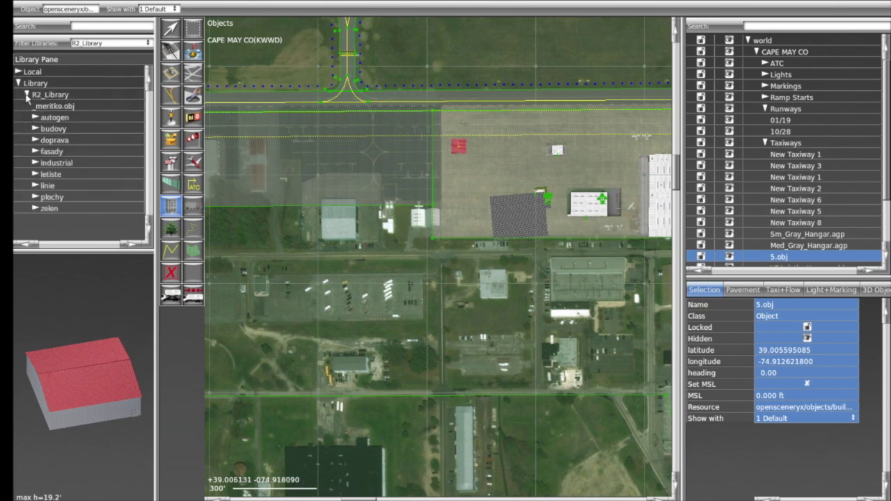
click(34, 164)
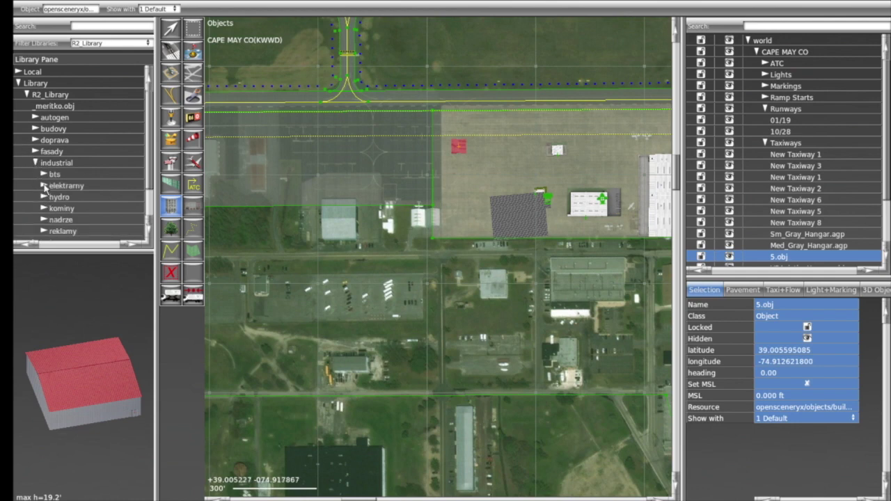
click(44, 186)
click(61, 198)
click(66, 209)
click(69, 220)
click(76, 231)
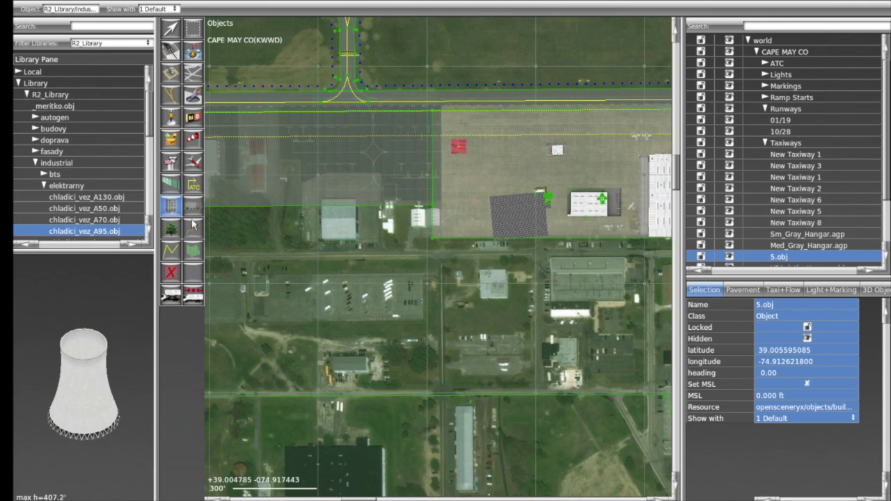
- Try out the chladici_vez_A95.obj cooling tower on the ramp west of the concrete apron and delete it
click(281, 161)
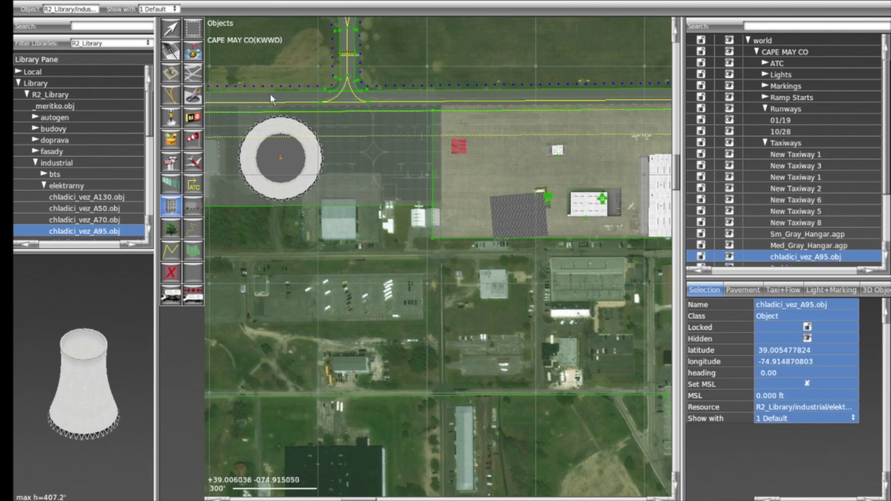
click(171, 28)
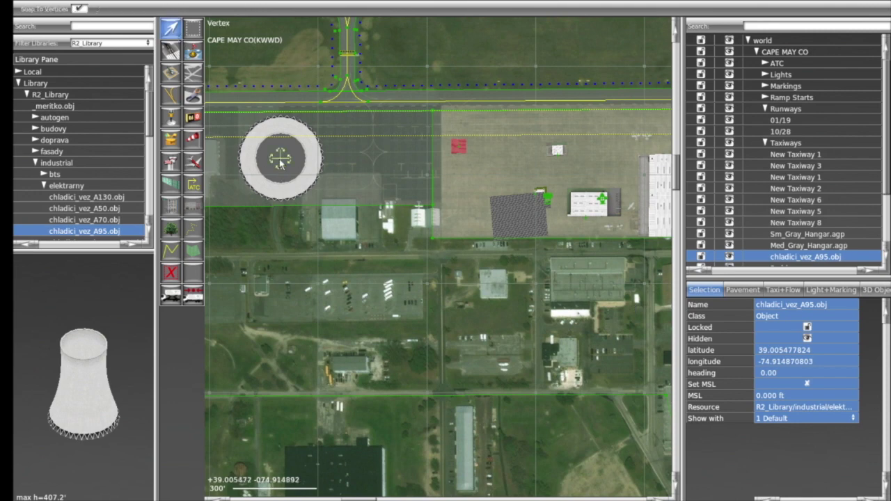
key(Delete)
- Delete the VRAviation hangar from the concrete apron
click(544, 201)
click(539, 202)
key(Delete)
click(603, 220)
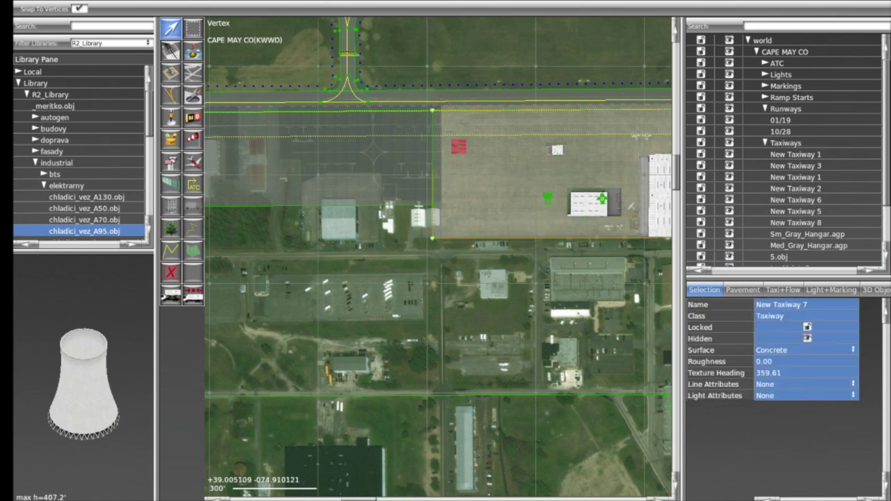
scroll(582, 303, down, 3)
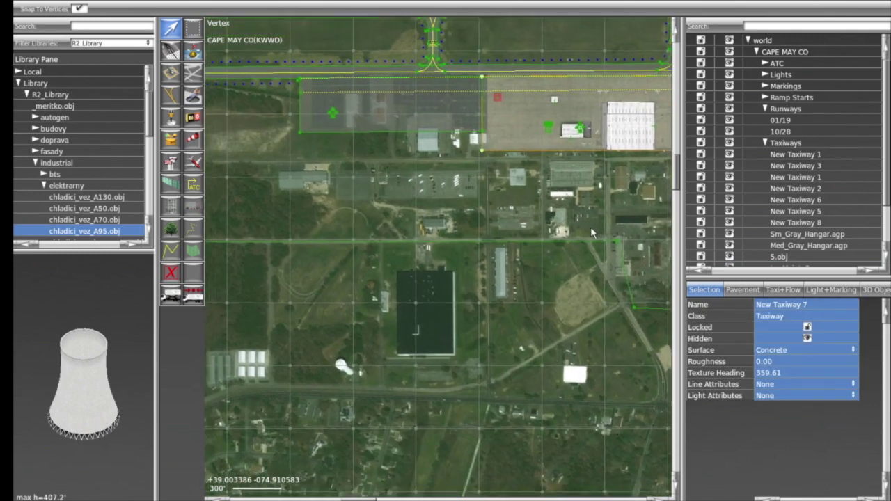
- Collapse the R2_Library folder and filter the object library to Laminar Library
click(36, 162)
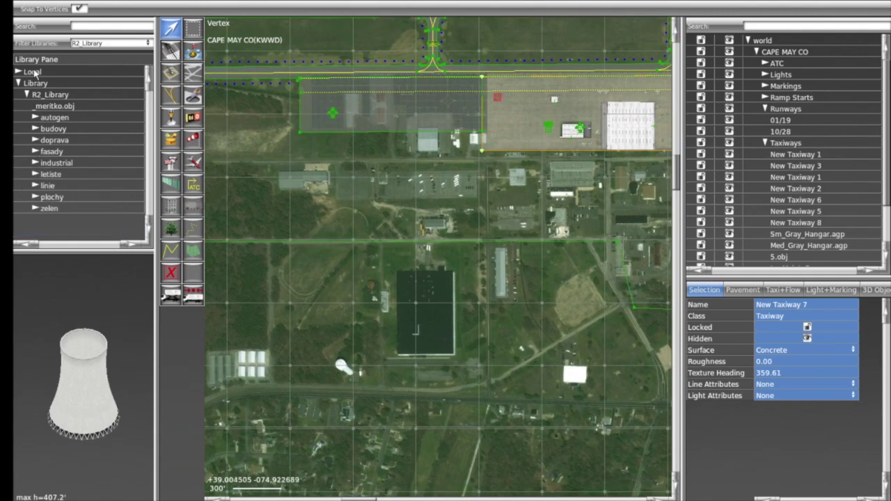
click(26, 95)
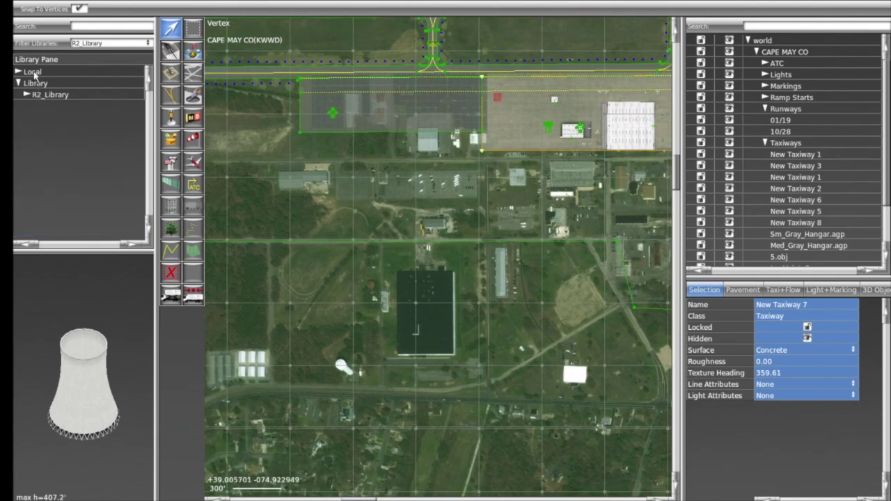
click(112, 44)
click(118, 61)
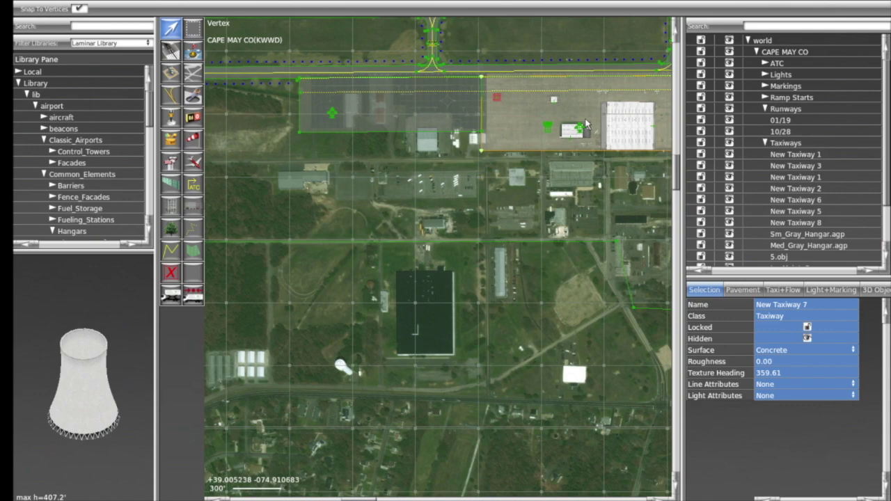
- Place the heavy_d.obj airliner from the airport/aircraft/airliners folder just north of the small white hangar on the concrete apron
key(Up)
key(Right)
scroll(481, 226, up, 4)
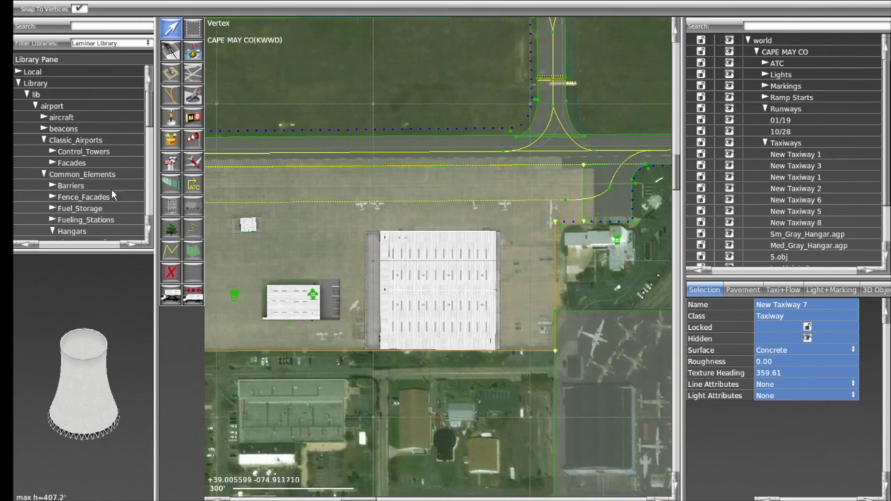
click(43, 117)
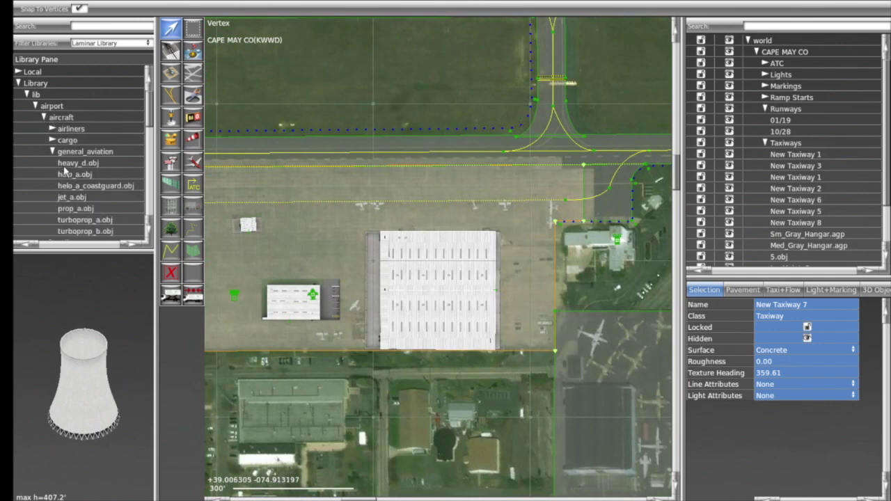
click(52, 129)
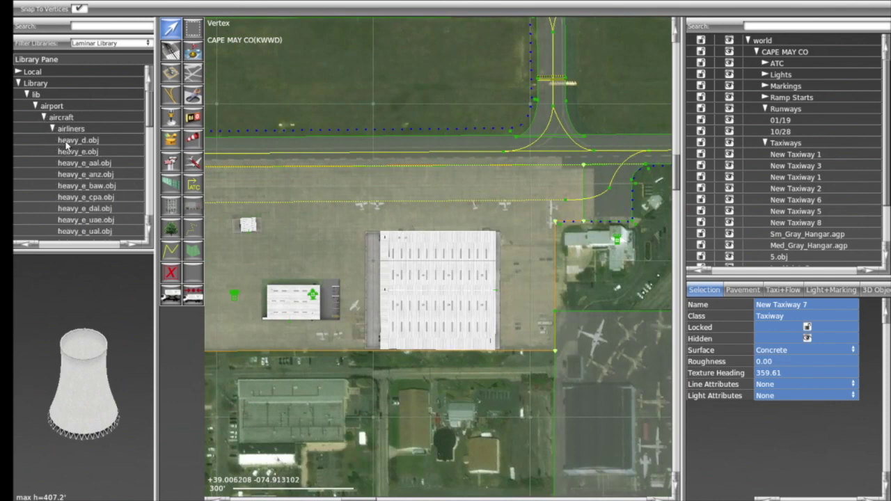
click(76, 140)
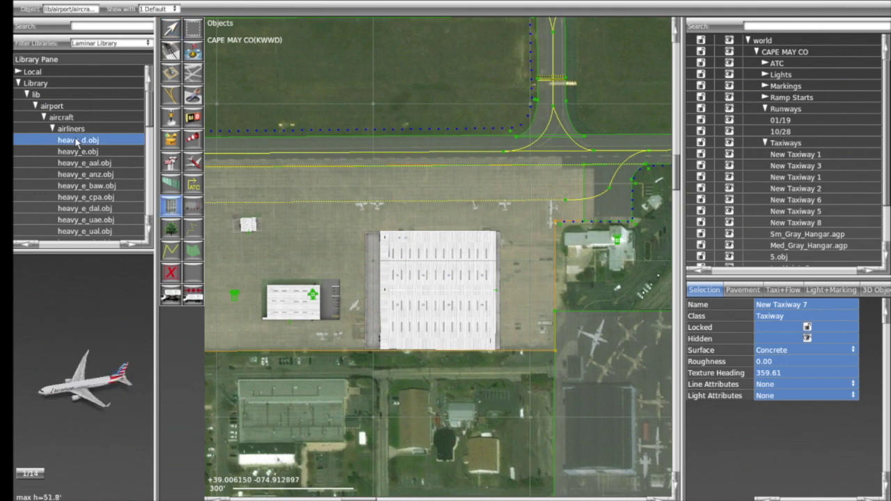
click(302, 232)
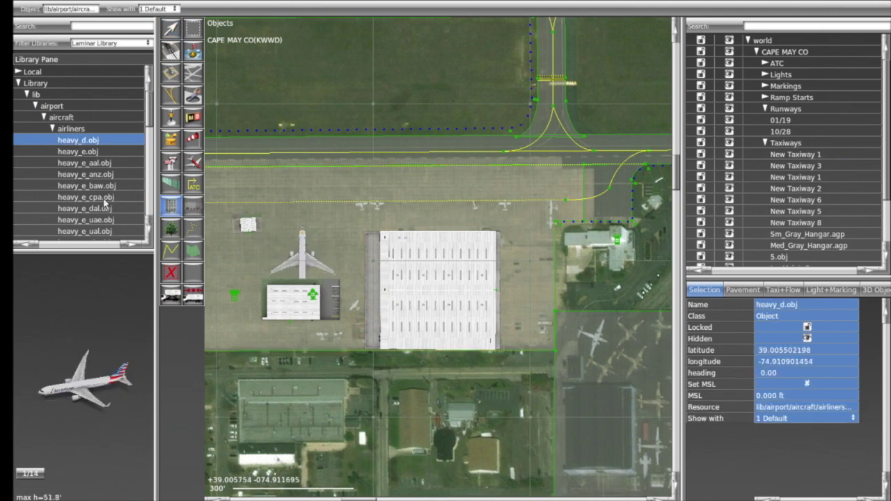
- Place the jet_b_bzh.obj regional jet on the concrete apron just north of the large white hangar
scroll(112, 206, down, 2)
click(83, 210)
click(416, 202)
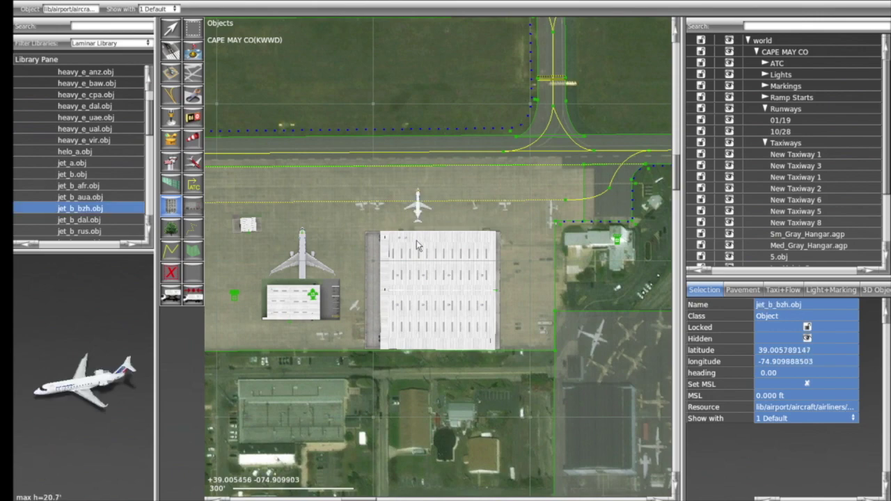
- Compare the placed jets with the aircraft in the aerial imagery on the concrete apron and the ramp to its southeast
scroll(386, 208, up, 5)
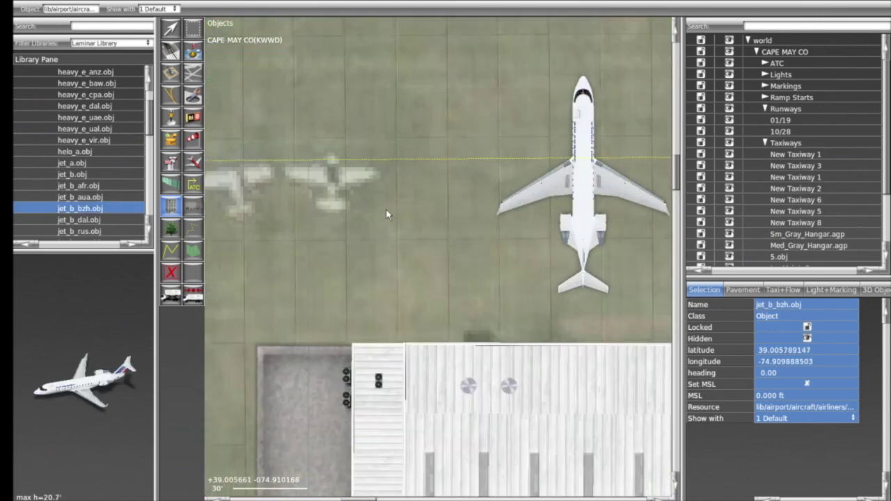
scroll(386, 208, down, 5)
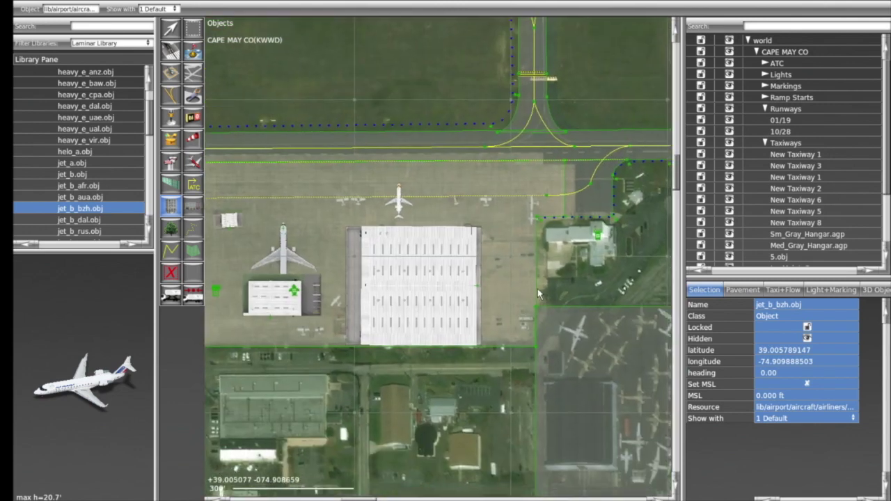
right_drag(537, 288, 330, 149)
scroll(330, 149, up, 3)
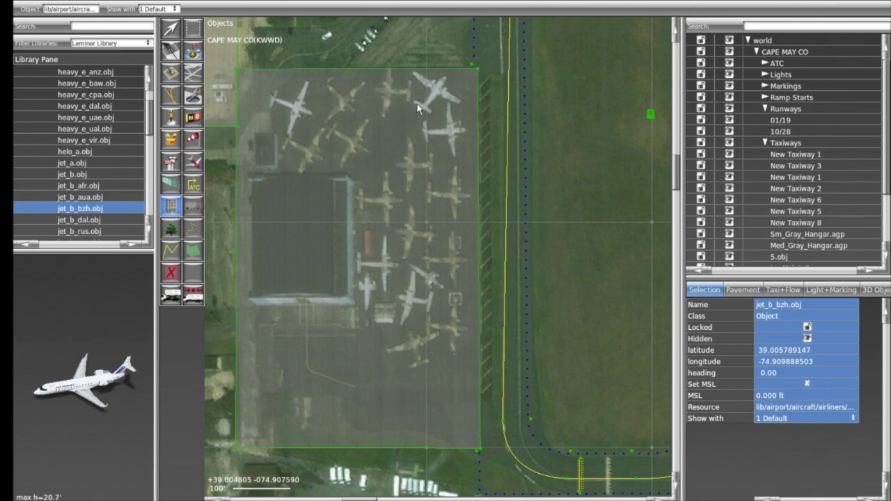
scroll(404, 196, up, 2)
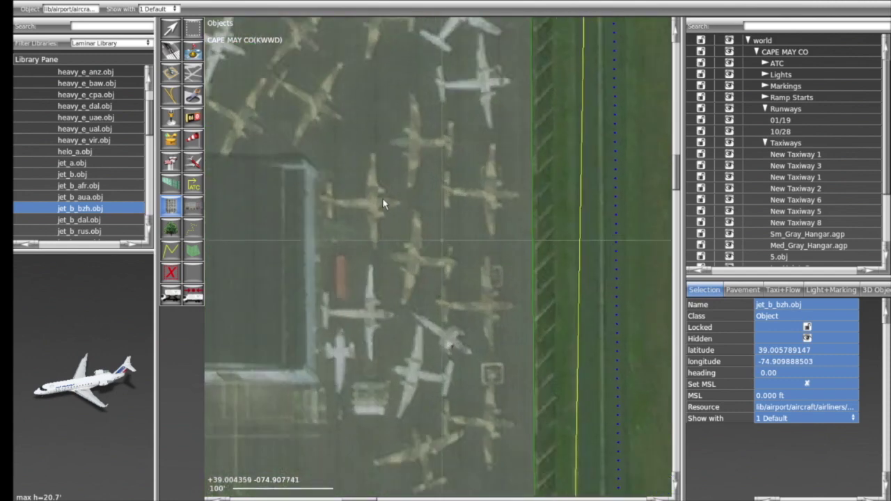
scroll(458, 346, down, 2)
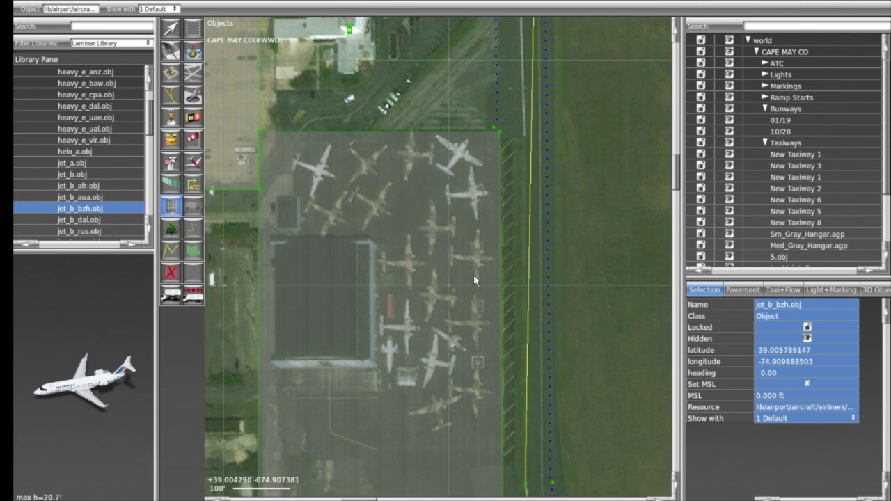
scroll(473, 274, down, 1)
right_drag(334, 260, 518, 386)
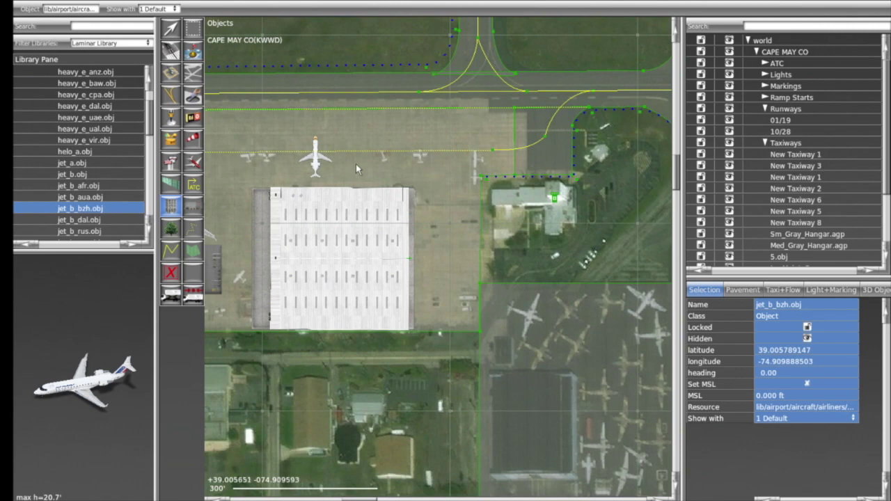
right_drag(356, 163, 504, 204)
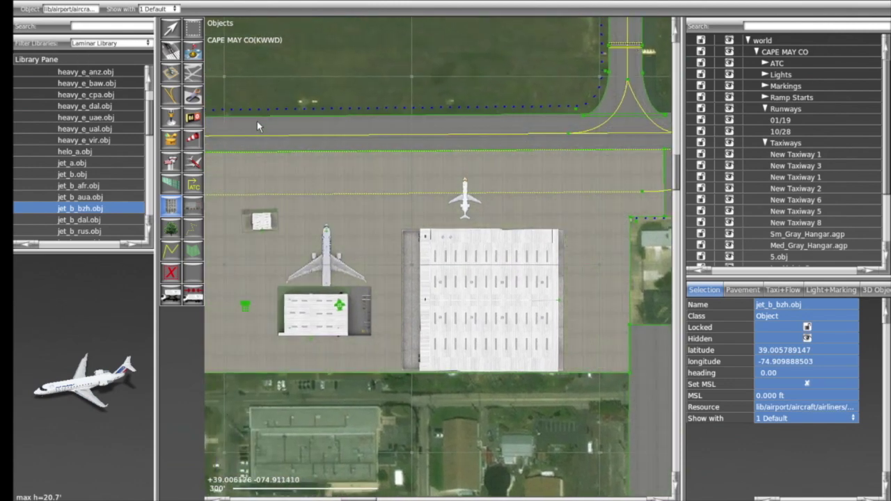
scroll(486, 237, down, 4)
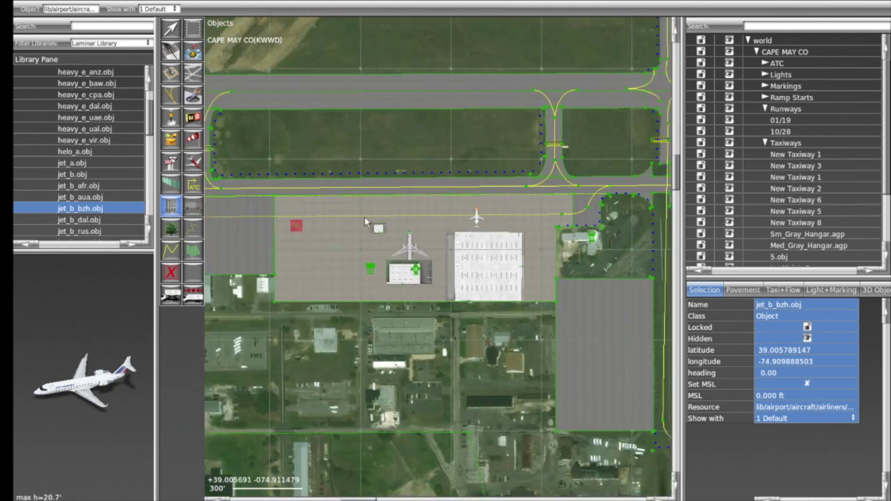
scroll(515, 320, up, 3)
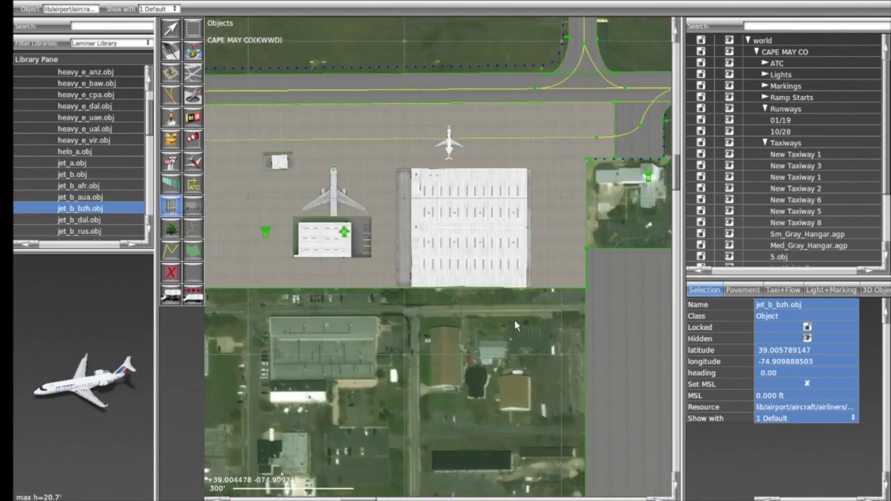
scroll(559, 245, down, 2)
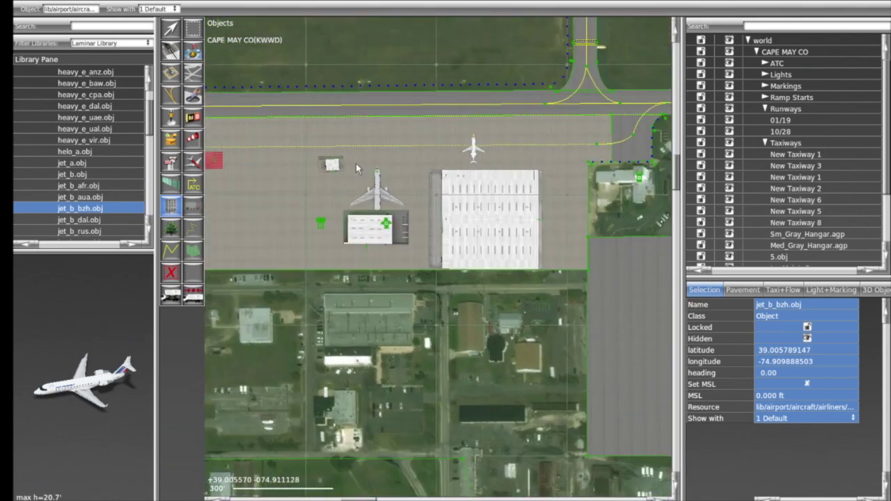
scroll(355, 165, down, 2)
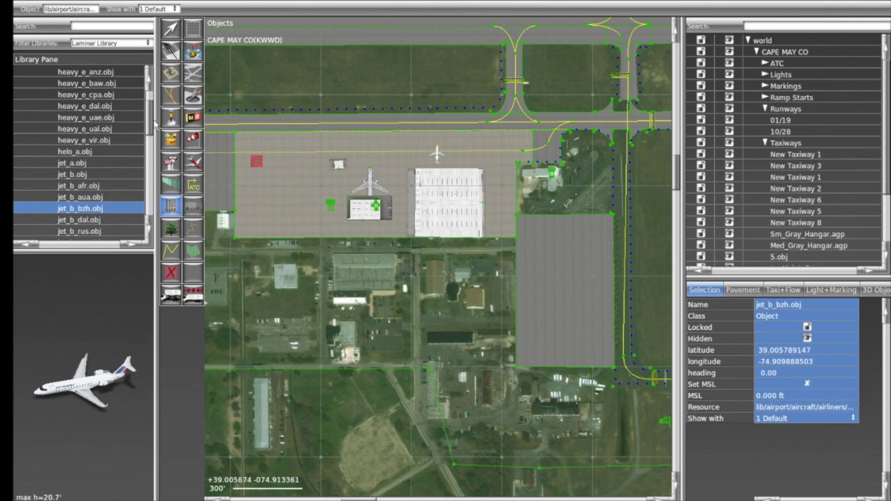
- Preview car.obj and car_or_truck.obj in the Laminar library's cars folder
scroll(152, 112, up, 3)
scroll(152, 113, up, 1)
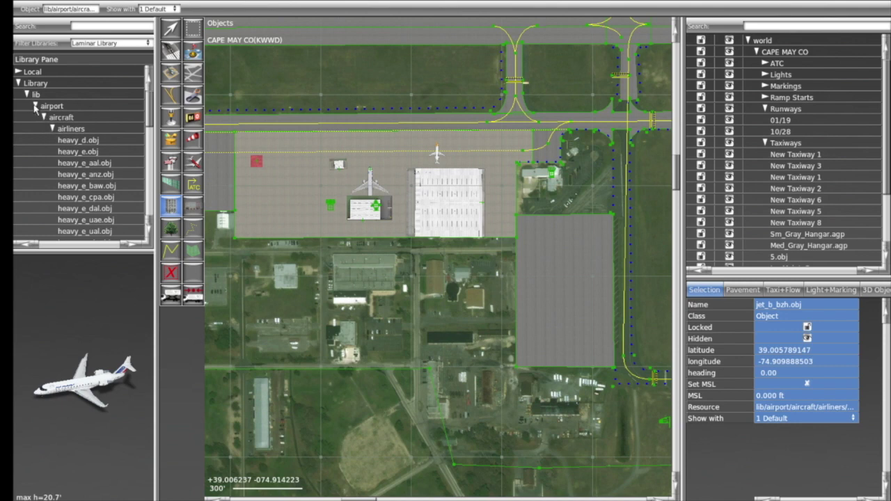
click(35, 105)
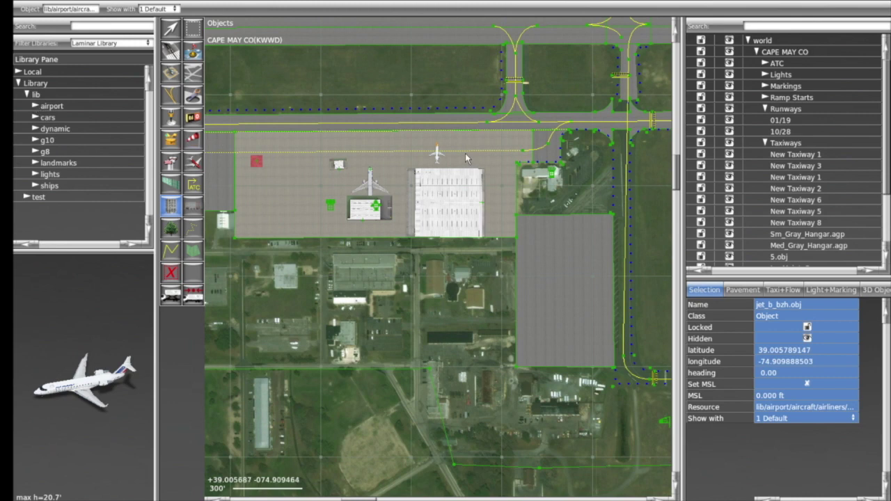
click(36, 117)
click(55, 130)
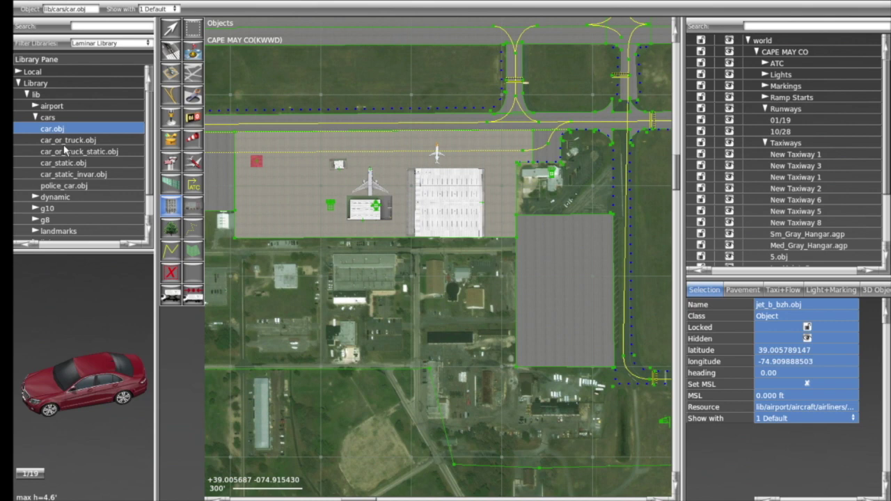
click(64, 143)
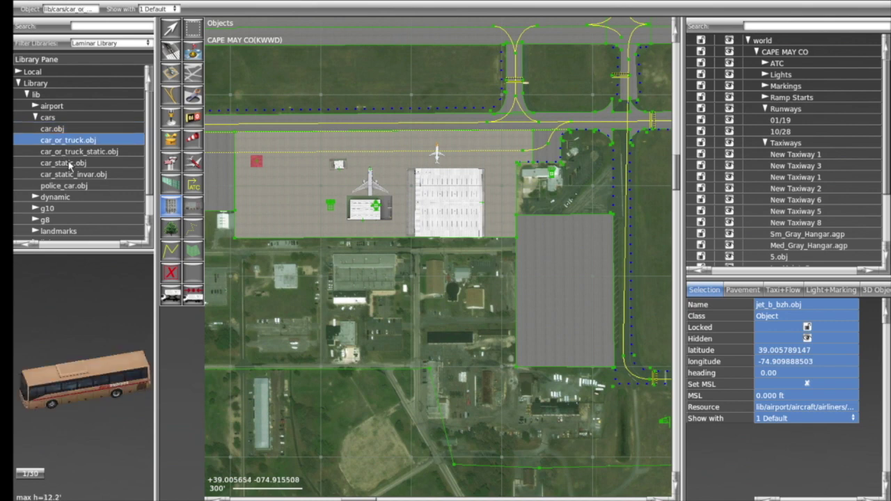
- Examine the buildings and land south of the apron relative to the airport boundary
scroll(383, 243, up, 5)
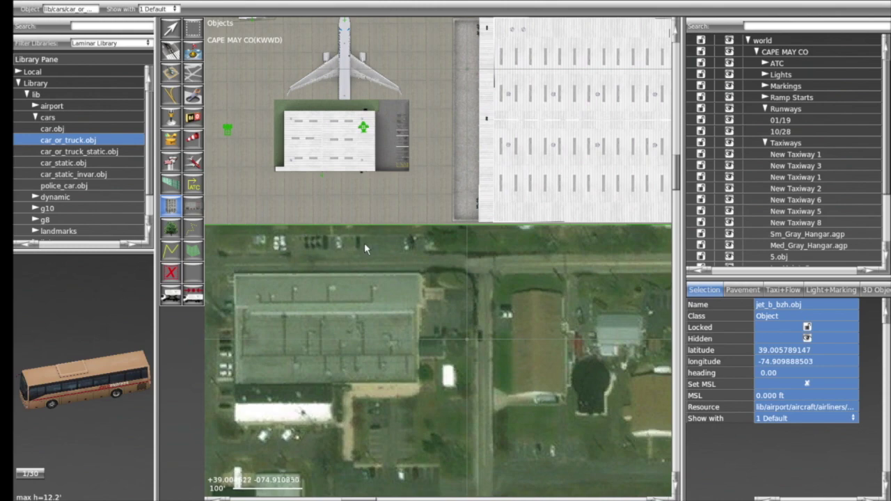
scroll(349, 249, down, 5)
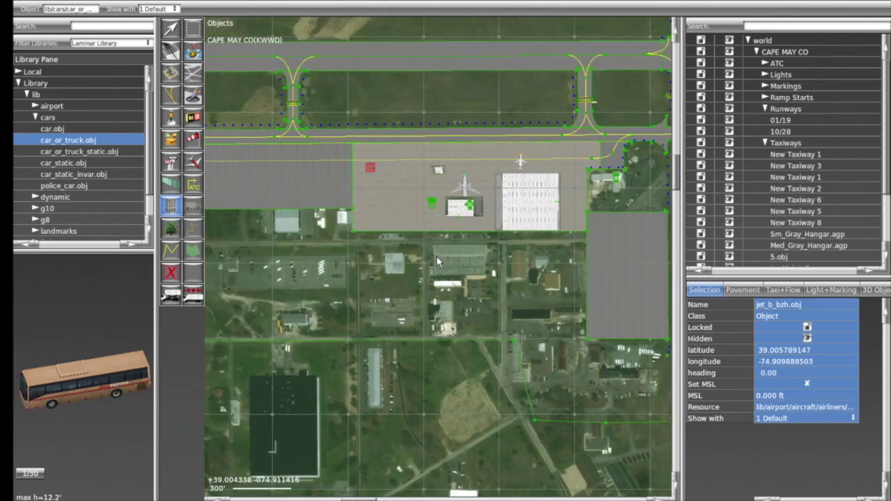
scroll(437, 257, down, 5)
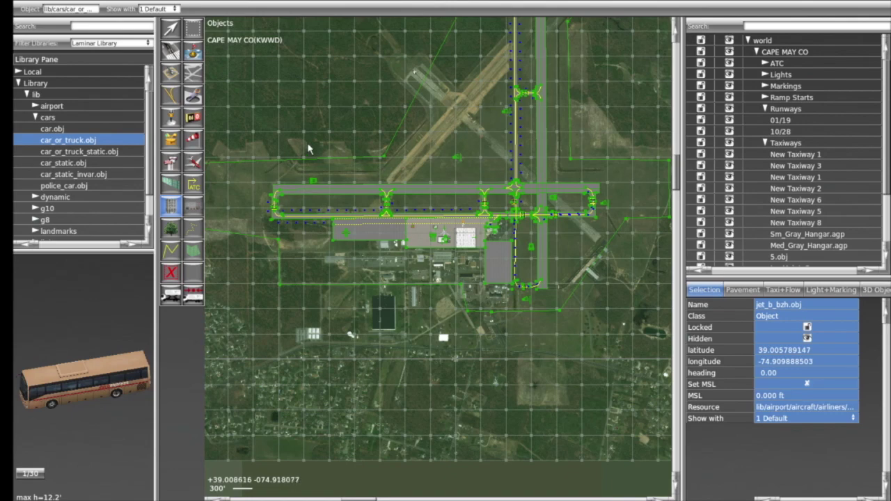
right_drag(371, 293, 439, 197)
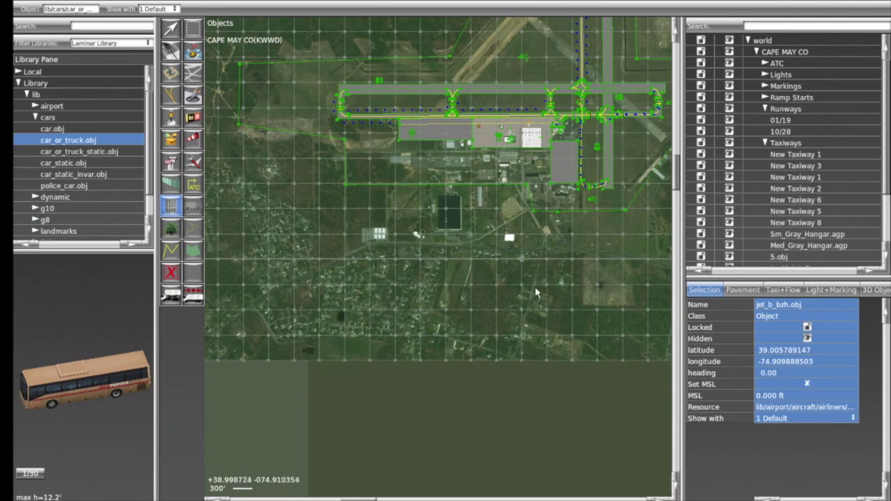
scroll(539, 219, up, 4)
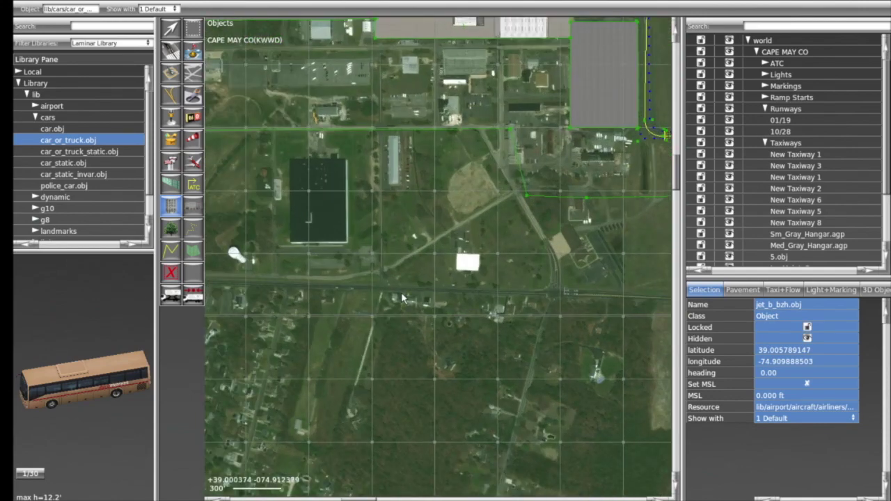
scroll(523, 300, down, 1)
scroll(518, 278, down, 2)
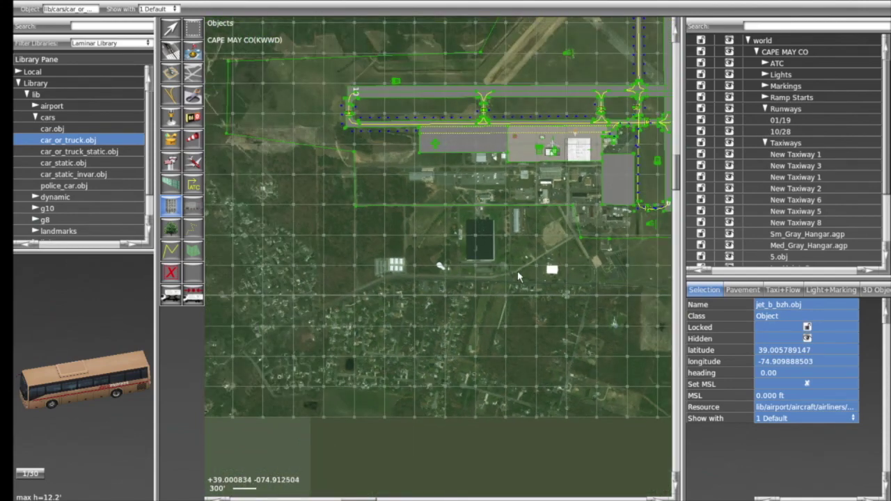
scroll(517, 276, down, 4)
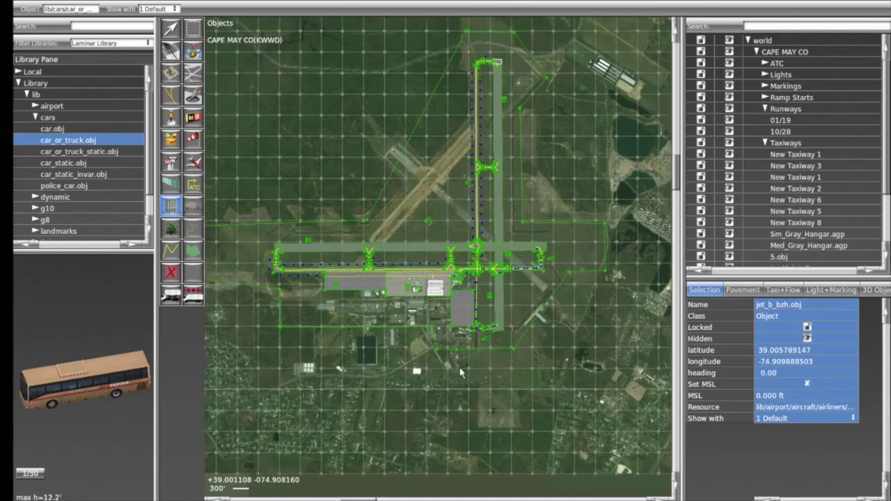
scroll(463, 362, down, 3)
scroll(470, 343, up, 3)
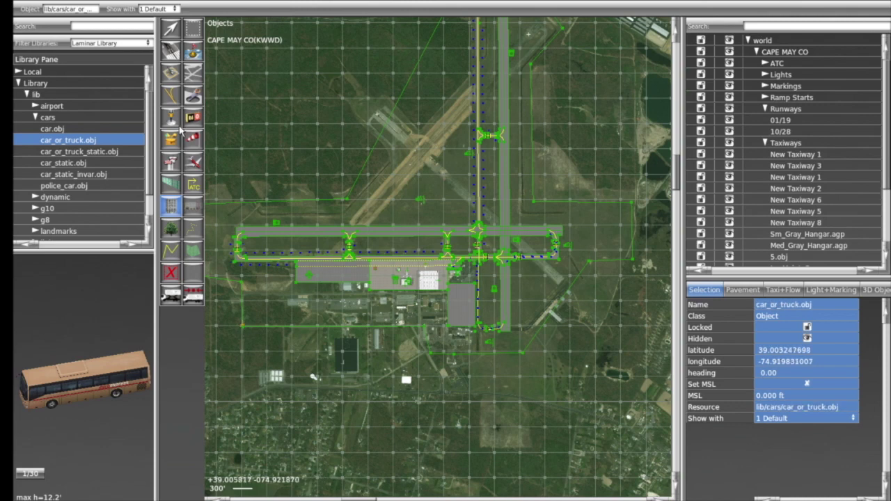
- Move the airport boundary's southwest corner straight south, past the group of white buildings west of the large dark-roofed building
click(171, 31)
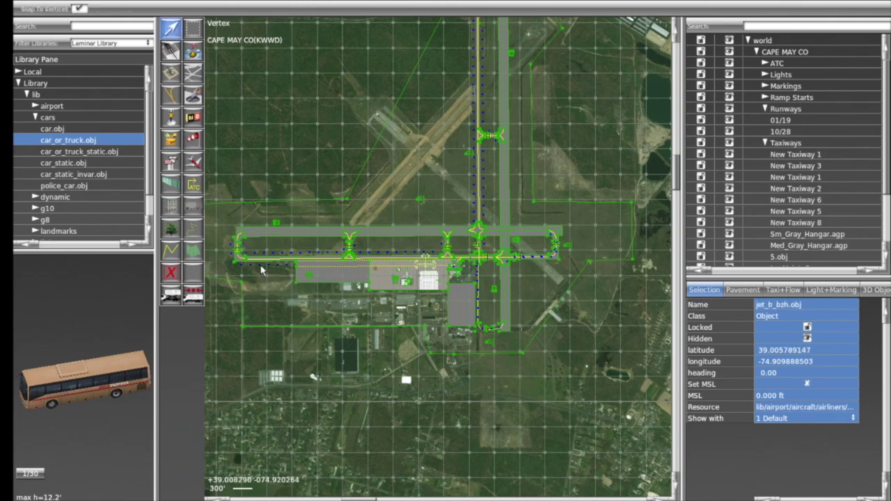
click(243, 330)
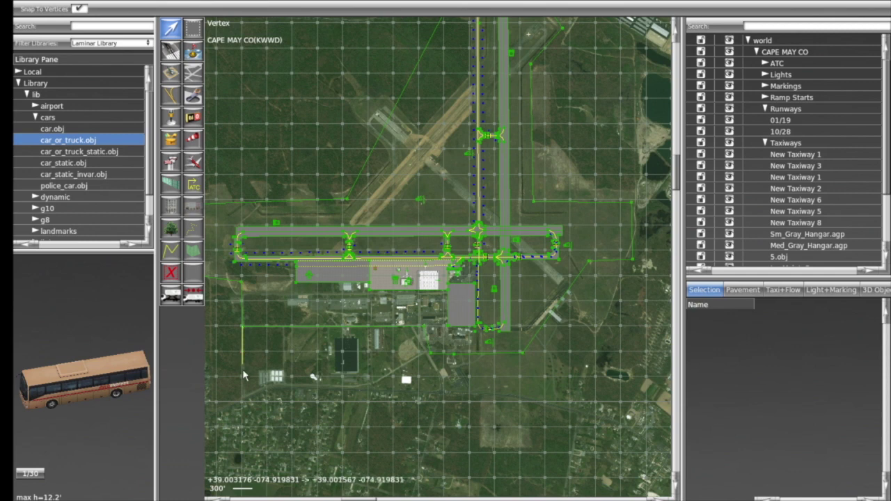
click(242, 330)
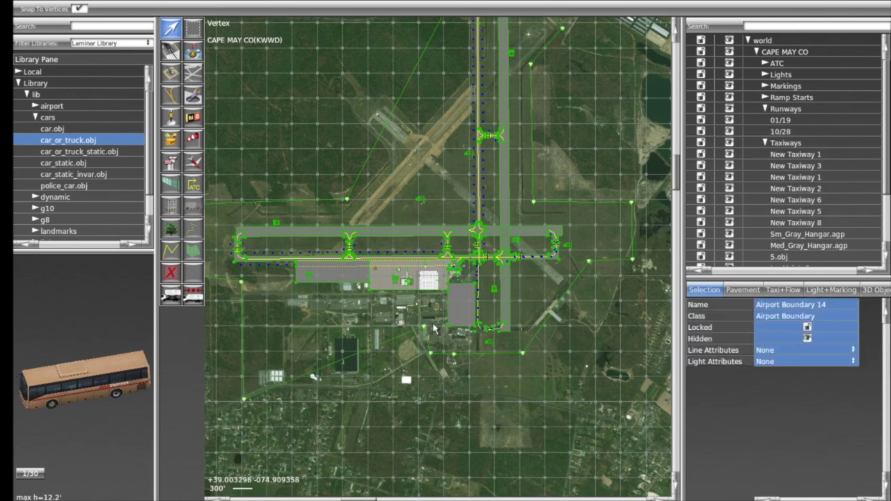
- Move the boundary vertex southwest of the grey ramp south, to just southwest of the isolated white building
drag(406, 361, 399, 398)
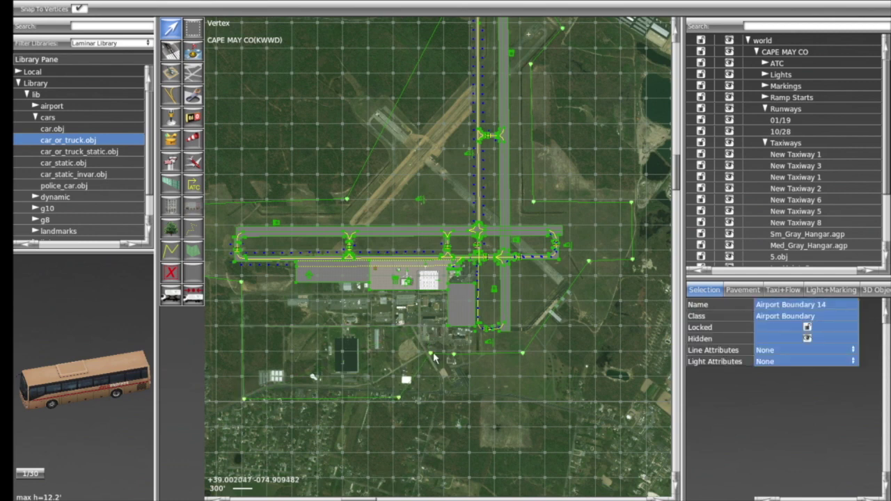
scroll(462, 399, down, 4)
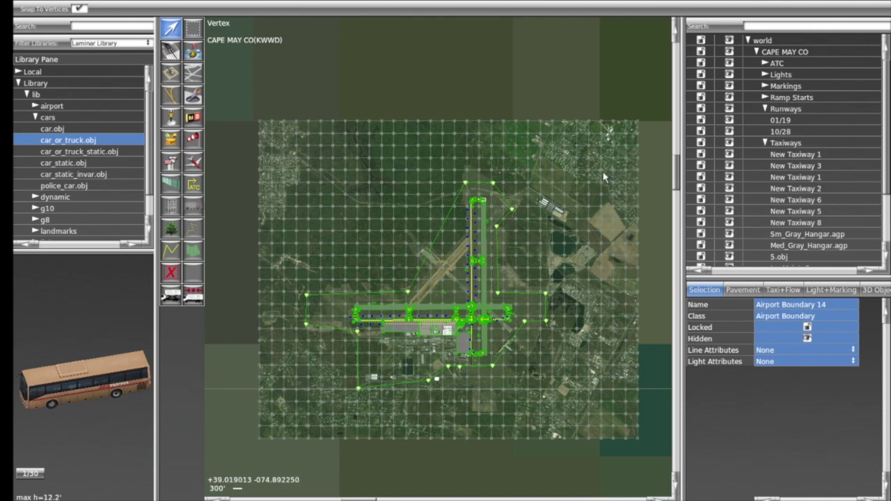
- Examine the aerial imagery of the lakes, beach and dense rows of homes east of the airport
scroll(598, 296, up, 5)
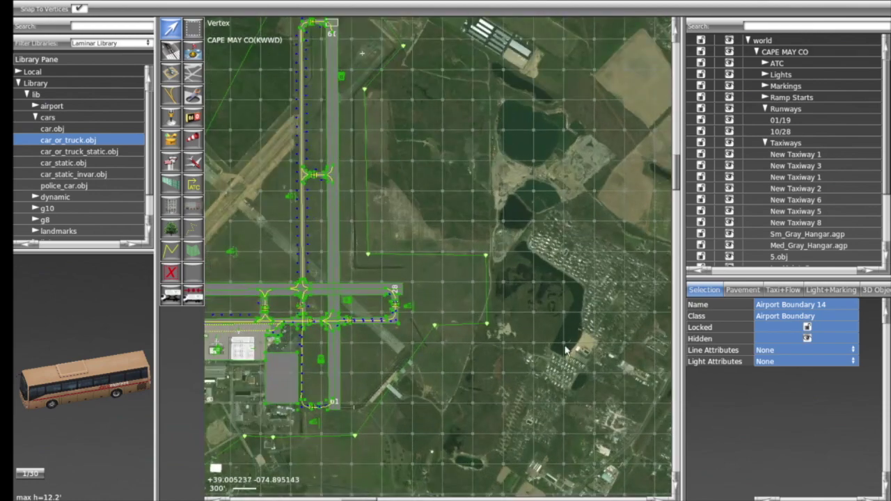
scroll(578, 352, up, 3)
scroll(578, 352, up, 3)
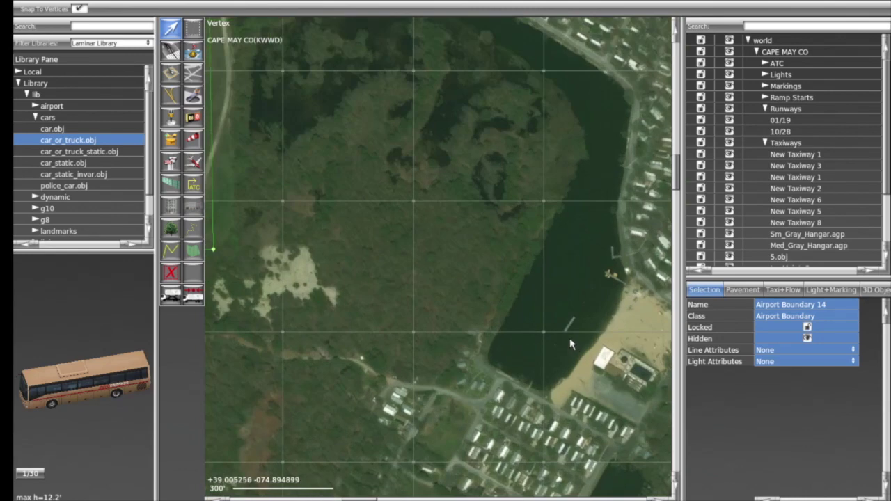
scroll(569, 339, up, 2)
scroll(568, 337, down, 5)
right_drag(561, 355, 472, 145)
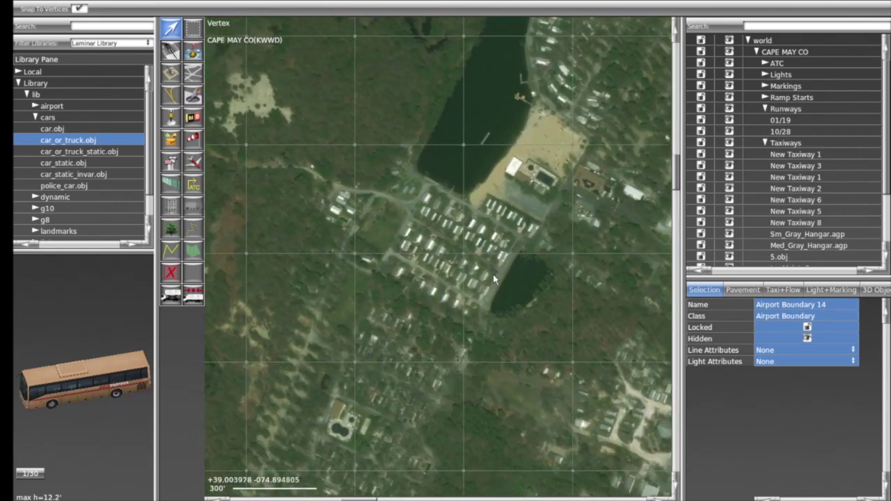
right_drag(514, 219, 480, 111)
scroll(468, 324, up, 5)
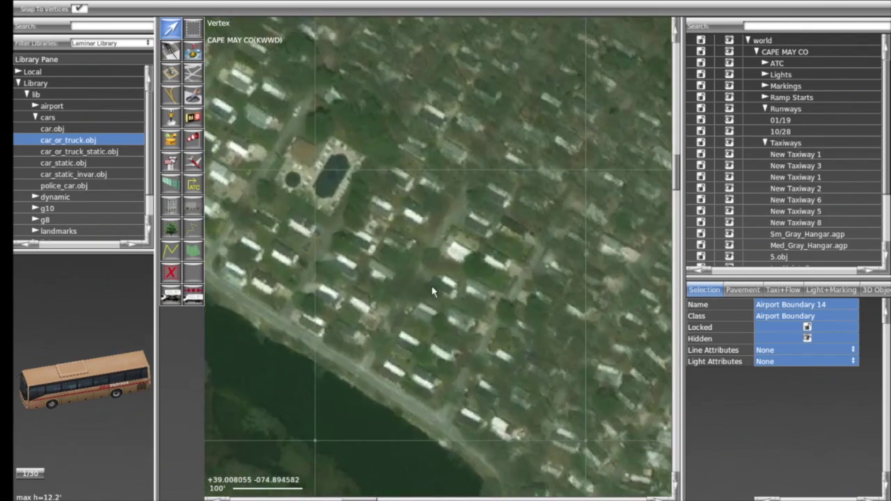
scroll(426, 288, down, 5)
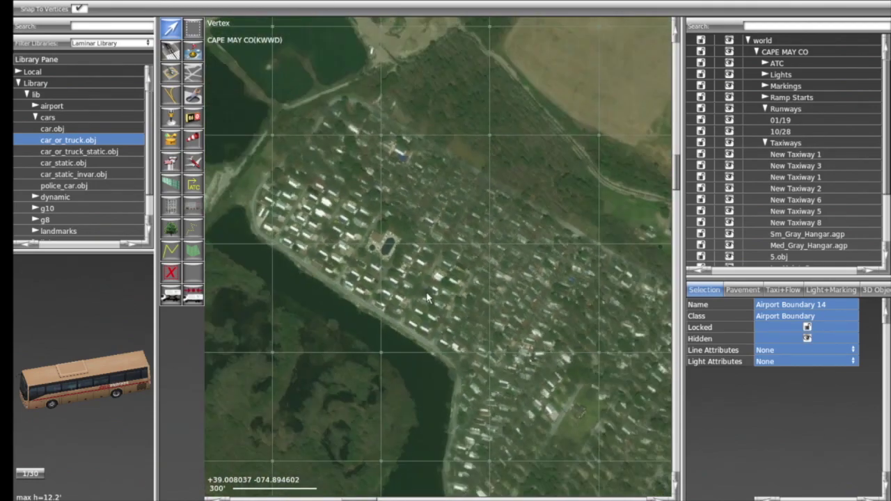
right_drag(308, 291, 561, 344)
scroll(448, 307, down, 5)
scroll(534, 270, up, 5)
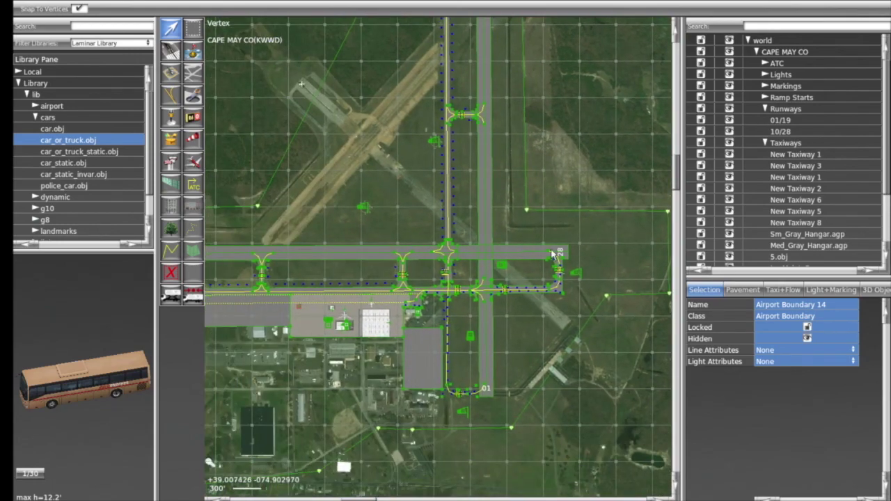
- Outline a broad_cld_rain.for forest over the woods north of runway 10/28's western half, following the edges of the clearings along its south side
scroll(535, 270, down, 1)
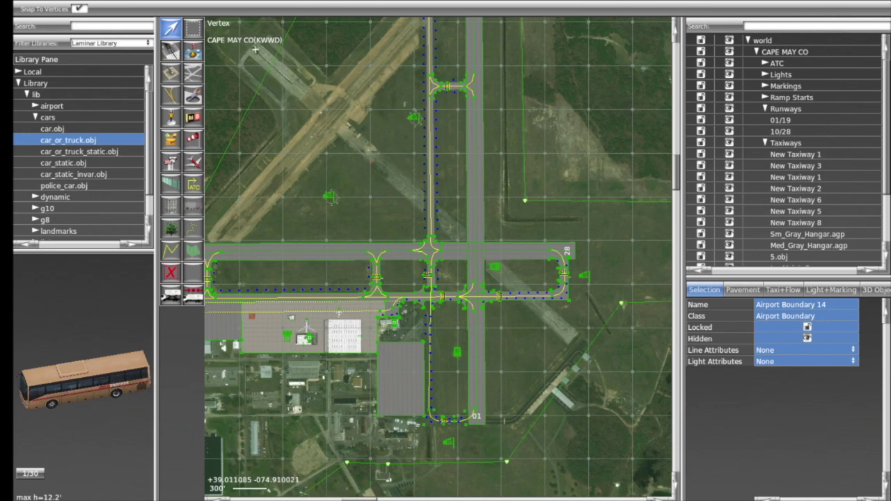
scroll(398, 179, down, 2)
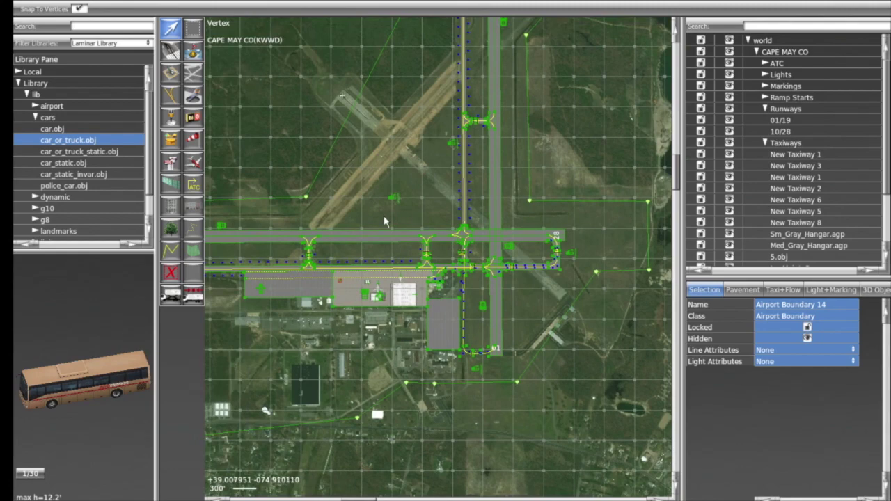
right_drag(385, 221, 499, 301)
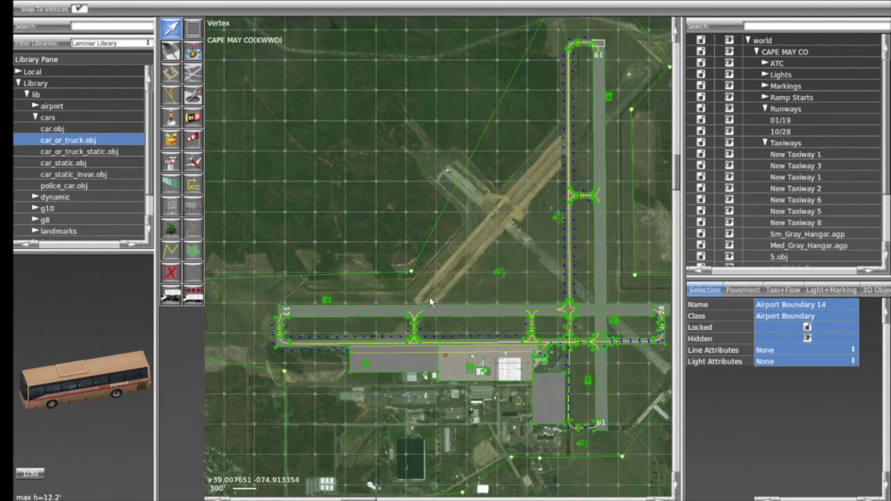
right_drag(373, 236, 399, 305)
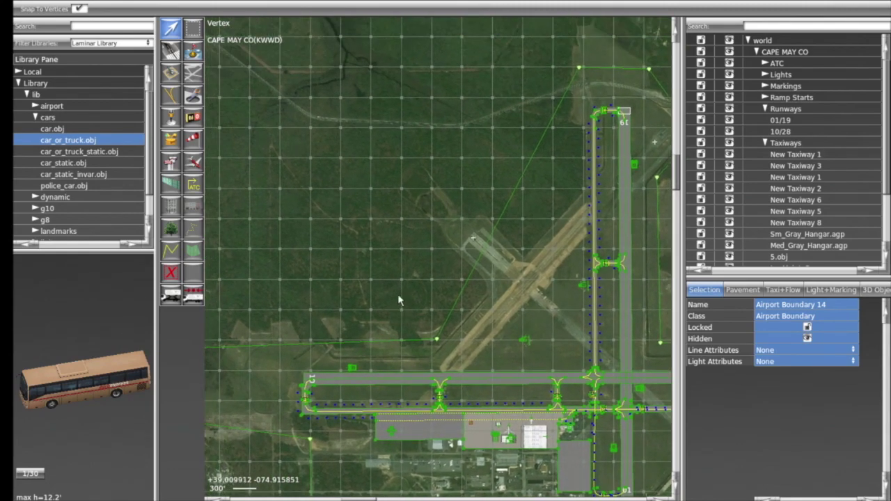
scroll(411, 264, up, 4)
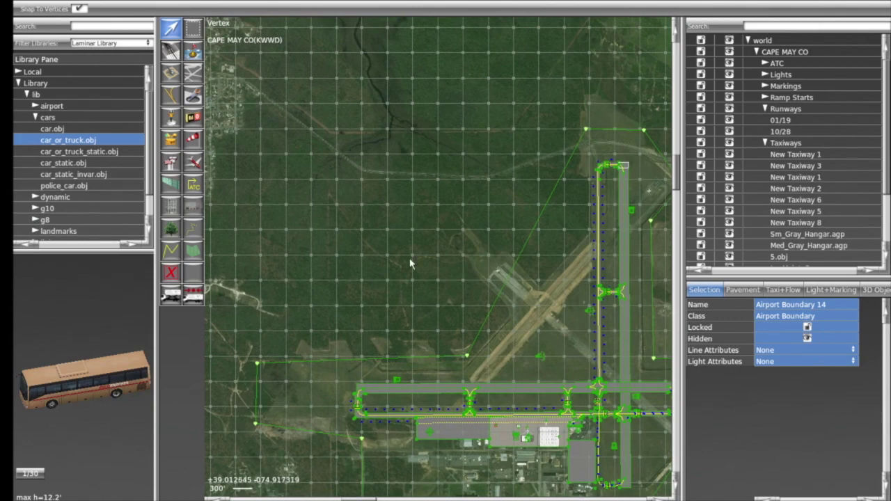
right_drag(463, 332, 377, 200)
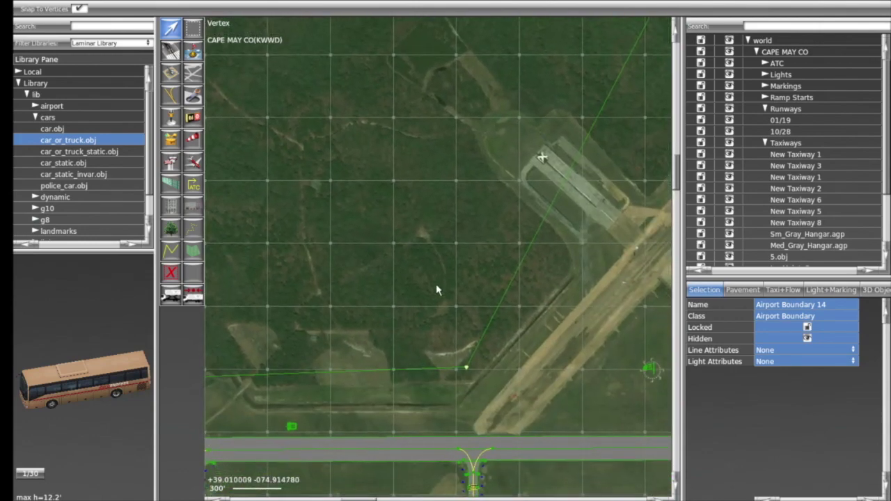
scroll(420, 277, up, 1)
scroll(388, 275, left, 4)
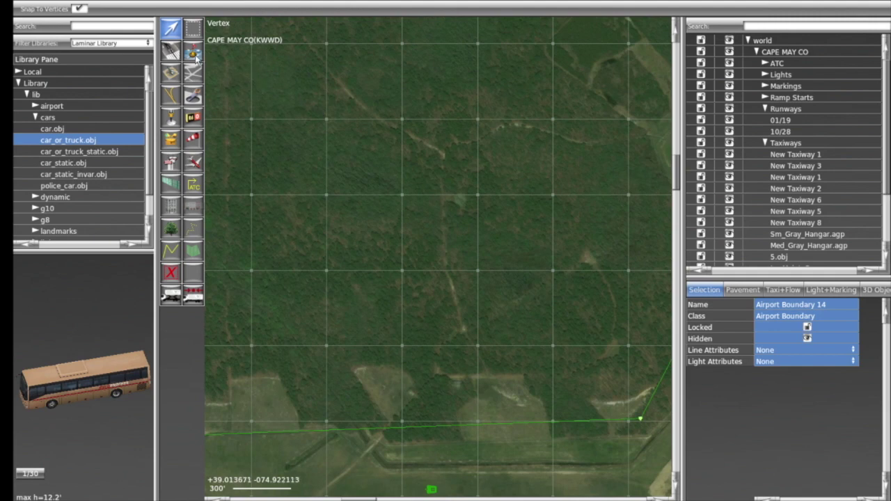
click(173, 235)
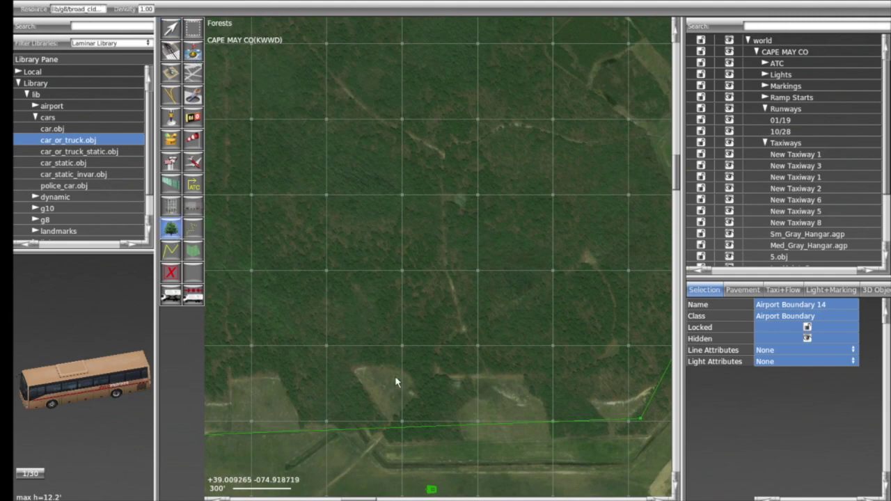
click(232, 377)
click(280, 377)
click(388, 427)
click(354, 367)
click(393, 367)
click(412, 382)
click(388, 429)
click(464, 437)
click(464, 404)
click(501, 383)
click(554, 422)
click(605, 433)
click(594, 403)
click(636, 237)
click(435, 199)
click(220, 220)
click(231, 376)
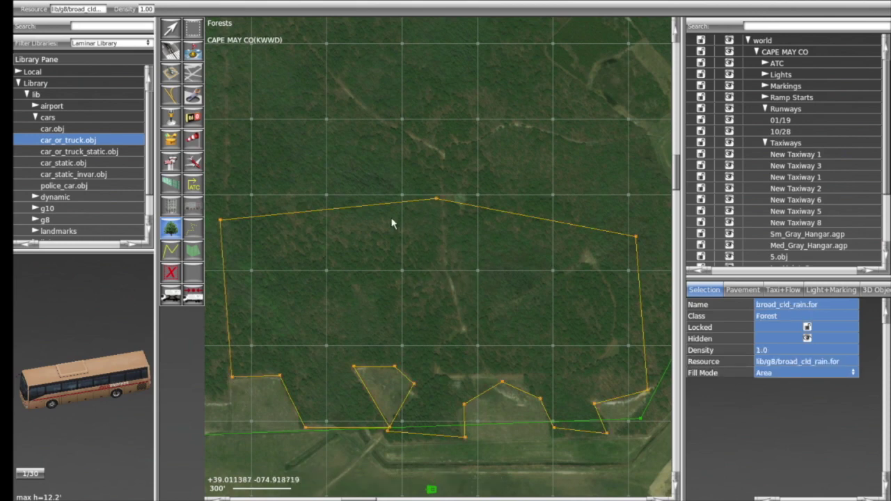
- Collapse the library's cars folder and expand the g8 folder to list its forest types
click(801, 363)
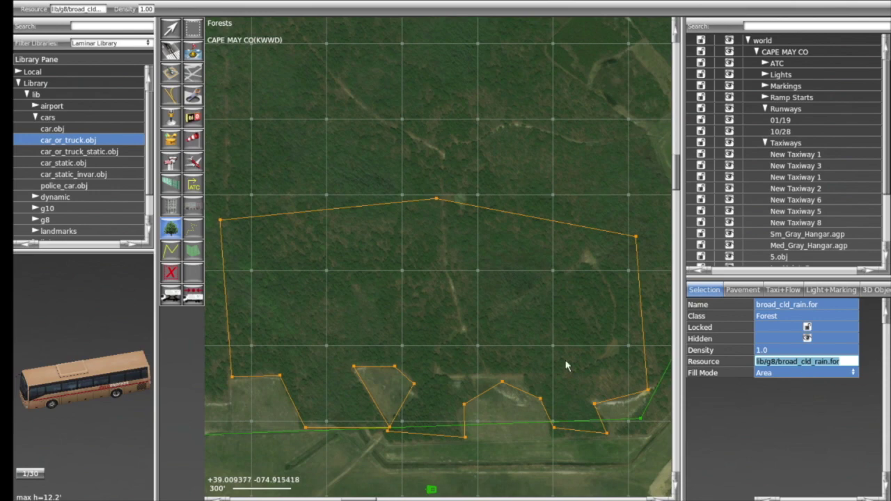
scroll(613, 351, down, 4)
scroll(547, 337, down, 2)
scroll(529, 348, up, 2)
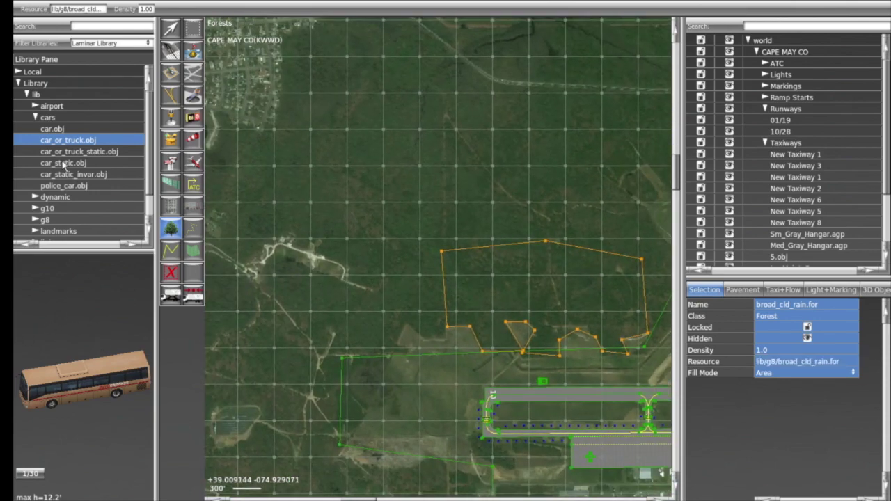
drag(99, 374, 90, 272)
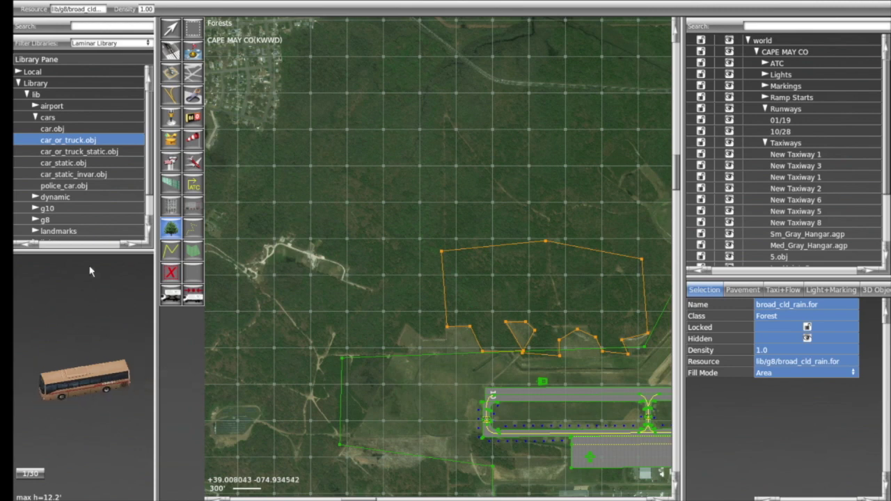
click(35, 118)
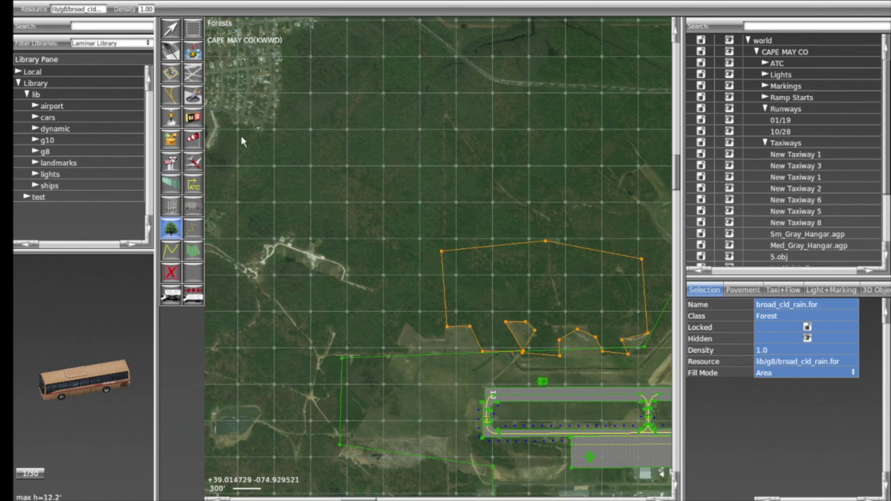
click(35, 140)
click(35, 140)
click(36, 140)
click(34, 140)
click(35, 152)
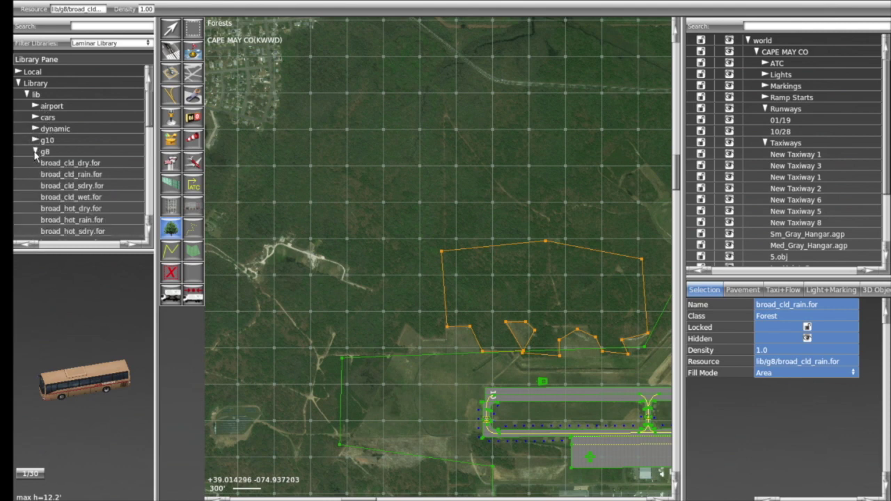
- Preview the g8 forest types from broad_cld_dry.for to broad_hot_rain.for, enlarging the preview of broad_cld_sdry.for
click(66, 164)
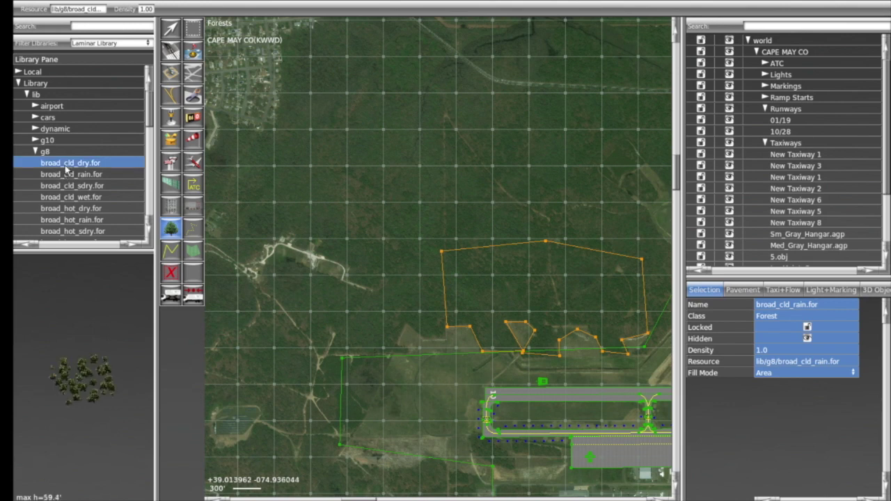
click(64, 174)
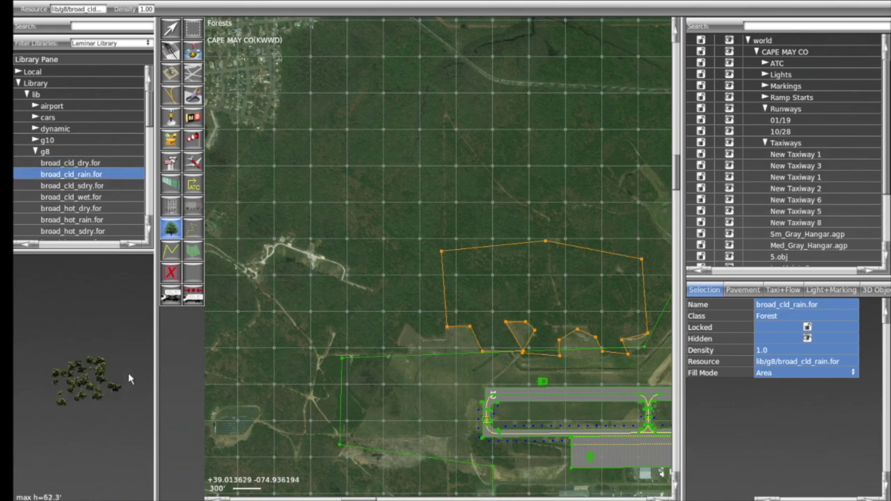
click(86, 186)
scroll(87, 385, up, 8)
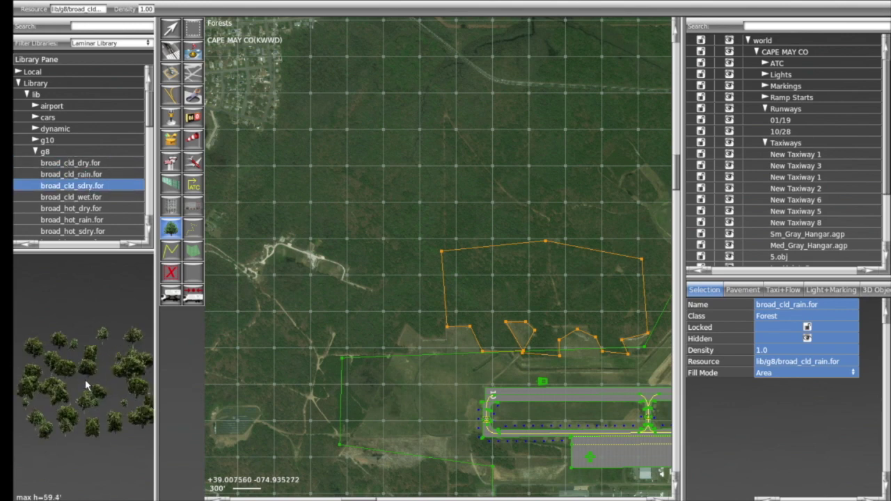
scroll(83, 386, down, 6)
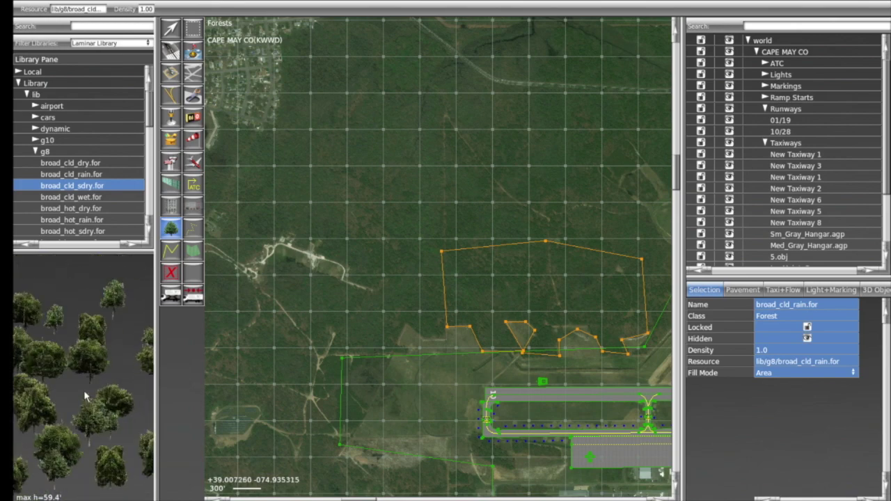
click(95, 198)
click(94, 209)
click(94, 218)
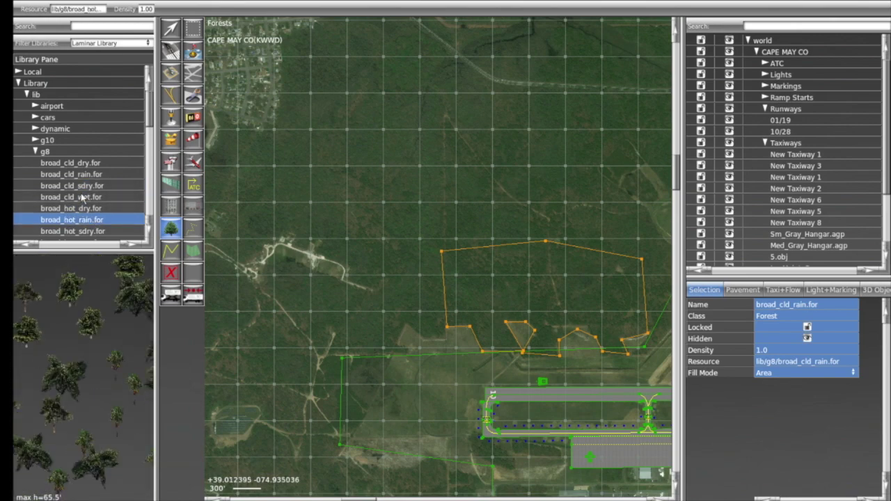
- Draw a four-sided broad_cld_sdry.for forest over the woods northwest of the first forest outline
click(86, 186)
click(453, 120)
click(472, 187)
click(371, 245)
click(309, 168)
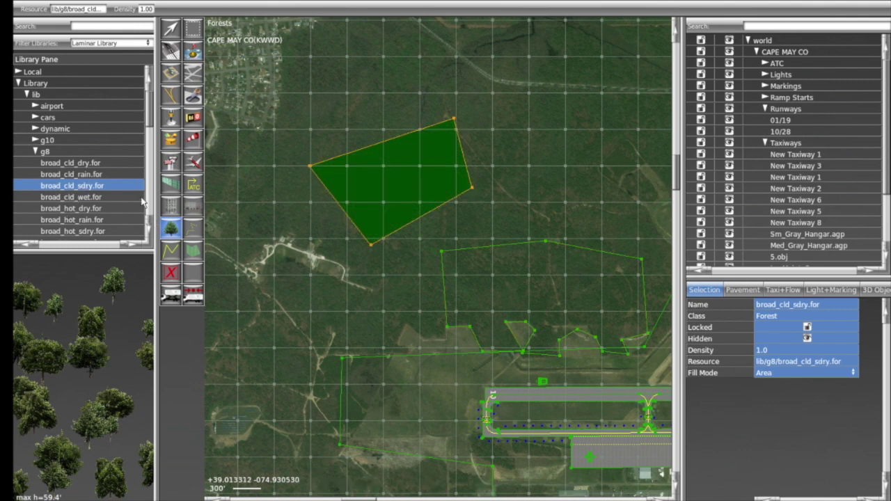
- Preview further g8 forest types from broad_cld_wet.for through broad_sp_cld_sdry.for
click(84, 200)
click(84, 220)
scroll(85, 217, down, 1)
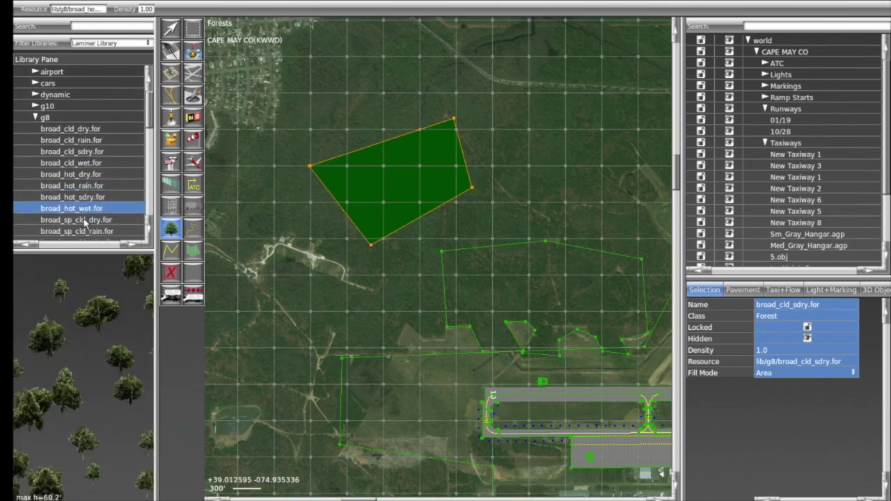
click(84, 220)
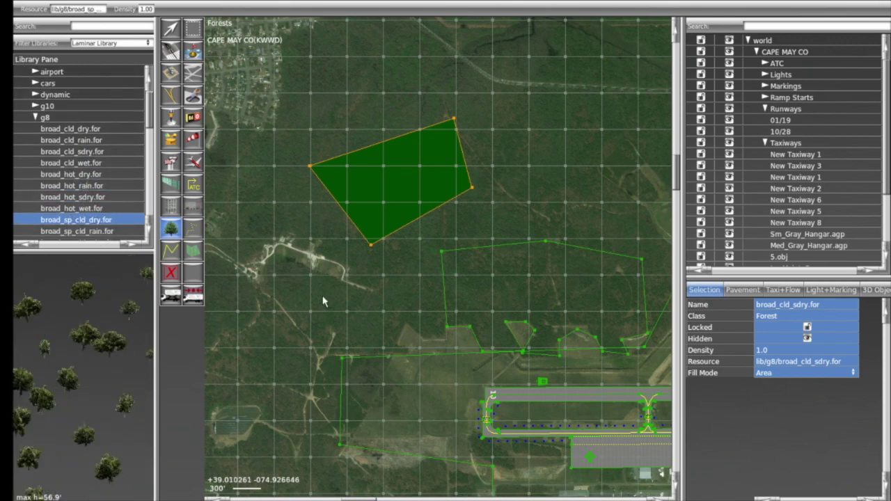
click(79, 231)
scroll(78, 230, down, 1)
click(80, 209)
- Draw a four-sided broad_sp_cld_wet.for forest, about 815 ft along its north edge, northeast of the broad_cld_sdry.for forest
click(80, 217)
click(544, 178)
click(630, 169)
click(622, 101)
click(546, 98)
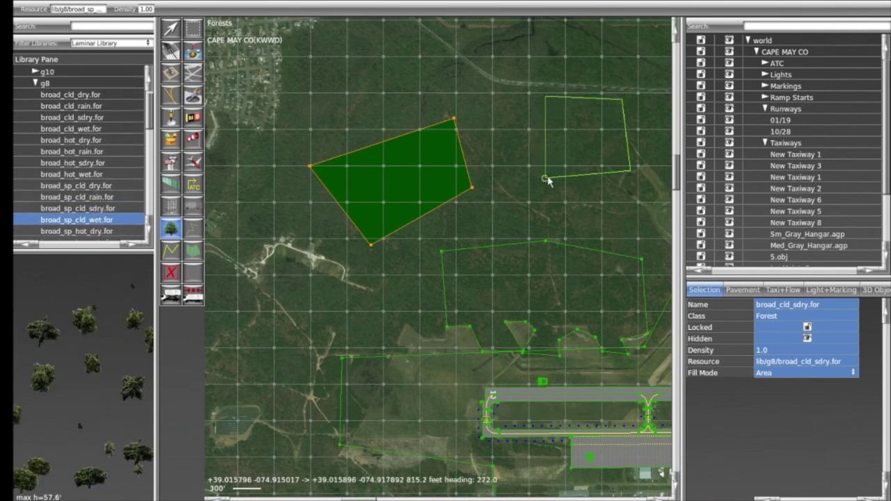
click(546, 178)
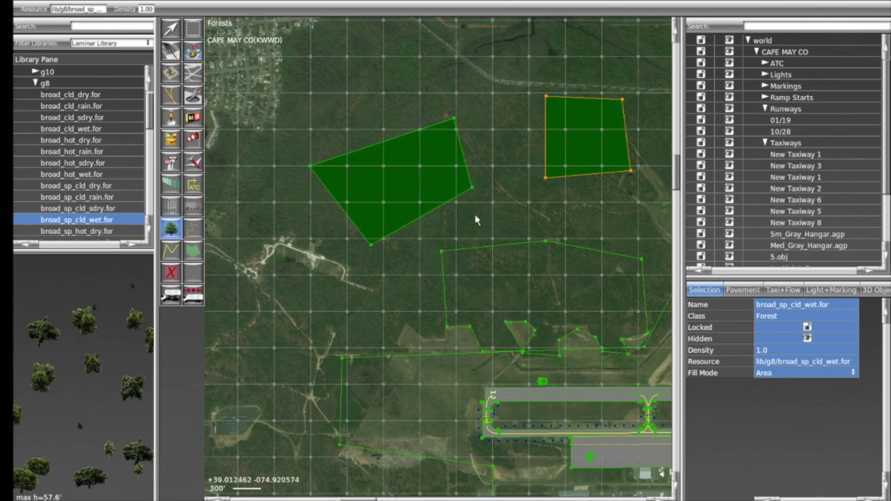
- Preview further g8 forest types from broad_sp_vcld_sdry.for through broad_sp_wrm_sdry.for
scroll(451, 249, down, 1)
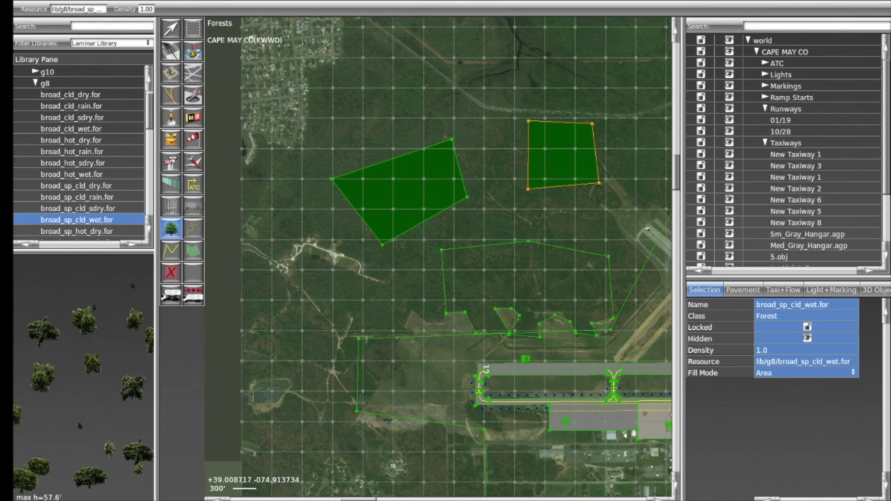
scroll(79, 153, down, 2)
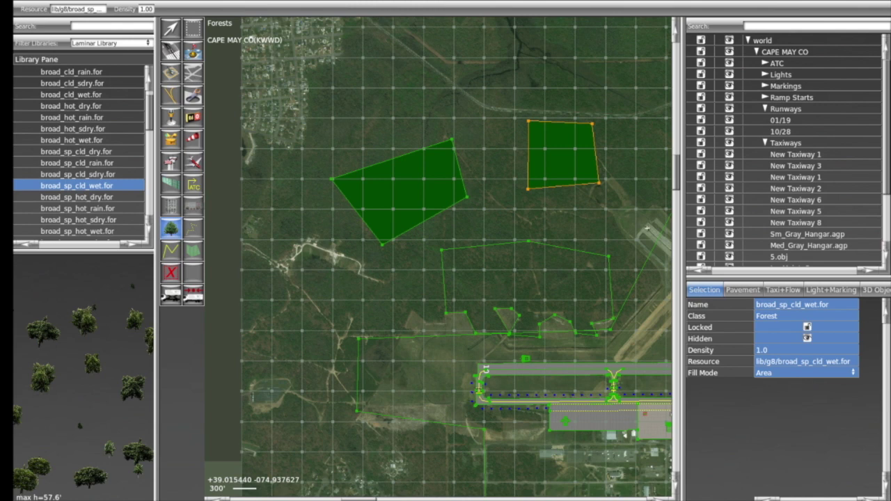
scroll(79, 152, down, 2)
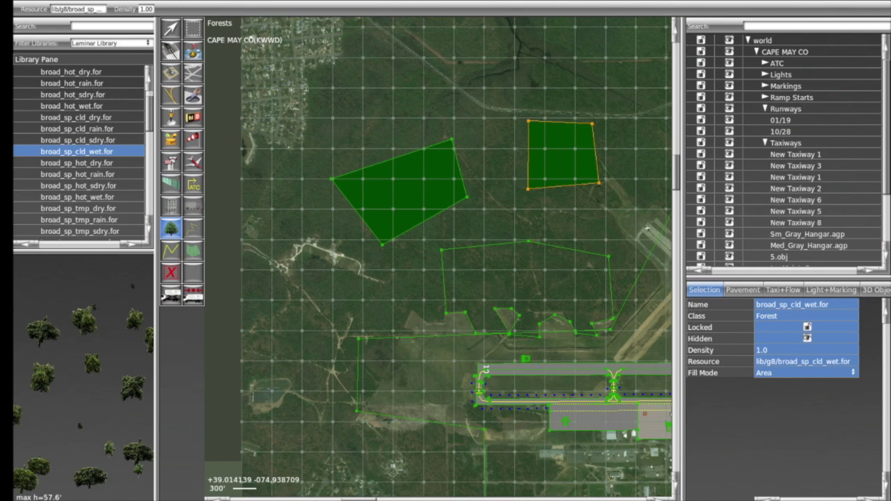
scroll(78, 152, down, 2)
scroll(78, 152, down, 3)
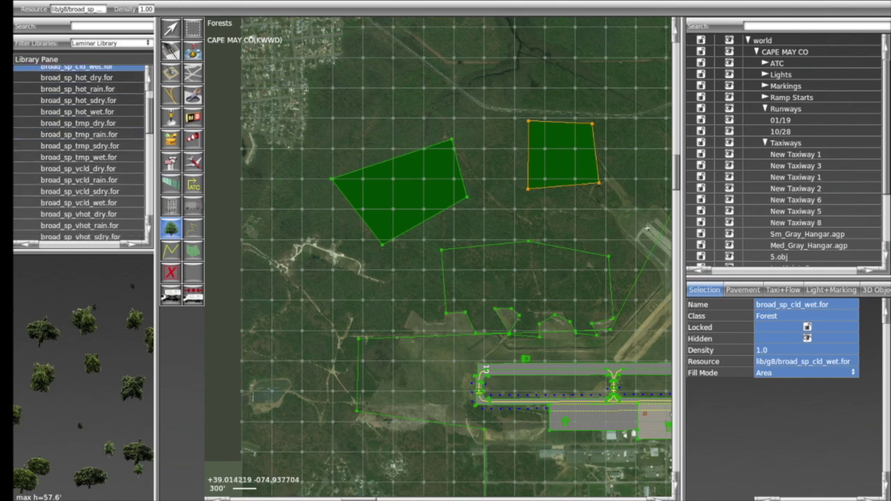
click(79, 191)
click(71, 203)
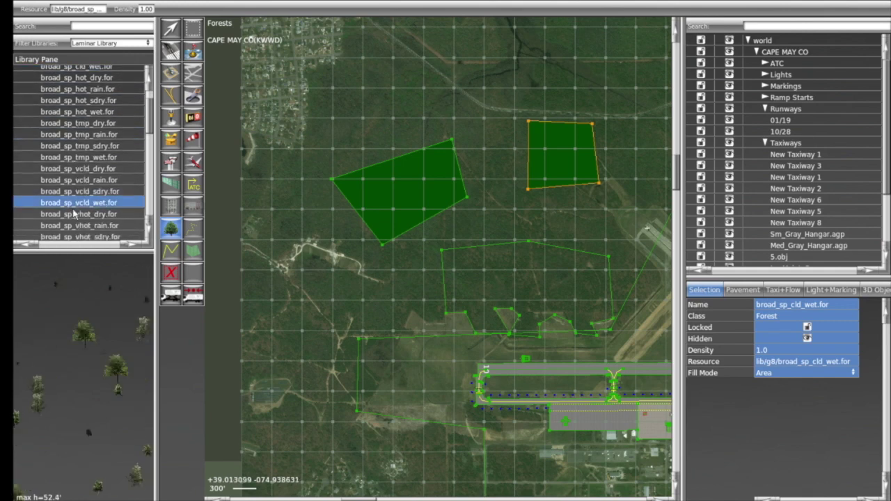
click(73, 215)
scroll(73, 196, down, 3)
click(82, 197)
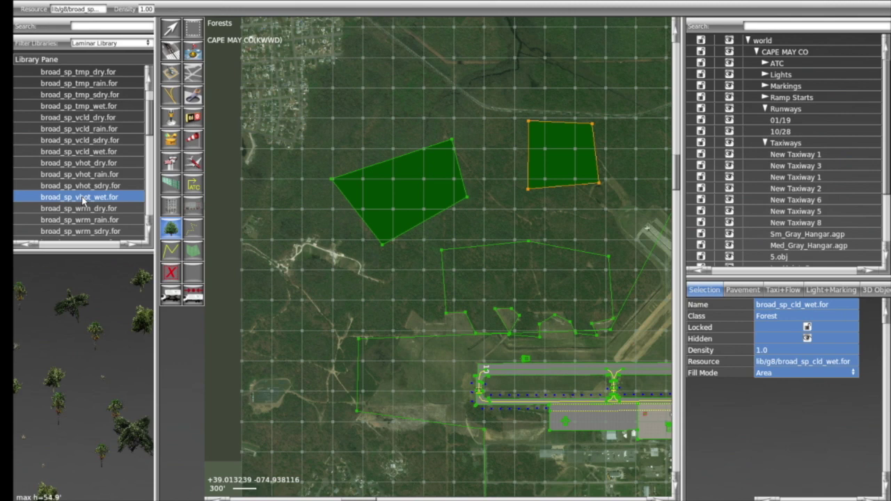
scroll(82, 200, down, 2)
click(89, 199)
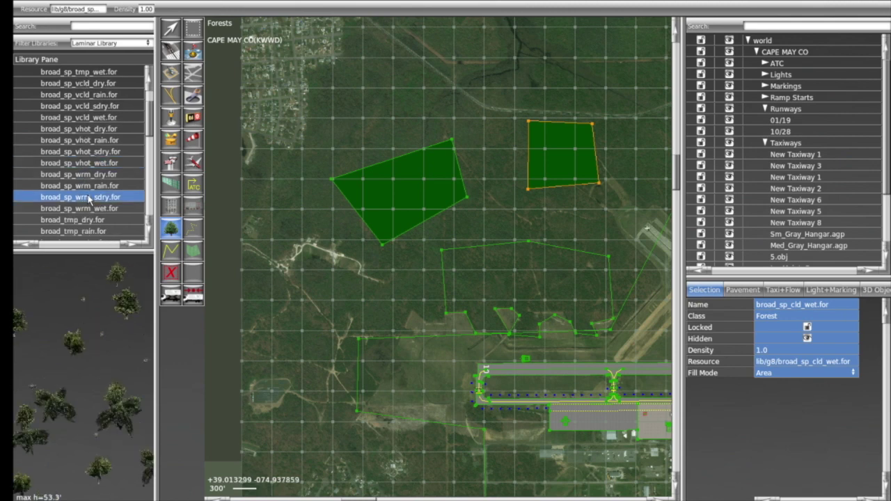
- Preview the broad_tmp and broad_vcld forest types in g8, finishing on broad_tmp_sdry.for
scroll(93, 206, down, 1)
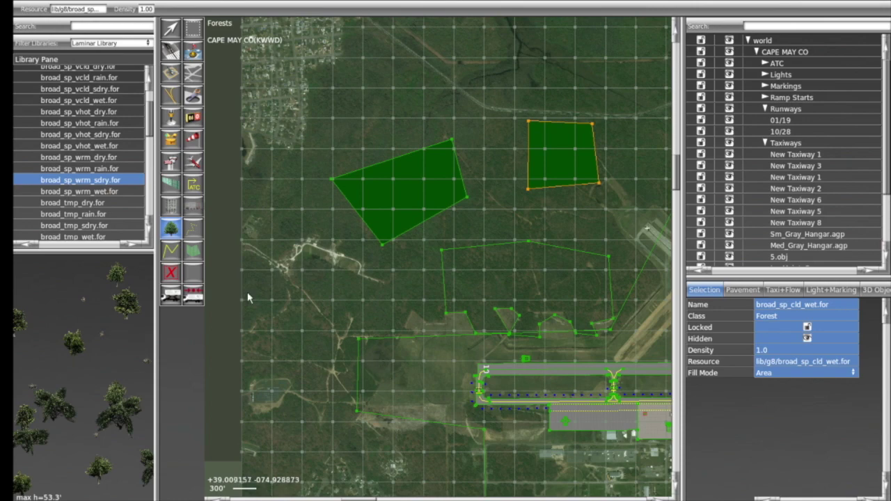
click(74, 203)
click(88, 214)
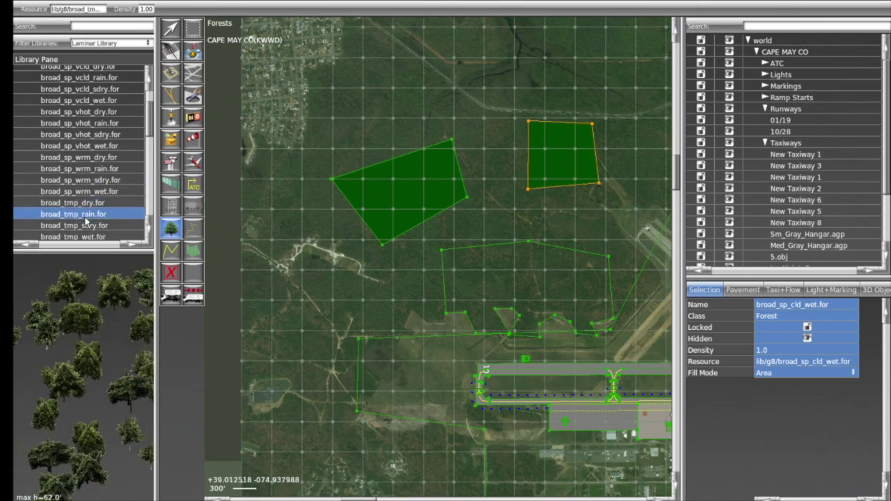
scroll(95, 220, down, 1)
click(95, 219)
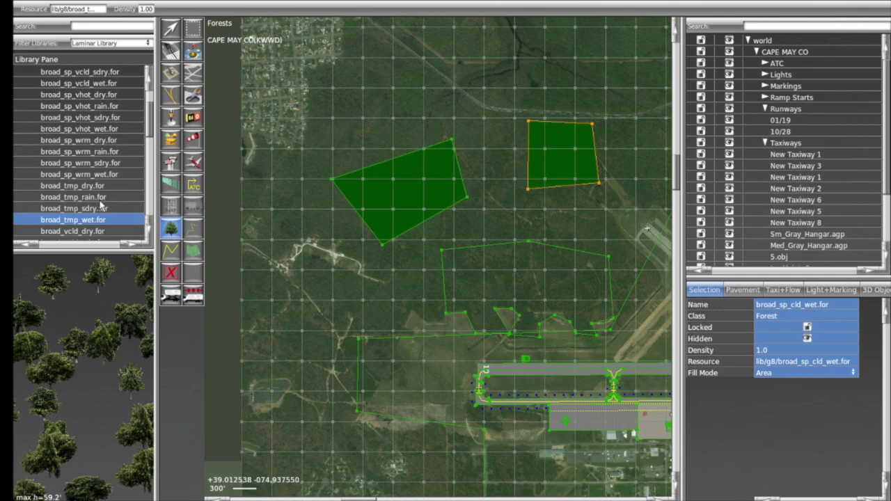
scroll(97, 206, down, 1)
click(90, 215)
click(93, 225)
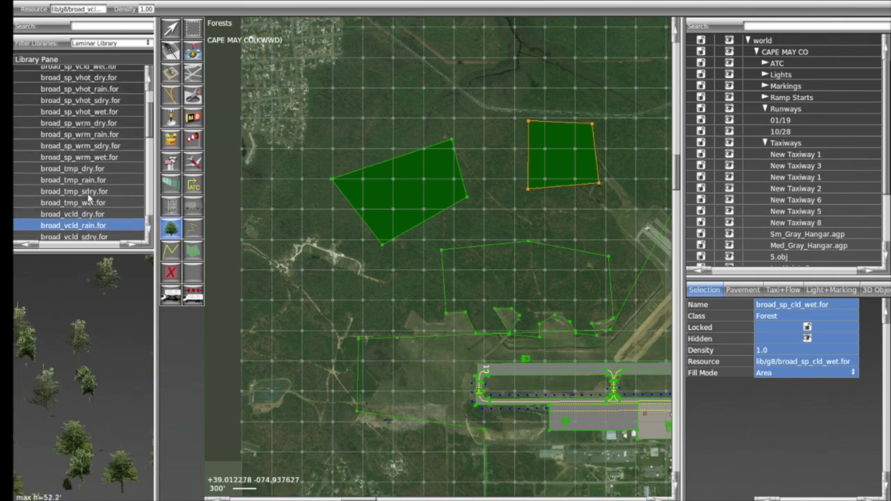
click(90, 191)
scroll(465, 259, down, 1)
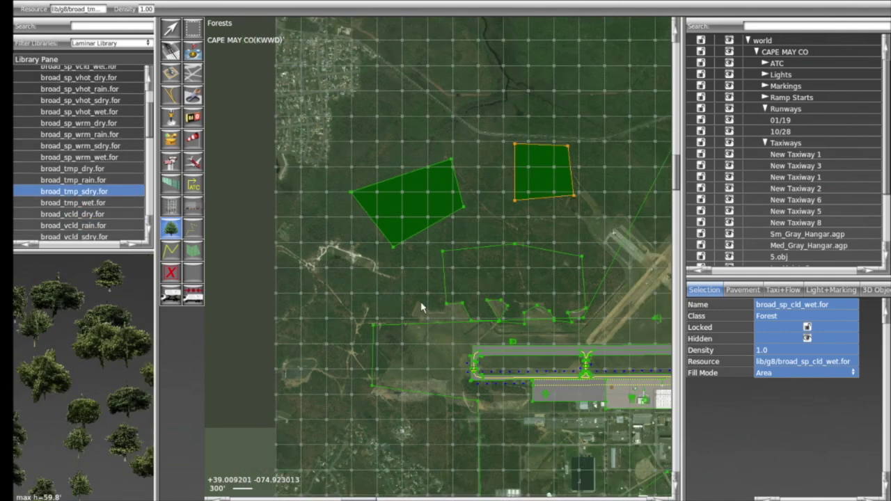
right_drag(480, 424, 454, 327)
right_drag(562, 328, 458, 322)
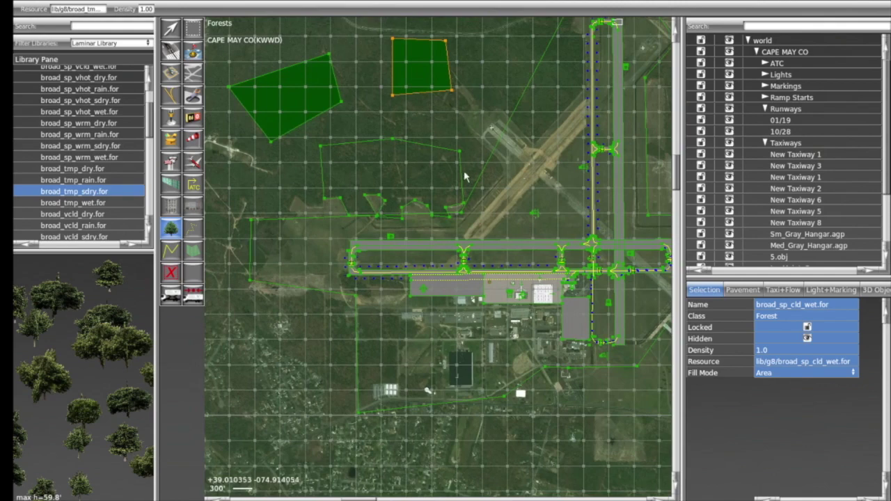
right_drag(473, 195, 376, 219)
right_drag(452, 178, 449, 187)
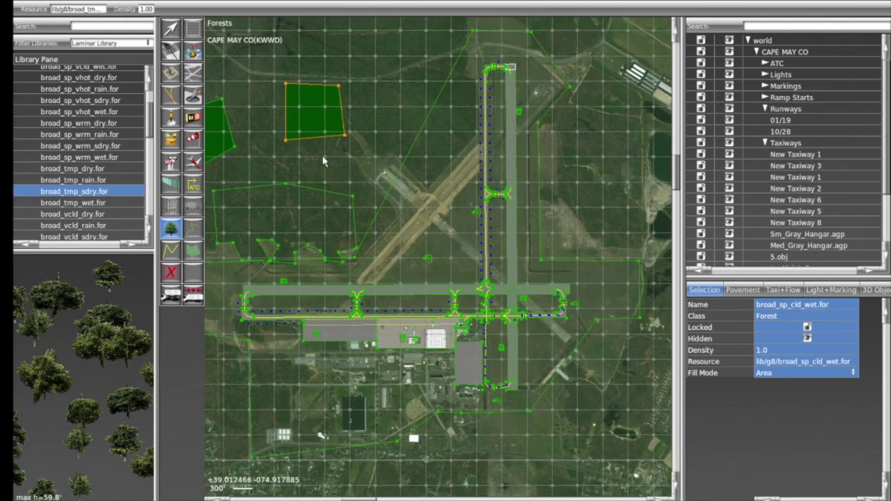
right_drag(354, 172, 415, 174)
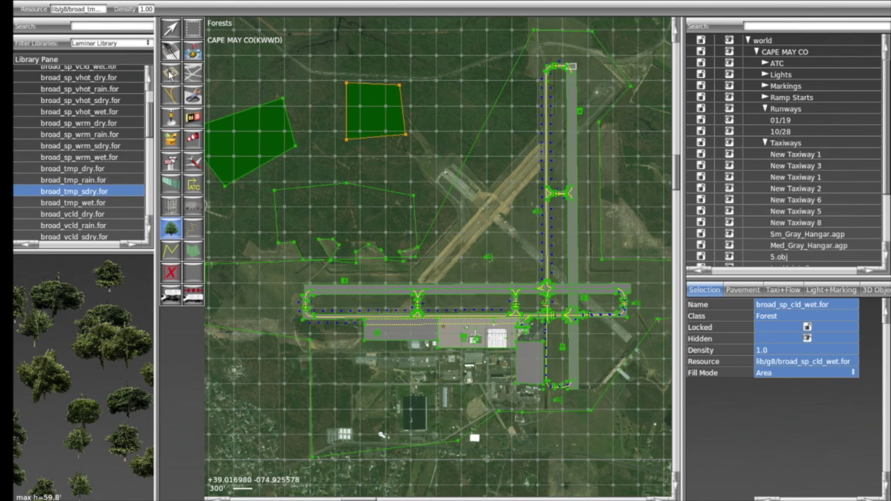
scroll(148, 113, up, 5)
scroll(147, 112, up, 3)
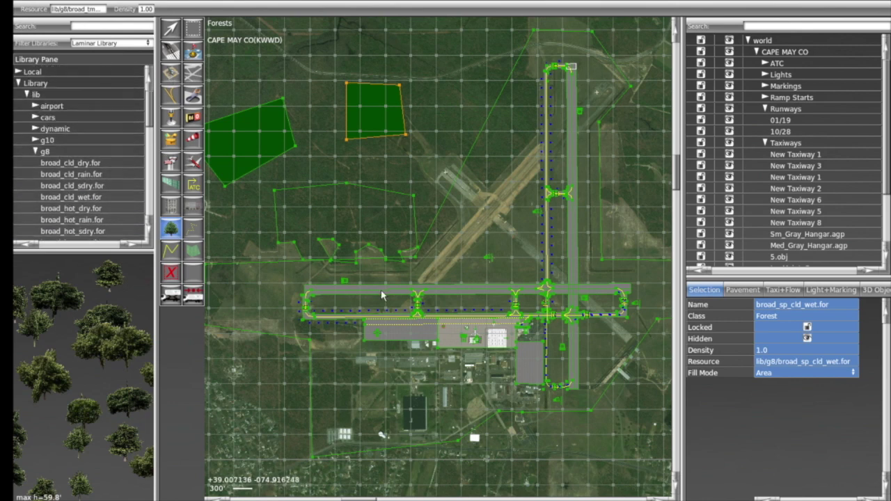
- Draw a three-point taxiline with markings and lights set to None, just south of the broad_sp_cld_wet.for forest
click(192, 72)
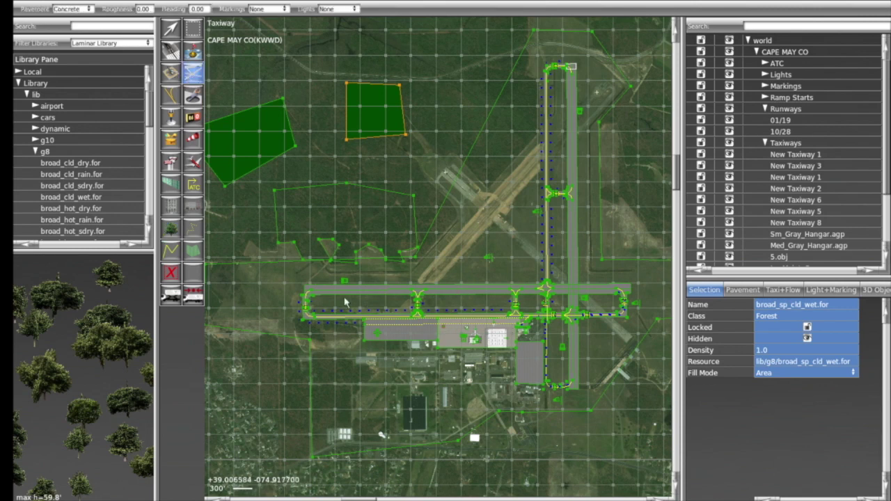
click(178, 99)
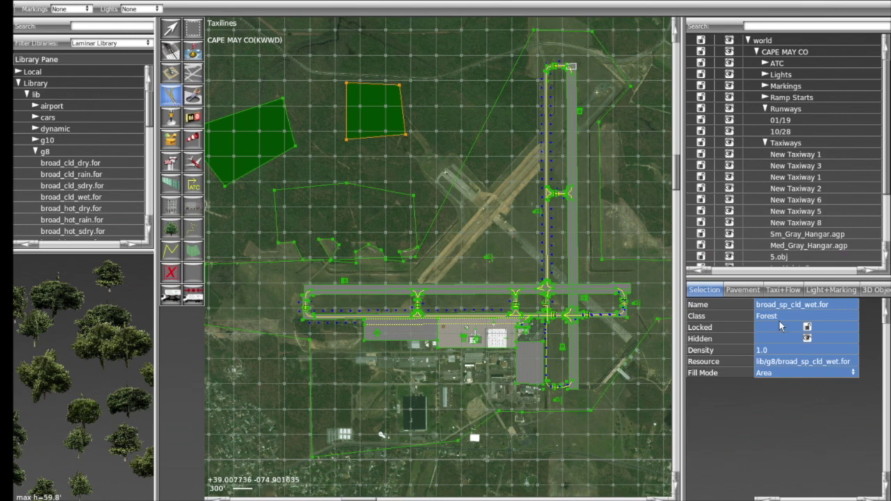
click(422, 155)
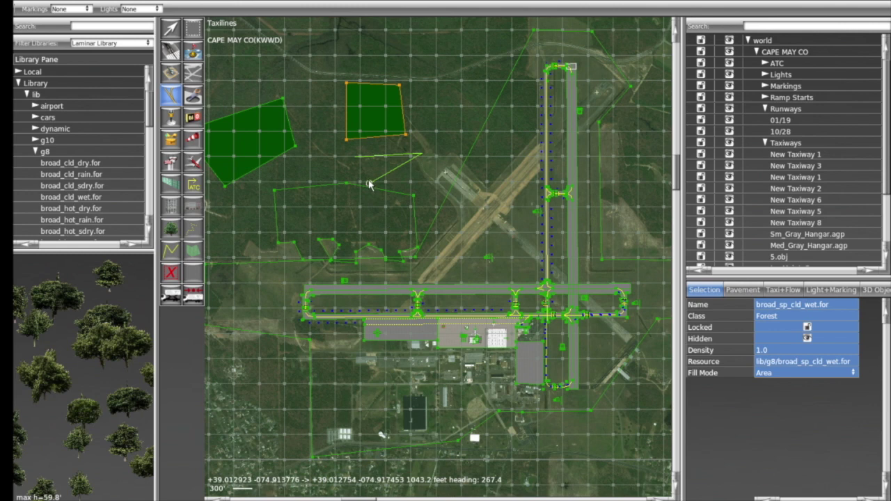
click(369, 183)
key(Return)
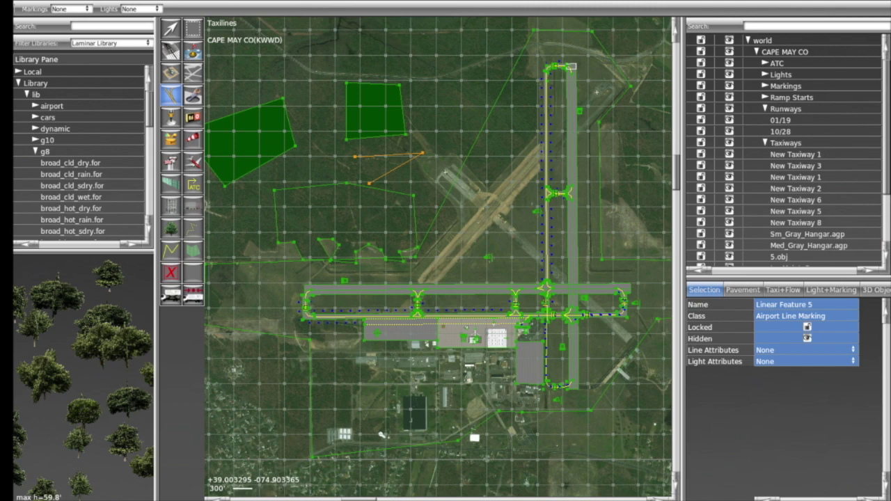
scroll(459, 332, down, 3)
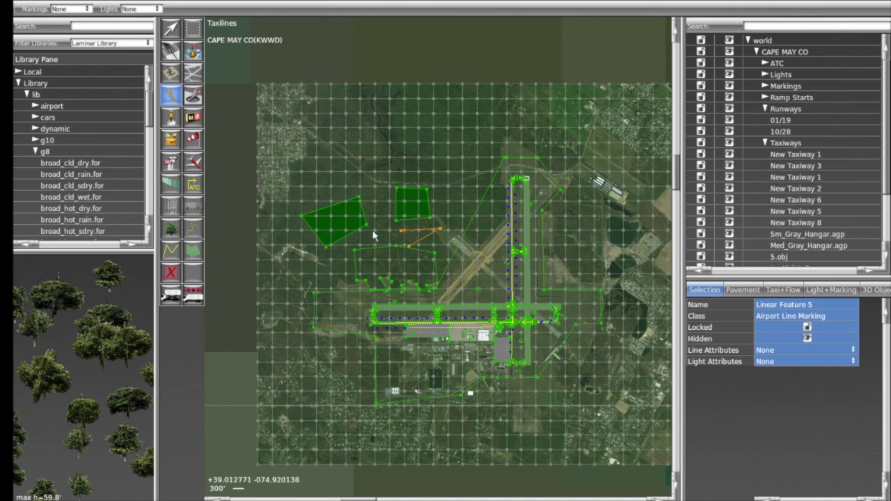
scroll(468, 294, up, 3)
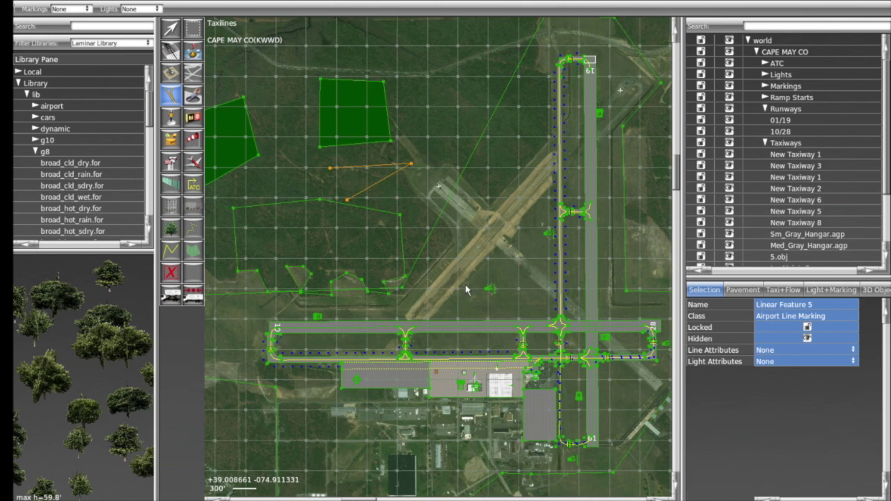
scroll(466, 291, up, 1)
scroll(466, 290, down, 1)
scroll(393, 416, up, 5)
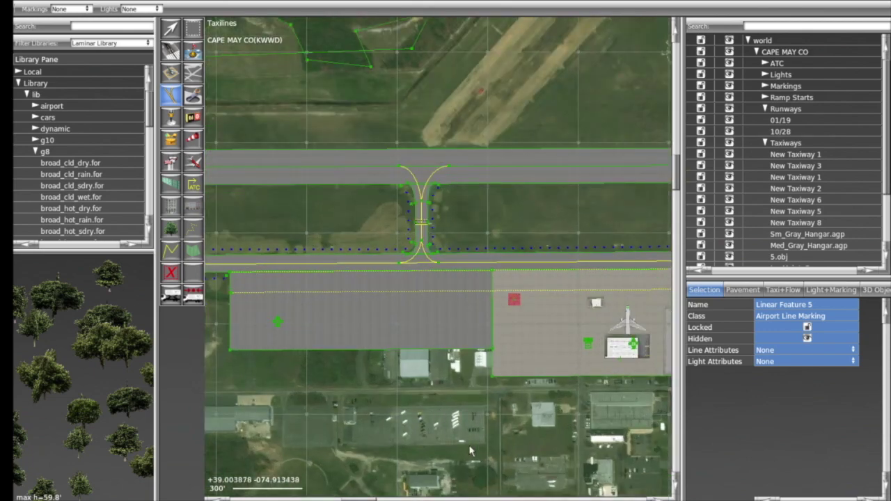
scroll(539, 446, down, 1)
scroll(536, 432, down, 1)
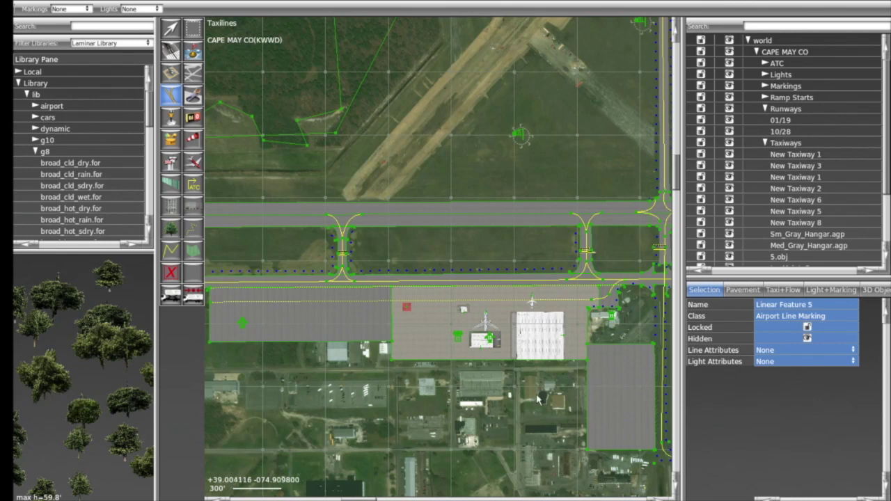
- Draw a four-sided Concrete taxiway, about 477 ft along its northeast edge, across the diagonal dirt strip north of the east-west runway
click(193, 98)
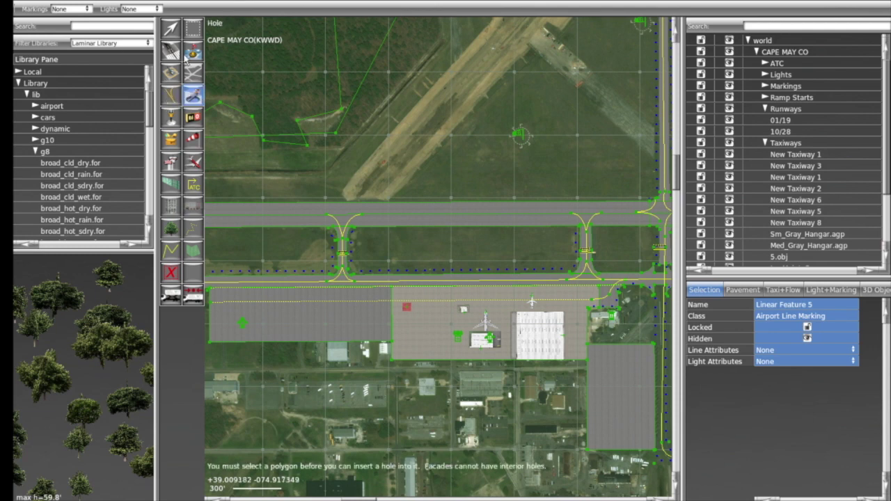
click(192, 72)
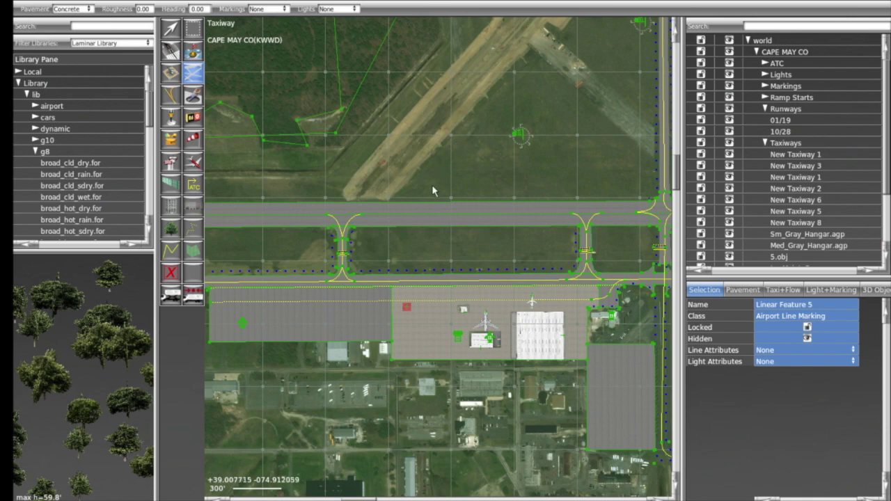
scroll(433, 183, down, 3)
right_drag(436, 182, 452, 274)
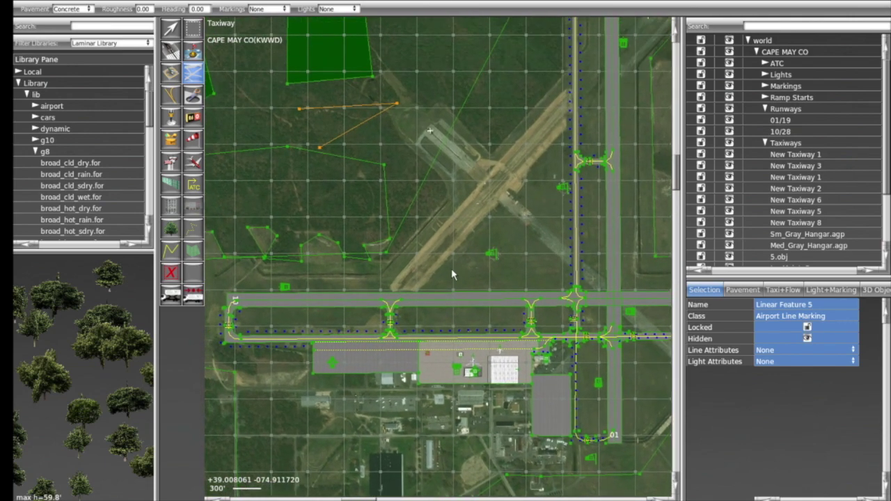
scroll(451, 275, up, 5)
right_drag(431, 213, 381, 199)
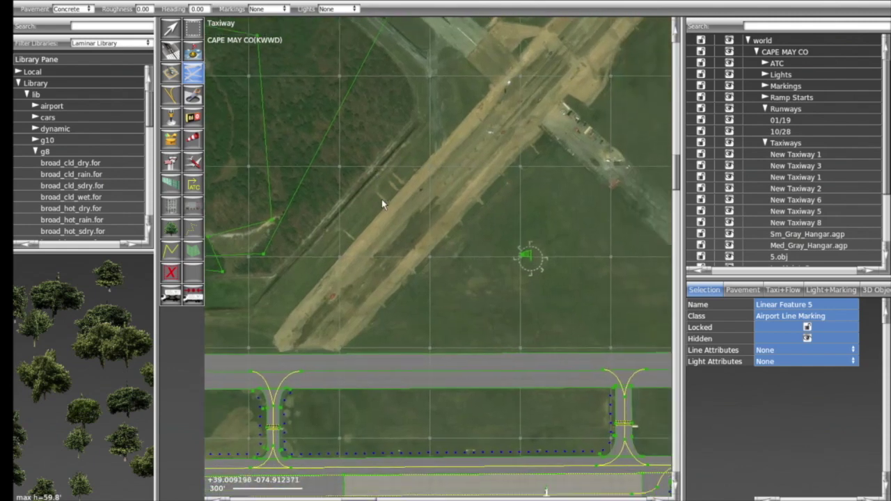
click(481, 103)
click(561, 181)
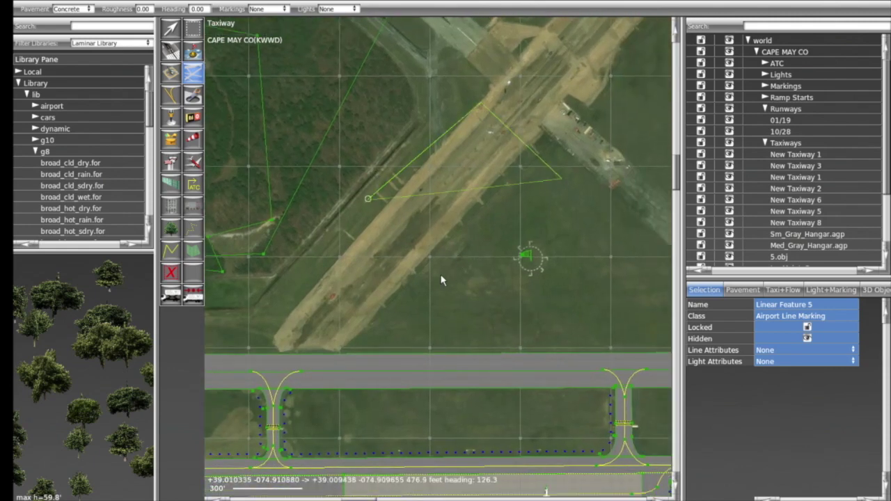
click(440, 274)
click(368, 198)
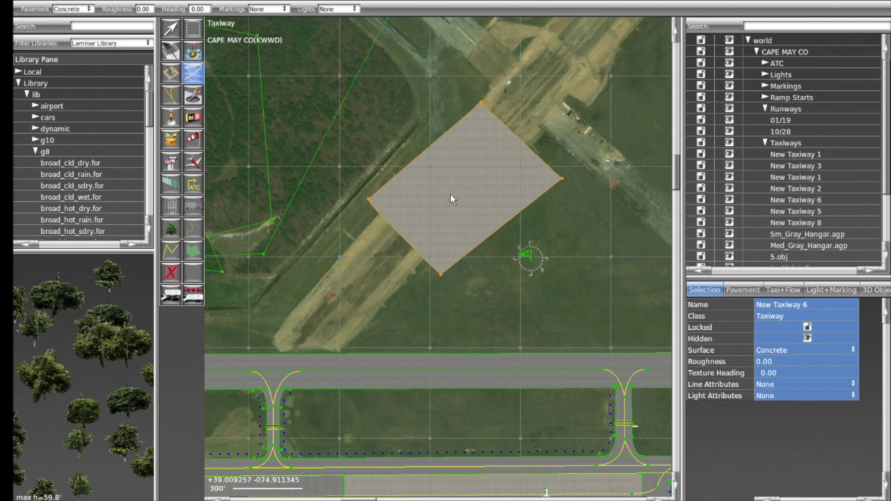
- Cut a four-sided hole, about 179 ft along its south edge, in the middle of the new concrete taxiway
key(h)
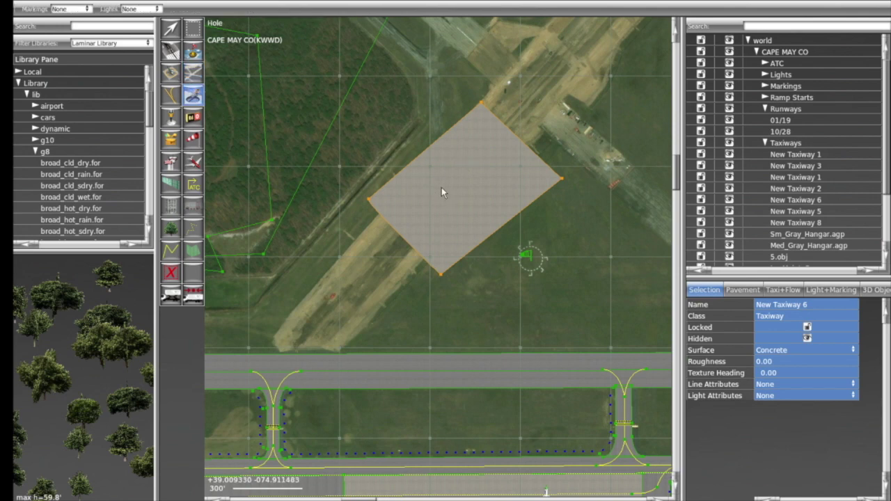
click(477, 167)
click(505, 199)
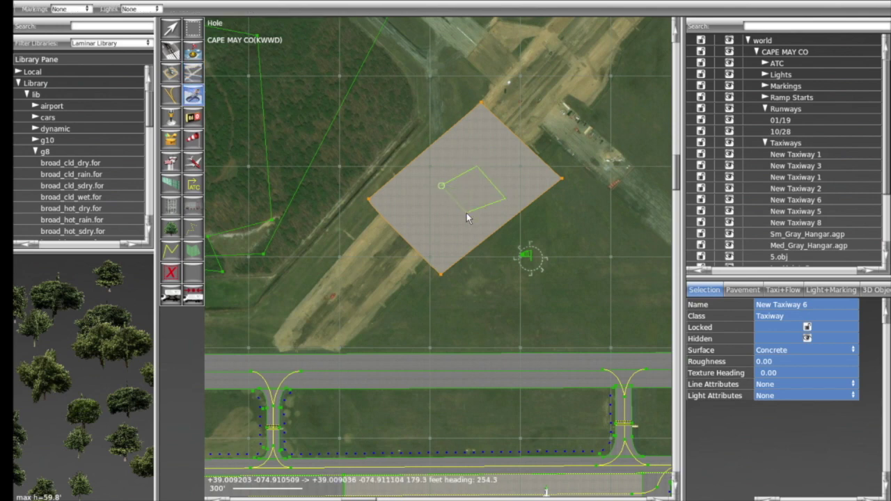
click(441, 186)
key(Return)
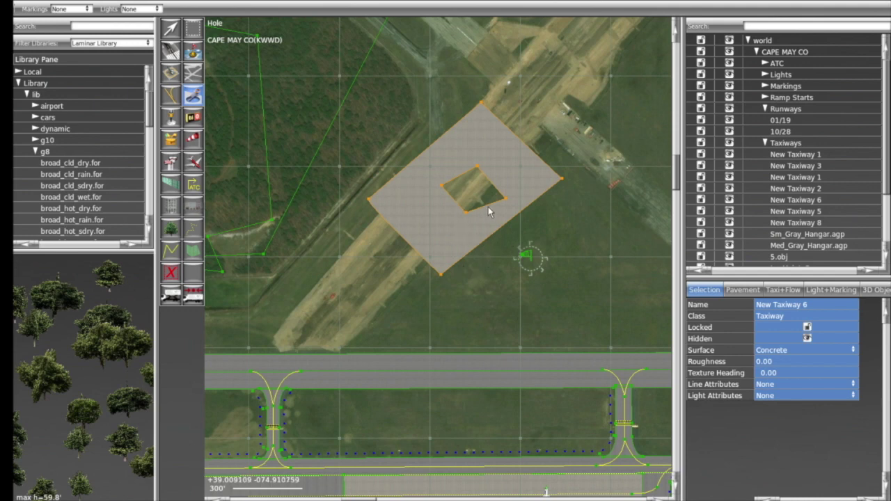
- Place a VASI light fixture with a 3.00 approach angle between the new concrete taxiway and the east-west runway
click(172, 118)
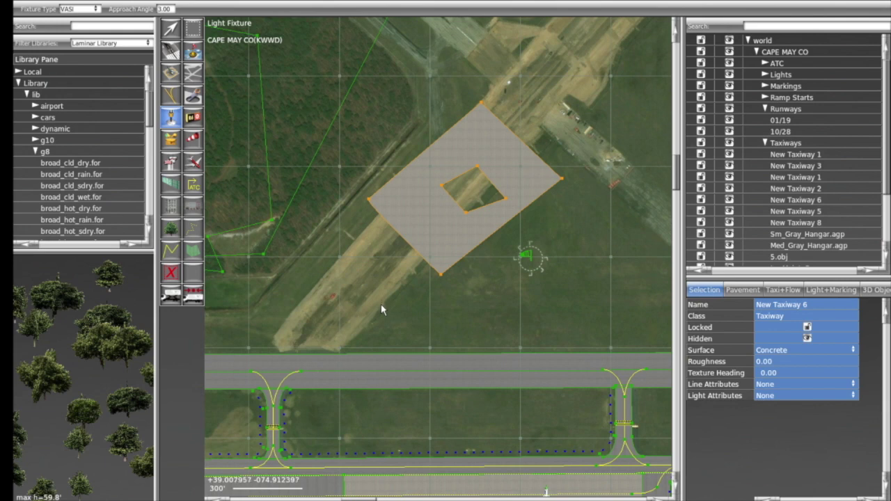
click(410, 327)
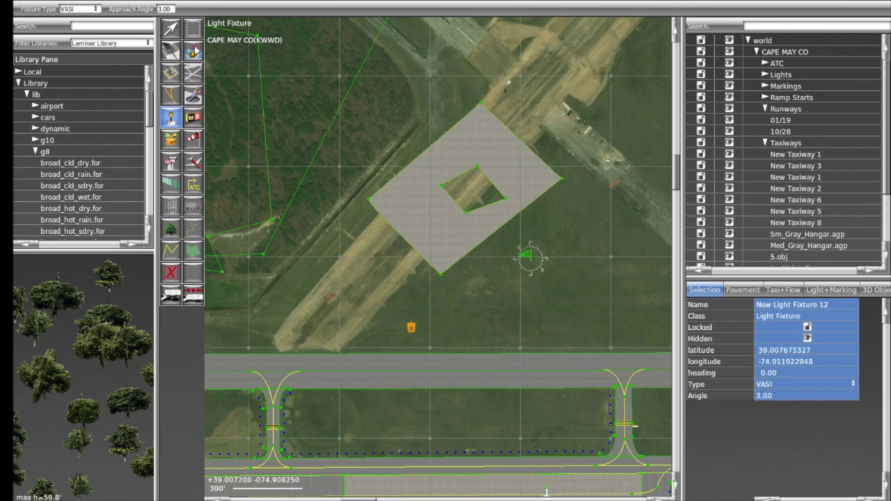
- Delete the newly placed VASI light fixture between the concrete taxiway and the east-west runway
key(v)
key(Delete)
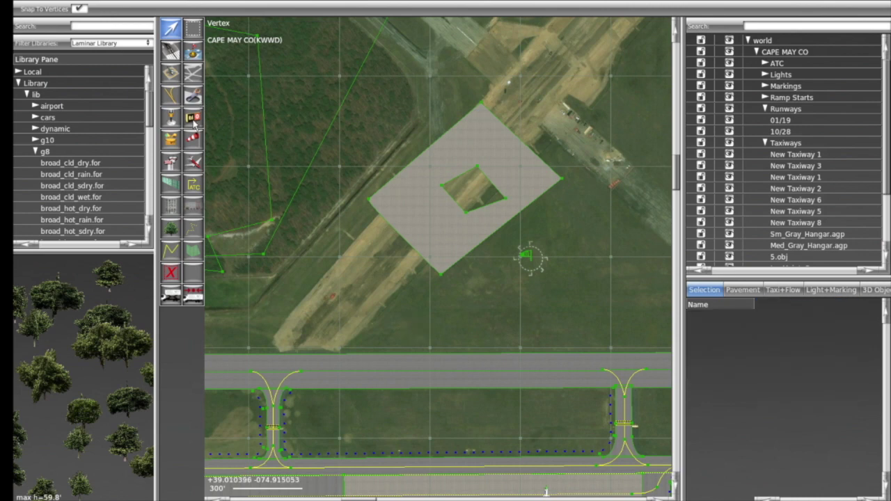
scroll(446, 289, down, 3)
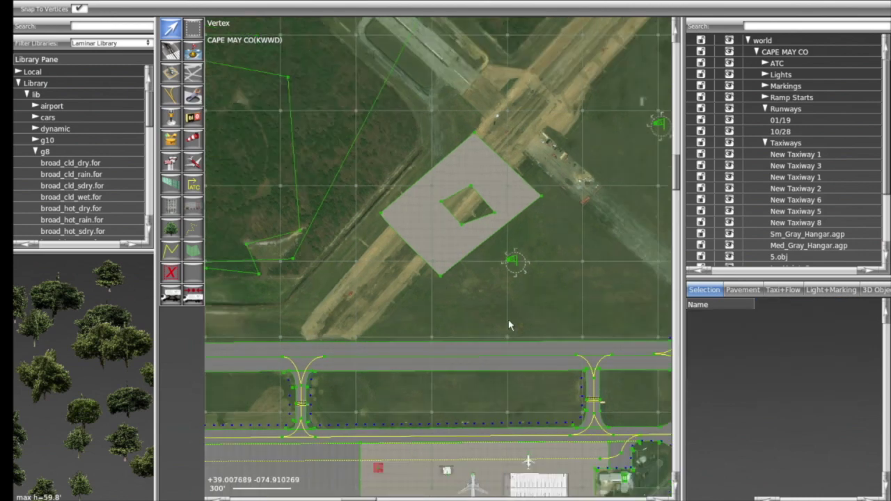
- Place a Default style, Medium Taxiway sign with a yellow-on-black A on the grass just west of the western connector taxiway
scroll(392, 330, up, 5)
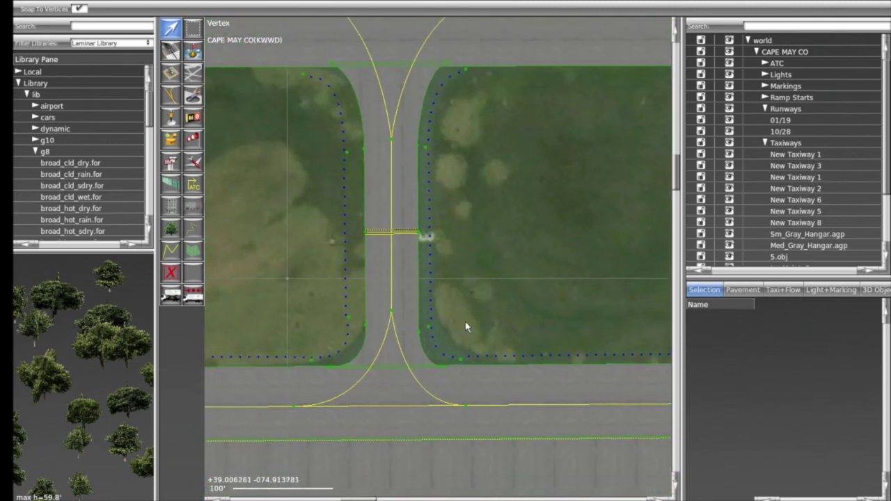
scroll(479, 311, down, 2)
scroll(476, 310, up, 2)
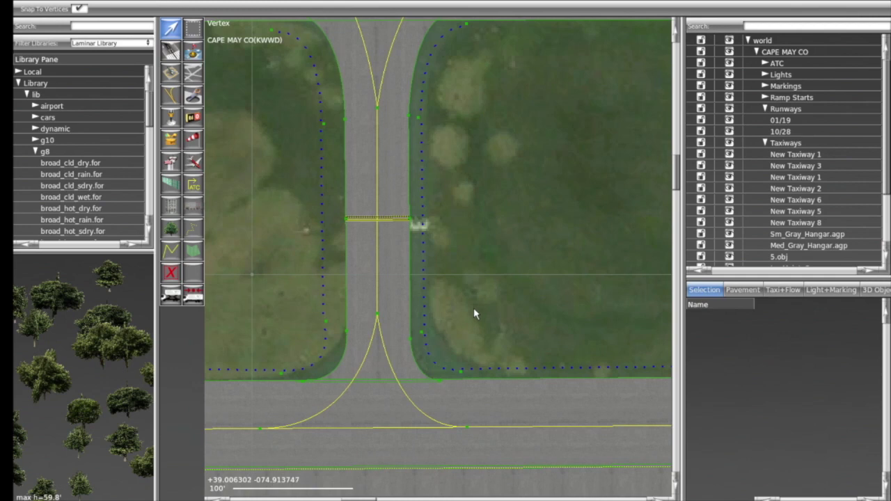
scroll(473, 307, down, 3)
right_drag(513, 259, 411, 294)
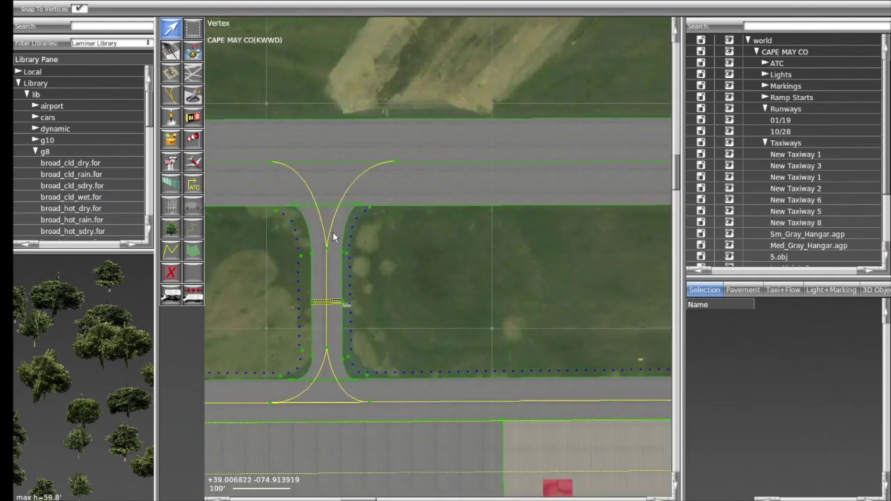
key(g)
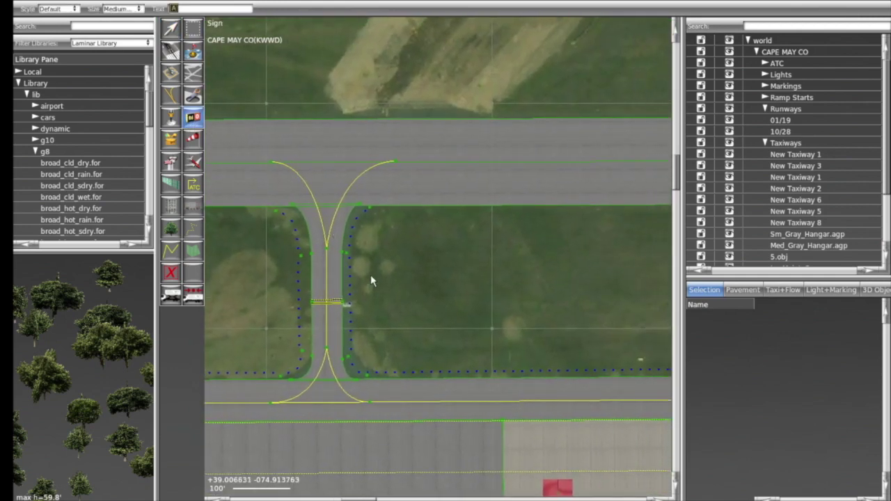
click(283, 243)
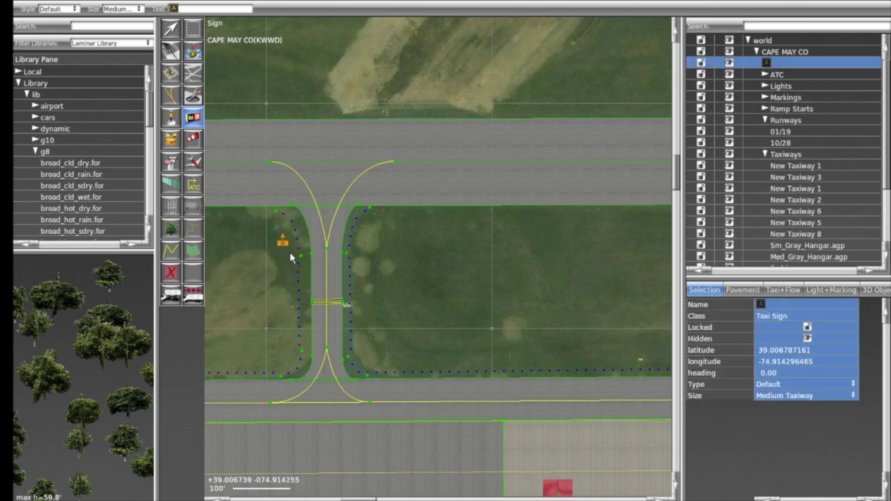
- Shift the new taxi sign slightly east toward the connector taxiway and rotate it to a heading of 159.69
click(170, 29)
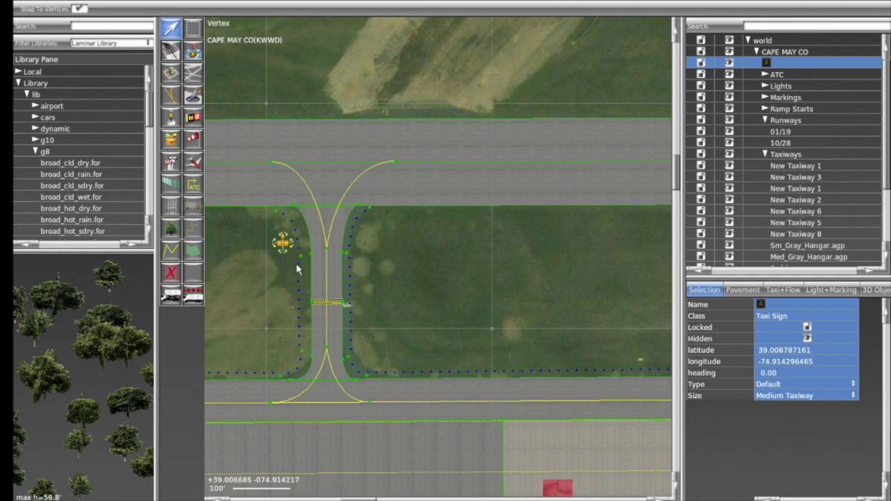
click(287, 224)
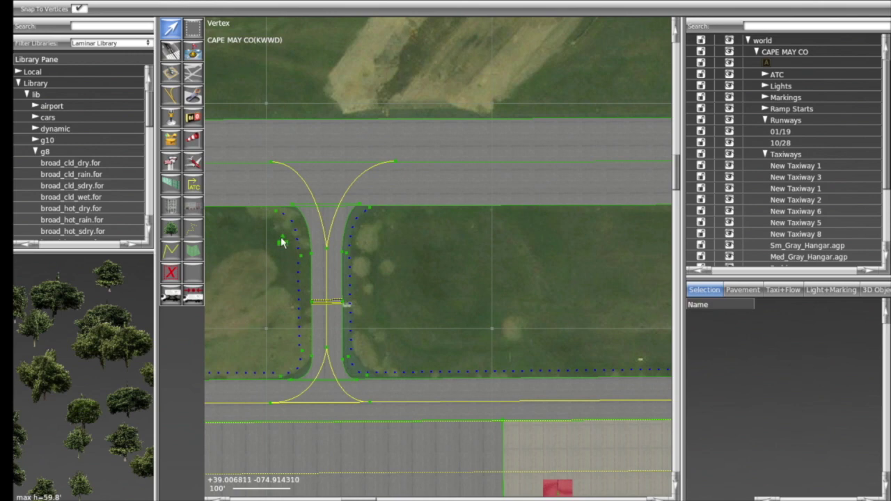
drag(283, 241, 263, 176)
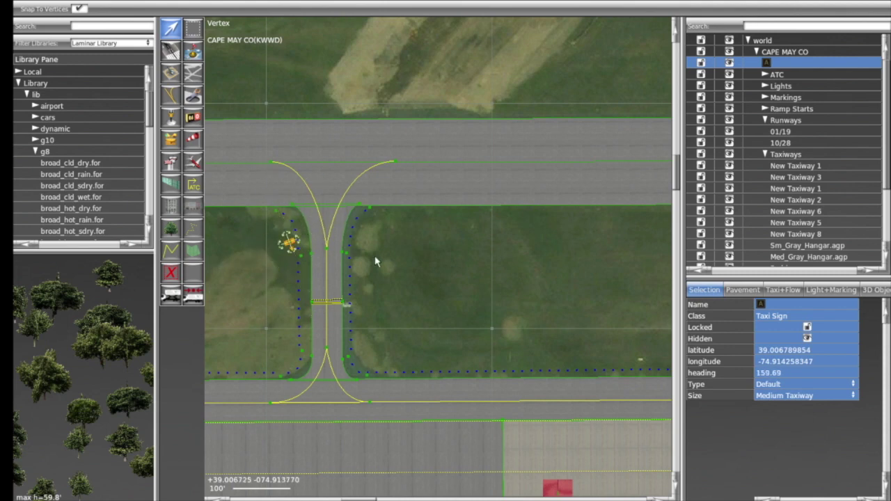
click(378, 258)
- Add the red characters 5, G, O, an up-left arrow and a dash before the A on the taxi sign's front
click(290, 245)
click(766, 306)
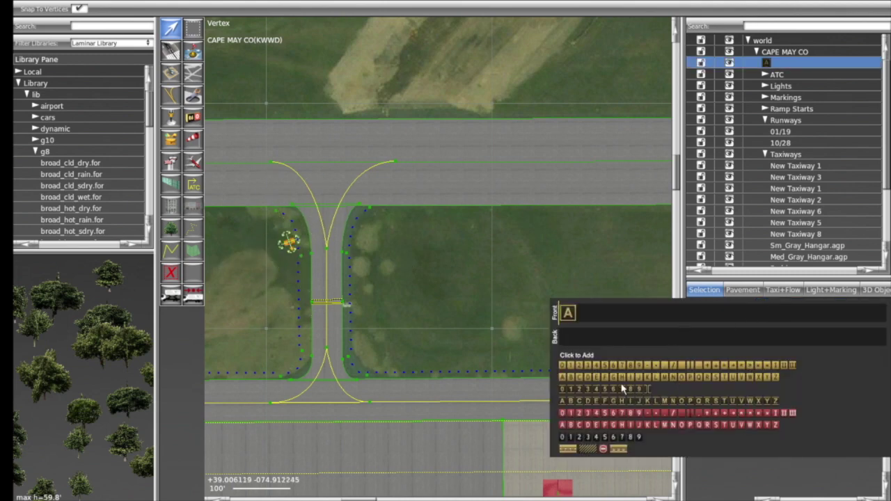
scroll(646, 426, down, 3)
scroll(647, 423, up, 3)
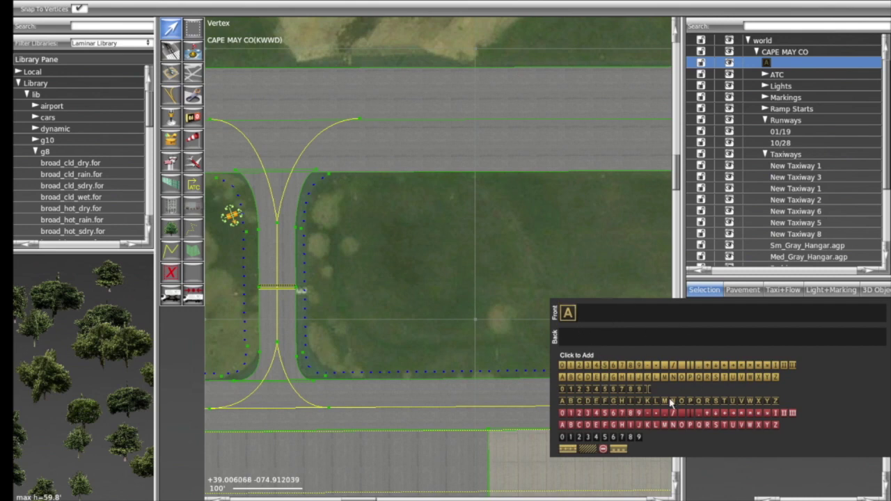
click(605, 414)
click(614, 426)
click(681, 425)
click(742, 415)
click(649, 413)
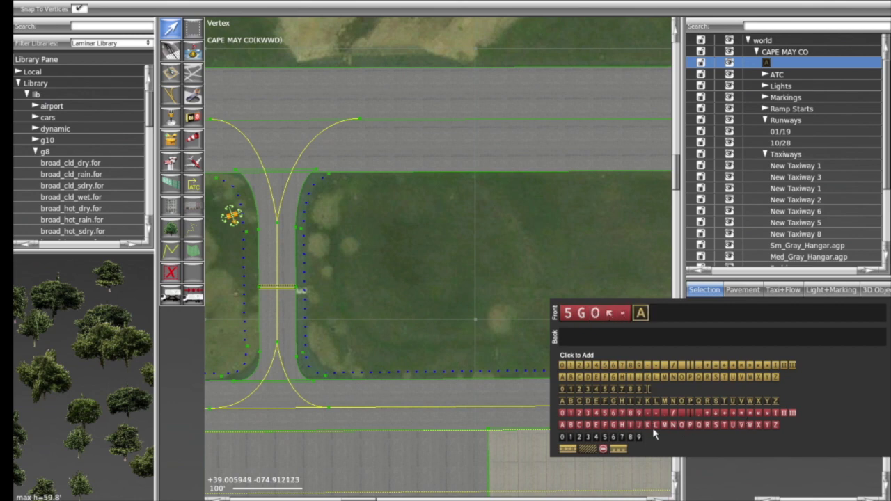
click(656, 317)
key(Return)
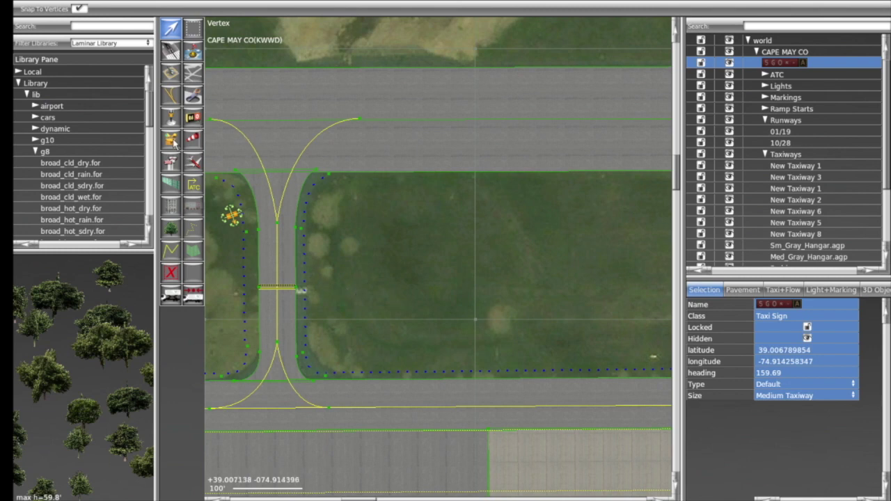
- Move the airport beacon from the concrete apron to the apron's south edge, southeast of the small white hangar
scroll(378, 233, down, 5)
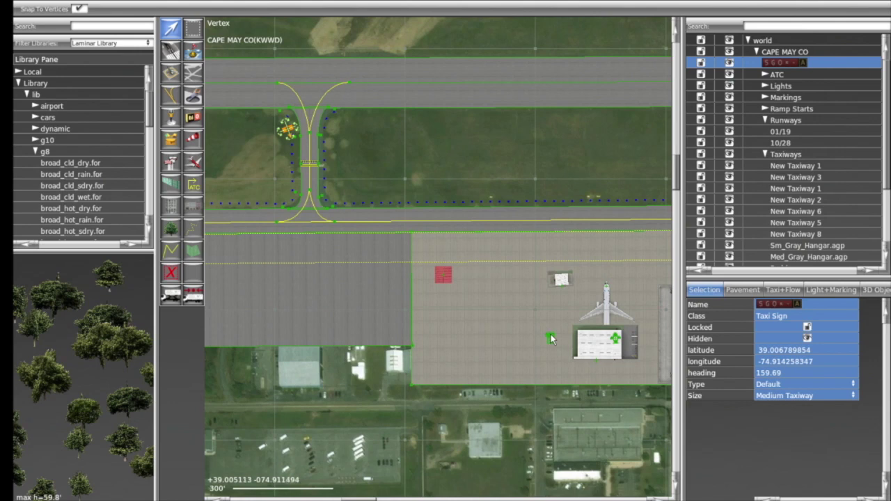
click(554, 341)
click(554, 341)
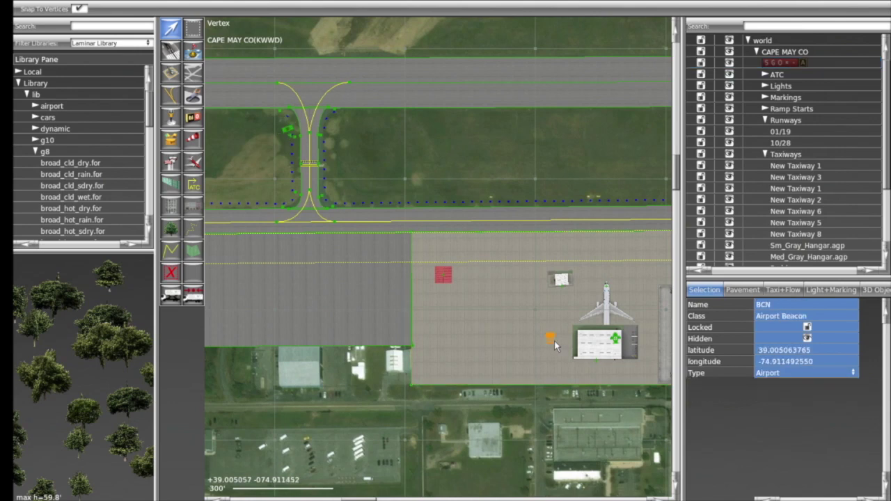
drag(553, 341, 493, 168)
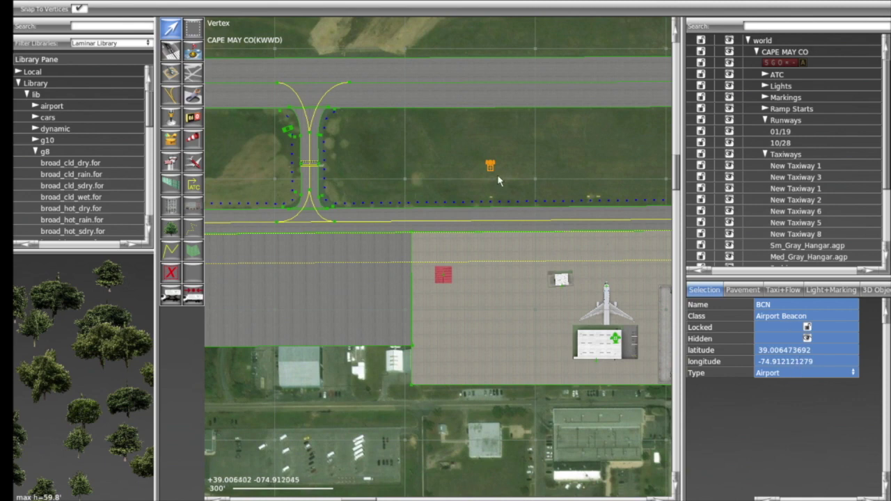
drag(491, 167, 649, 391)
- Place a tower viewpoint with a tower height of 25.0 on the concrete apron, just west of the small white hangar
click(171, 164)
click(544, 347)
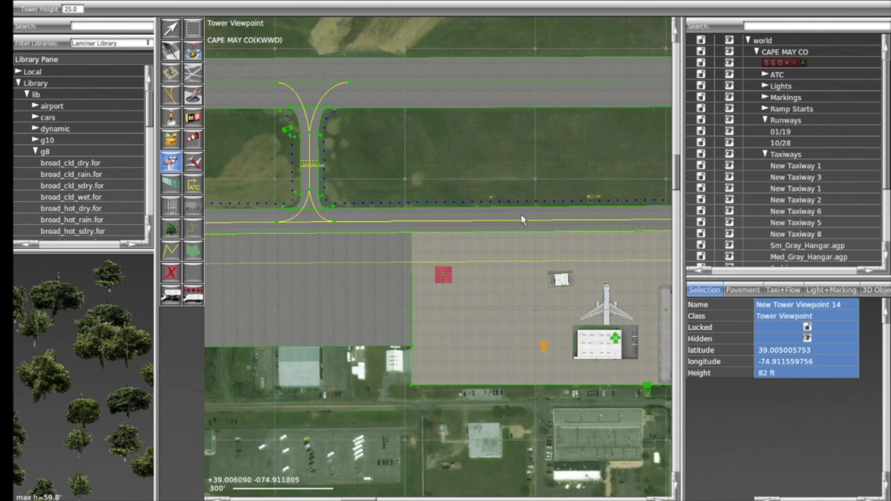
- Place a Misc ramp start of size E on the dark apron south of the connector taxiway, with equipment type Turboprops,Props
click(195, 165)
right_drag(259, 176, 523, 126)
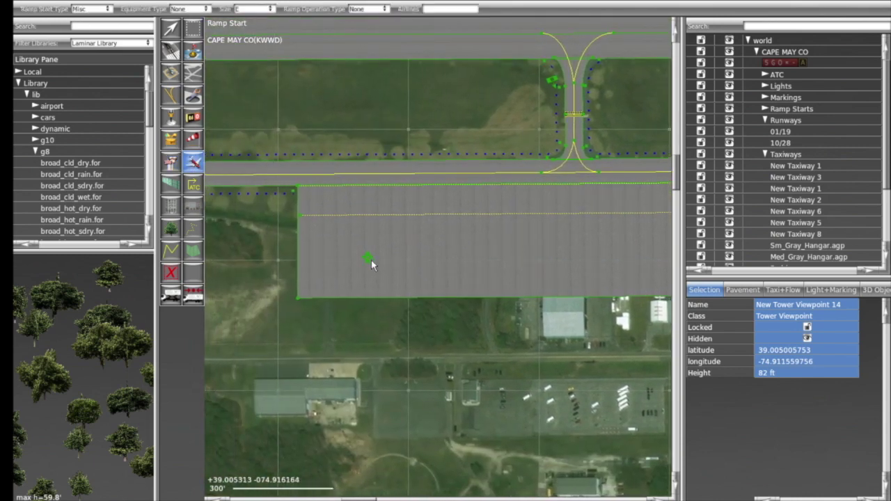
right_drag(535, 256, 426, 260)
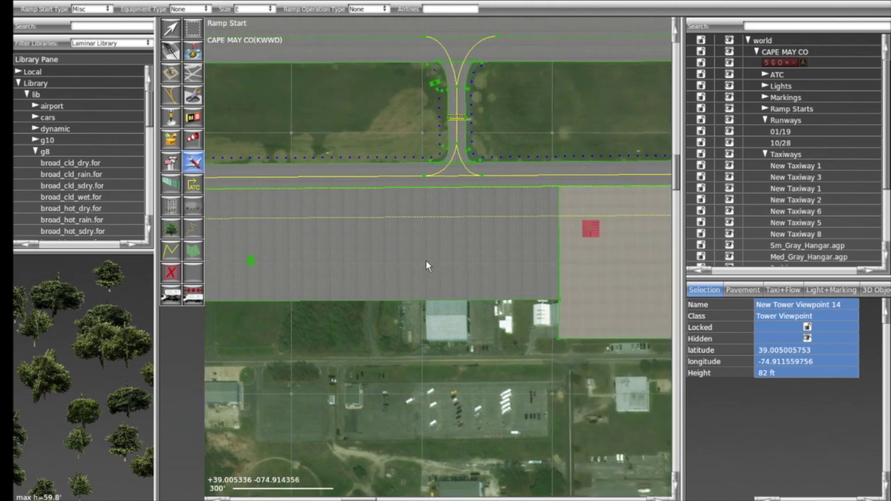
click(425, 261)
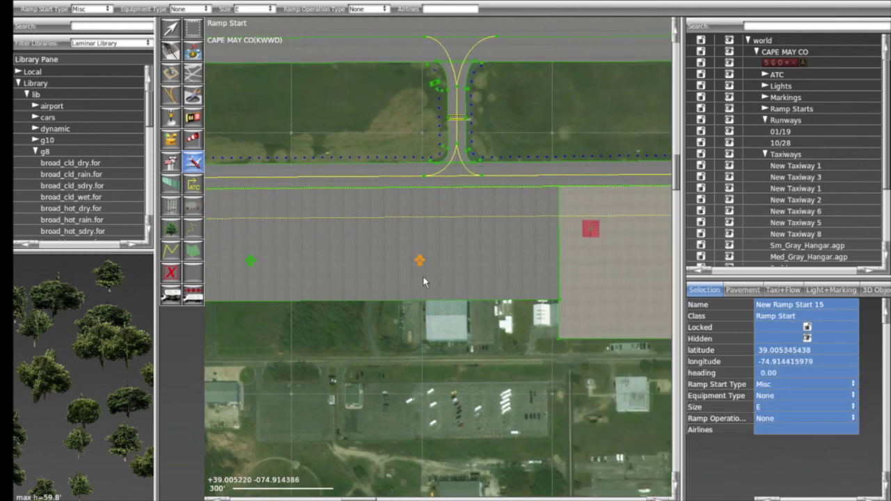
click(785, 396)
click(798, 440)
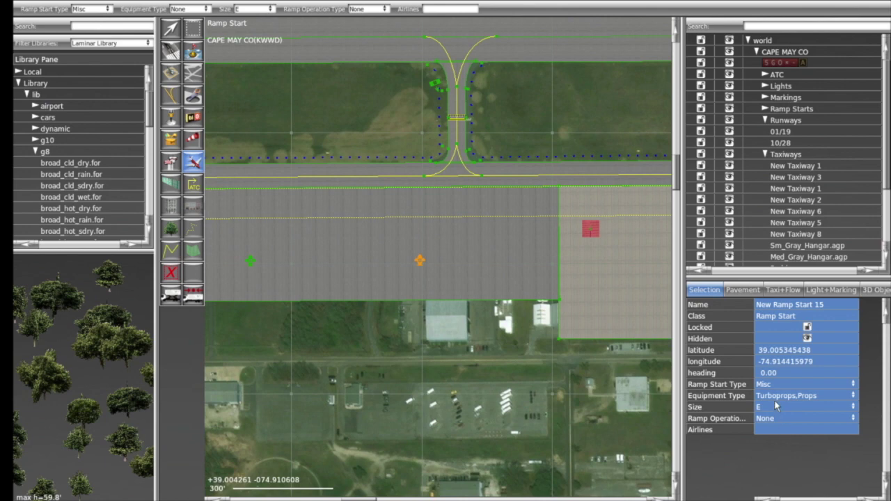
click(540, 352)
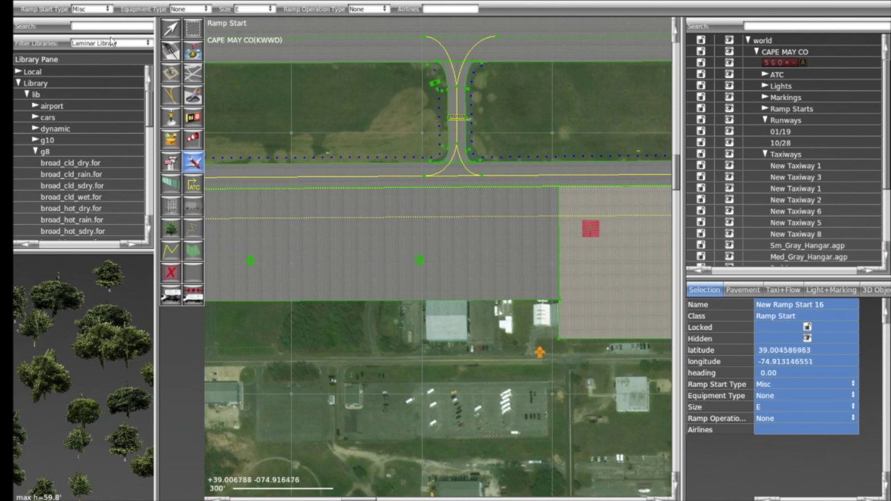
key(v)
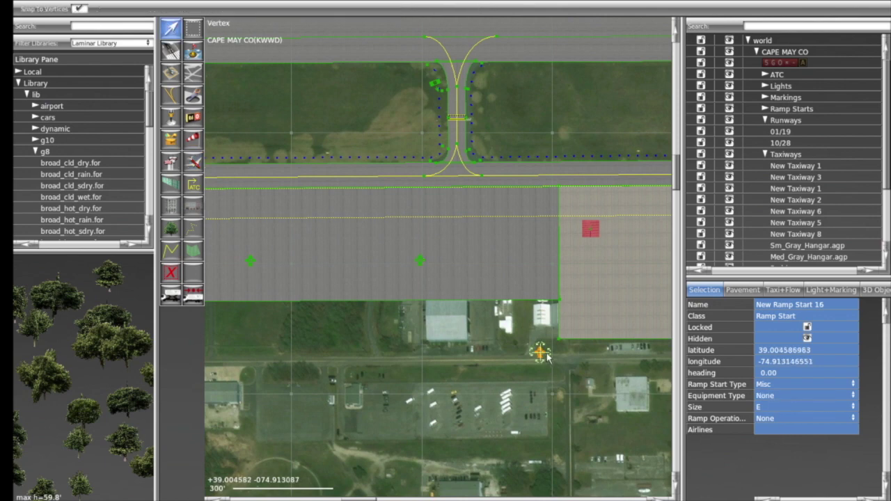
key(Delete)
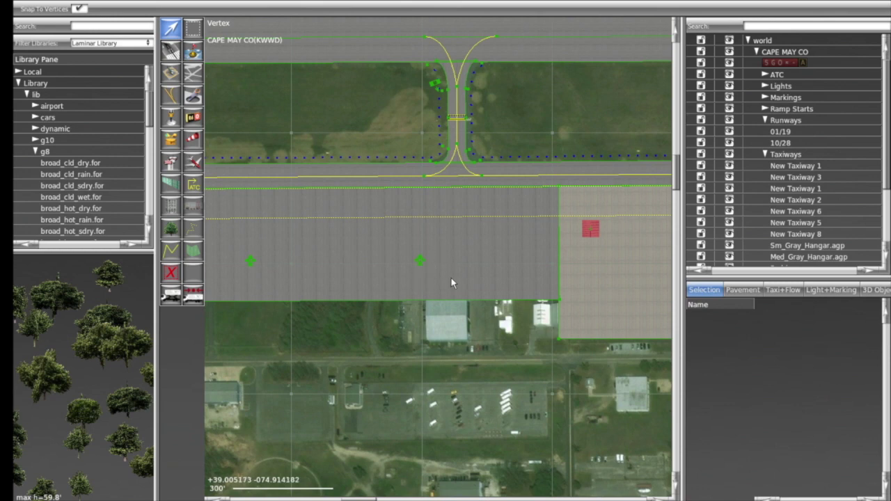
- Rotate the new ramp start on the dark apron to a heading of 12.70 and rename it VR Aviation Ramp Start
click(421, 262)
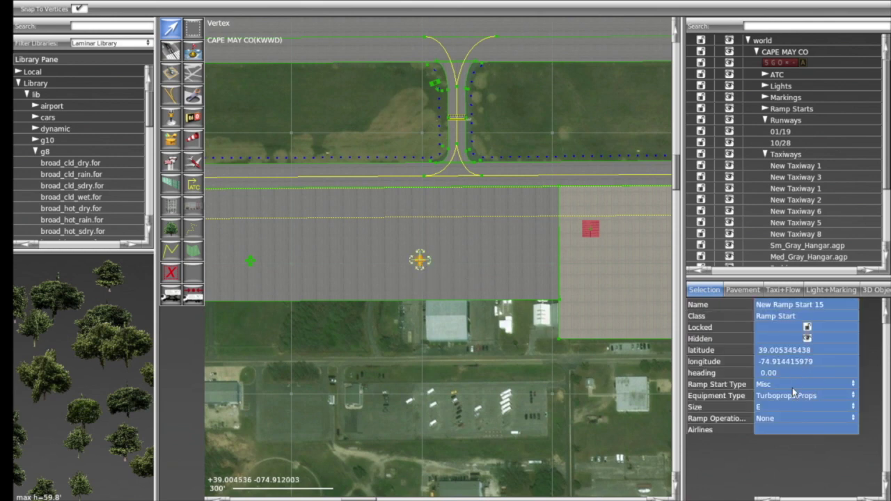
drag(420, 266, 401, 344)
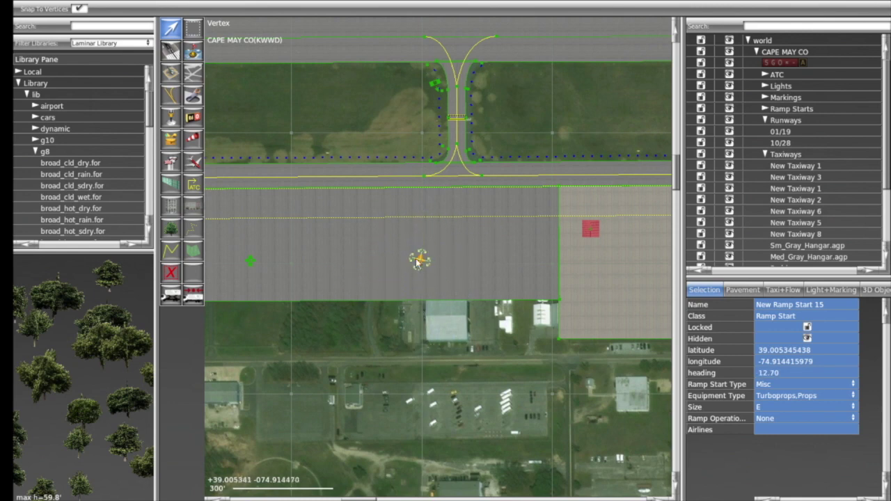
click(776, 307)
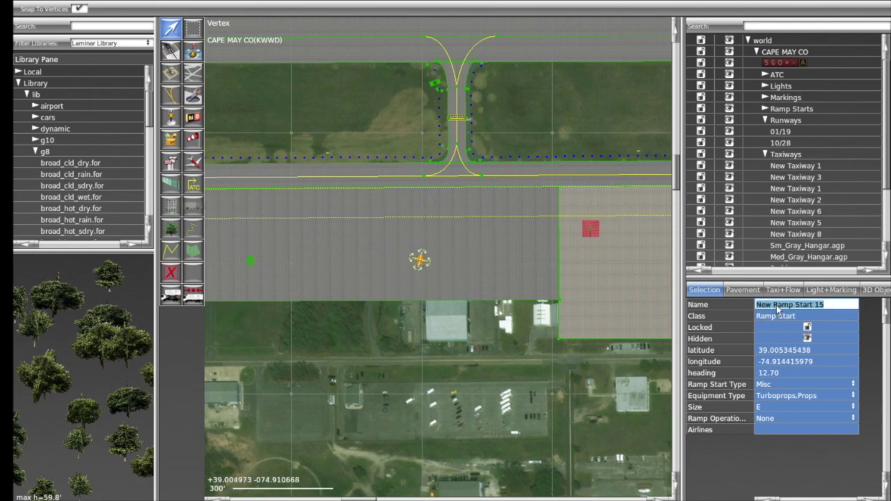
text(VR Av)
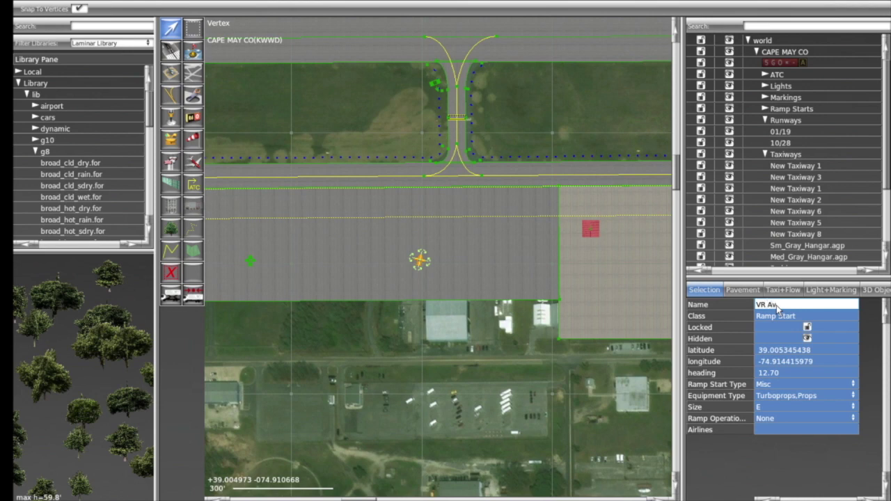
text(iation Ramp Start)
key(Return)
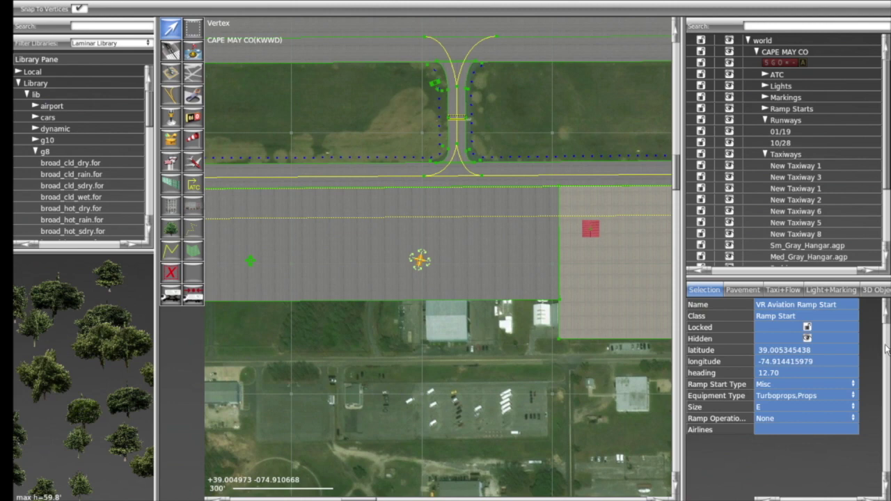
click(786, 430)
click(712, 480)
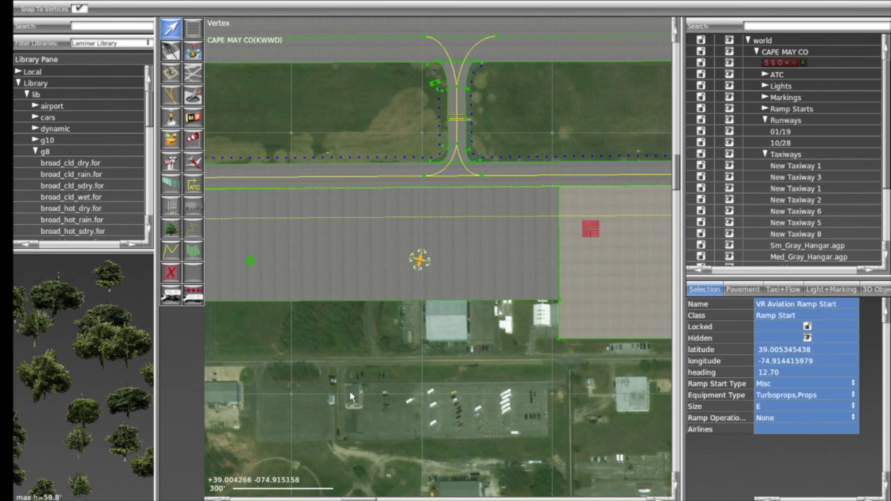
- Draw a one-way, size E aircraft taxi route named N on the concrete apron, running east to the large hangar, south, and back west
scroll(281, 313, down, 5)
right_drag(303, 295, 348, 298)
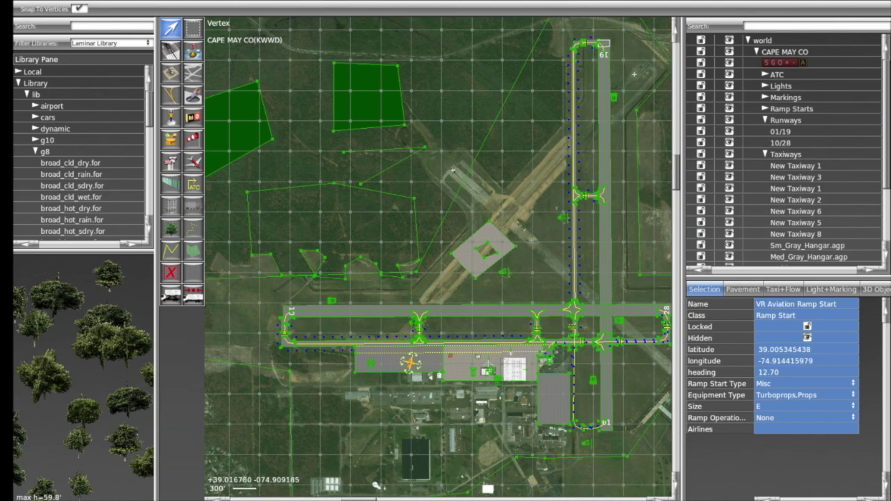
scroll(498, 348, up, 4)
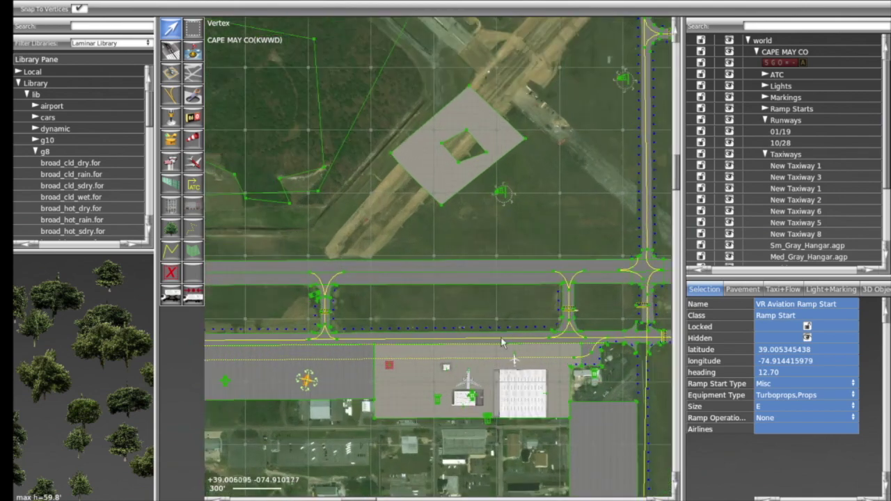
scroll(438, 399, up, 3)
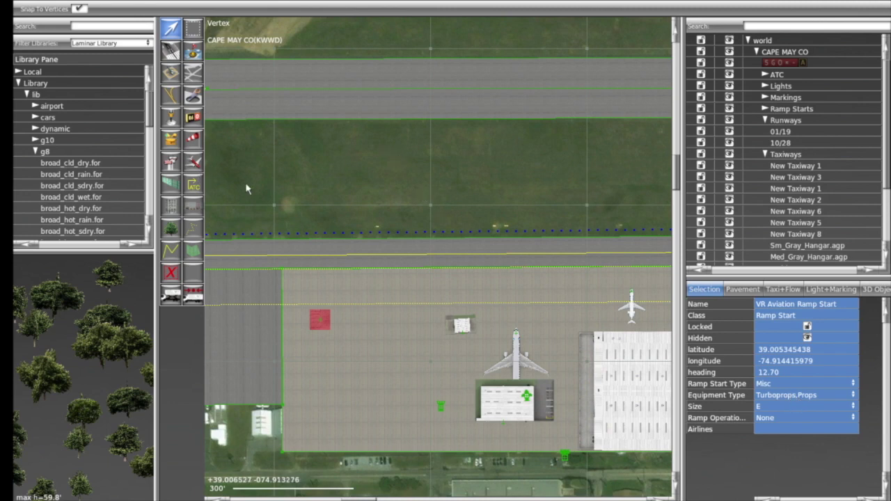
click(195, 186)
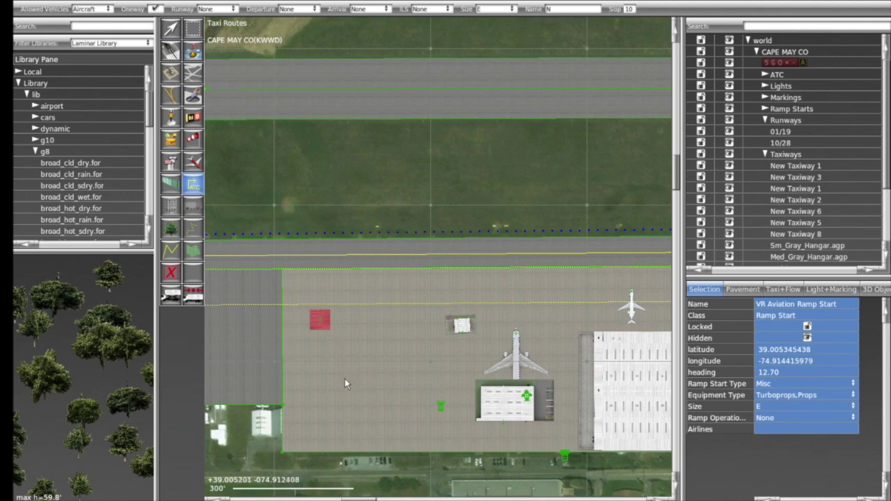
click(288, 287)
click(579, 291)
click(574, 336)
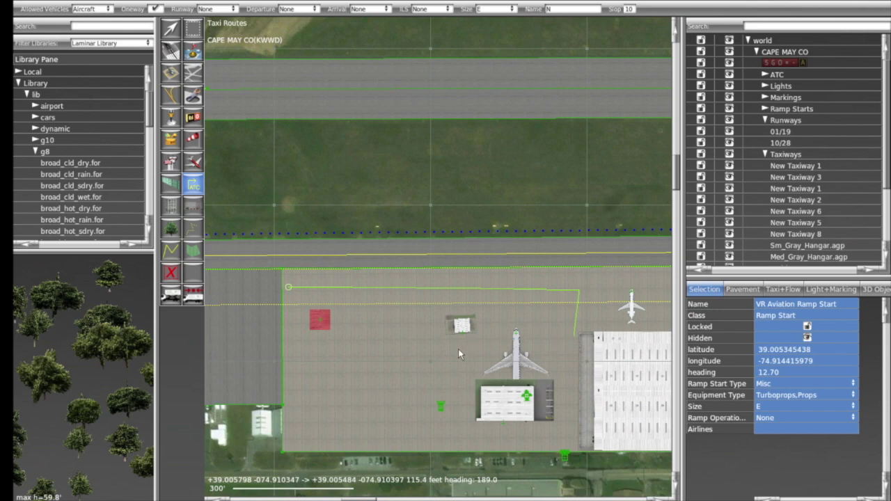
click(441, 360)
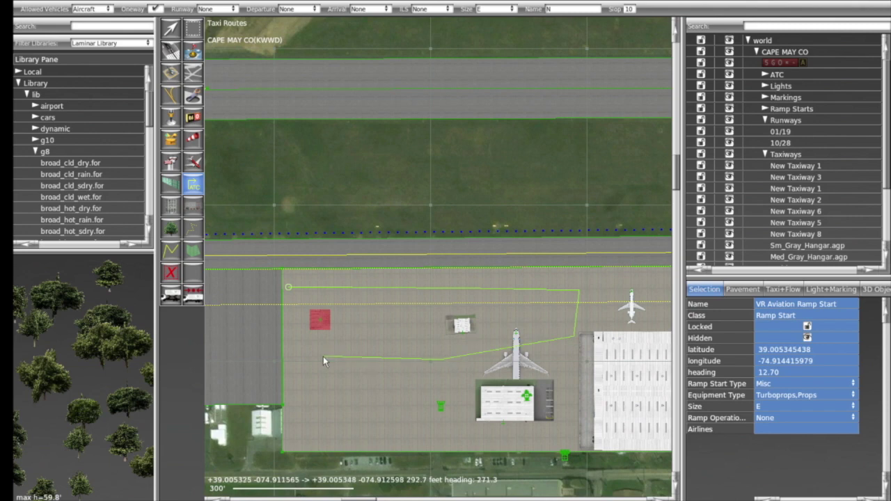
double_click(323, 360)
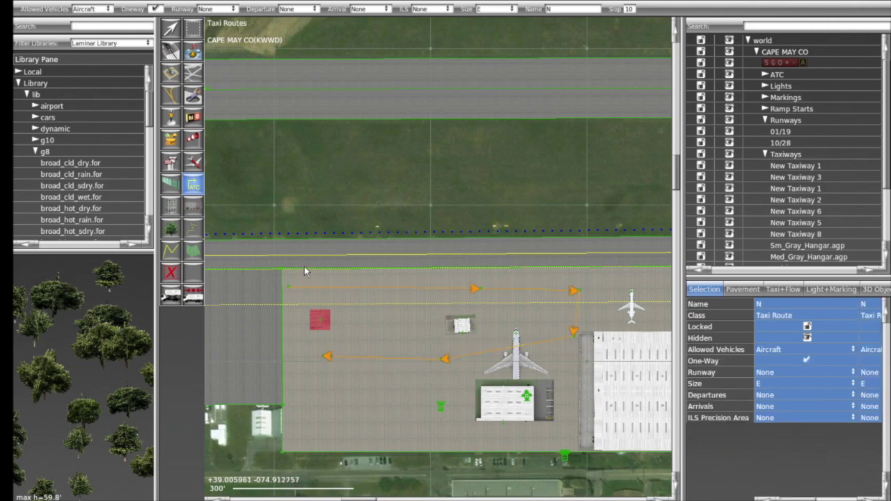
- Change the allowed vehicles to Ground Trucks for the first listed segment of the selected taxi route N
click(172, 29)
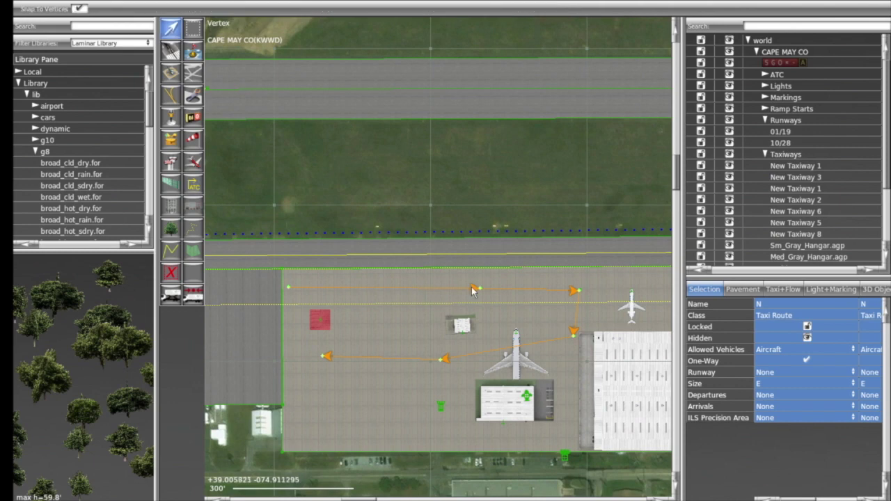
click(781, 364)
- Place the lib/cars/car_or_truck.obj object on the grass between the runway and the parallel taxiway, north of the concrete apron
right_drag(575, 362, 408, 314)
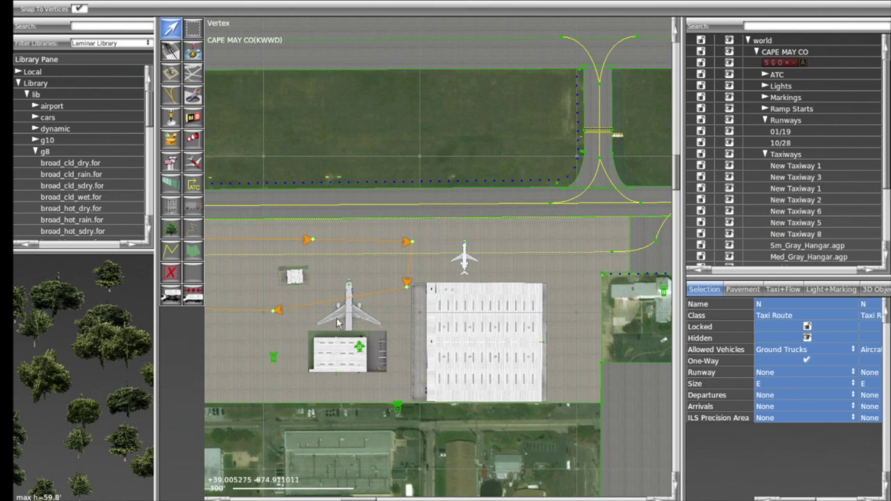
click(172, 208)
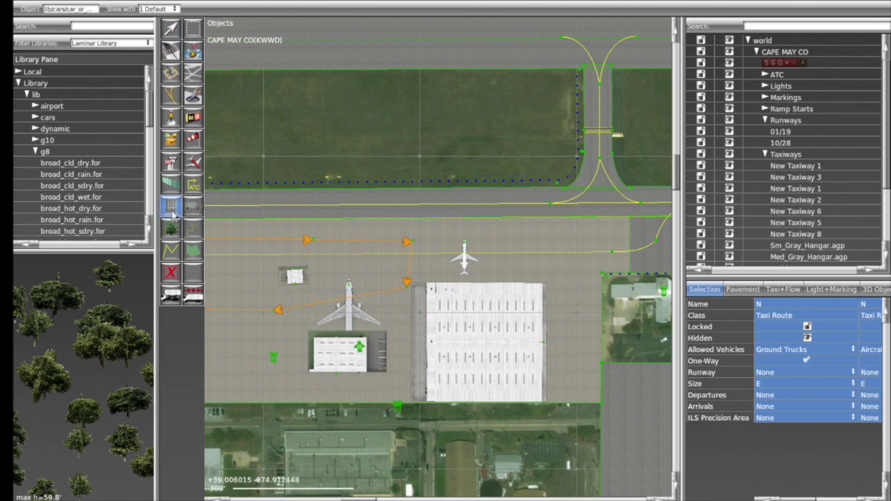
click(292, 122)
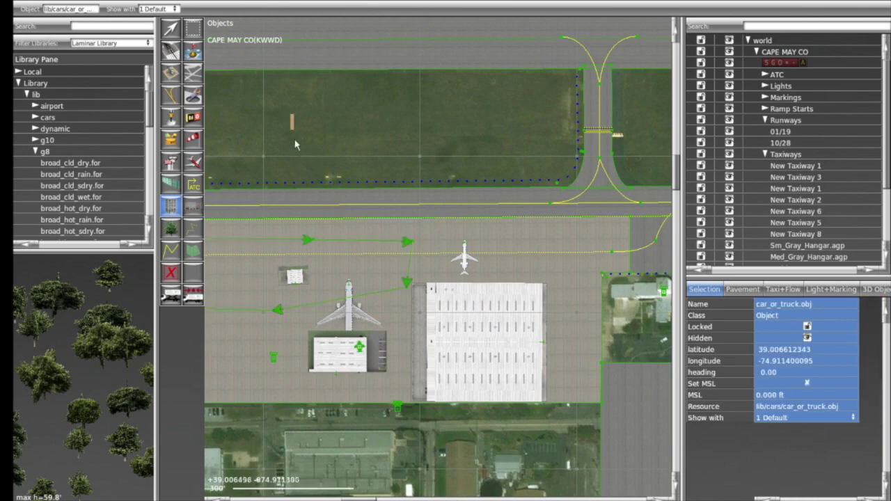
scroll(280, 133, up, 8)
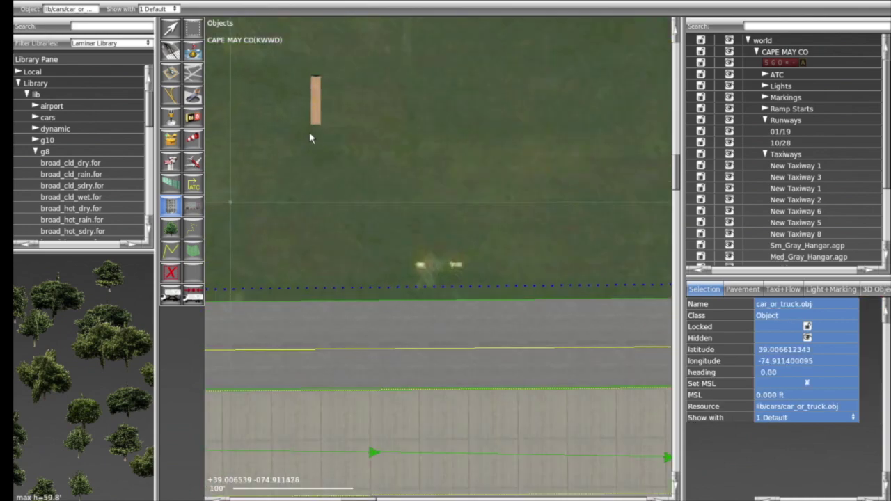
scroll(328, 124, down, 4)
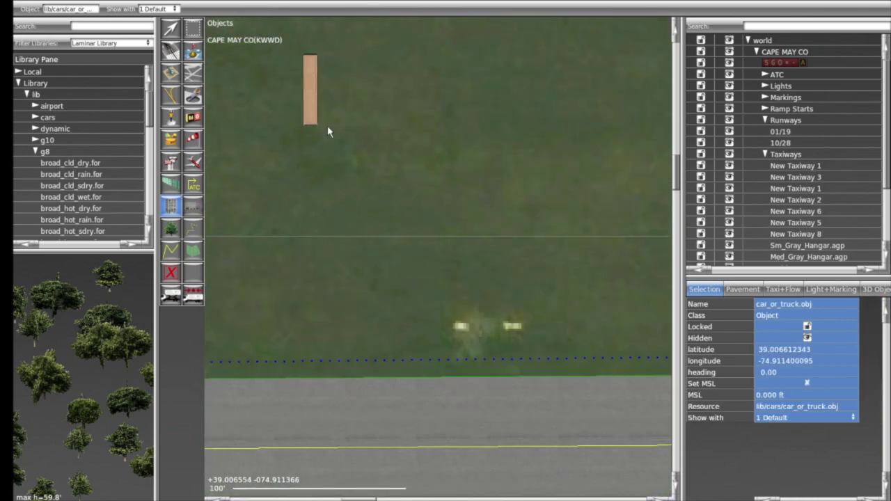
- Preview the broad_hot_dry.for and broad_cld_sdry.for forests from the library's g8 folder
click(64, 208)
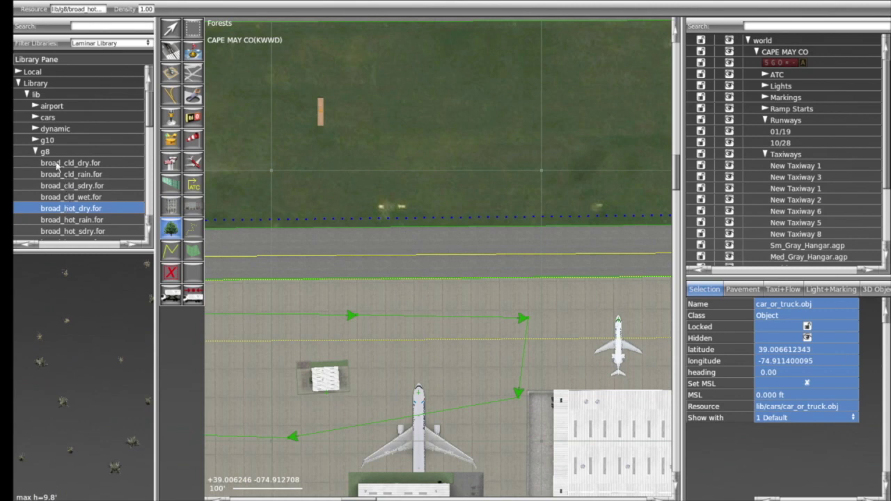
click(74, 185)
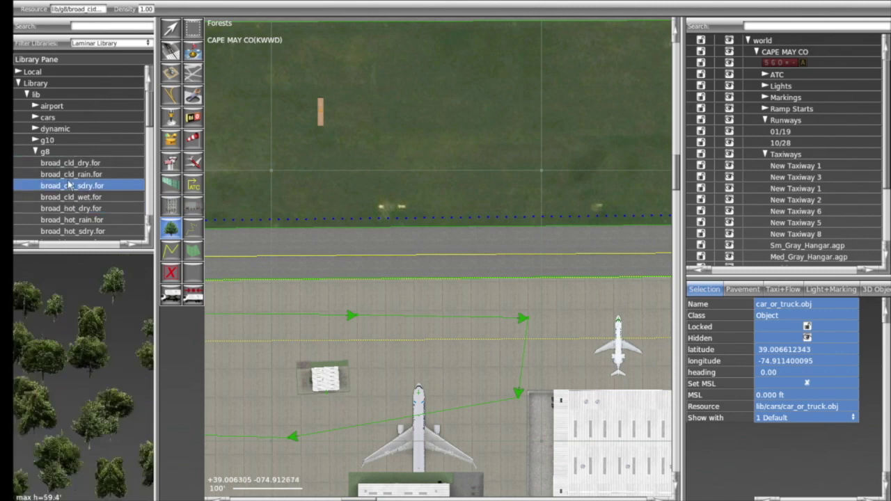
- Draw a three-point runway_marker_yellow.str object string on the grass southeast of the placed vehicle, and delete it again
click(193, 230)
click(279, 175)
click(419, 166)
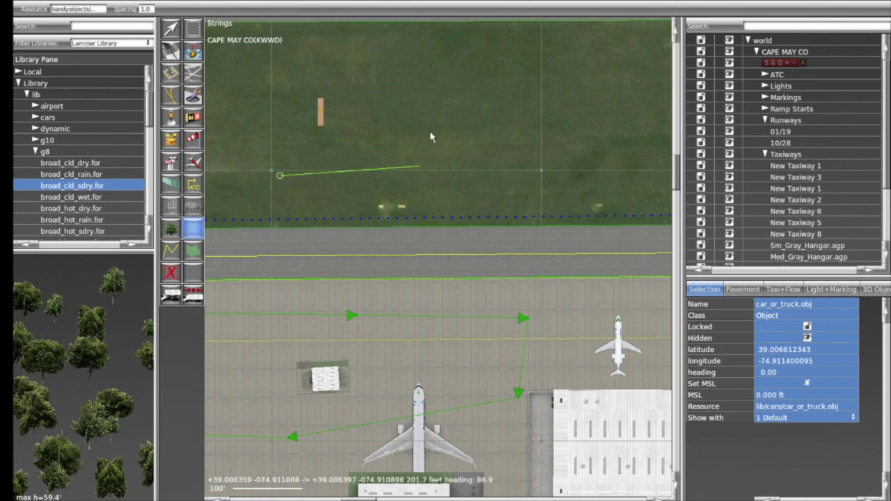
key(Return)
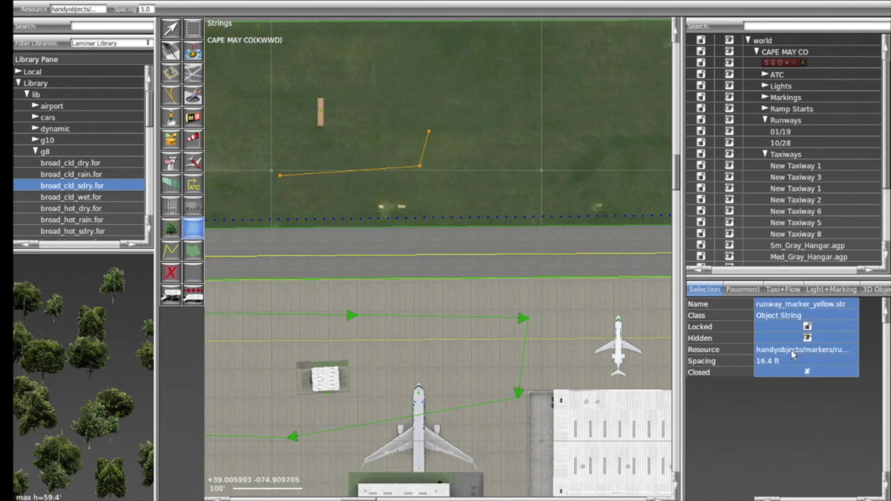
key(v)
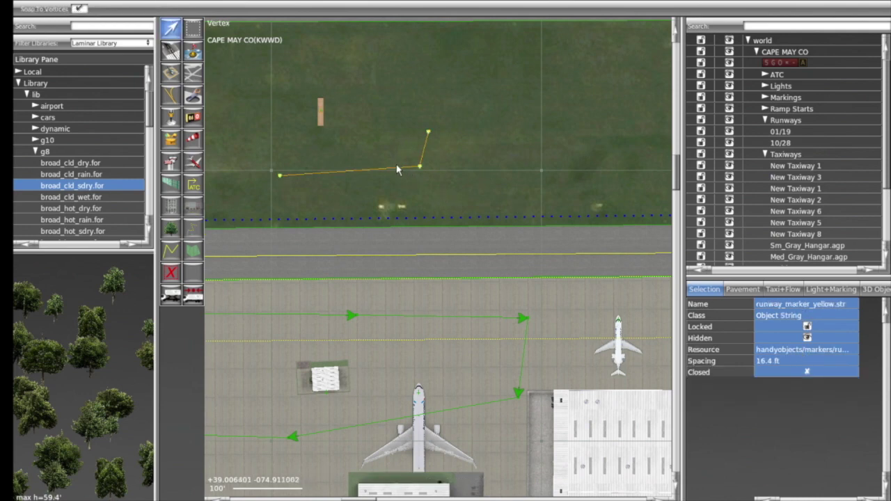
key(Delete)
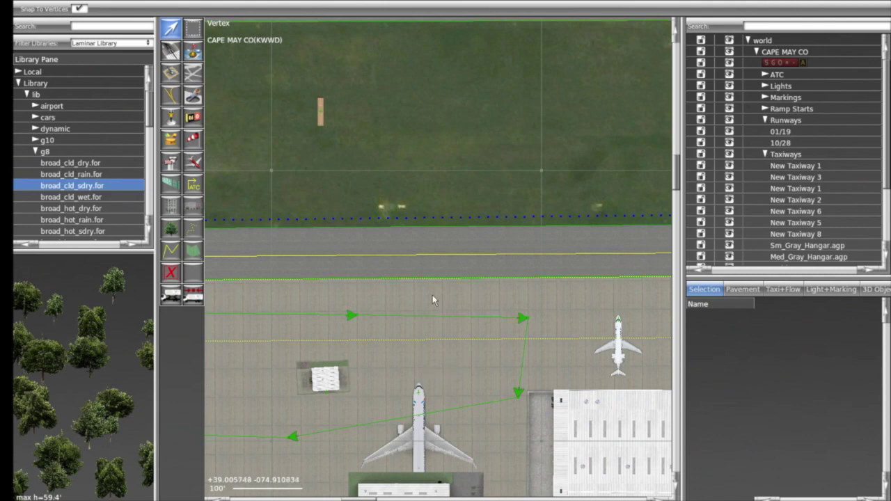
- Draw a rectangular exclusion zone over the woodland just west of the runway 10 threshold and set it to exclude Forests
scroll(406, 203, down, 4)
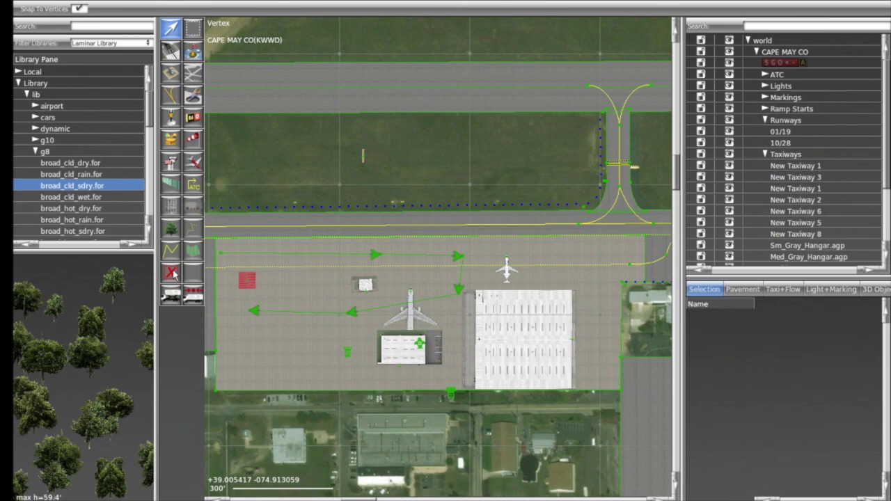
scroll(324, 268, down, 5)
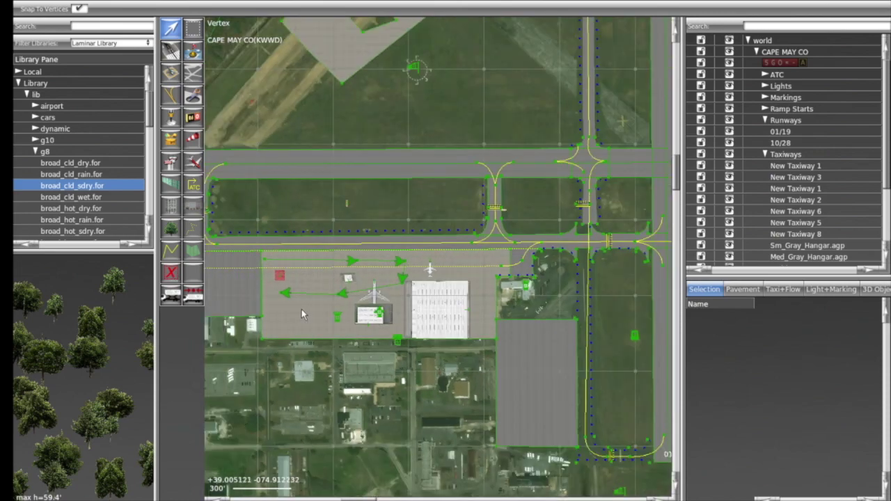
scroll(417, 341, down, 2)
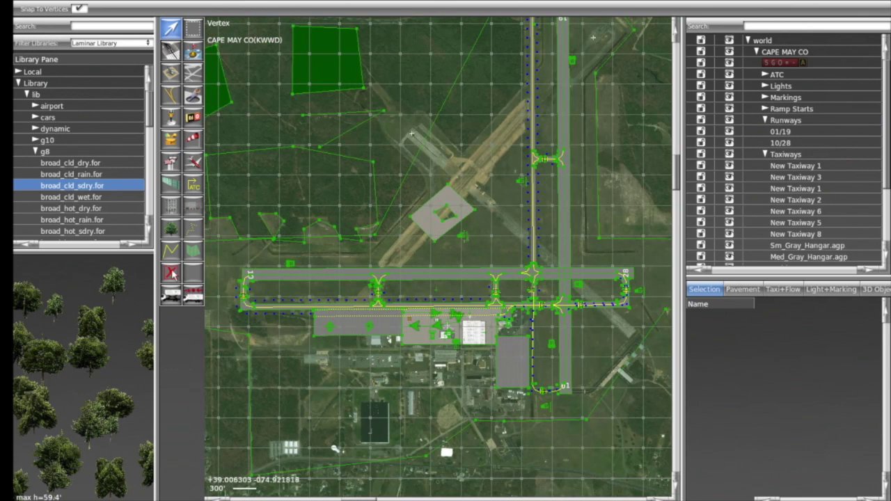
right_drag(304, 319, 345, 282)
scroll(440, 317, down, 2)
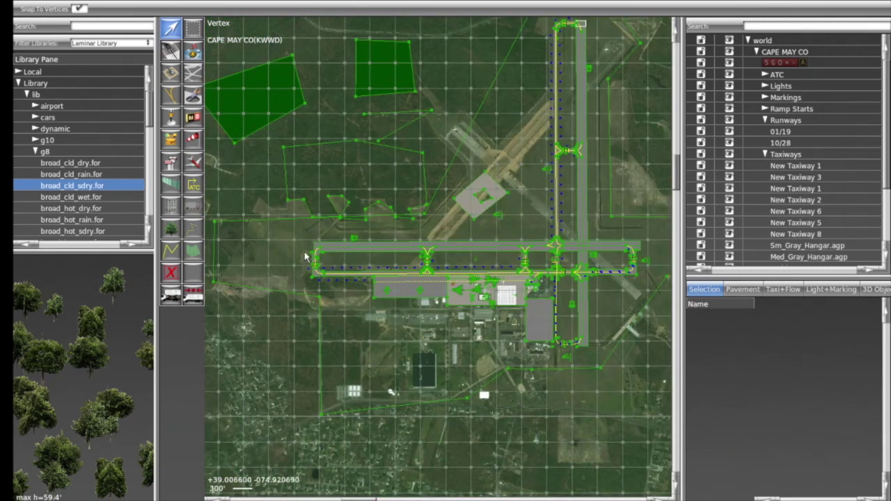
scroll(308, 258, up, 3)
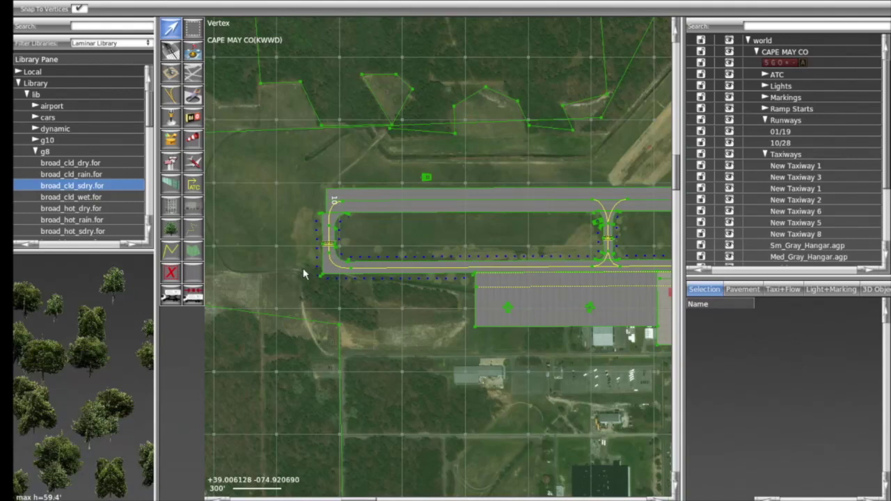
scroll(299, 224, down, 3)
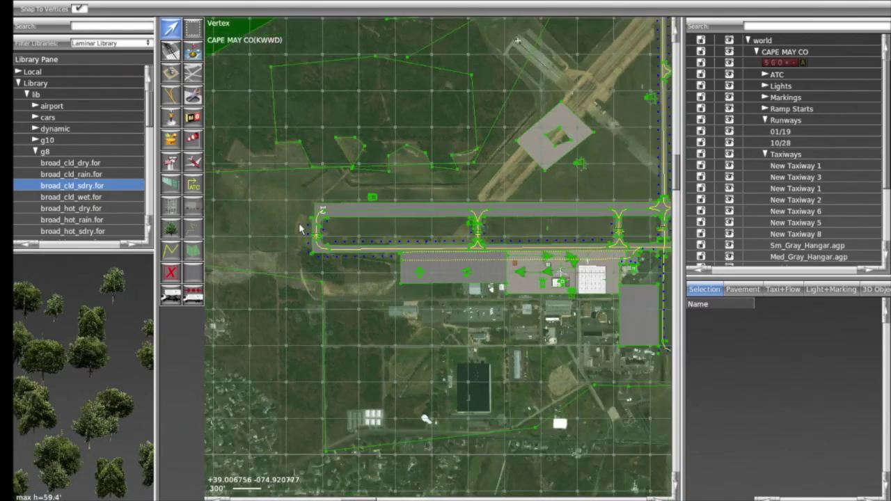
scroll(349, 259, down, 2)
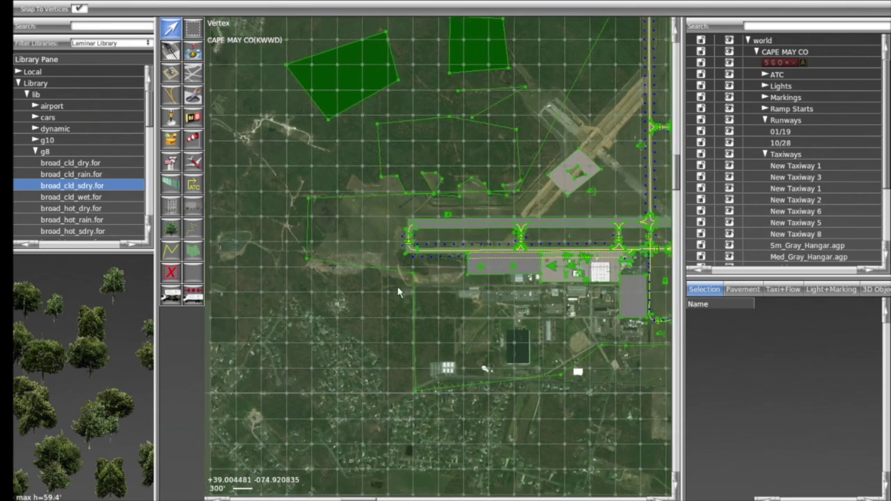
click(170, 273)
drag(313, 210, 398, 251)
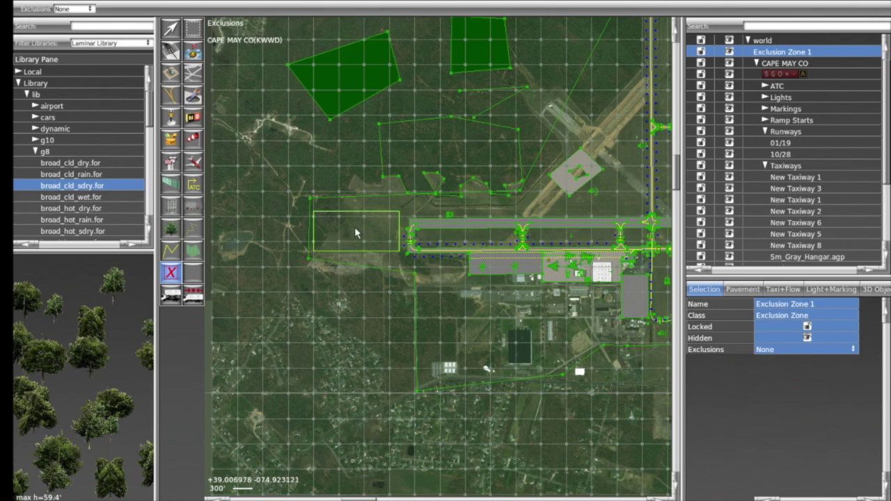
key(v)
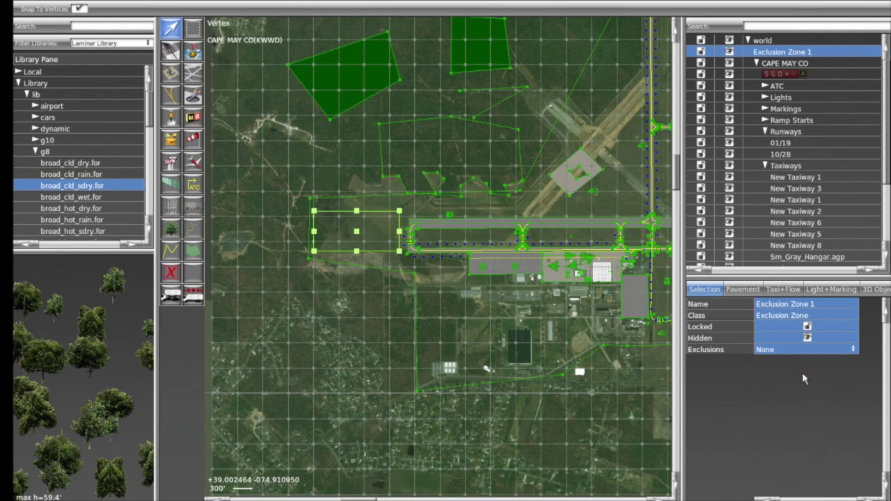
click(800, 350)
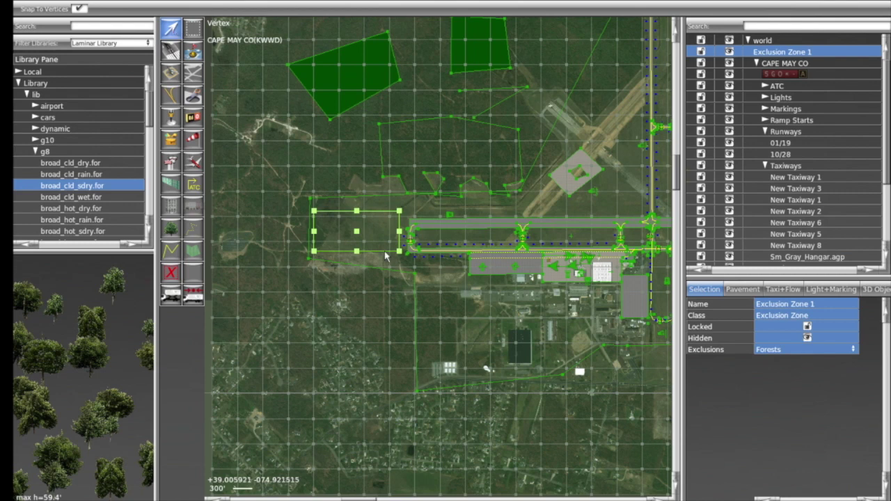
- Move and enlarge the exclusion zone to cover the built-up area south of the aprons, and add Objects to its exclusions
drag(376, 251, 405, 251)
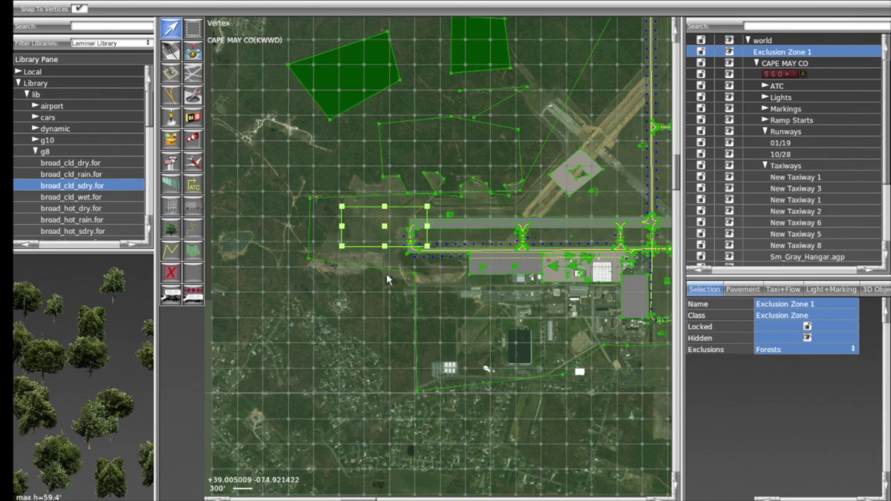
right_drag(386, 273, 365, 236)
drag(376, 217, 444, 323)
drag(463, 294, 600, 355)
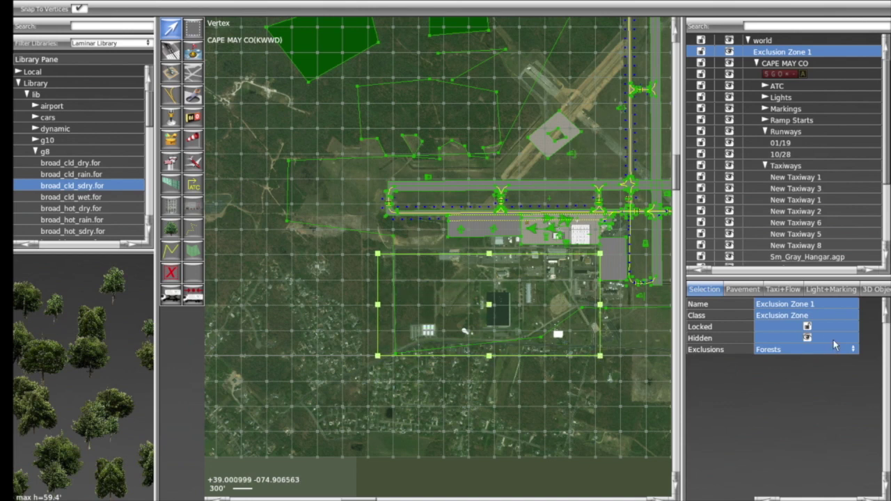
click(794, 355)
right_drag(636, 375, 499, 361)
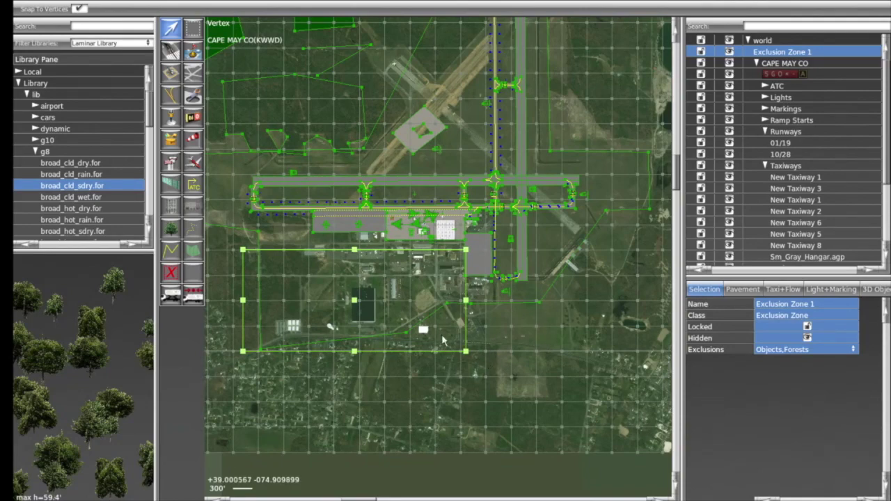
scroll(430, 326, up, 3)
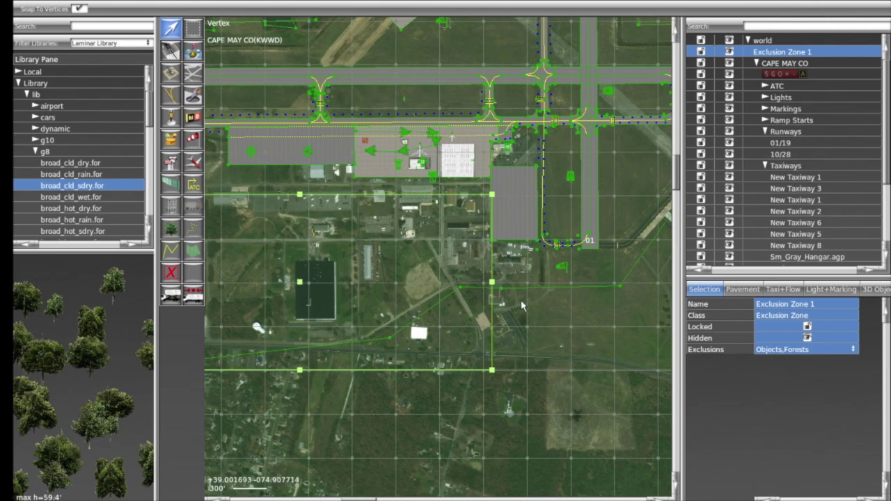
scroll(522, 305, up, 4)
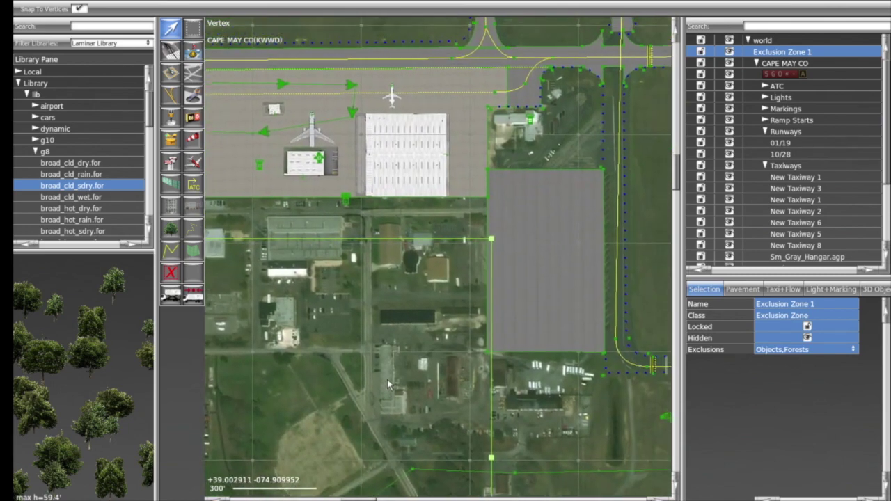
scroll(393, 327, down, 1)
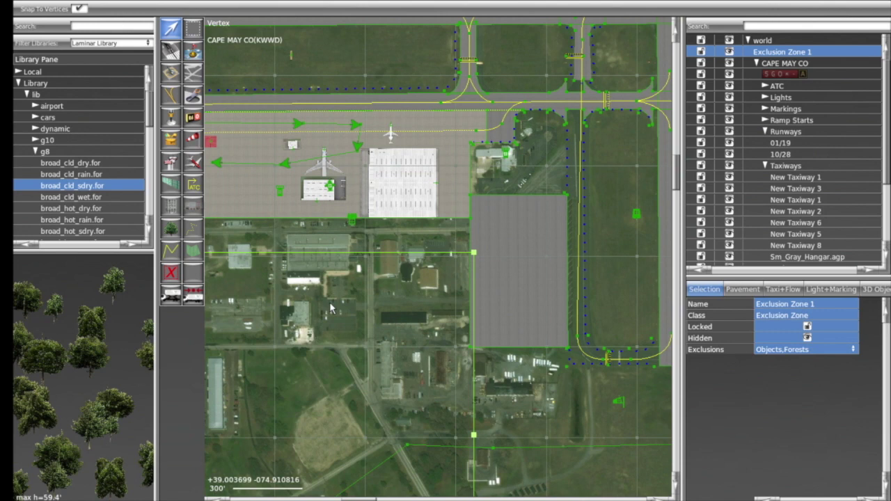
- Place a truck parking location near the southwest corner of the light concrete apron
scroll(331, 307, down, 1)
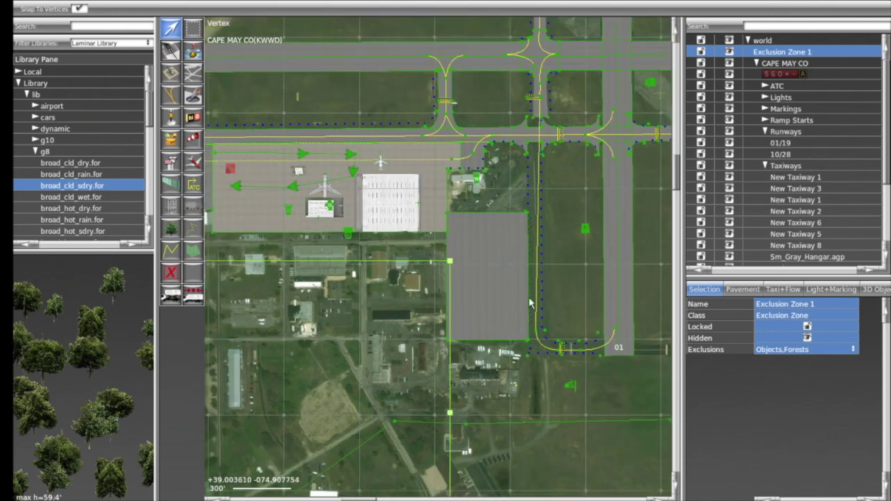
click(174, 297)
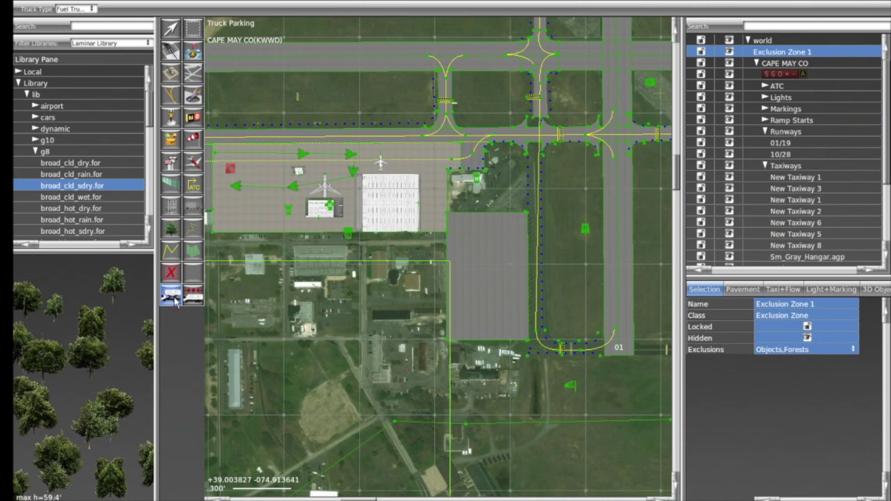
scroll(389, 328, up, 5)
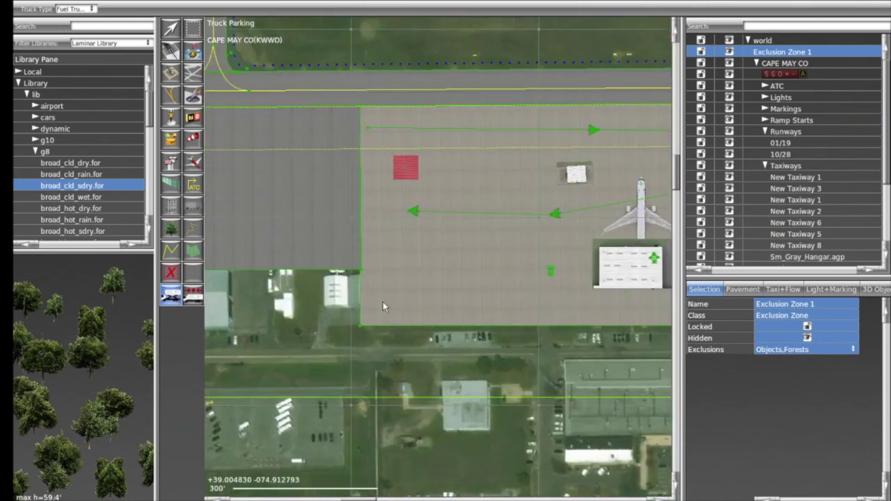
click(383, 301)
scroll(414, 296, up, 3)
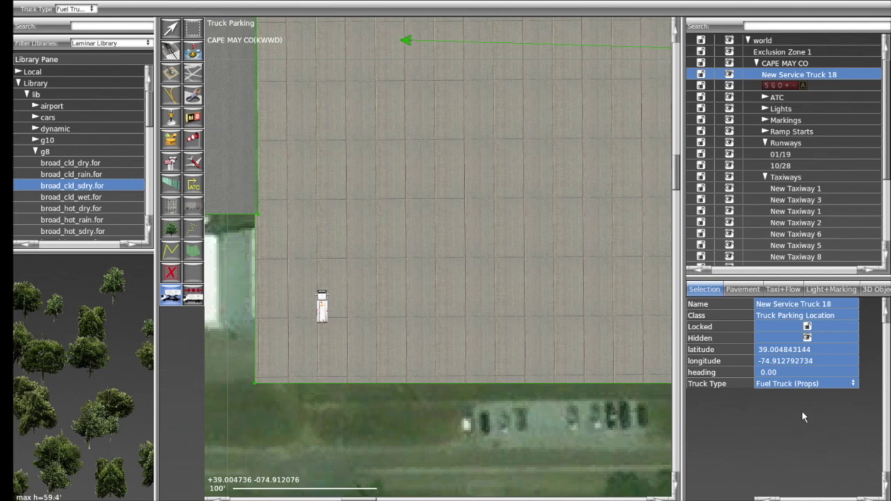
- Try the Crew Car, Baggage Loader, Fuel Truck (Liners) and Fuel Truck (Jets) types on the parked truck, and return it to Fuel Truck (Props)
key(Down)
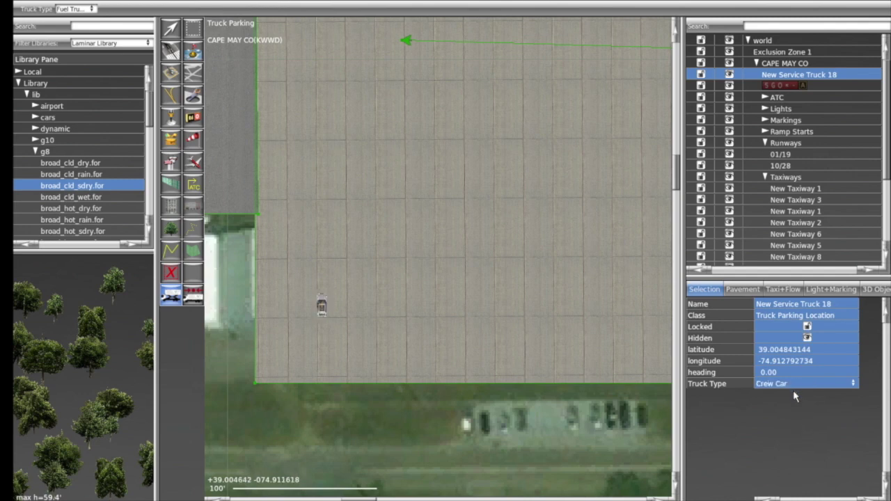
scroll(795, 385, down, 1)
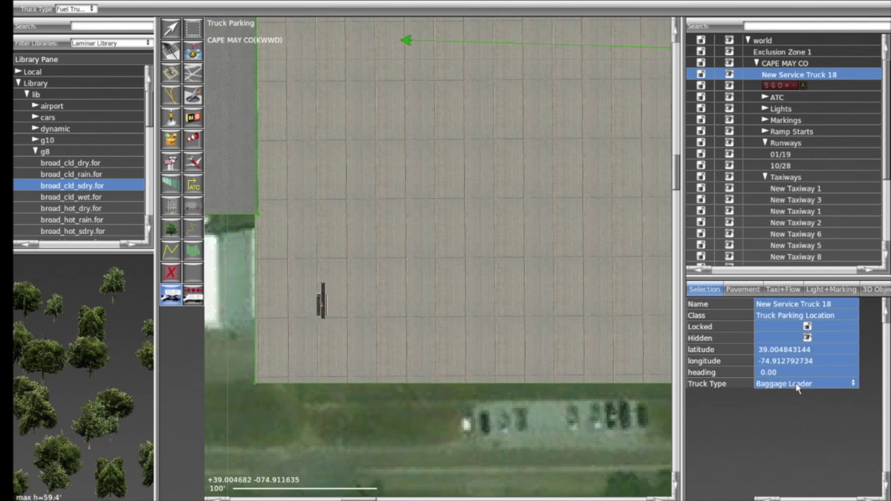
scroll(791, 388, down, 1)
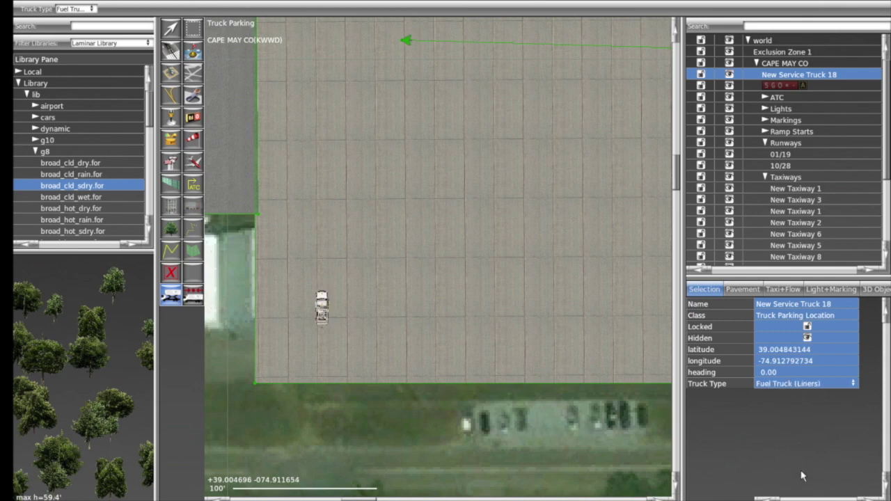
key(Down)
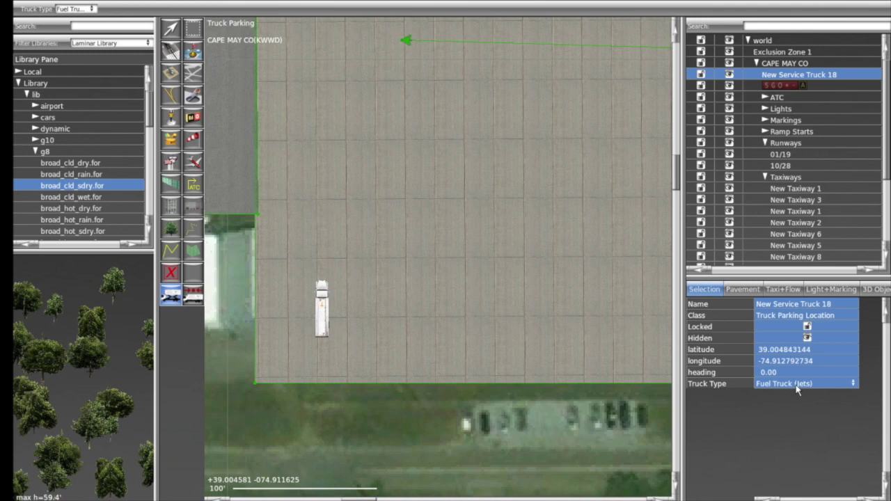
key(Down)
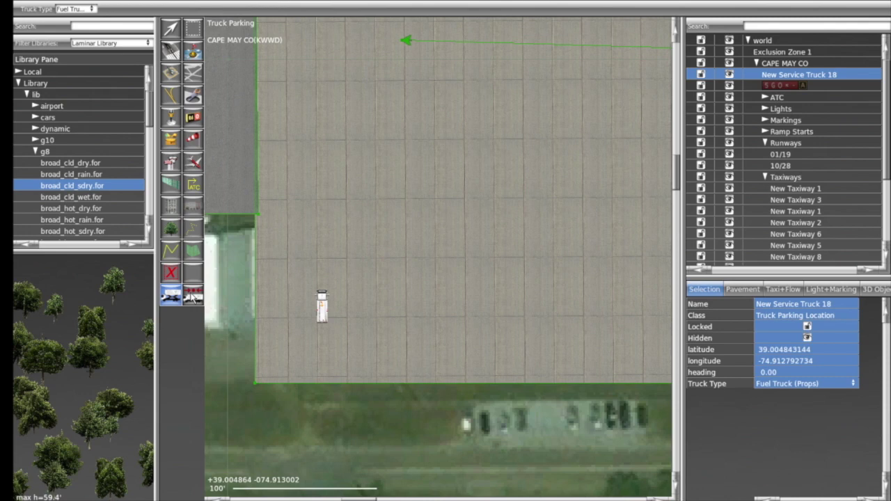
- Place three truck destinations on the concrete apron: one by its western edge, one east of the red building and one east of the truck
click(193, 295)
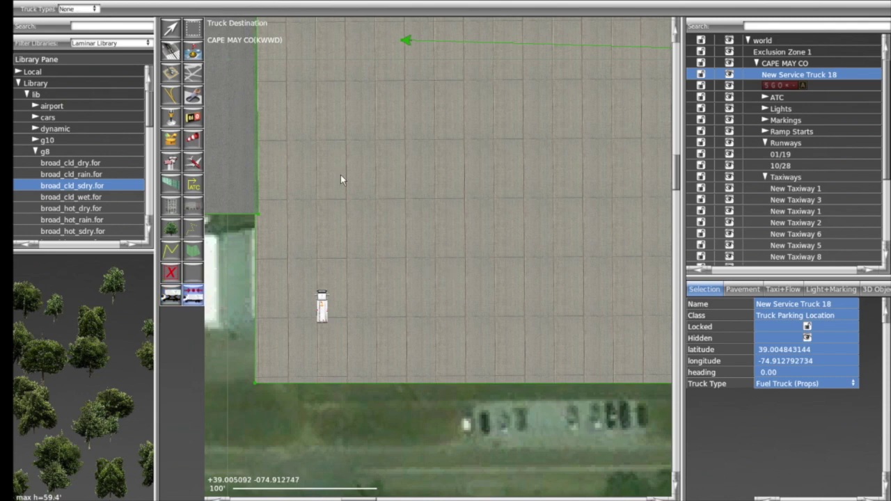
scroll(342, 188, down, 2)
right_drag(342, 192, 365, 349)
click(346, 268)
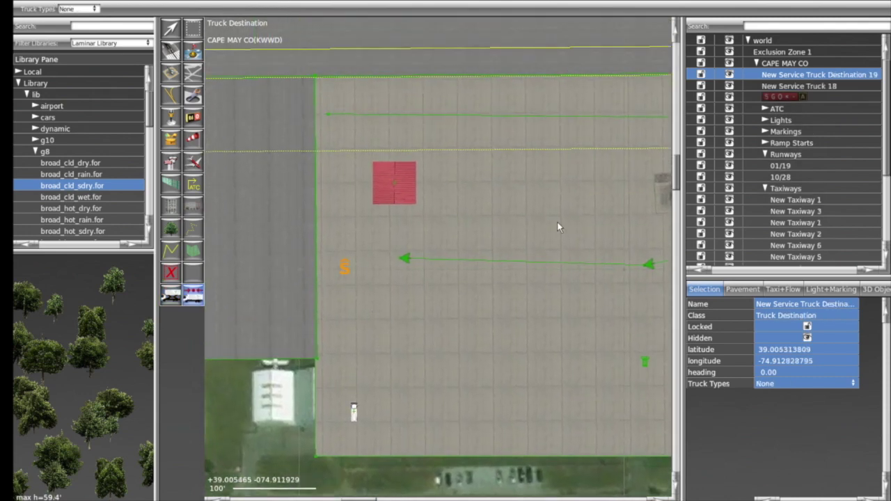
click(576, 173)
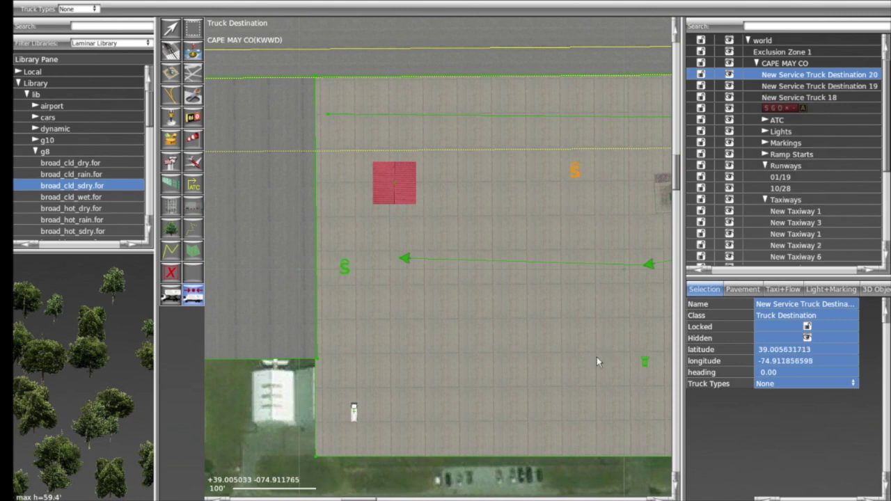
click(596, 378)
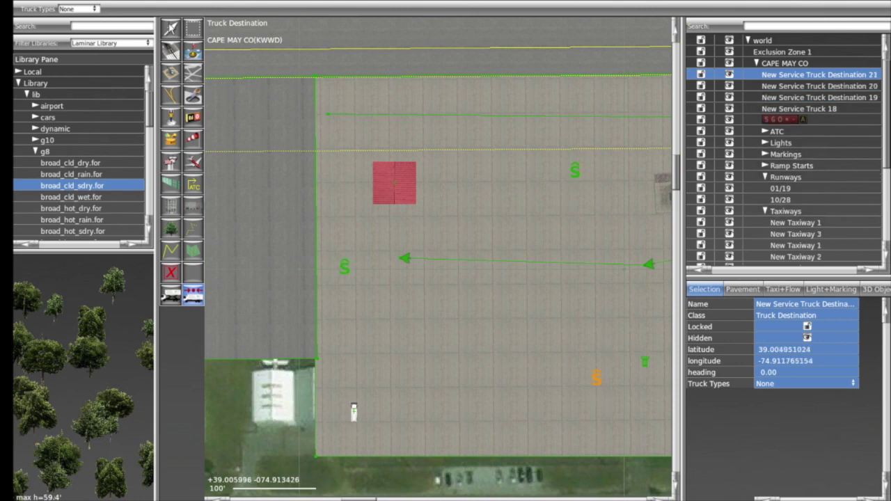
- Check the properties of the western and southeastern truck destinations, and clear the selection
click(171, 28)
click(345, 269)
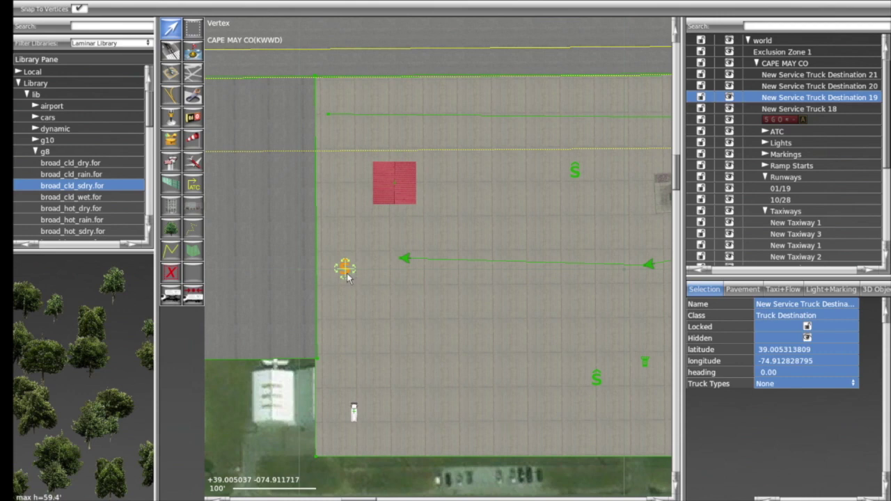
click(598, 380)
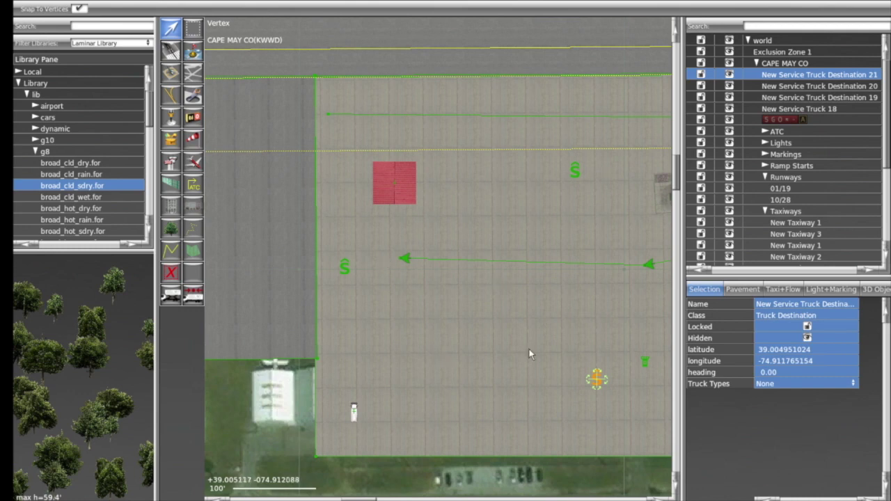
click(248, 425)
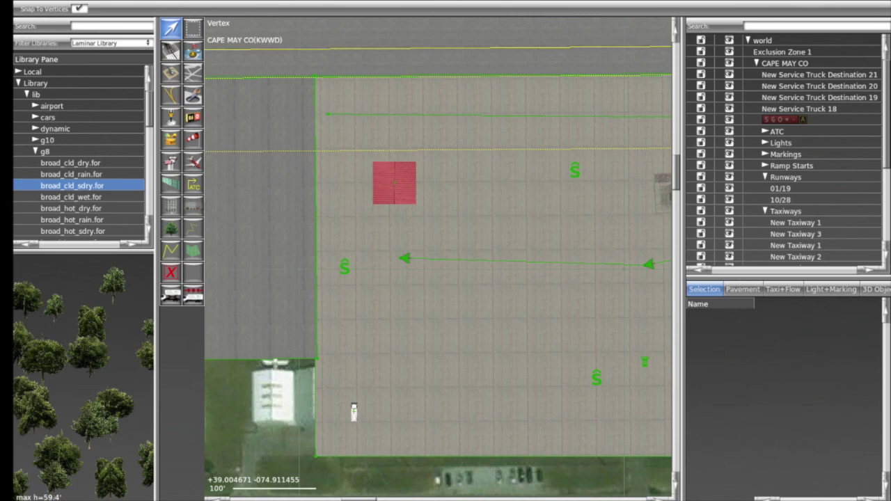
- Look over the whole airport layout, examining the aprons, the exclusion zone and the forest polygon north of runway 10/28
scroll(518, 316, down, 5)
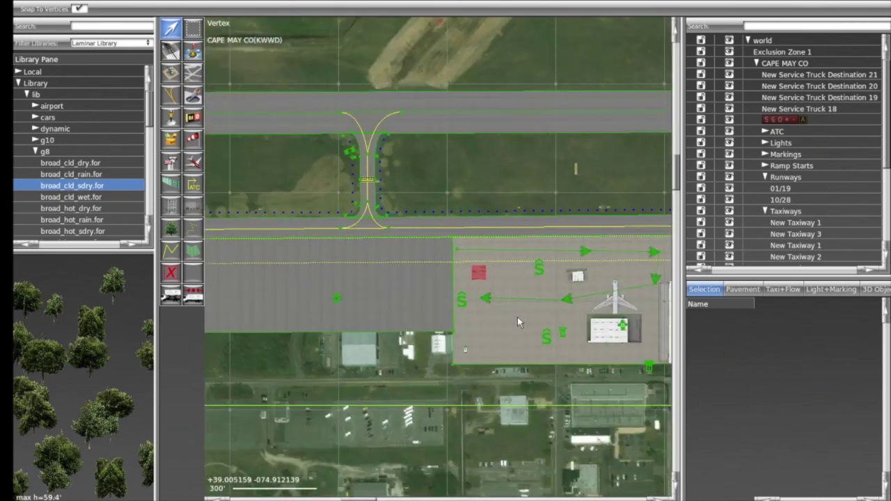
scroll(518, 316, down, 4)
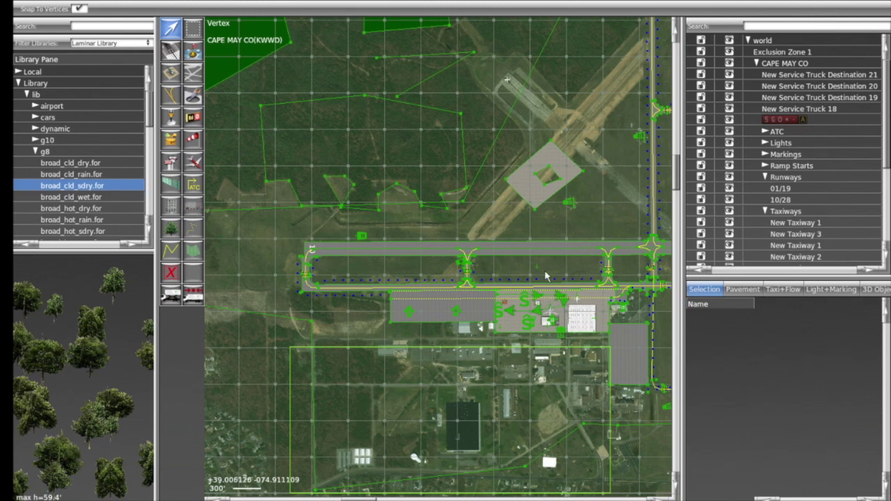
right_drag(554, 224, 507, 221)
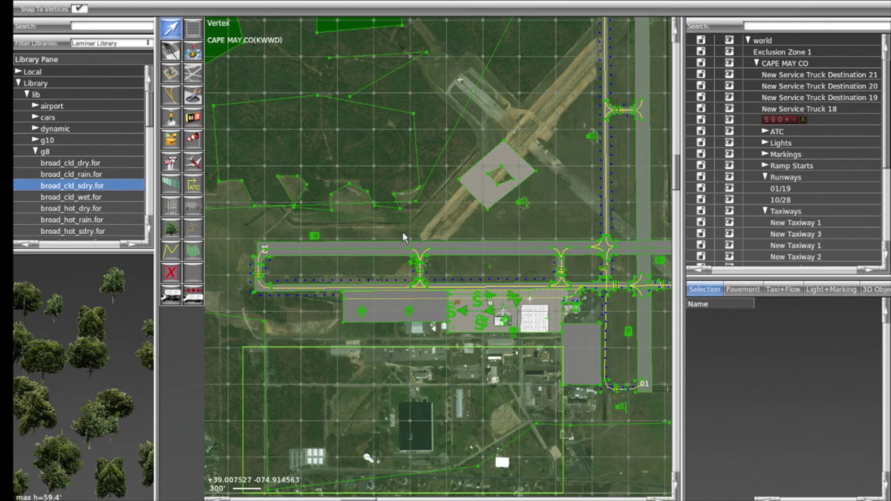
right_drag(450, 218, 452, 259)
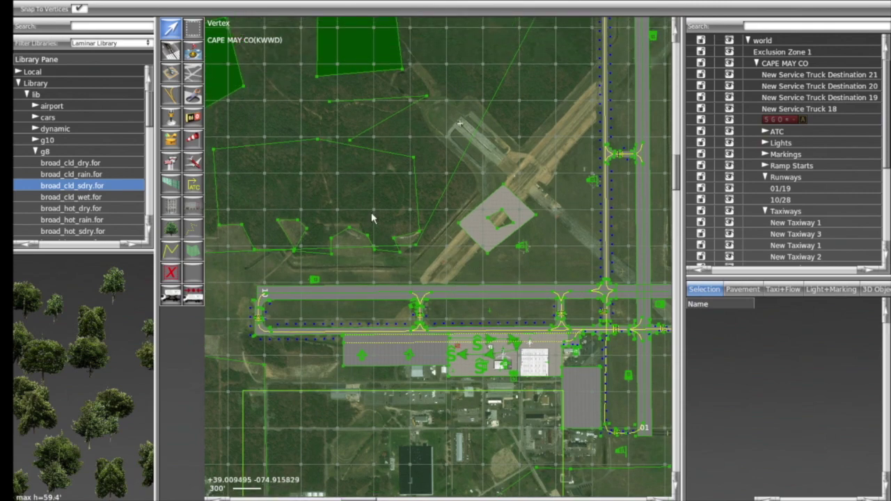
scroll(374, 218, up, 3)
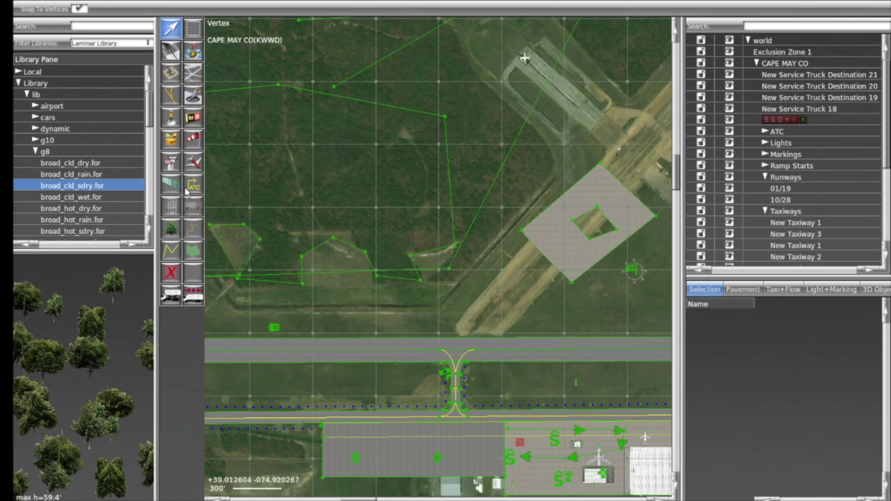
click(237, 282)
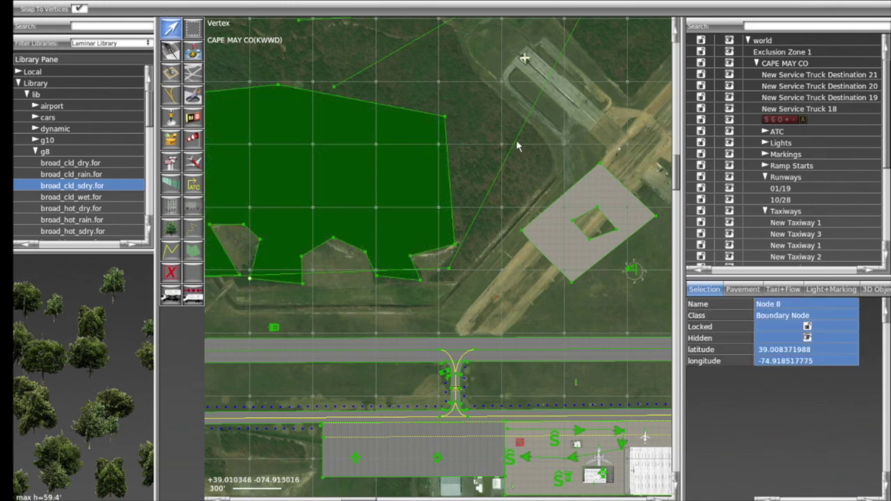
click(488, 144)
scroll(487, 142, down, 4)
scroll(487, 126, up, 2)
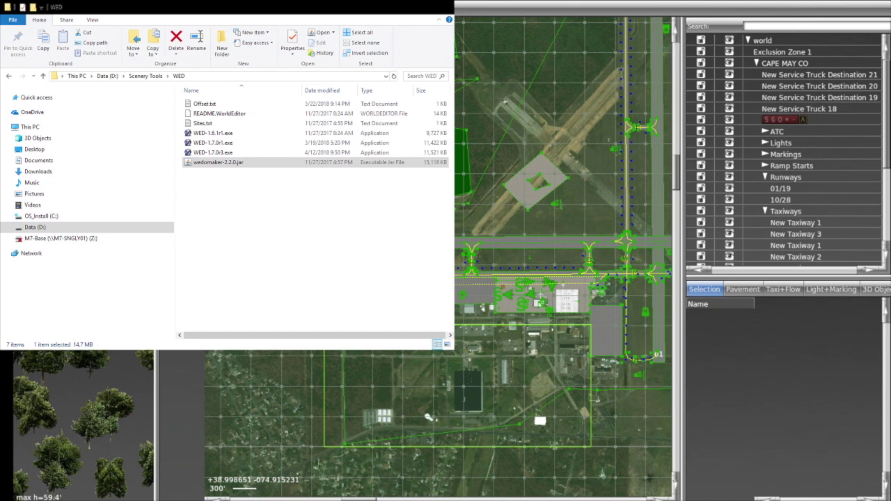
- In File Explorer, open the KWWD - Wildwood (Cape May) folder inside X-Plane 11B's Custom Scenery on the Data (D:) drive
click(34, 229)
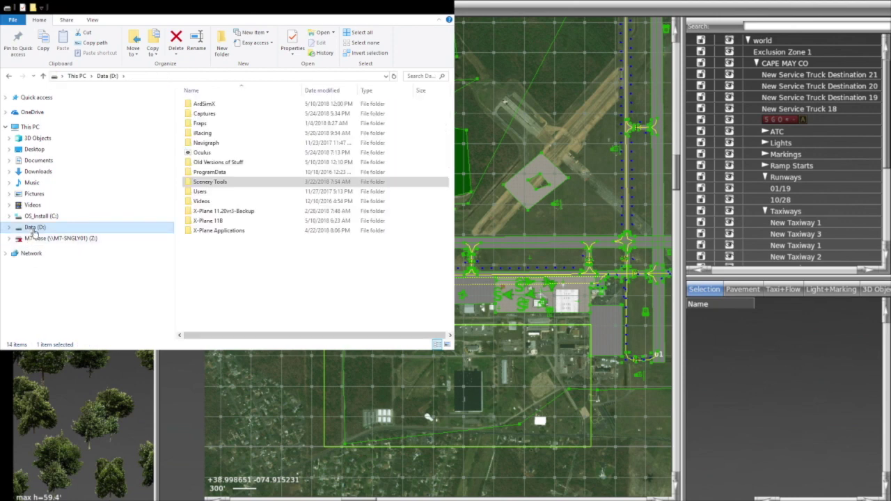
double_click(213, 220)
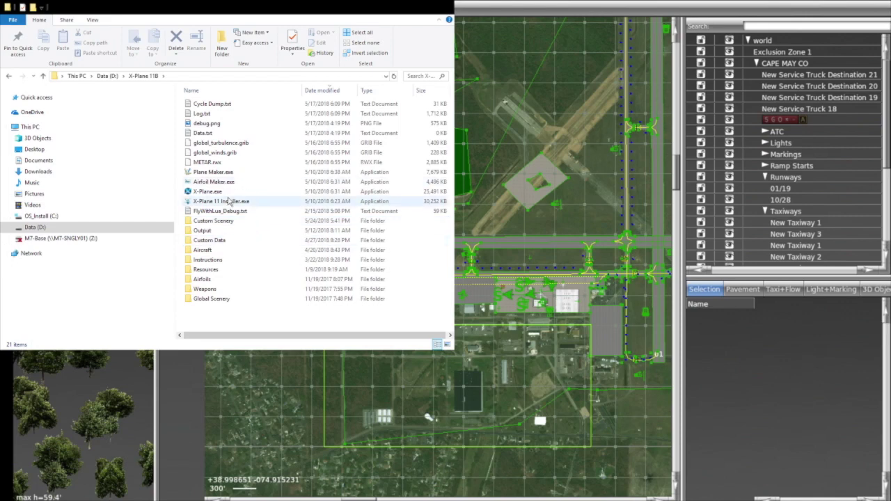
double_click(229, 221)
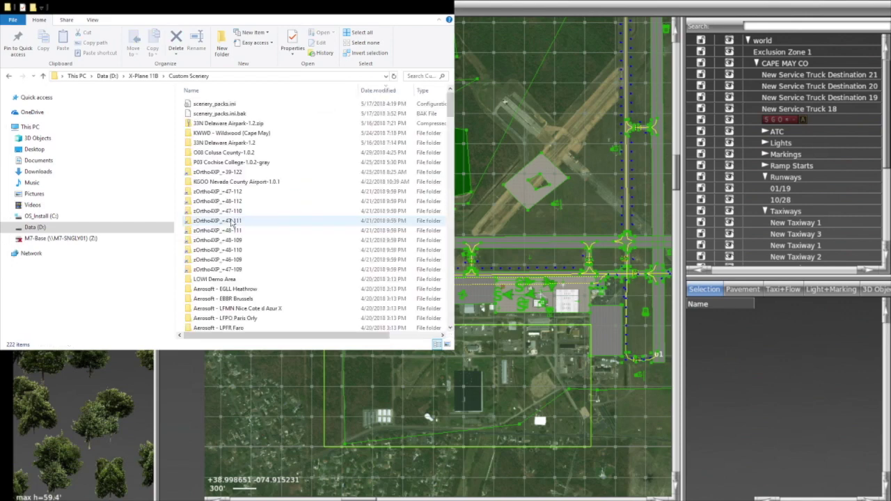
double_click(205, 134)
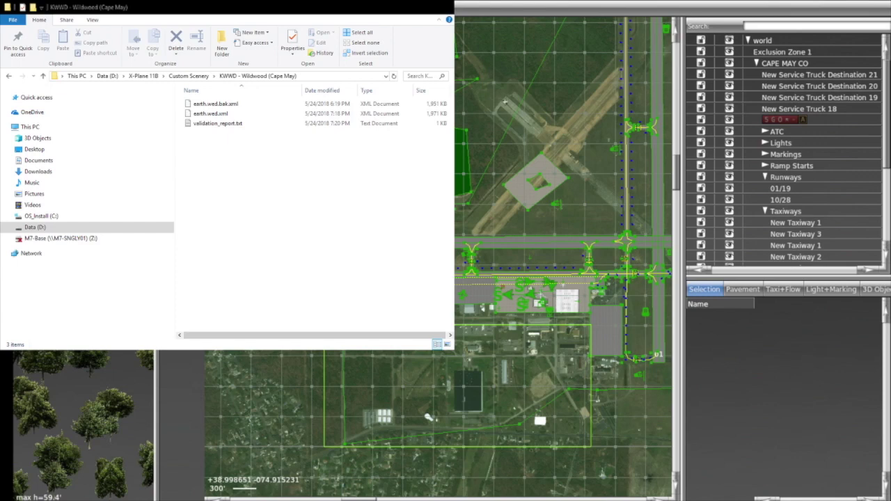
- Return to WorldEditor, dismiss the validation report, and delete the CLNC DEL and APP/DEP frequencies from the ATC group
key(alt+Tab)
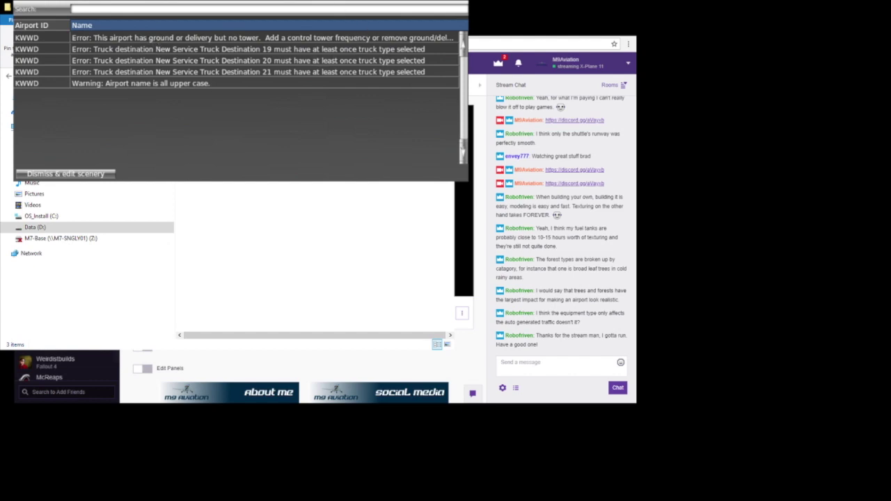
key(Return)
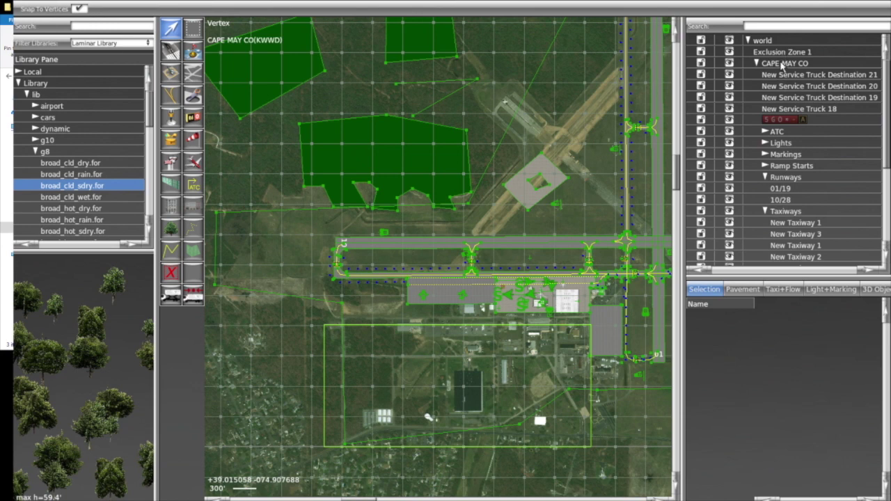
click(765, 131)
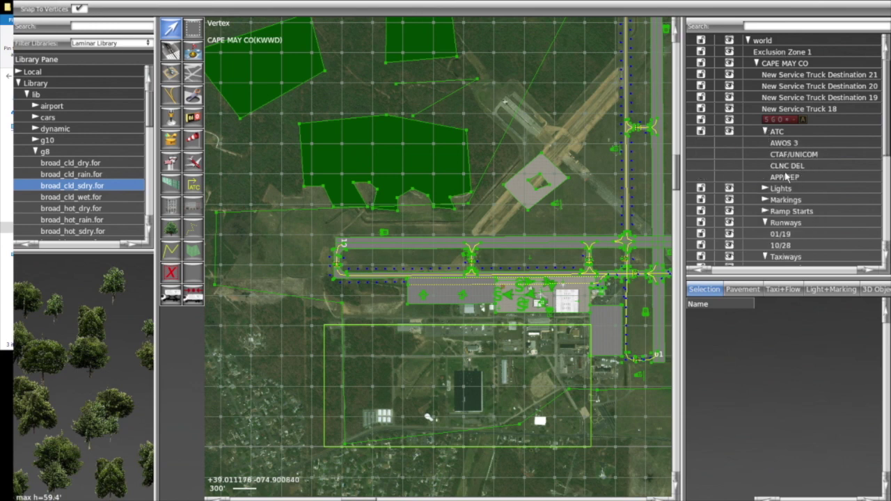
click(777, 167)
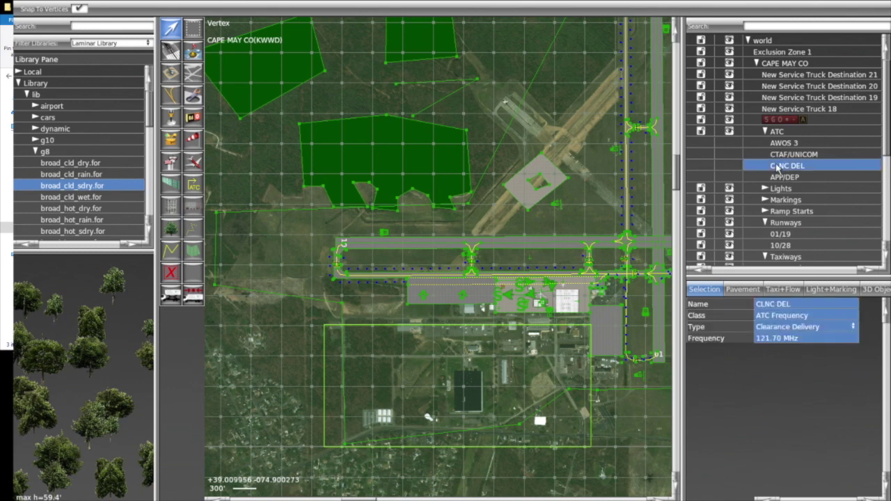
key(Delete)
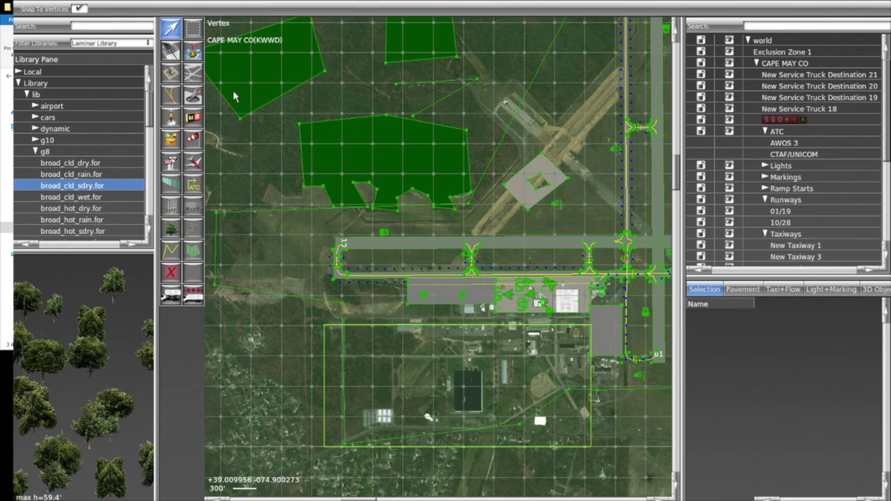
- Set the truck types of the destination by the concrete apron's western edge to Fuel Truck (Props)
scroll(467, 291, up, 6)
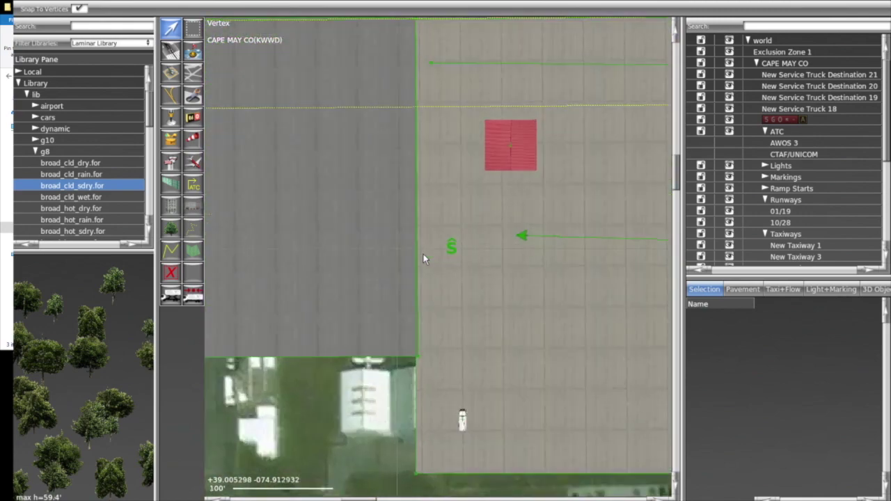
click(451, 248)
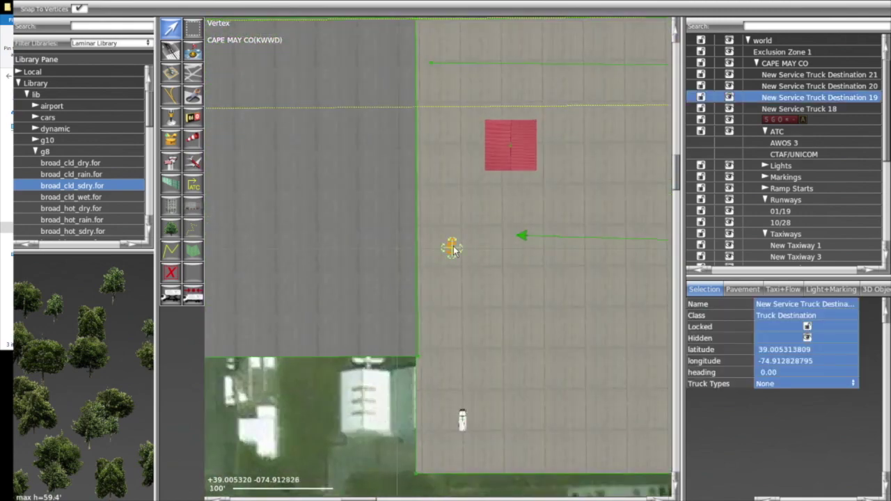
click(802, 468)
scroll(546, 248, right, 5)
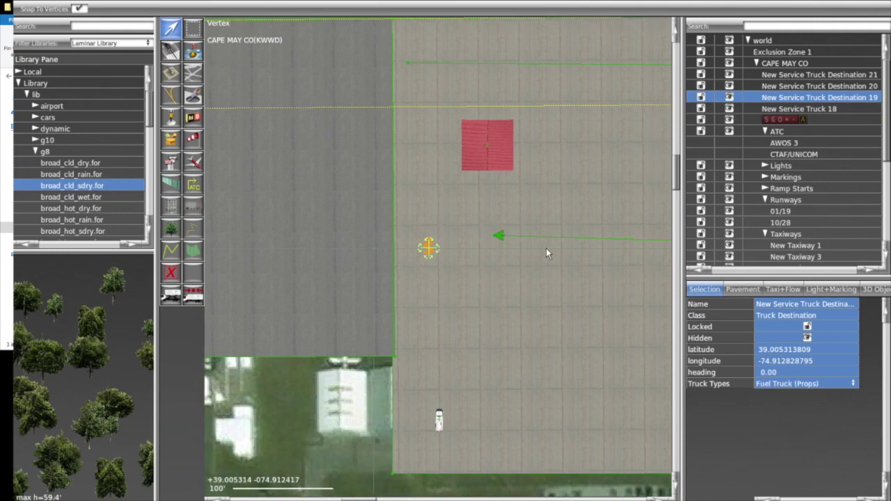
- Select the truck destination in the southern part of the concrete apron, east of the parked truck
click(531, 370)
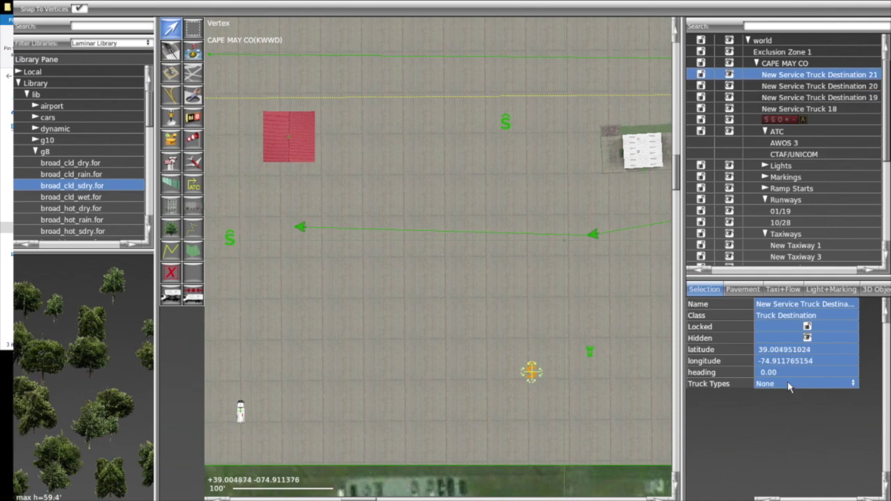